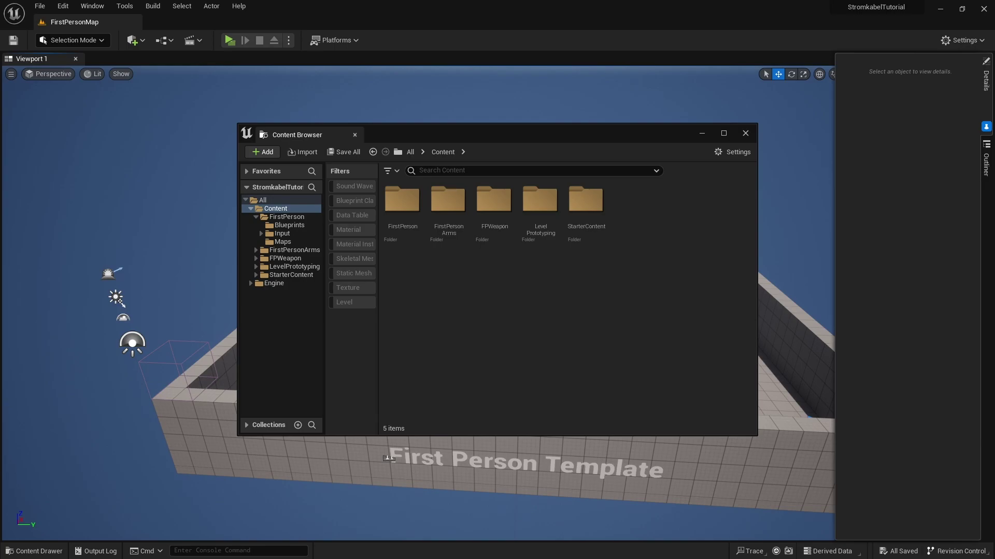
Move the floating Content Browser lower and select two blue physics cubes to inspect them
{"action": "left_click_drag", "start_coordinate": [426, 134], "coordinate": [412, 209]}
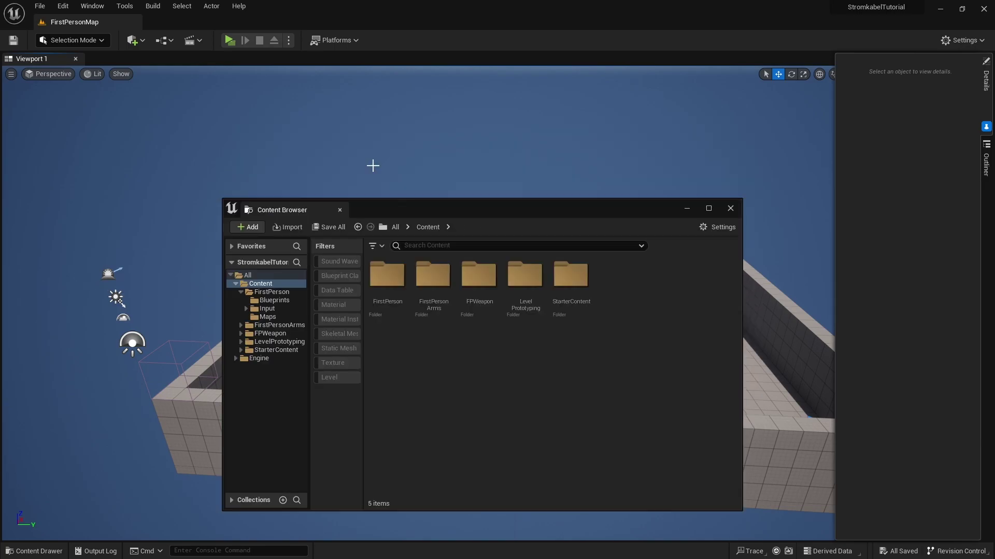
{"action": "scroll", "coordinate": [373, 166], "scroll_direction": "down", "scroll_amount": 5}
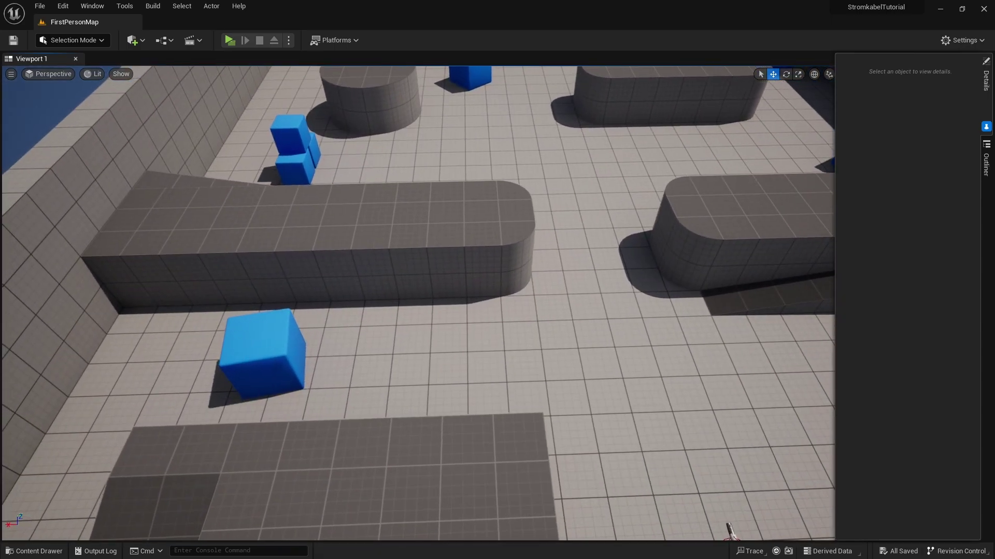
{"action": "left_click", "coordinate": [262, 347]}
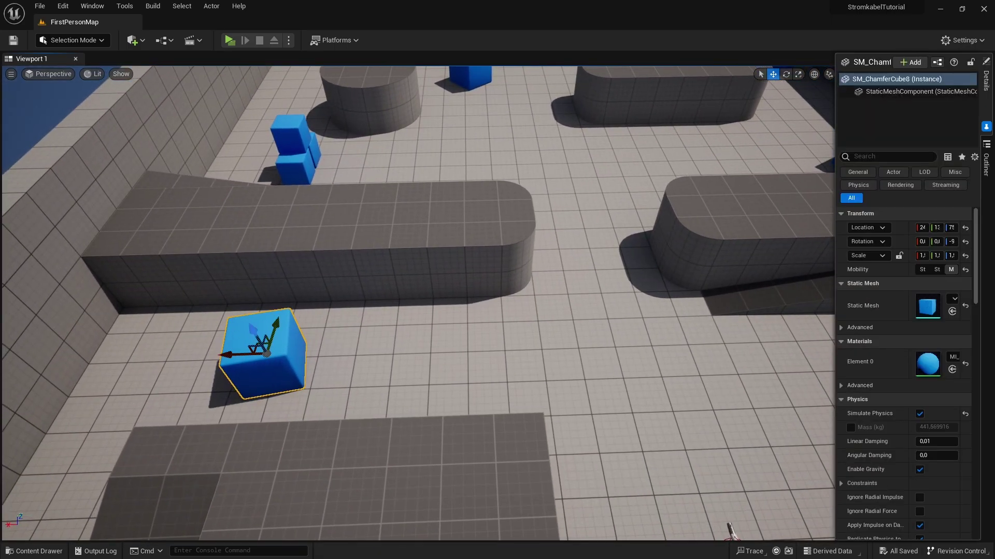
{"action": "left_click", "coordinate": [496, 332]}
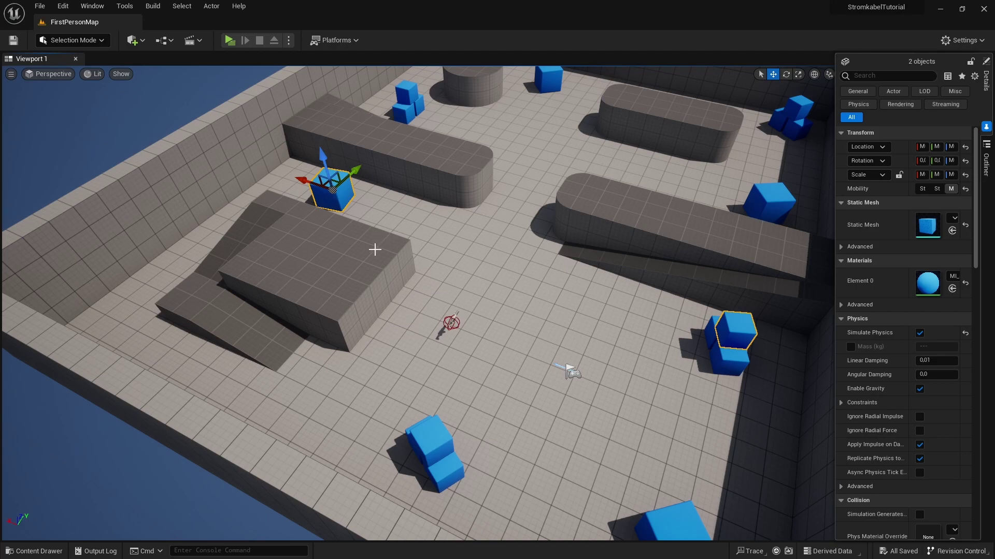
Open the docked Content Drawer on the project's Content folder
{"action": "scroll", "coordinate": [374, 249], "scroll_direction": "down", "scroll_amount": 3}
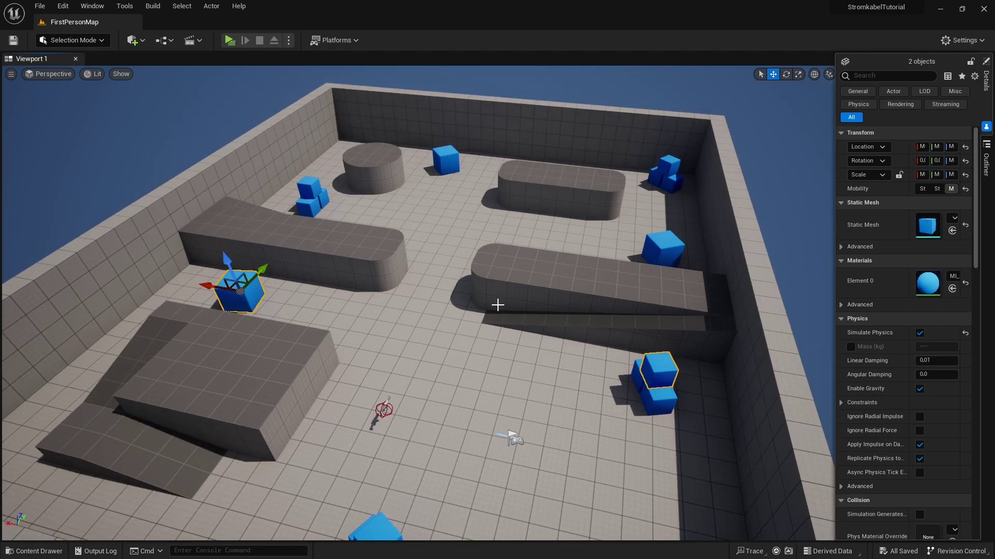
{"action": "scroll", "coordinate": [642, 371], "scroll_direction": "up", "scroll_amount": 3}
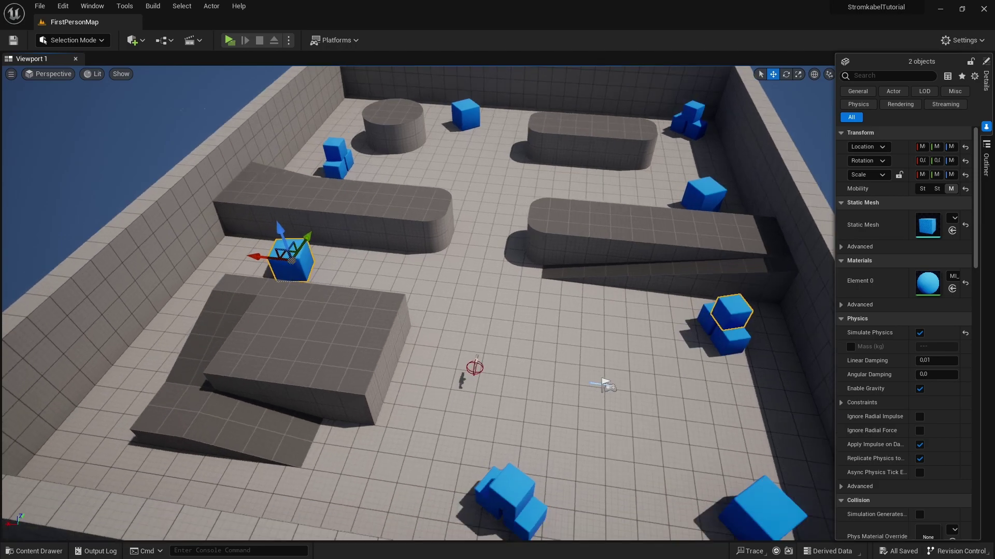
{"action": "scroll", "coordinate": [642, 372], "scroll_direction": "down", "scroll_amount": 3}
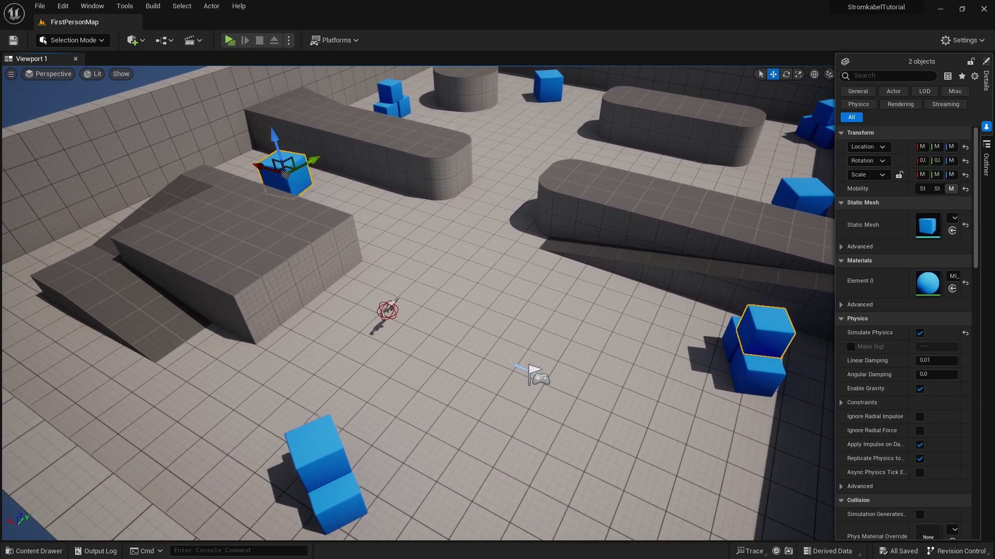
{"action": "left_click", "coordinate": [23, 551]}
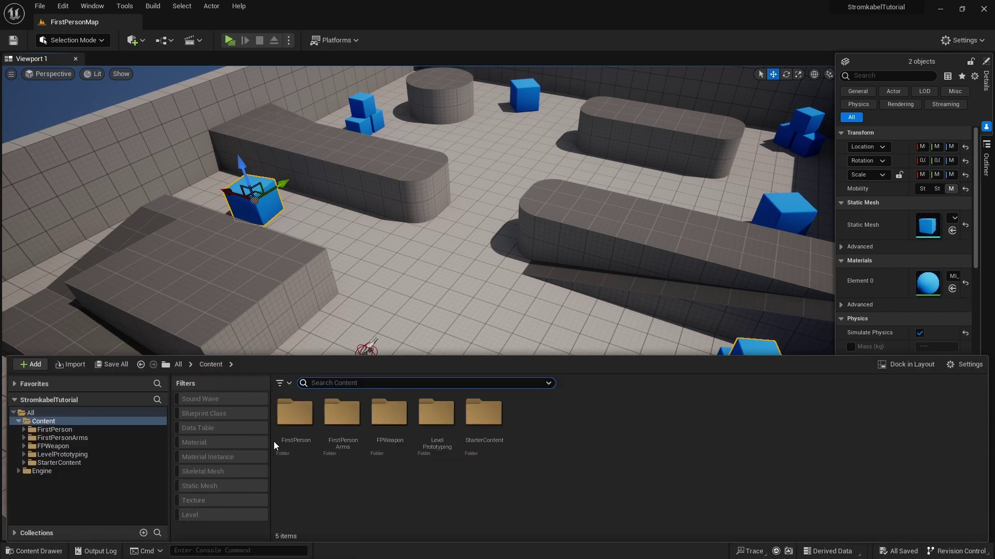
Open BP_FirstPersonCharacter from FirstPerson > Blueprints and maximize its editor window
{"action": "double_click", "coordinate": [303, 429]}
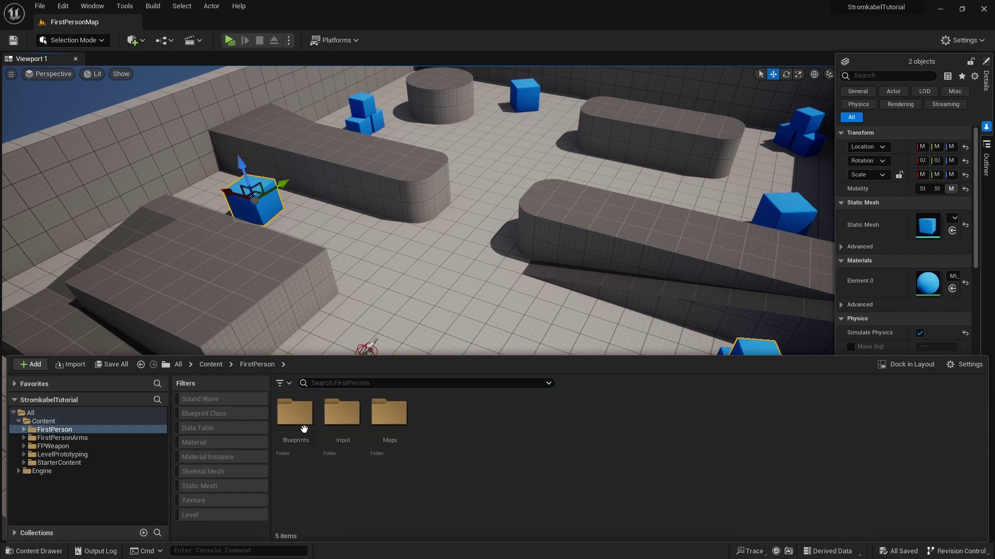
{"action": "double_click", "coordinate": [304, 429]}
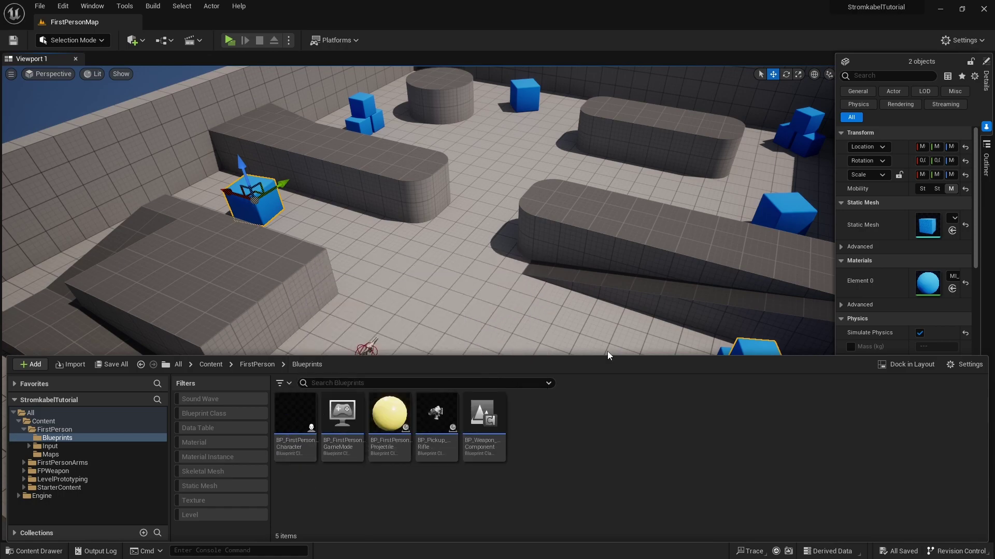
{"action": "double_click", "coordinate": [302, 454]}
{"action": "double_click", "coordinate": [576, 112]}
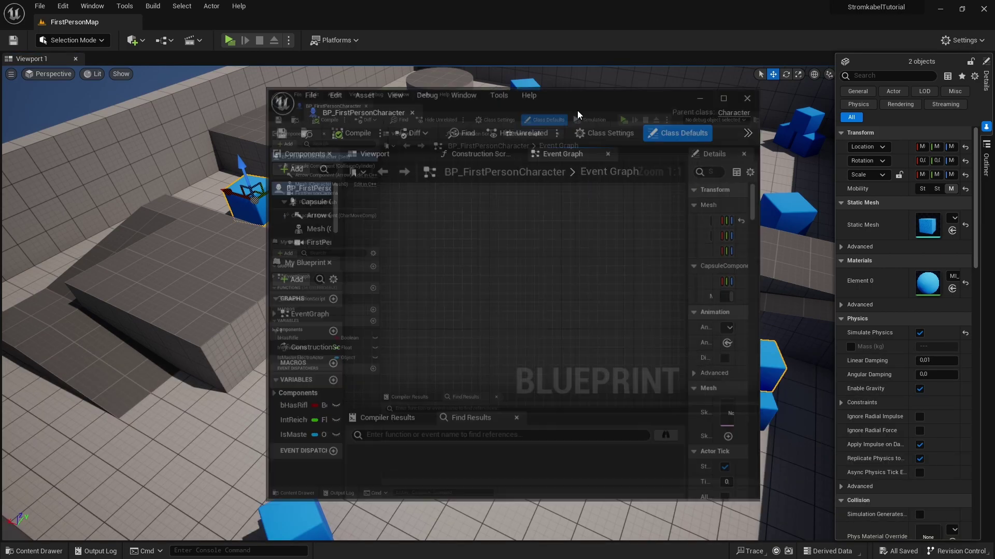
Review the input event and mapping context nodes, selecting the Enhanced Input subsystem node
{"action": "scroll", "coordinate": [300, 279], "scroll_direction": "down", "scroll_amount": 5}
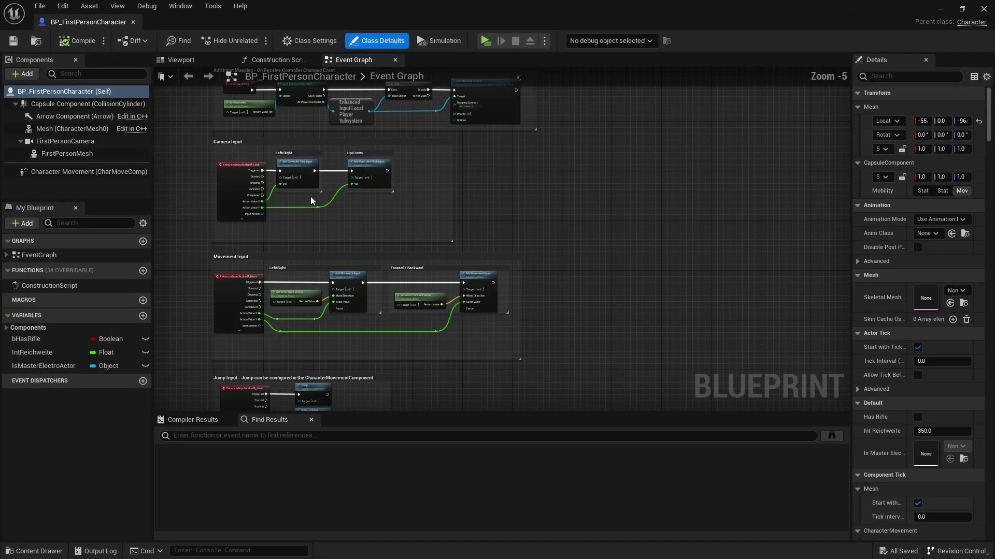
{"action": "mouse_move", "coordinate": [300, 278]}
{"action": "right_mouse_down"}
{"action": "mouse_move", "coordinate": [548, 188]}
{"action": "mouse_move", "coordinate": [577, 331]}
{"action": "right_mouse_up"}
{"action": "scroll", "coordinate": [577, 332], "scroll_direction": "up", "scroll_amount": 2}
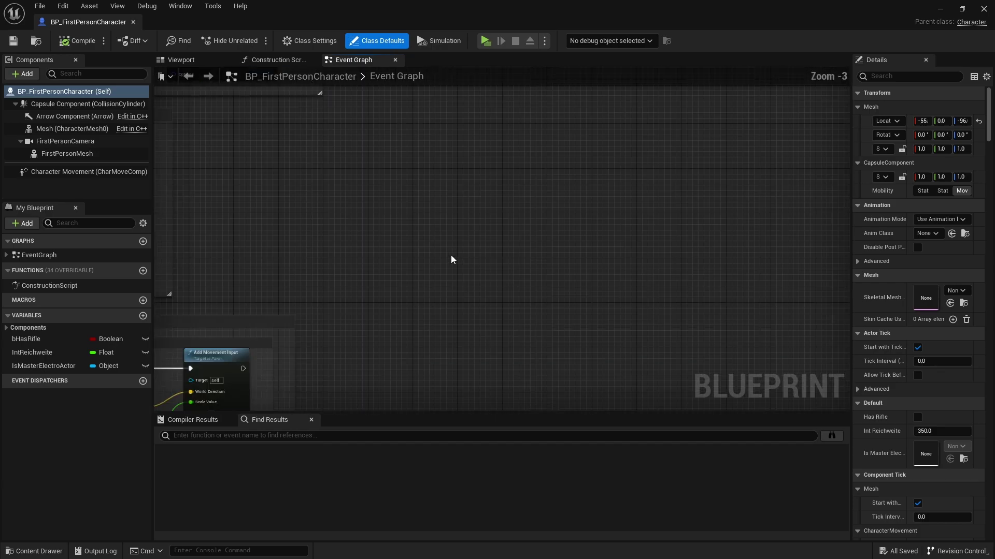
{"action": "right_click_drag", "start_coordinate": [451, 255], "coordinate": [709, 374]}
{"action": "left_click_drag", "start_coordinate": [303, 123], "coordinate": [322, 132]}
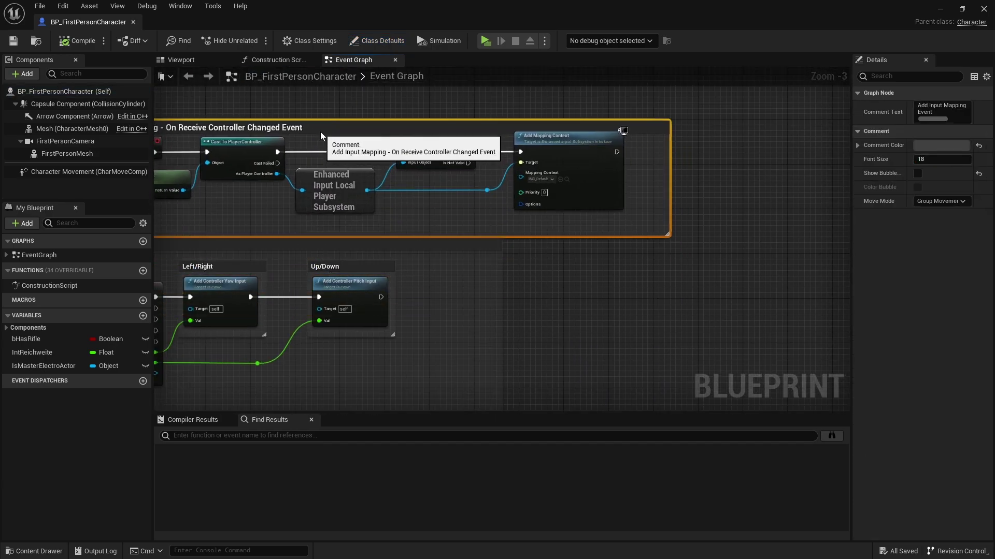
{"action": "left_click", "coordinate": [339, 205]}
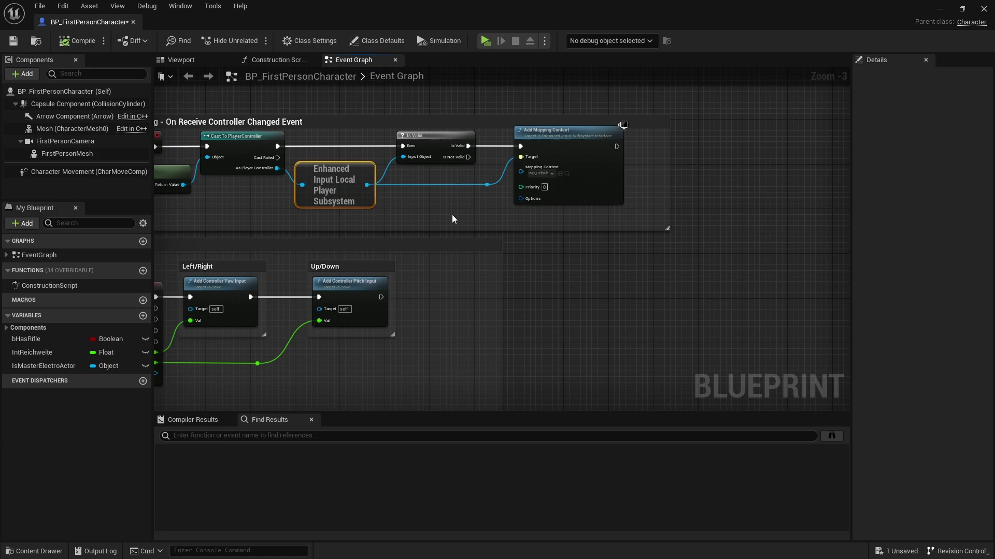
Pan the Event Graph to an empty grid area clear of the existing nodes
{"action": "right_click_drag", "start_coordinate": [715, 358], "coordinate": [420, 262]}
{"action": "scroll", "coordinate": [419, 262], "scroll_direction": "up", "scroll_amount": 3}
{"action": "right_click_drag", "start_coordinate": [694, 301], "coordinate": [498, 287]}
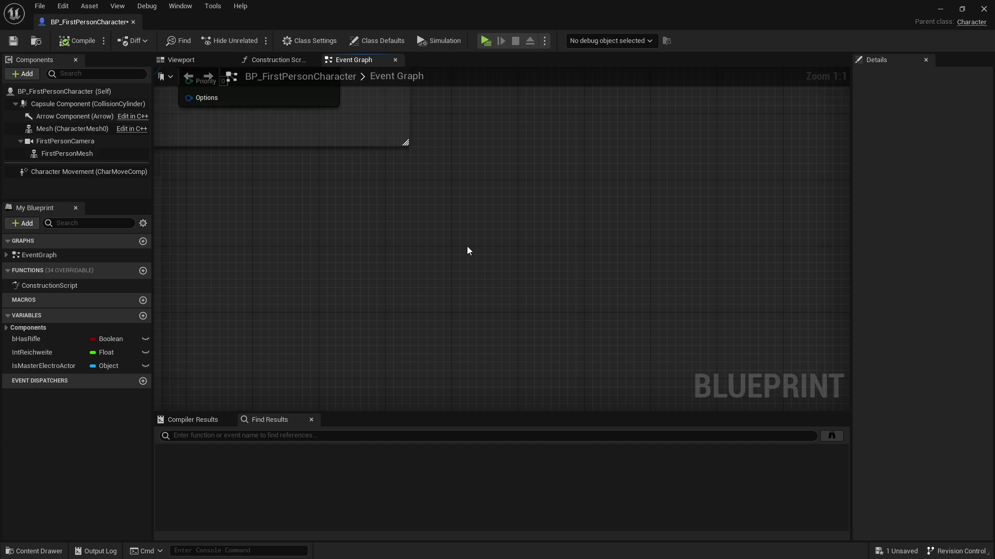
{"action": "right_click_drag", "start_coordinate": [467, 247], "coordinate": [374, 198]}
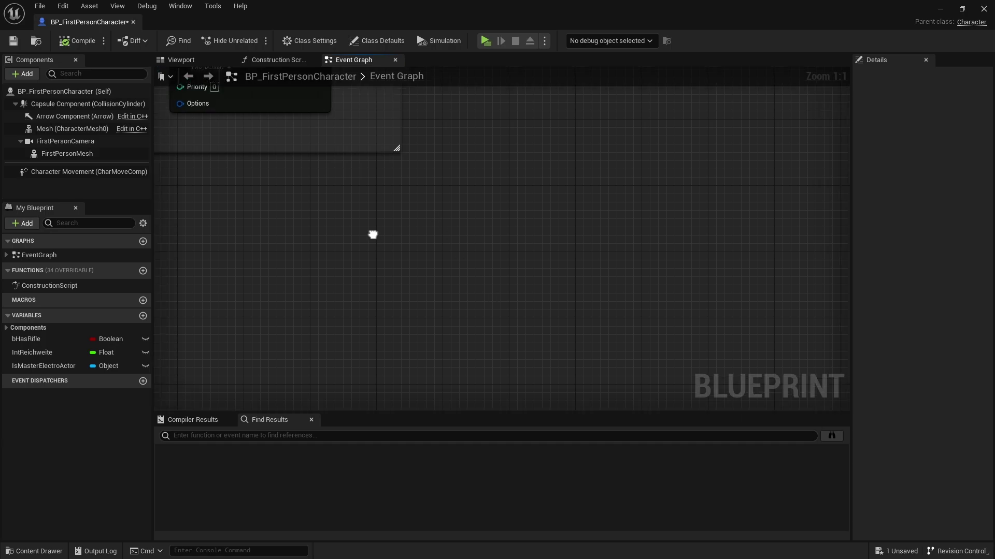
Search 'e KEY' and add a Keyboard Events > E node, moving it left
{"action": "right_click", "coordinate": [374, 197]}
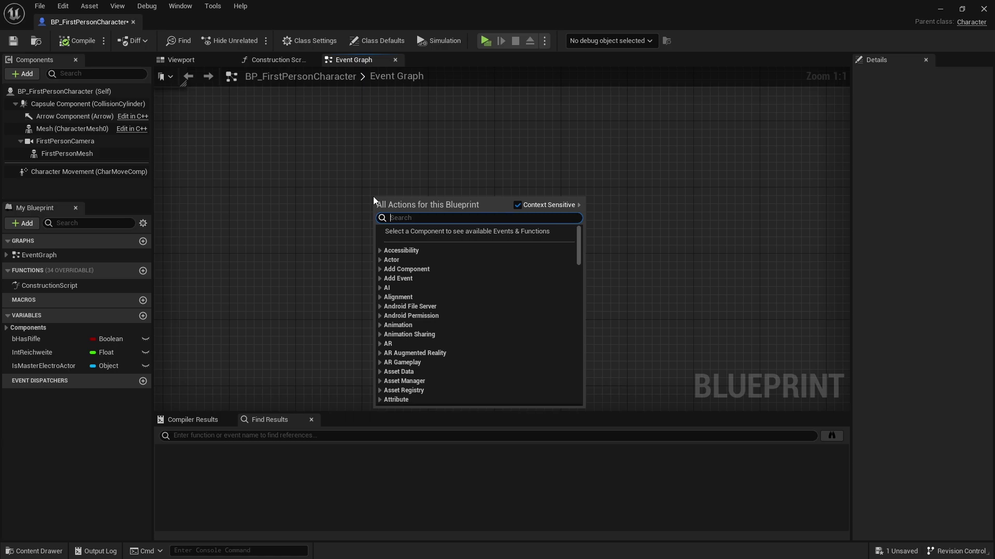
{"action": "type", "text": "e KEY"}
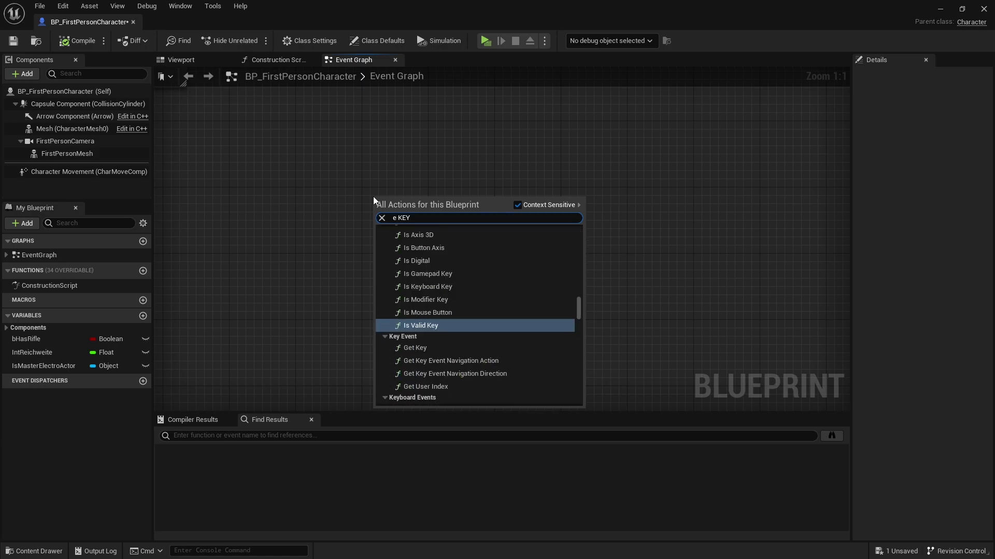
{"action": "scroll", "coordinate": [489, 279], "scroll_direction": "down", "scroll_amount": 5}
{"action": "scroll", "coordinate": [490, 279], "scroll_direction": "down", "scroll_amount": 5}
{"action": "scroll", "coordinate": [491, 281], "scroll_direction": "down", "scroll_amount": 4}
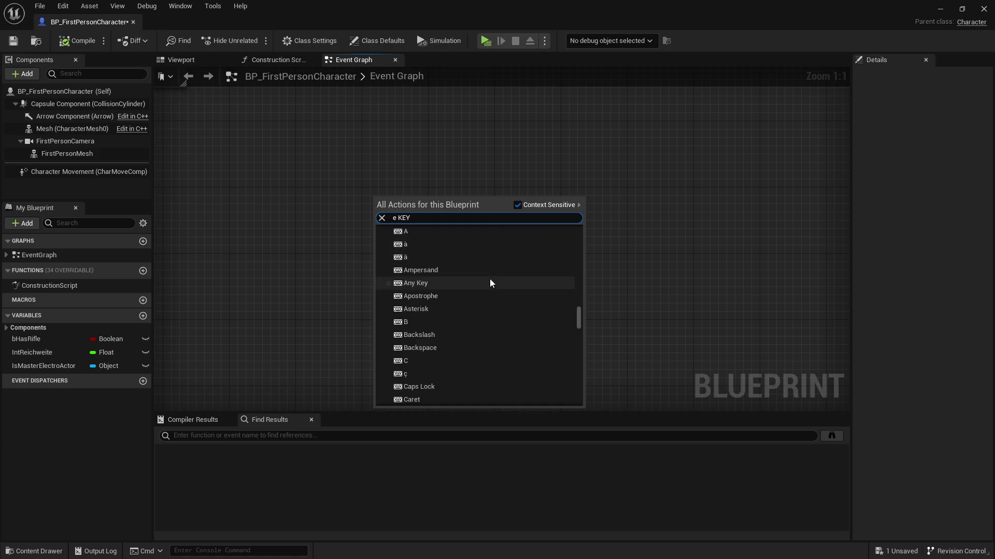
{"action": "scroll", "coordinate": [461, 266], "scroll_direction": "down", "scroll_amount": 4}
{"action": "scroll", "coordinate": [453, 259], "scroll_direction": "down", "scroll_amount": 3}
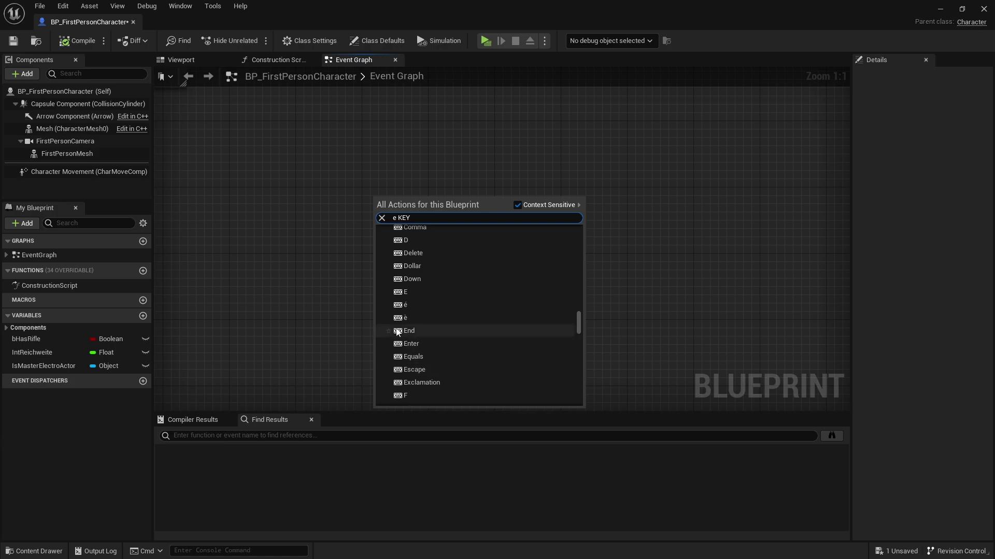
{"action": "scroll", "coordinate": [403, 272], "scroll_direction": "up", "scroll_amount": 5}
{"action": "scroll", "coordinate": [407, 293], "scroll_direction": "up", "scroll_amount": 5}
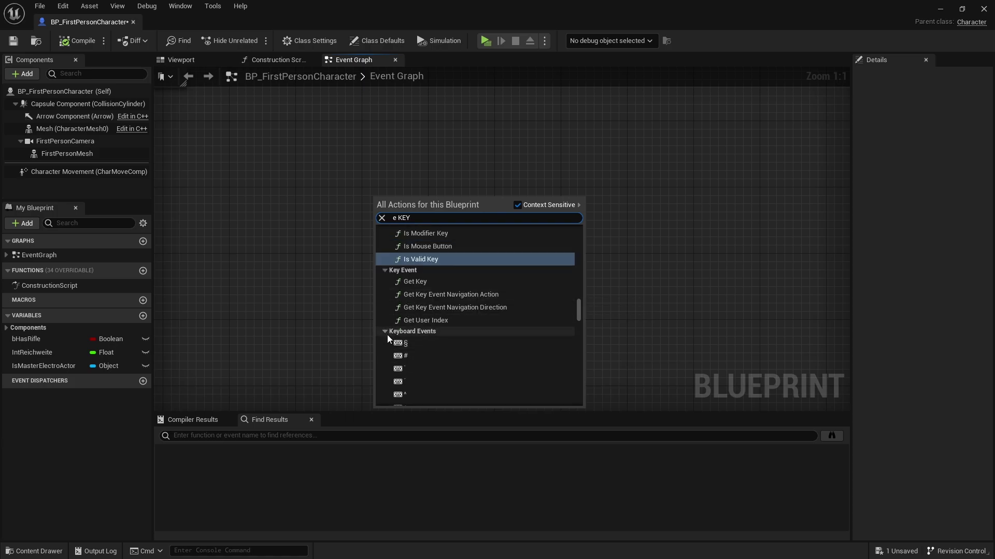
{"action": "scroll", "coordinate": [438, 331], "scroll_direction": "down", "scroll_amount": 4}
{"action": "scroll", "coordinate": [438, 331], "scroll_direction": "down", "scroll_amount": 3}
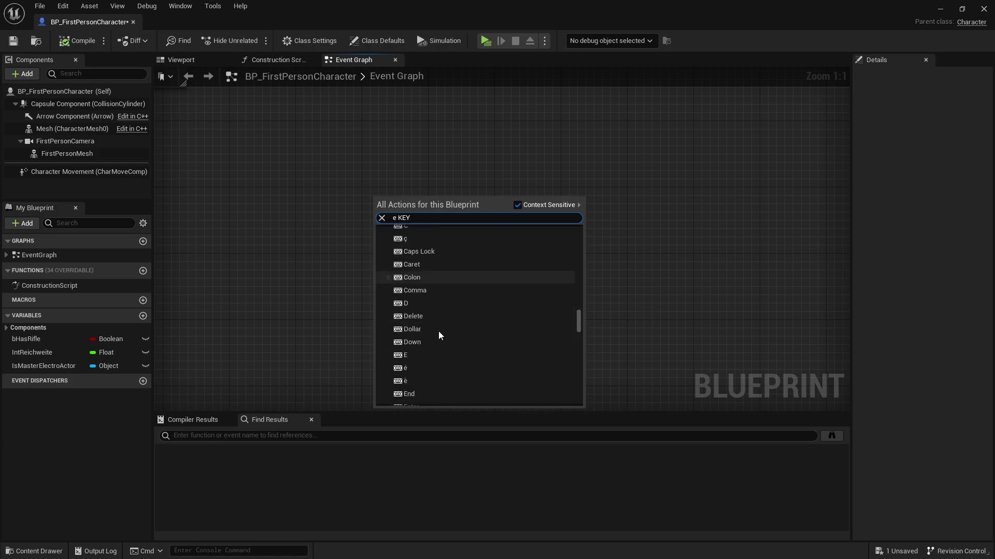
{"action": "scroll", "coordinate": [418, 310], "scroll_direction": "down", "scroll_amount": 2}
{"action": "left_click", "coordinate": [412, 322]}
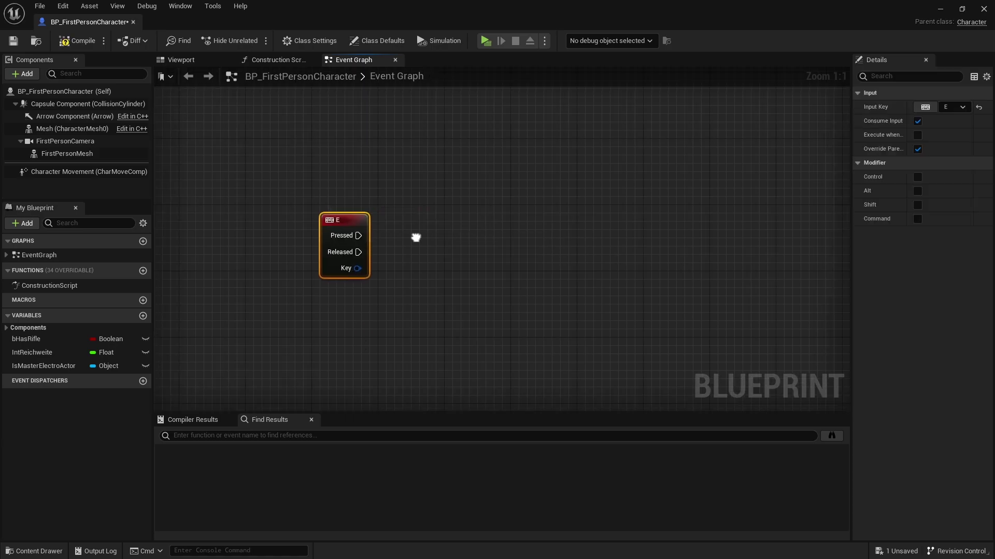
{"action": "left_click_drag", "start_coordinate": [393, 204], "coordinate": [263, 250]}
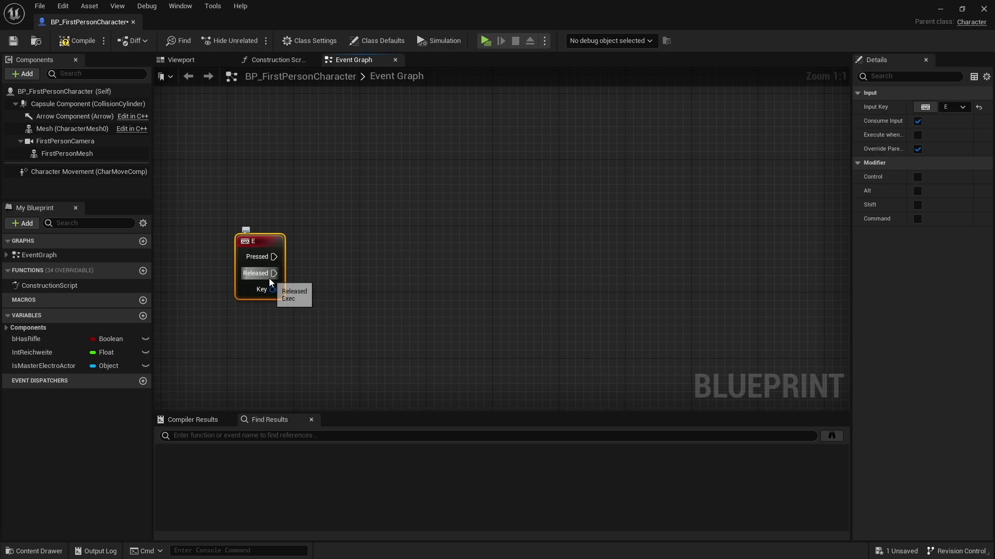
Pull a wire from the E key's Pressed output, cancelling a stray one from Released
{"action": "left_click_drag", "start_coordinate": [274, 257], "coordinate": [362, 184]}
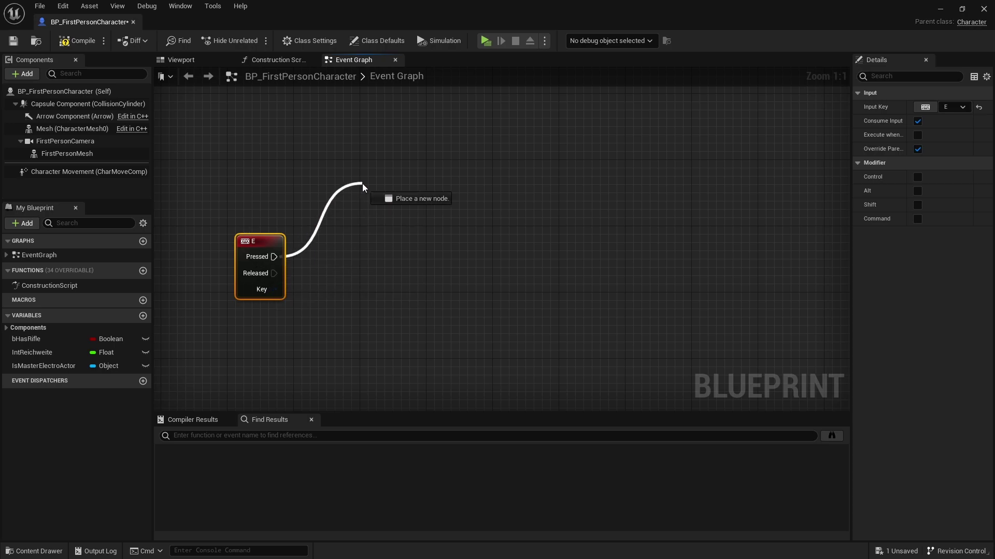
{"action": "left_click", "coordinate": [330, 279]}
{"action": "left_click_drag", "start_coordinate": [273, 274], "coordinate": [336, 338]}
{"action": "left_click", "coordinate": [300, 269]}
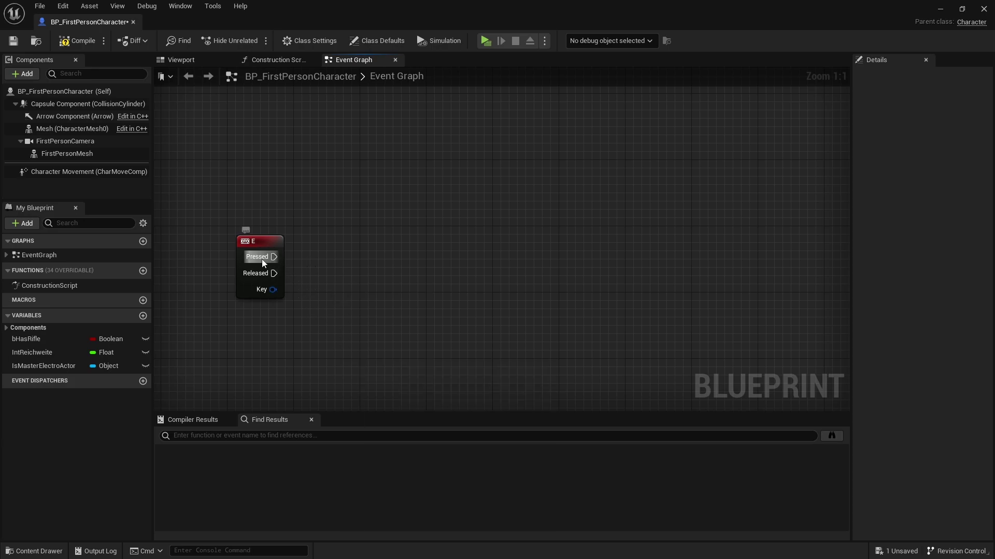
{"action": "left_click_drag", "start_coordinate": [257, 262], "coordinate": [384, 263]}
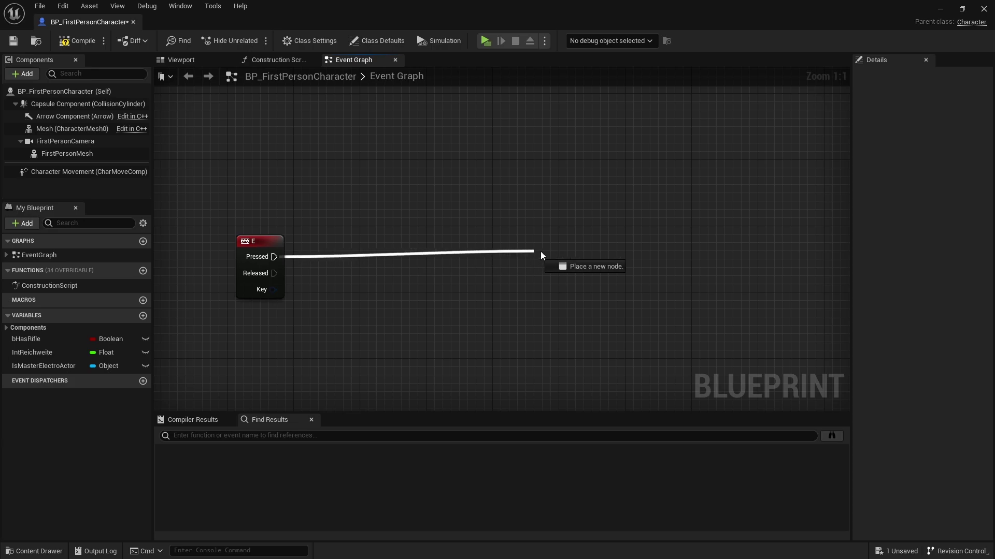
Drop the Pressed wire, launch Play In Editor and walk up to the blue cubes
{"action": "left_click_drag", "start_coordinate": [384, 259], "coordinate": [558, 261]}
{"action": "left_click", "coordinate": [485, 42]}
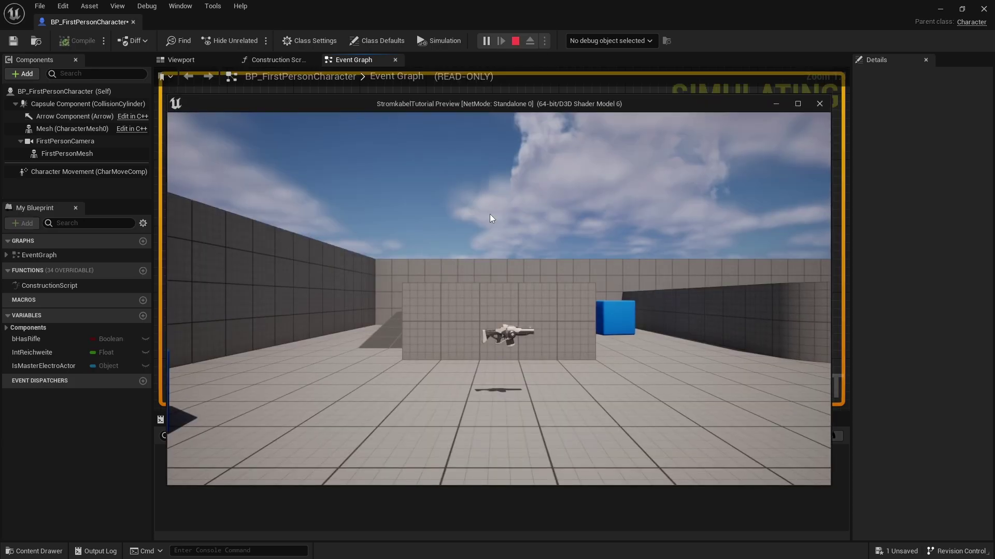
{"action": "key", "text": "w"}
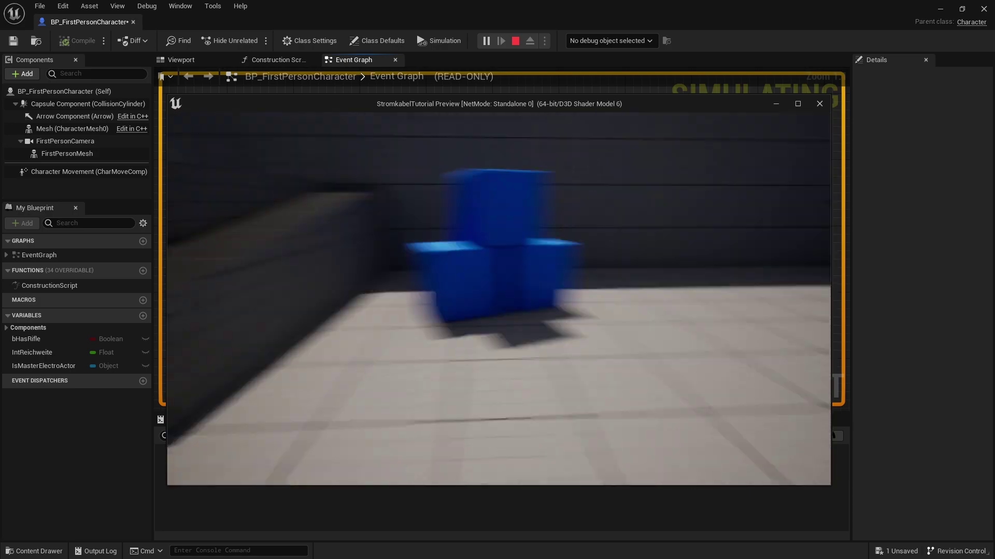
{"action": "key", "text": "w"}
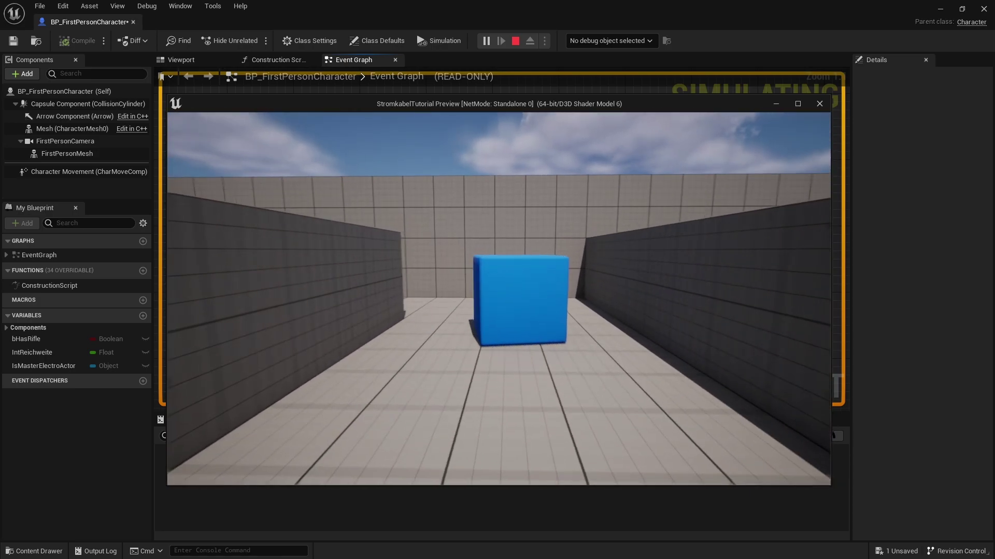
{"action": "key", "text": "s"}
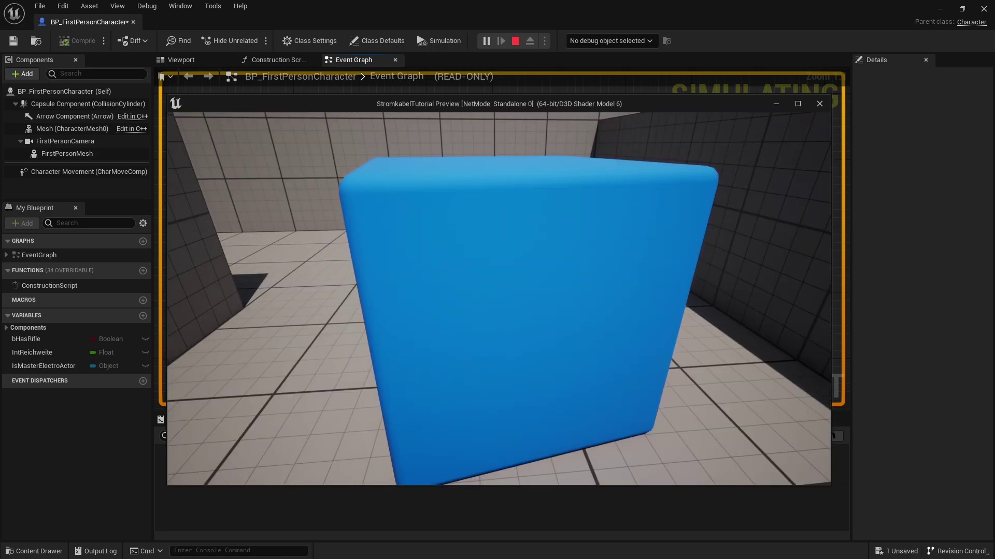
{"action": "key", "text": "s"}
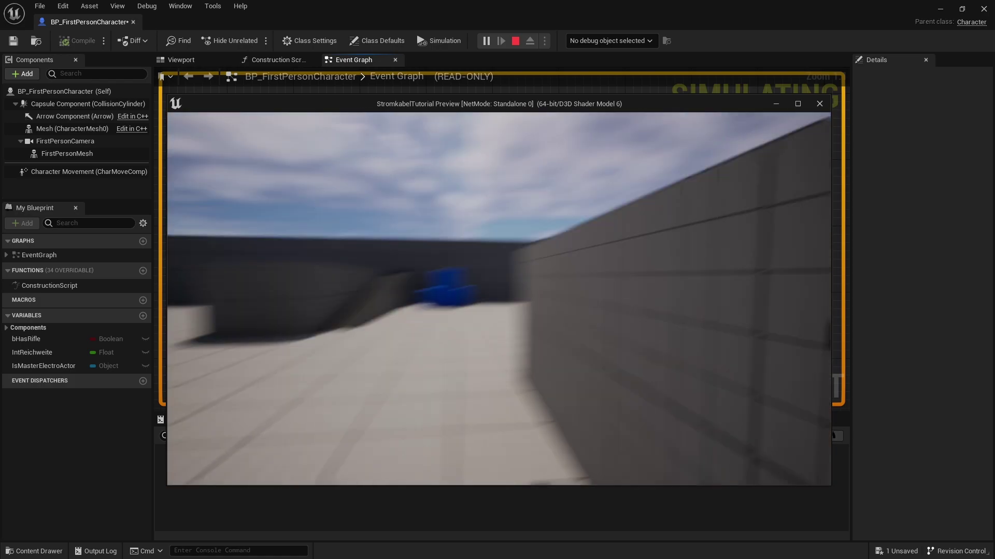
{"action": "key", "text": "w"}
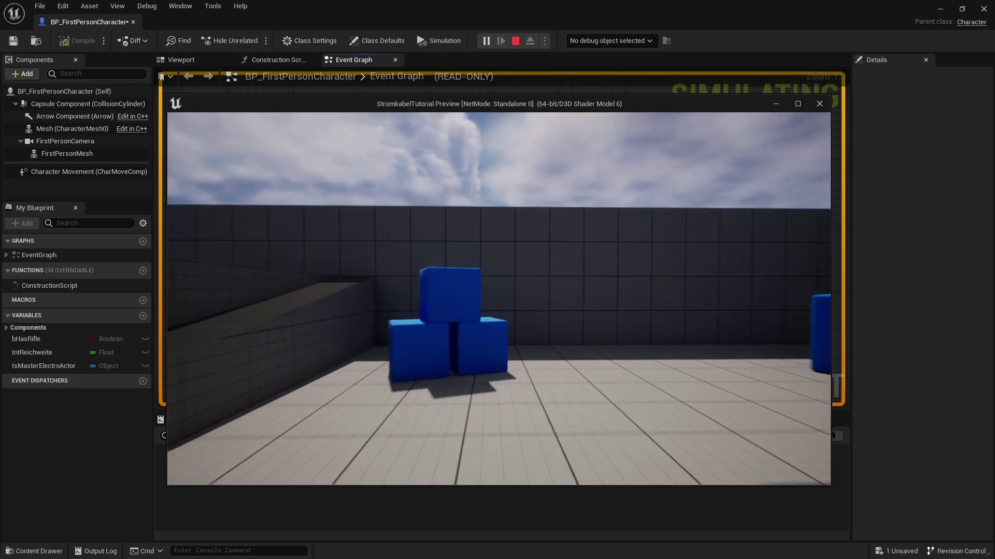
Walk to the single distant cube and the stacked cubes, then end the play session
{"action": "key", "text": "w"}
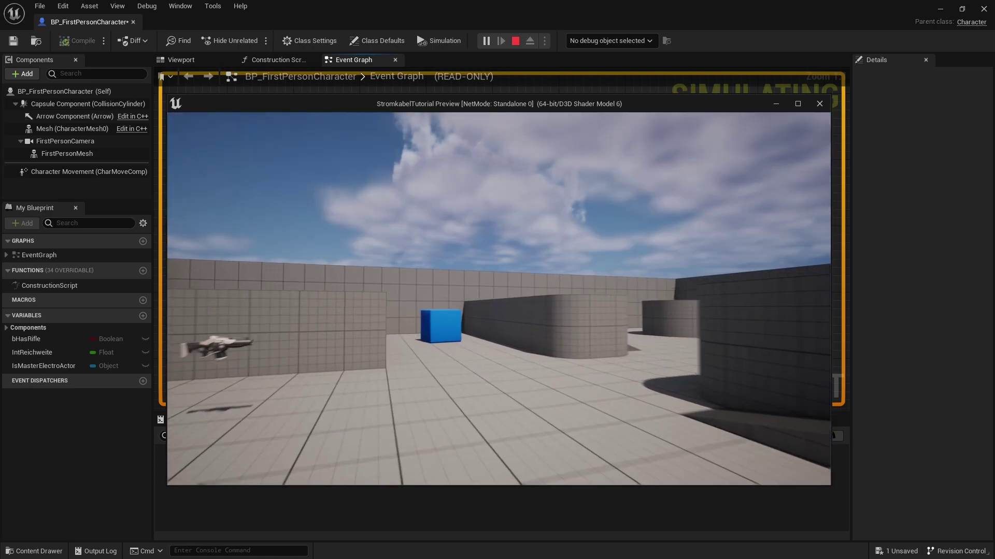
{"action": "key", "text": "w"}
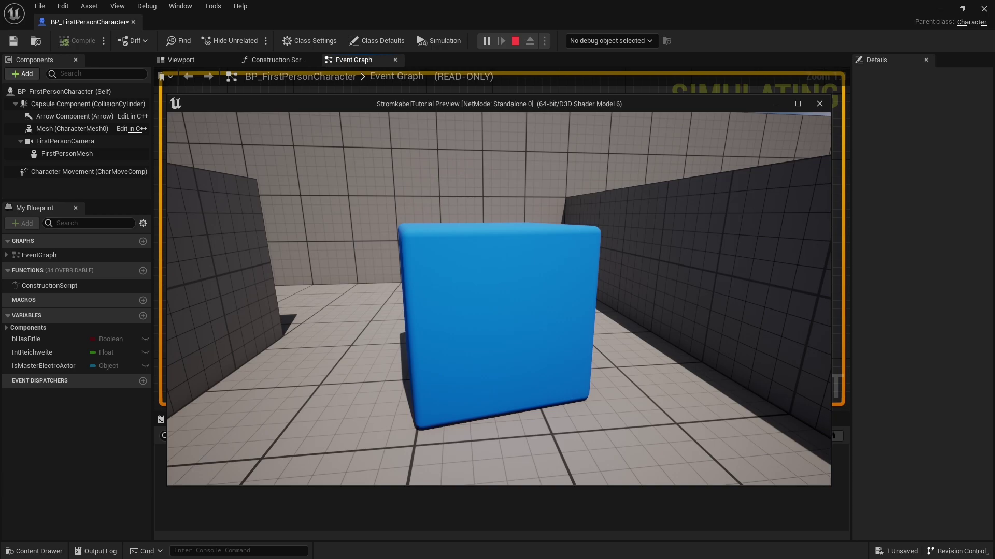
{"action": "key", "text": "s"}
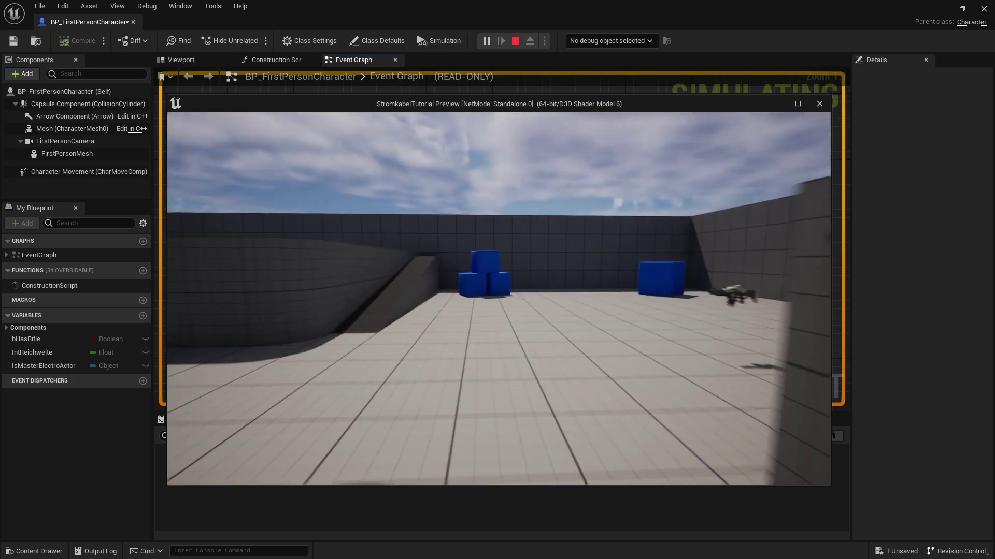
{"action": "key", "text": "w"}
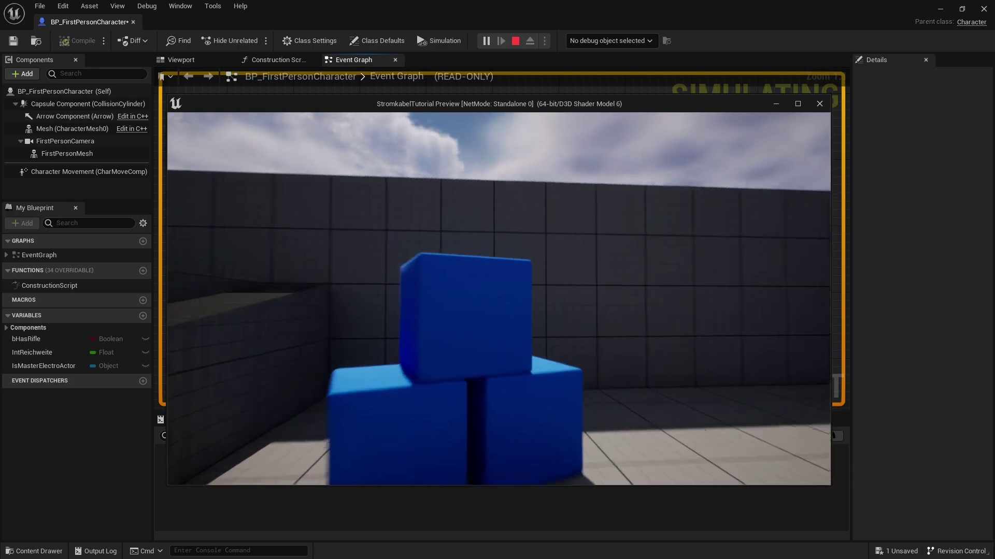
{"action": "key", "text": "w"}
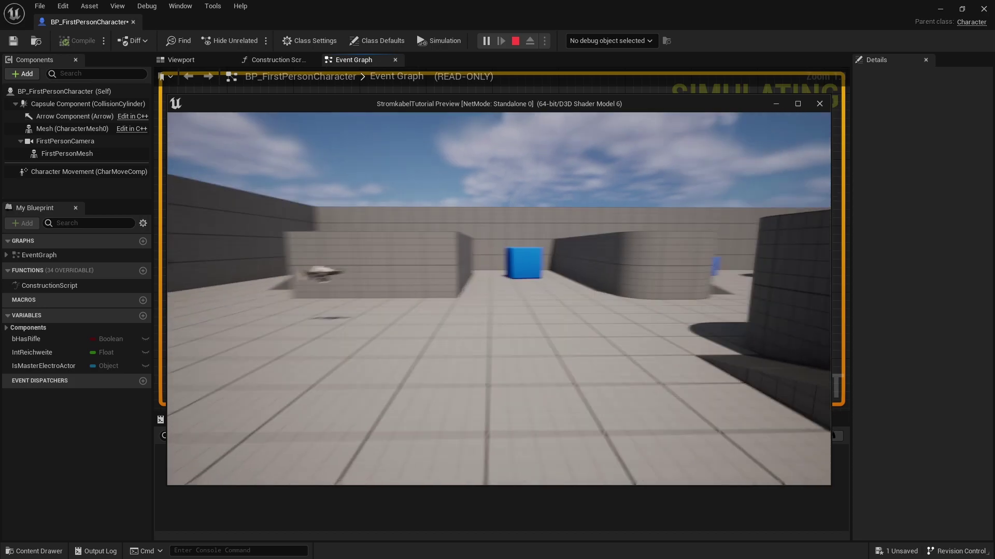
{"action": "key", "text": "w"}
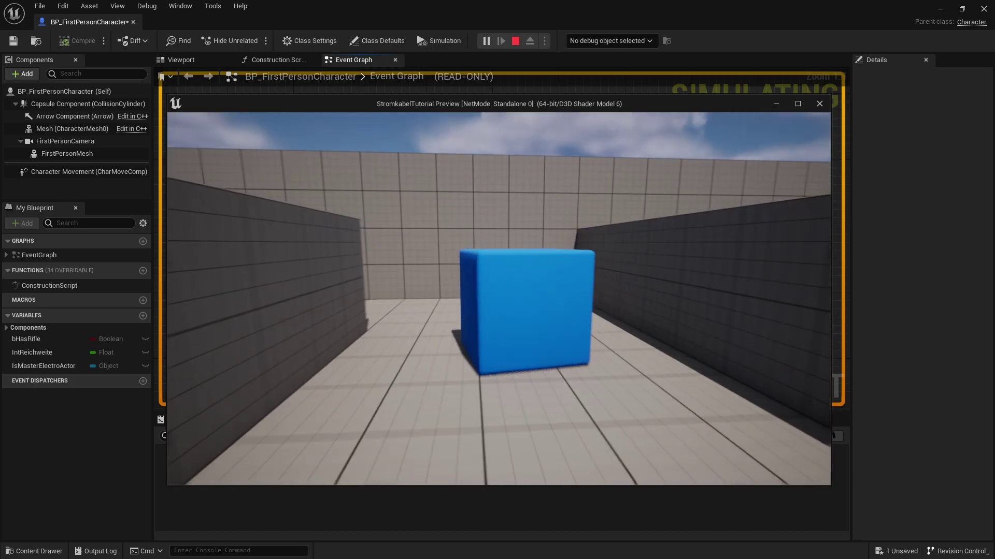
{"action": "key", "text": "Escape"}
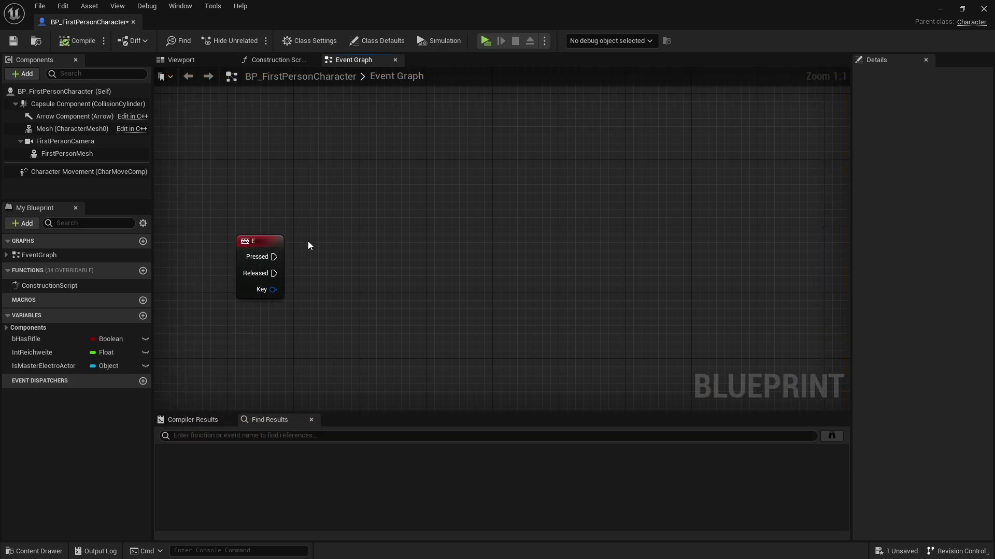
Connect E Pressed to a new Line Trace By Channel node aligned with the event
{"action": "mouse_move", "coordinate": [274, 257]}
{"action": "left_mouse_down"}
{"action": "mouse_move", "coordinate": [564, 264]}
{"action": "mouse_move", "coordinate": [505, 253]}
{"action": "left_mouse_up"}
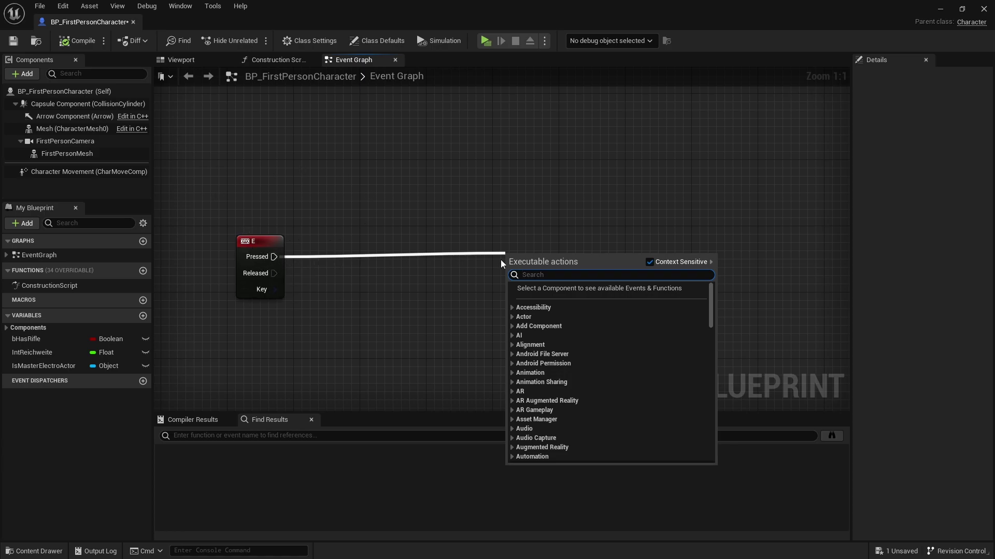
{"action": "type", "text": "line trace"}
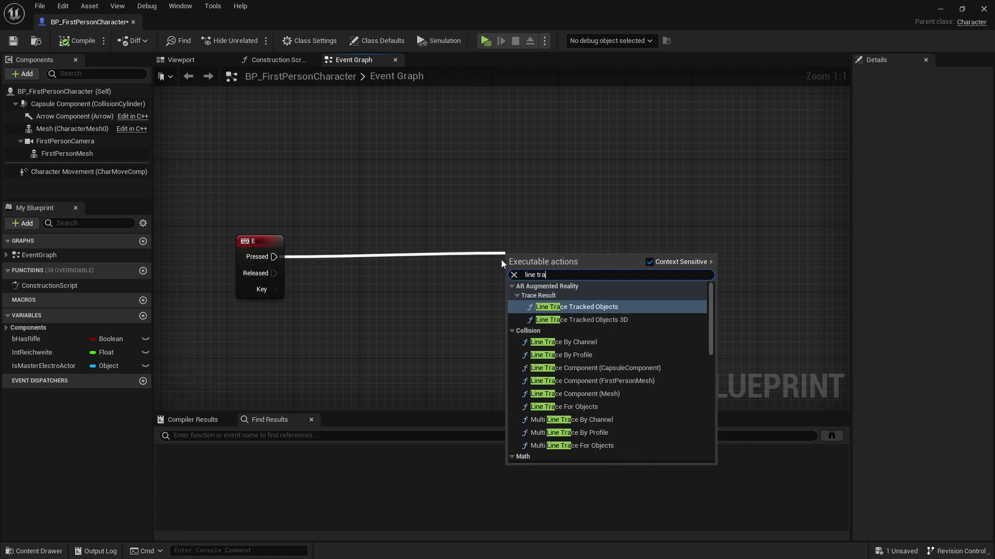
{"action": "left_click", "coordinate": [583, 342]}
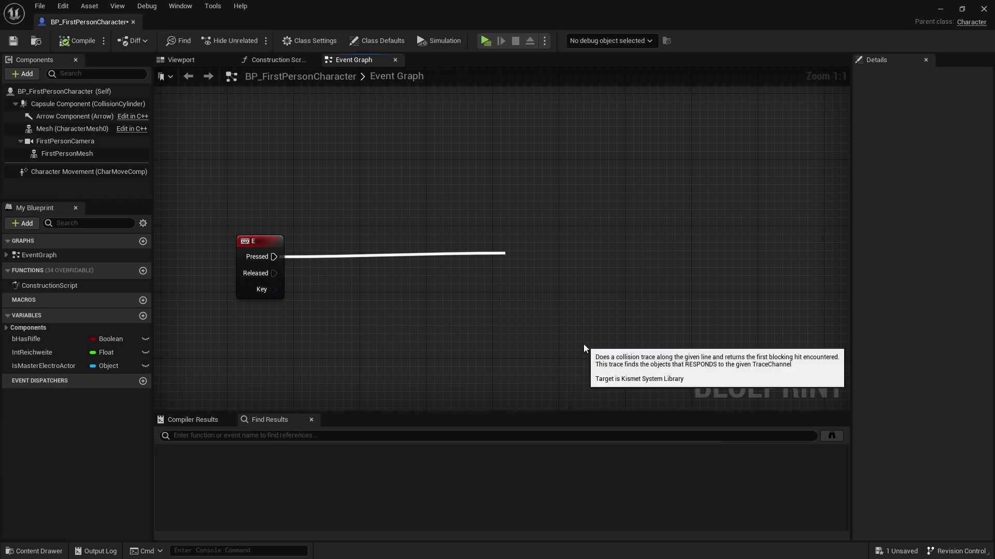
{"action": "left_click_drag", "start_coordinate": [602, 280], "coordinate": [610, 264]}
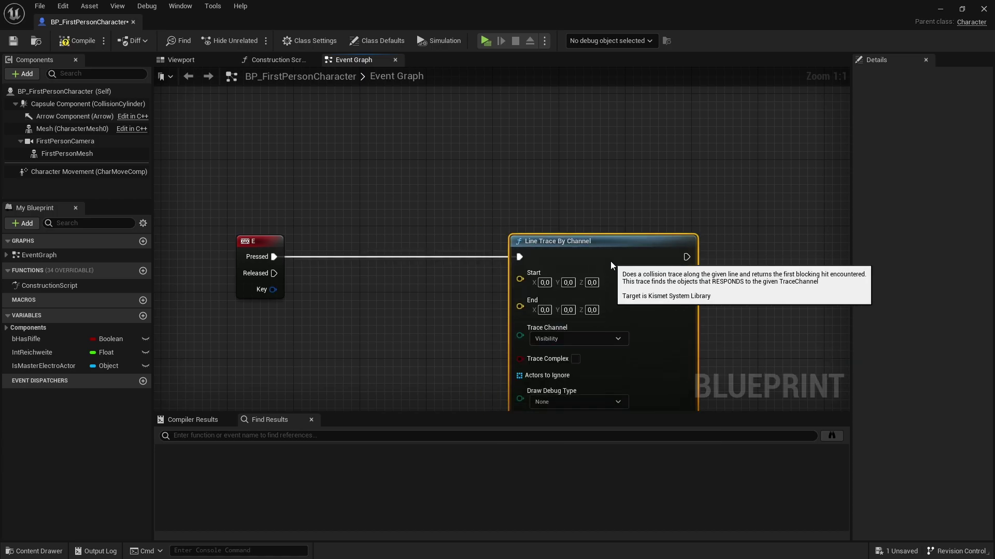
{"action": "right_click_drag", "start_coordinate": [371, 256], "coordinate": [346, 205]}
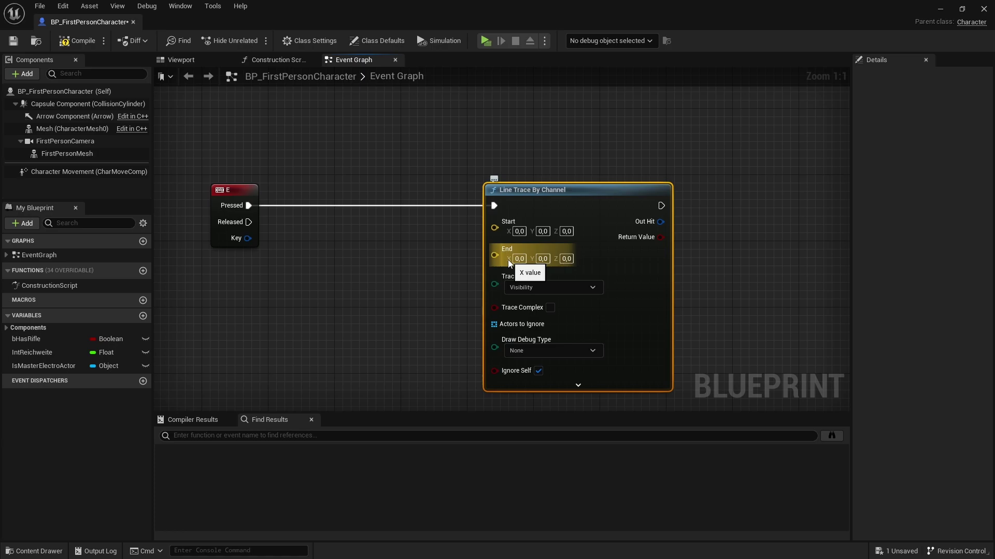
{"action": "left_click_drag", "start_coordinate": [560, 216], "coordinate": [611, 216]}
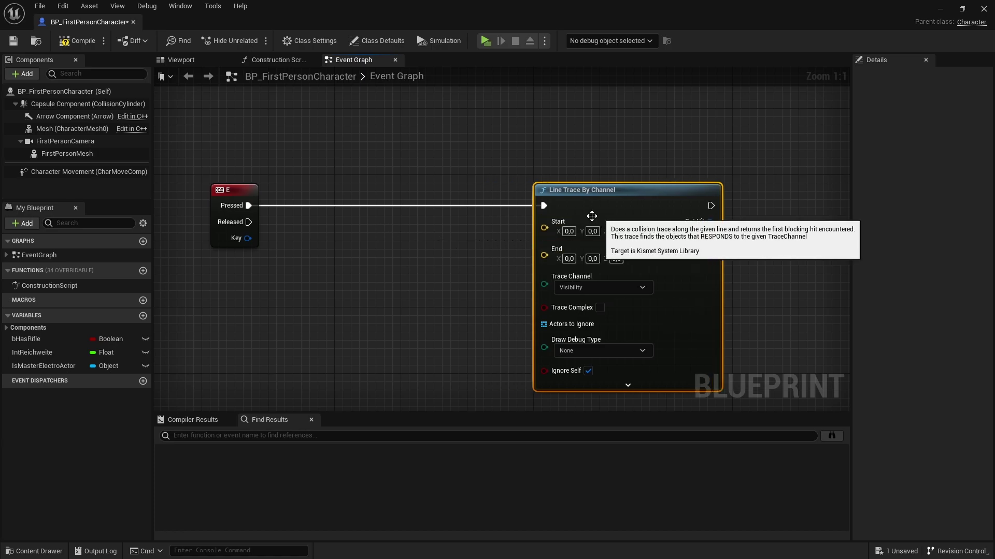
{"action": "left_click", "coordinate": [362, 242]}
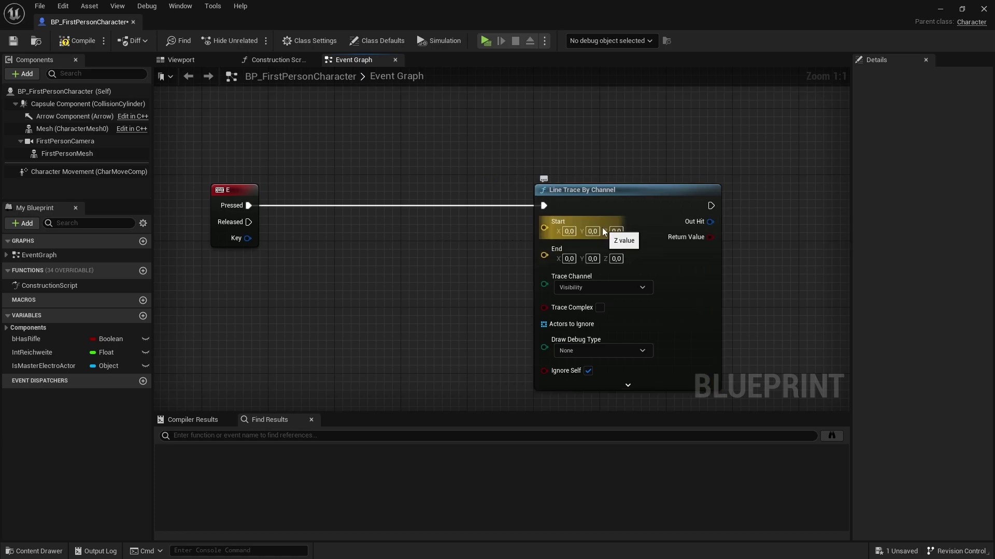
Add a FirstPersonCamera reference, get its World Location, and wire it into the trace's Start
{"action": "left_click", "coordinate": [52, 141]}
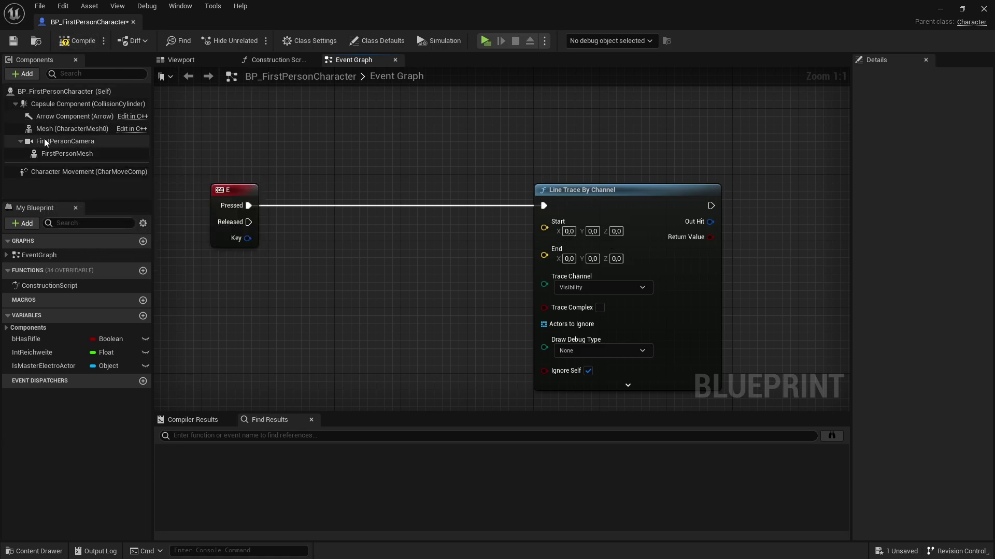
{"action": "left_click_drag", "start_coordinate": [44, 140], "coordinate": [217, 278]}
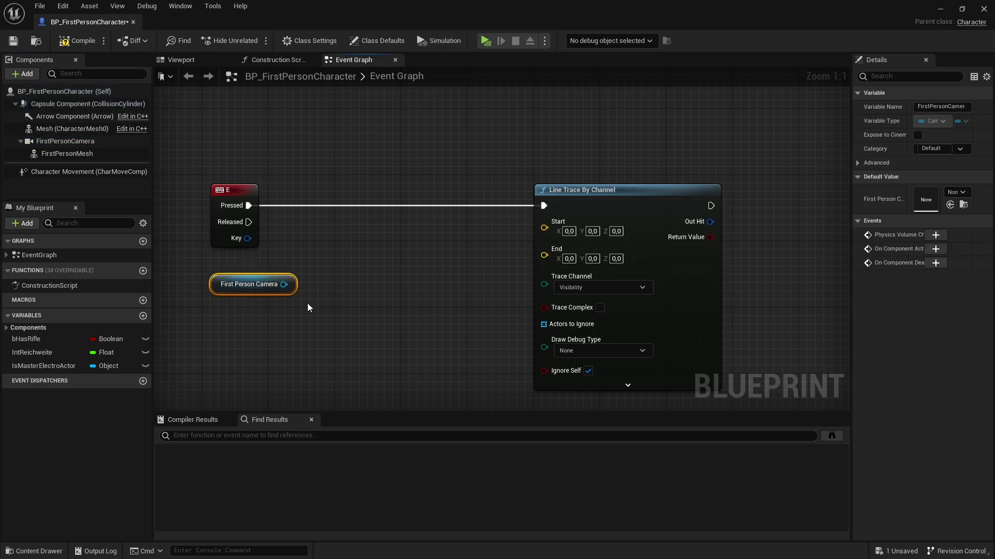
{"action": "left_click_drag", "start_coordinate": [285, 285], "coordinate": [355, 232]}
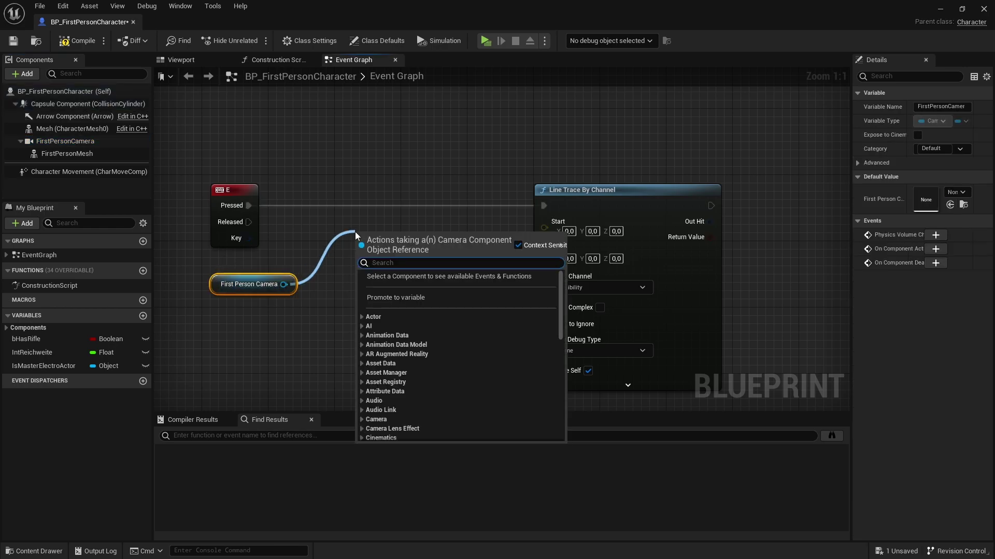
{"action": "type", "text": "get world loca"}
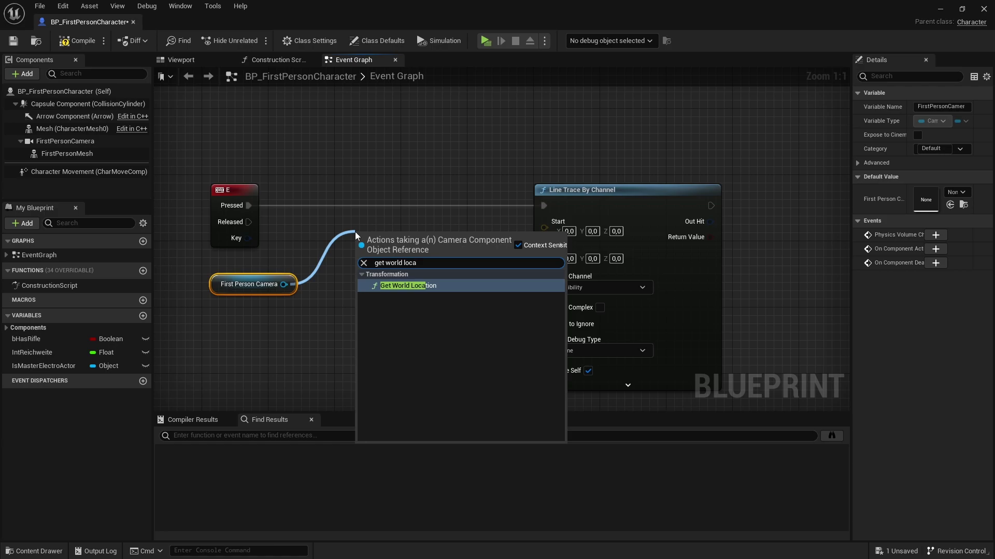
{"action": "left_click", "coordinate": [419, 286]}
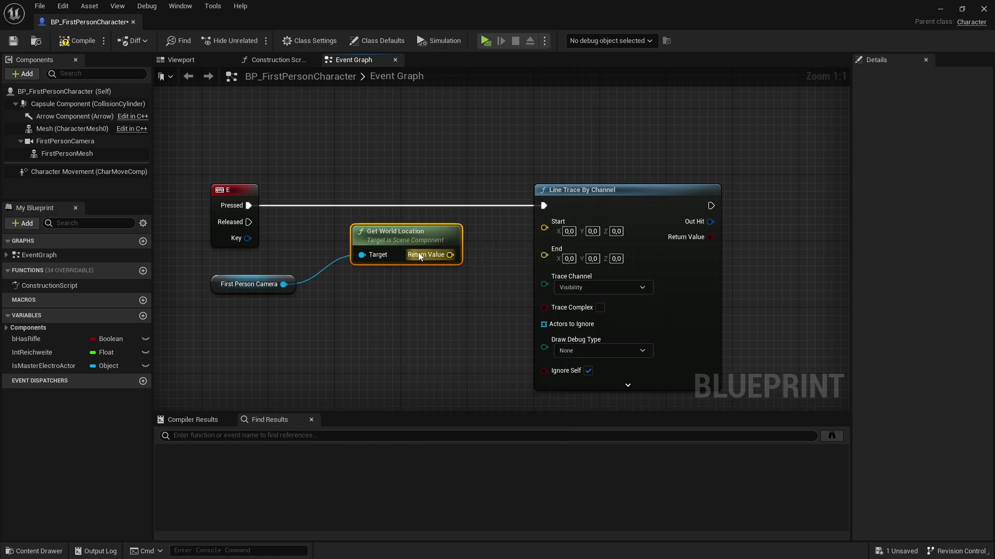
{"action": "left_click_drag", "start_coordinate": [450, 254], "coordinate": [550, 222]}
{"action": "left_click_drag", "start_coordinate": [427, 231], "coordinate": [368, 232]}
{"action": "left_click_drag", "start_coordinate": [264, 294], "coordinate": [229, 284]}
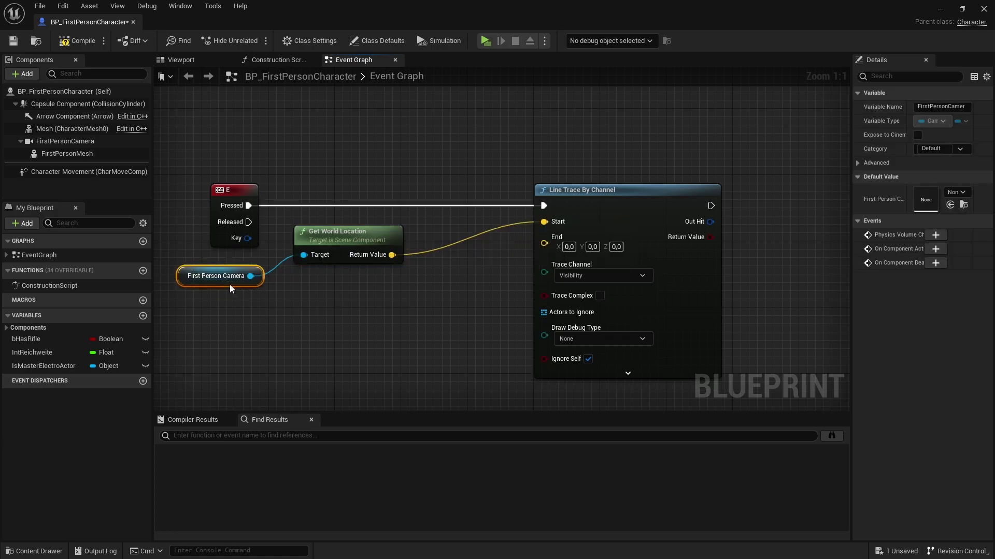
{"action": "right_click_drag", "start_coordinate": [233, 282], "coordinate": [288, 248]}
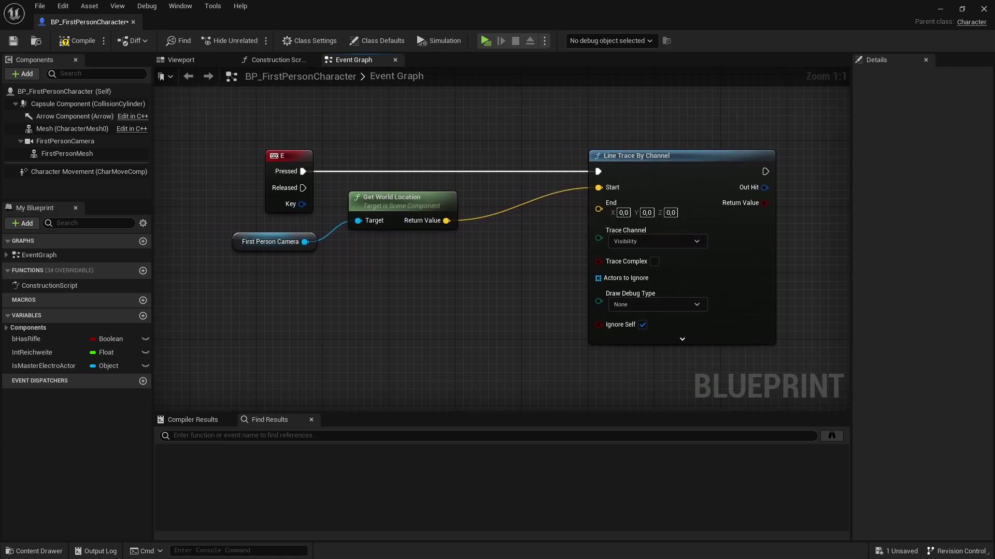
Add a Get Forward Vector node from the First Person Camera and tidy its placement
{"action": "right_click_drag", "start_coordinate": [285, 332], "coordinate": [361, 306]}
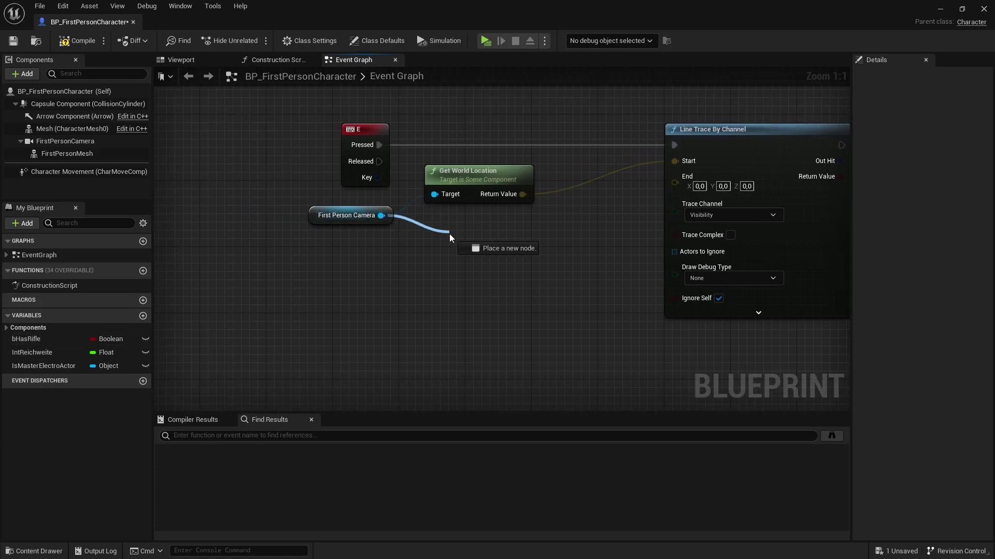
{"action": "left_click_drag", "start_coordinate": [381, 215], "coordinate": [436, 248]}
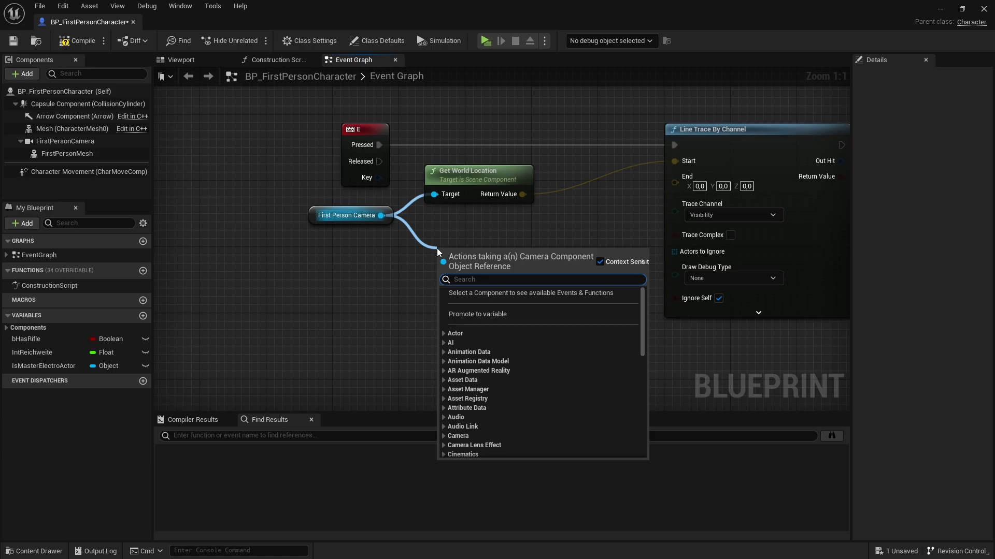
{"action": "type", "text": "get fr"}
{"action": "key", "text": "BackSpace"}
{"action": "type", "text": "orward"}
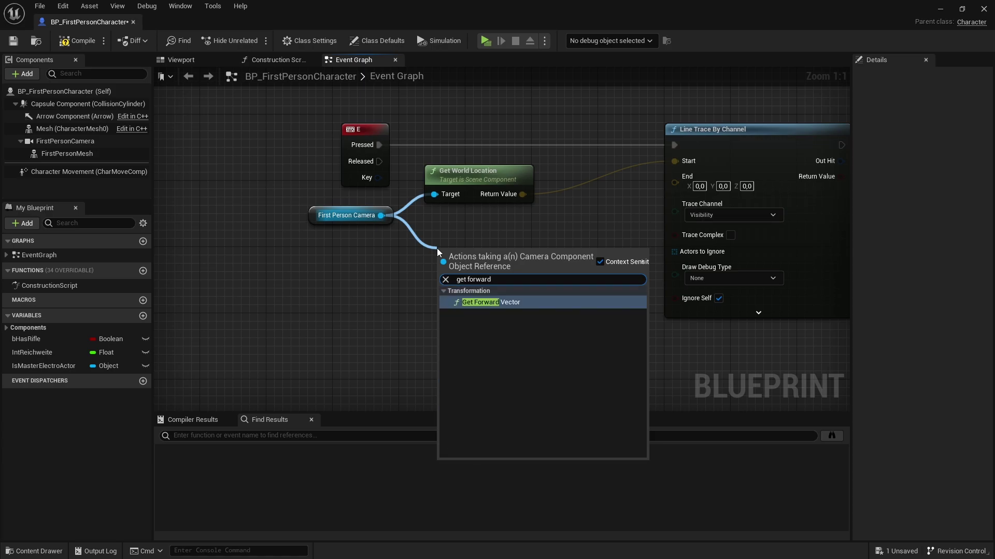
{"action": "key", "text": "Return"}
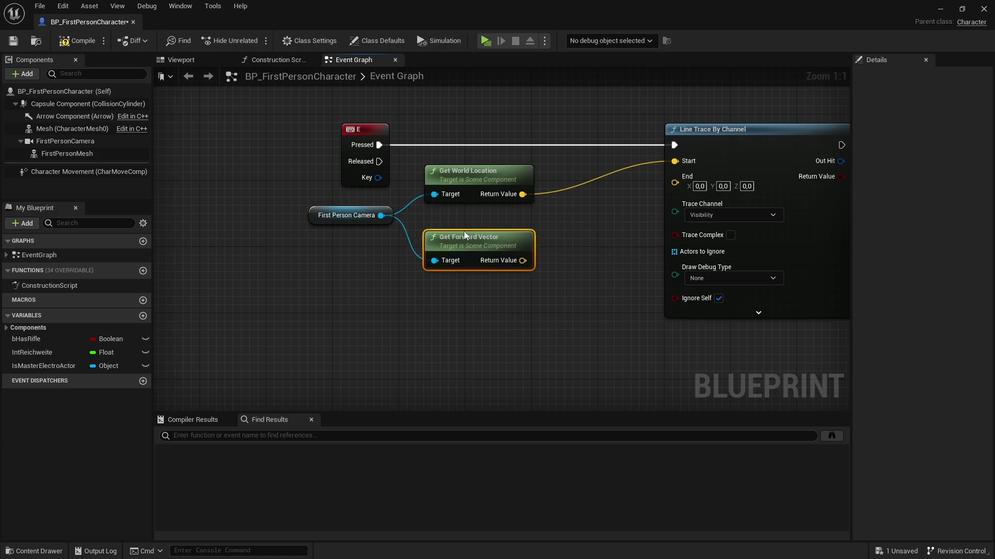
{"action": "left_click_drag", "start_coordinate": [464, 235], "coordinate": [464, 220]}
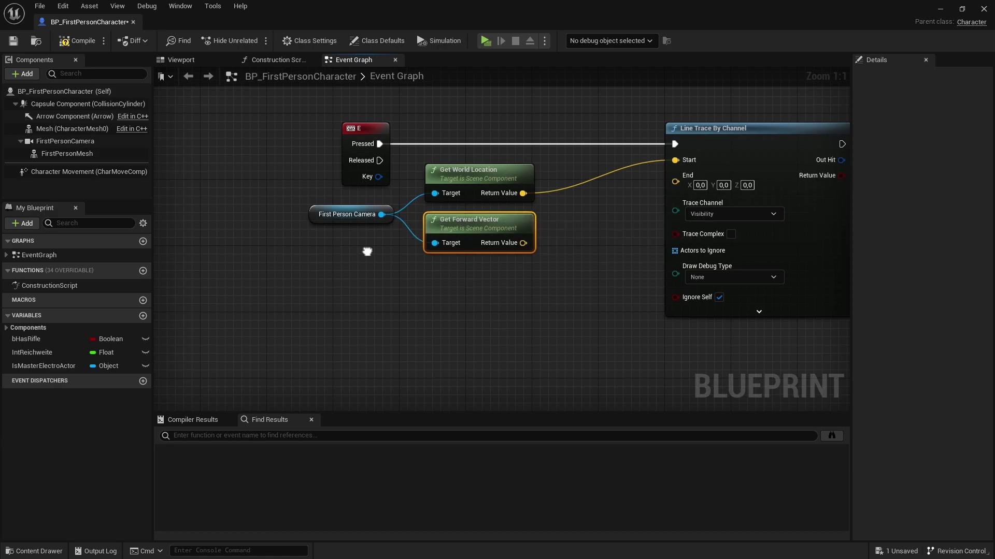
{"action": "right_click_drag", "start_coordinate": [367, 252], "coordinate": [393, 253]}
{"action": "right_click_drag", "start_coordinate": [451, 227], "coordinate": [402, 256]}
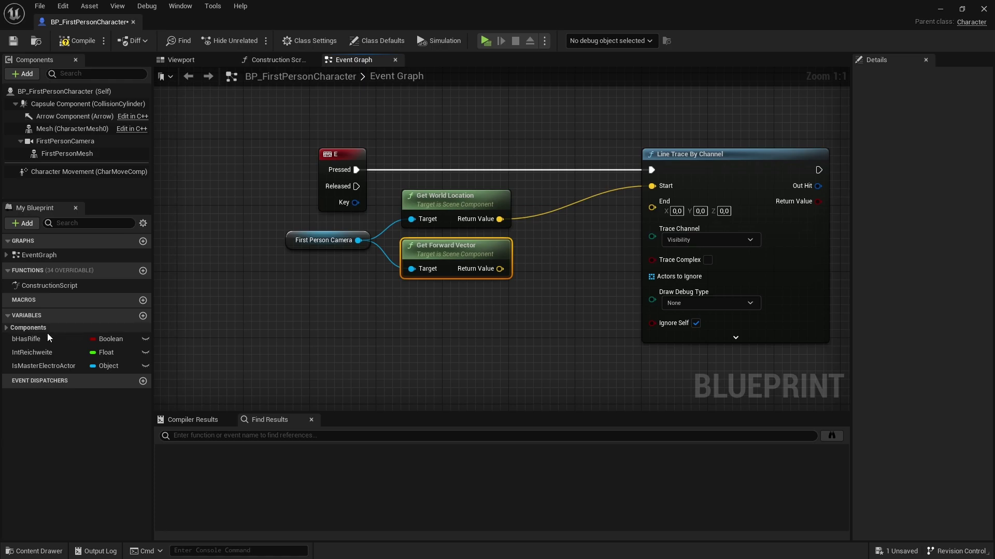
{"action": "left_click", "coordinate": [37, 352]}
Replace IntReichweite with a new Float variable Interaktionsreichweite, then compile and save
{"action": "key", "text": "Delete"}
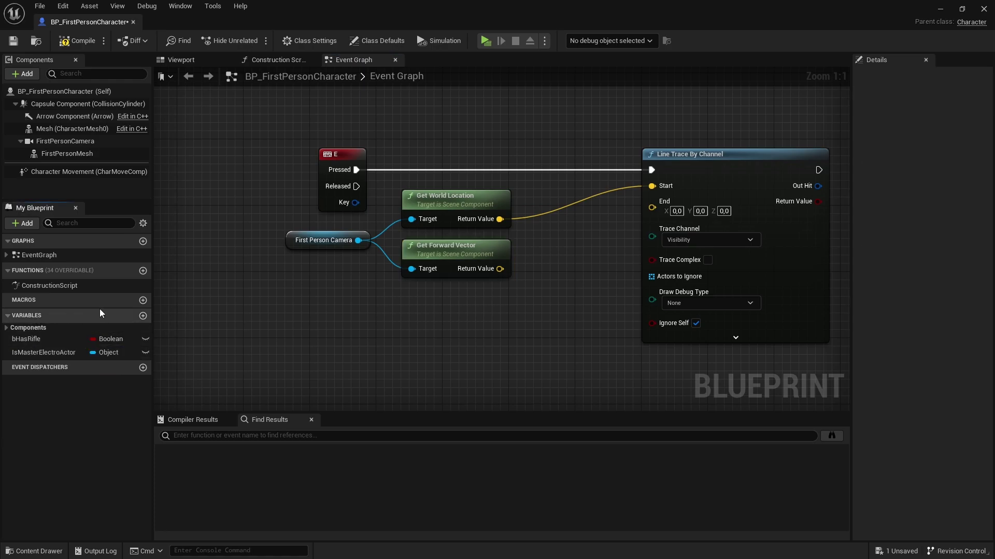
{"action": "left_click", "coordinate": [143, 316]}
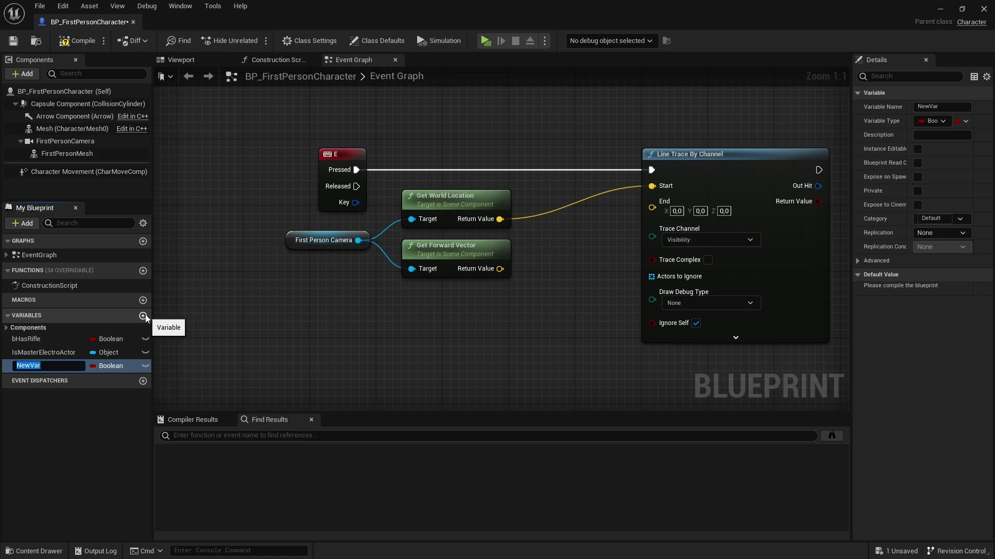
{"action": "key", "text": "BackSpace"}
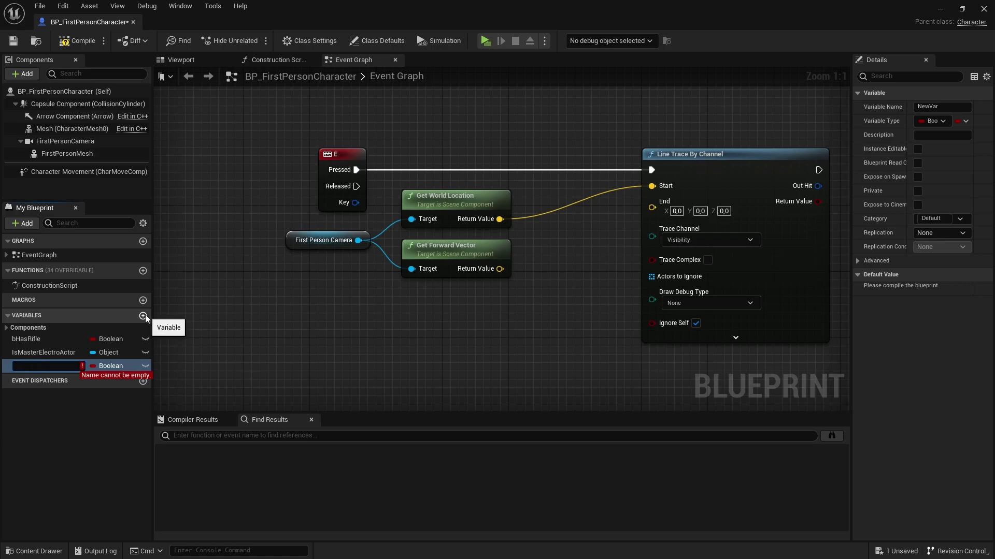
{"action": "type", "text": "Interaktion"}
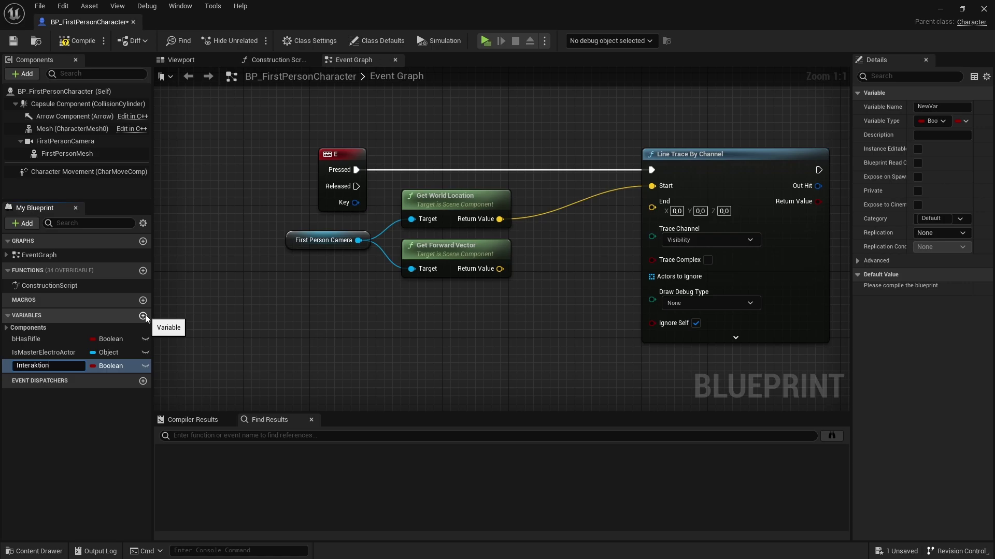
{"action": "type", "text": "hweite"}
{"action": "key", "text": "Return"}
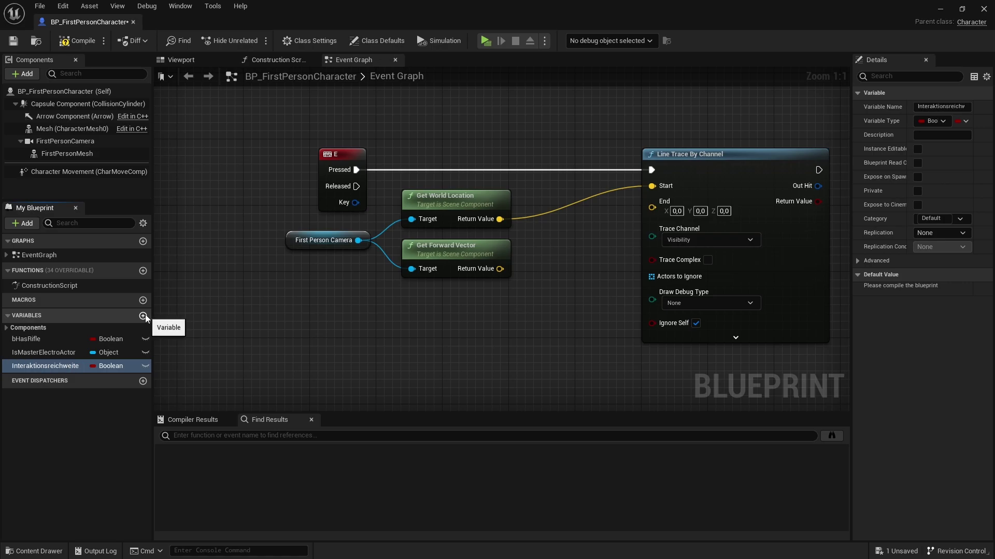
{"action": "left_click", "coordinate": [115, 367]}
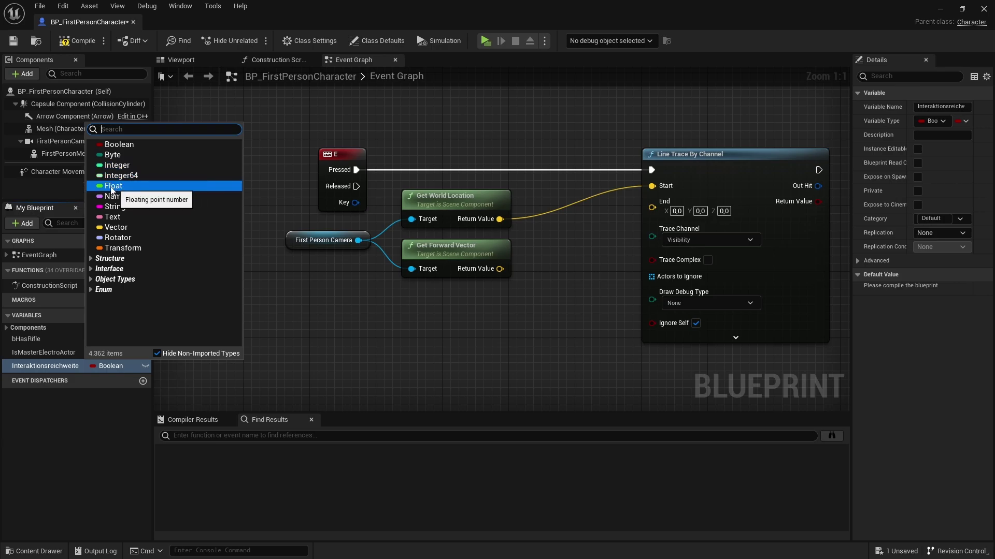
{"action": "left_click", "coordinate": [107, 374]}
{"action": "left_click", "coordinate": [113, 367]}
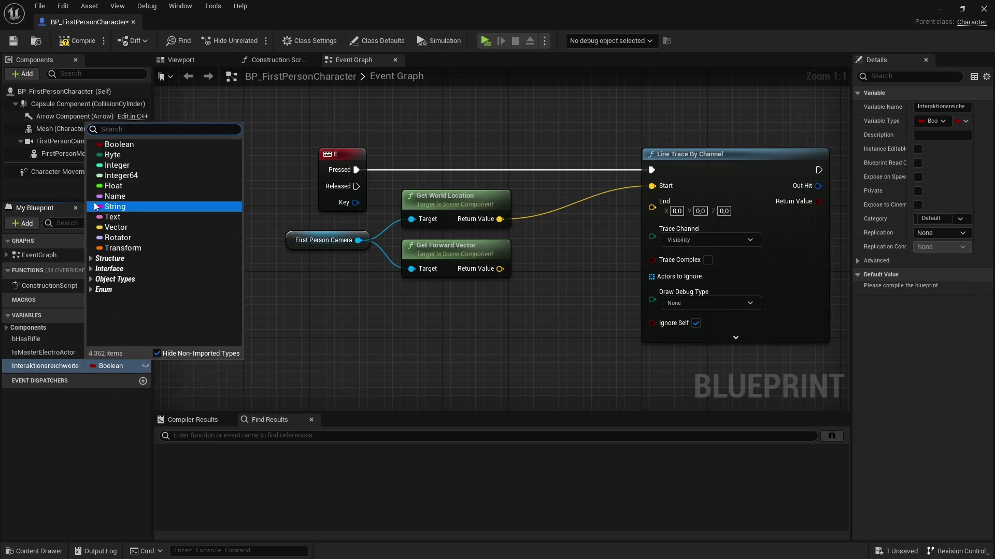
{"action": "left_click", "coordinate": [113, 189]}
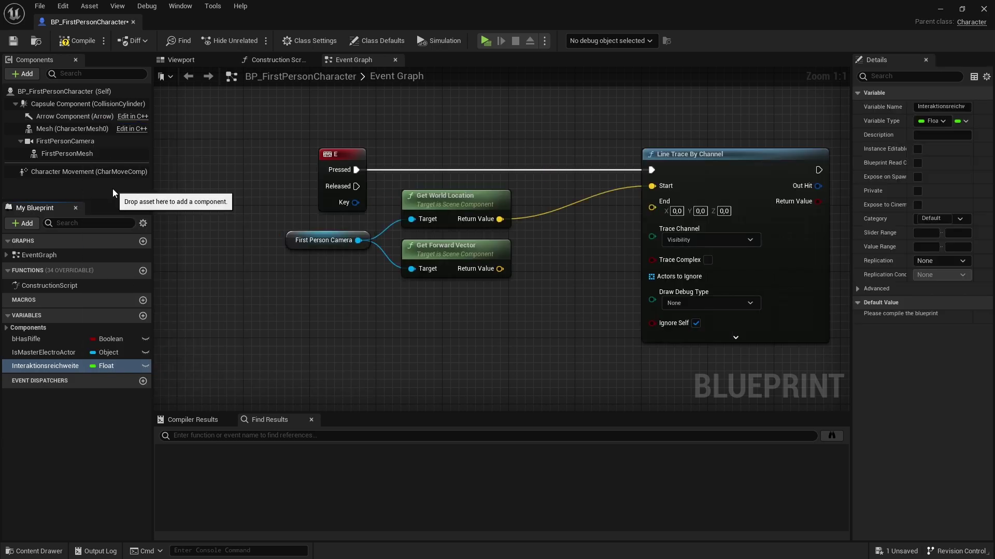
{"action": "left_click", "coordinate": [83, 44]}
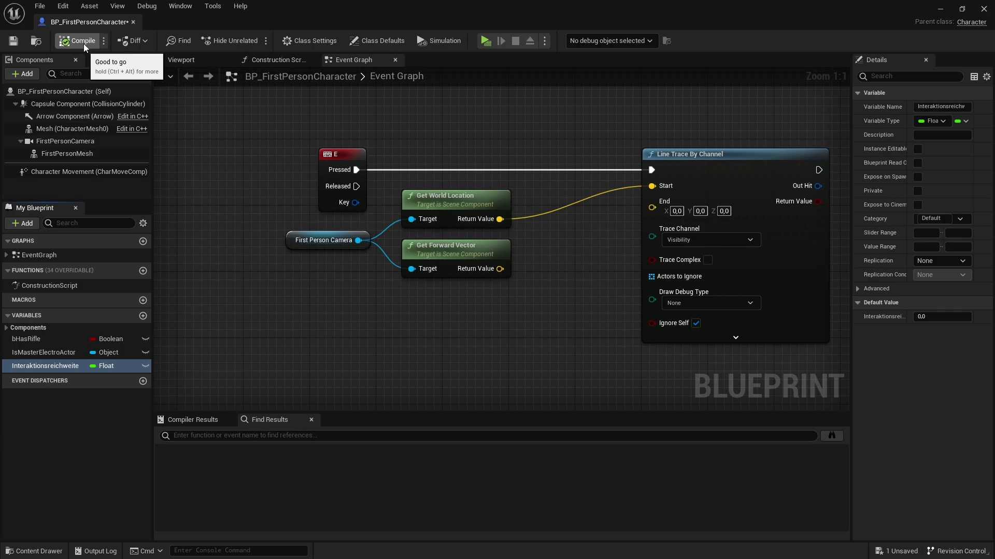
{"action": "left_click", "coordinate": [16, 41]}
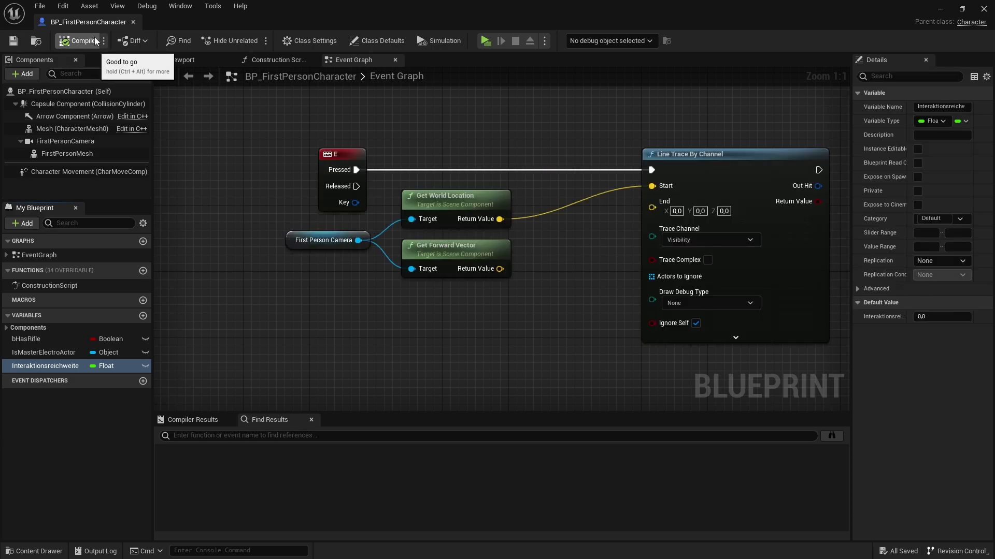
Set Interaktionsreichweite's default value to 350, then compile and save
{"action": "left_click", "coordinate": [46, 366]}
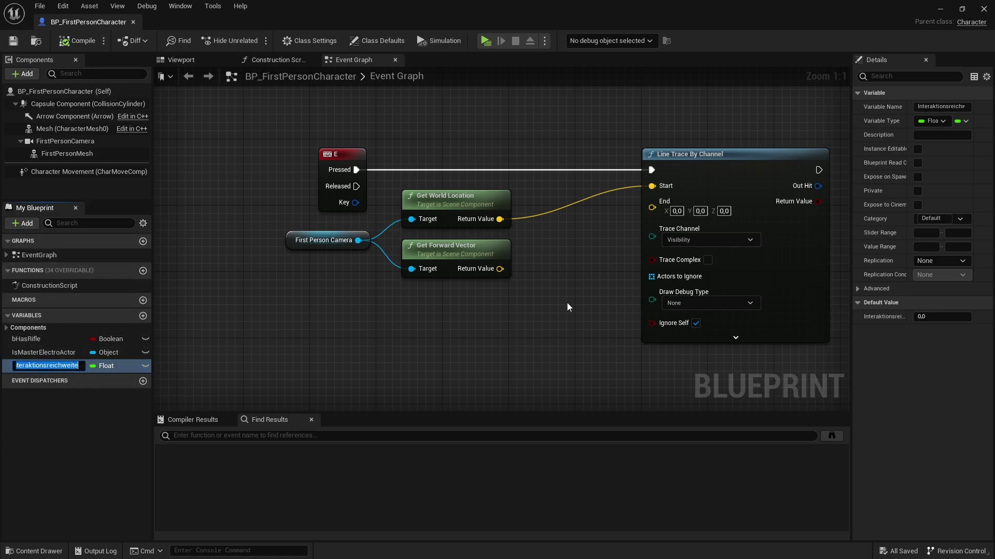
{"action": "left_click", "coordinate": [941, 317]}
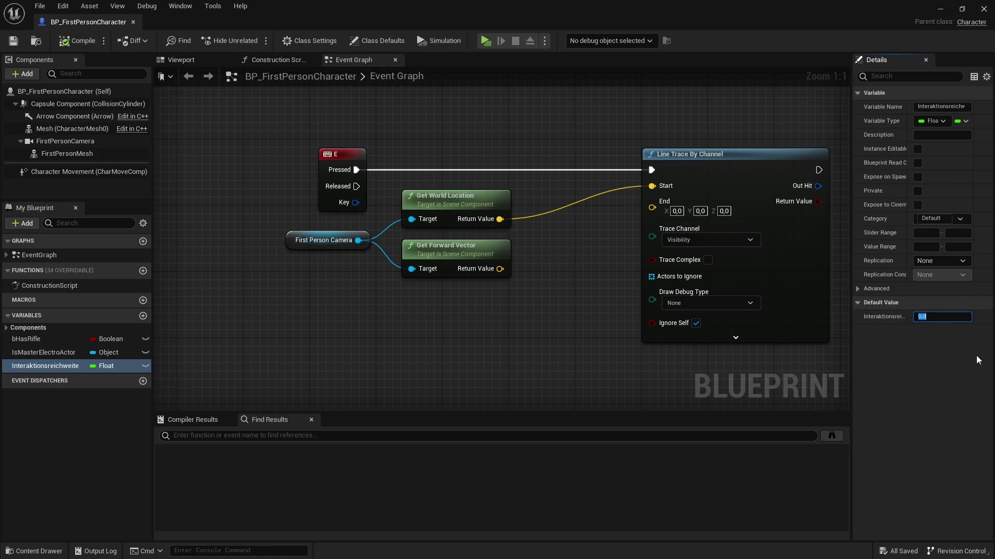
{"action": "type", "text": "350"}
{"action": "key", "text": "Return"}
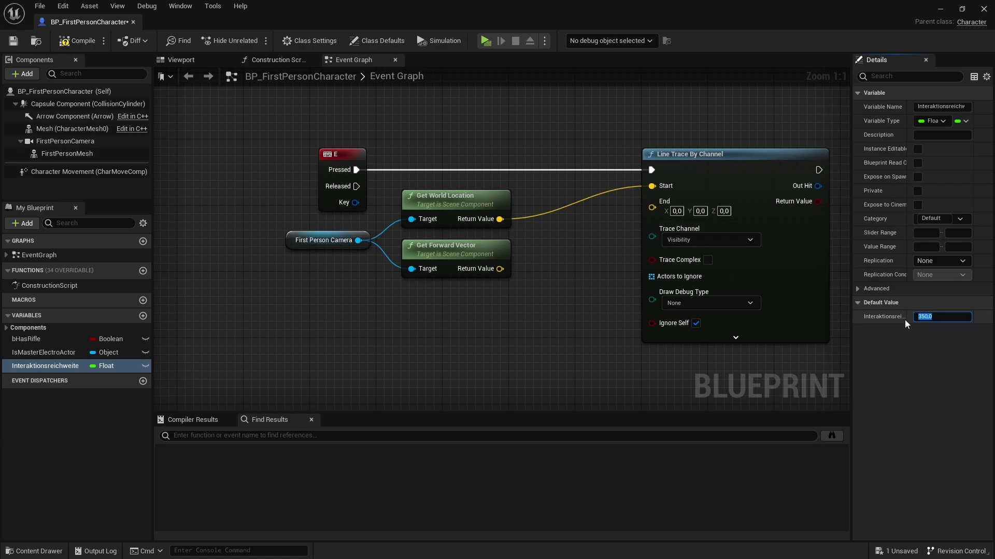
{"action": "left_click", "coordinate": [79, 42]}
{"action": "left_click", "coordinate": [14, 40]}
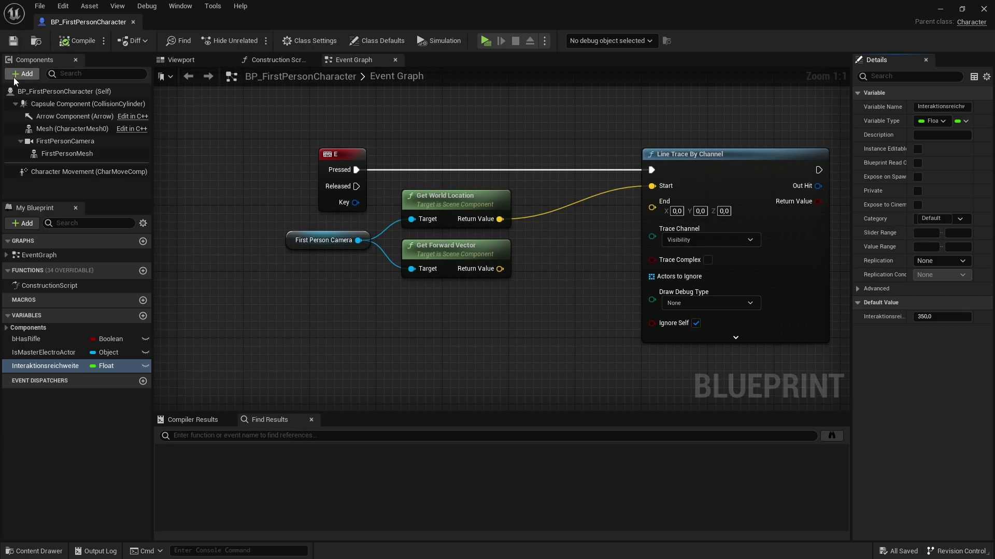
Place an Interaktionsreichweite getter and add a Multiply node on the forward vector
{"action": "left_click_drag", "start_coordinate": [26, 366], "coordinate": [324, 300]}
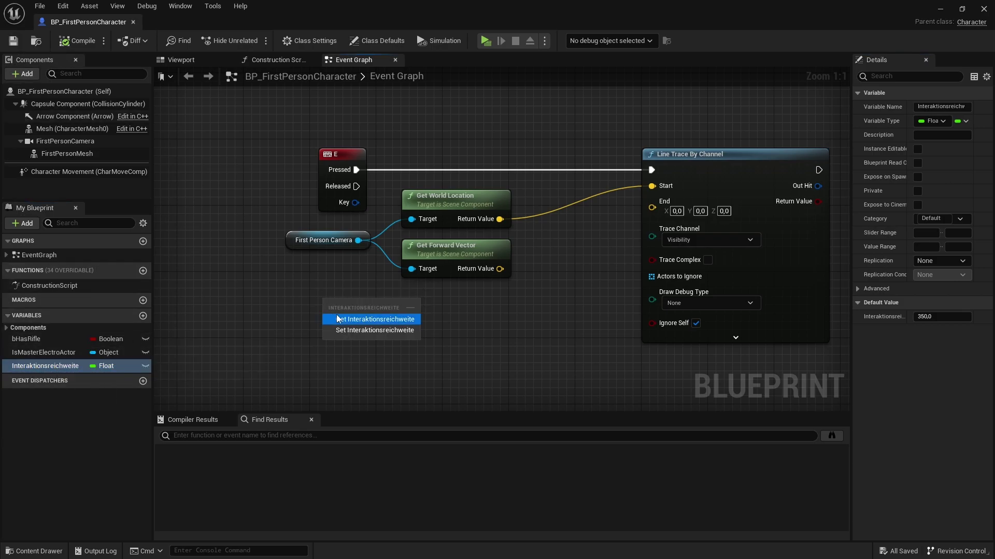
{"action": "left_click", "coordinate": [337, 319]}
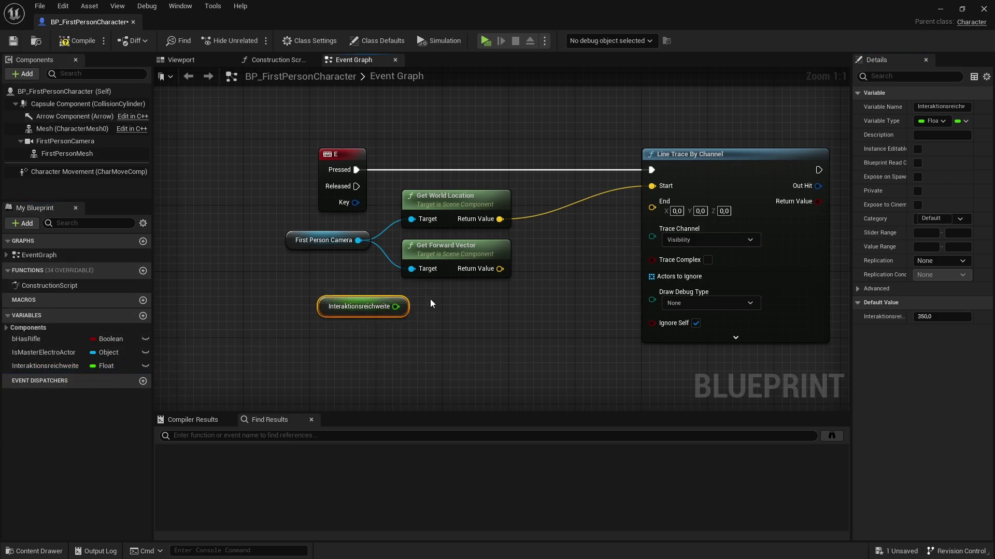
{"action": "left_click_drag", "start_coordinate": [500, 269], "coordinate": [559, 288]}
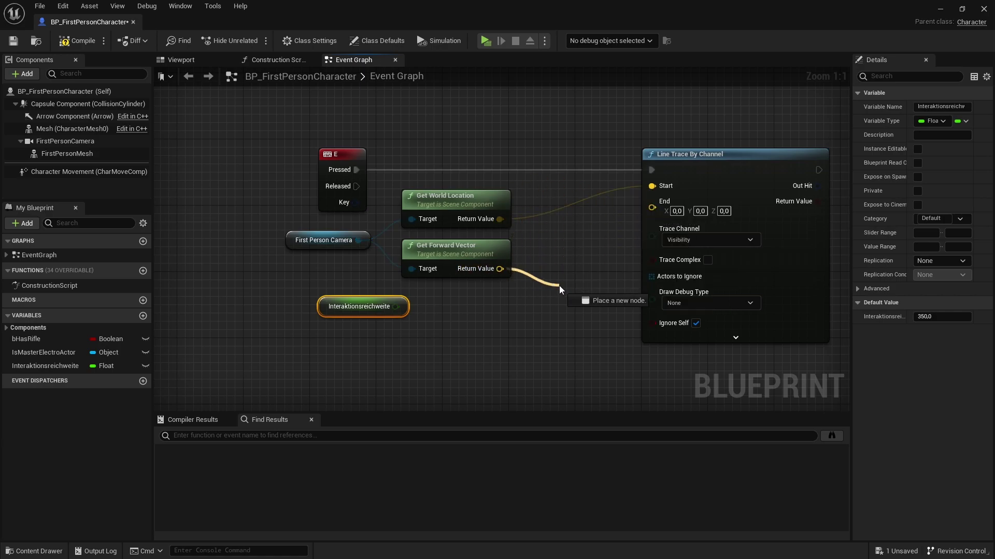
{"action": "left_click_drag", "start_coordinate": [559, 286], "coordinate": [548, 293]}
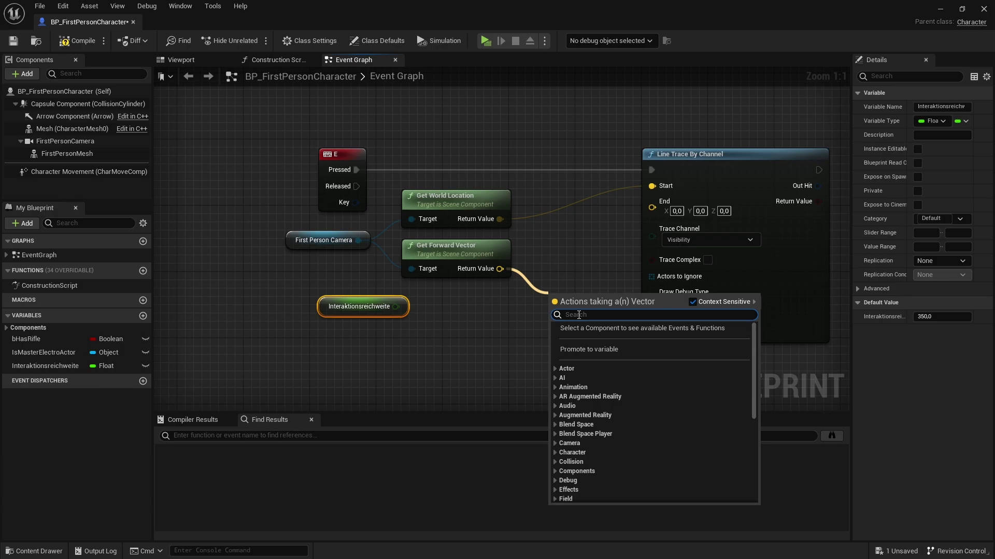
{"action": "type", "text": "*"}
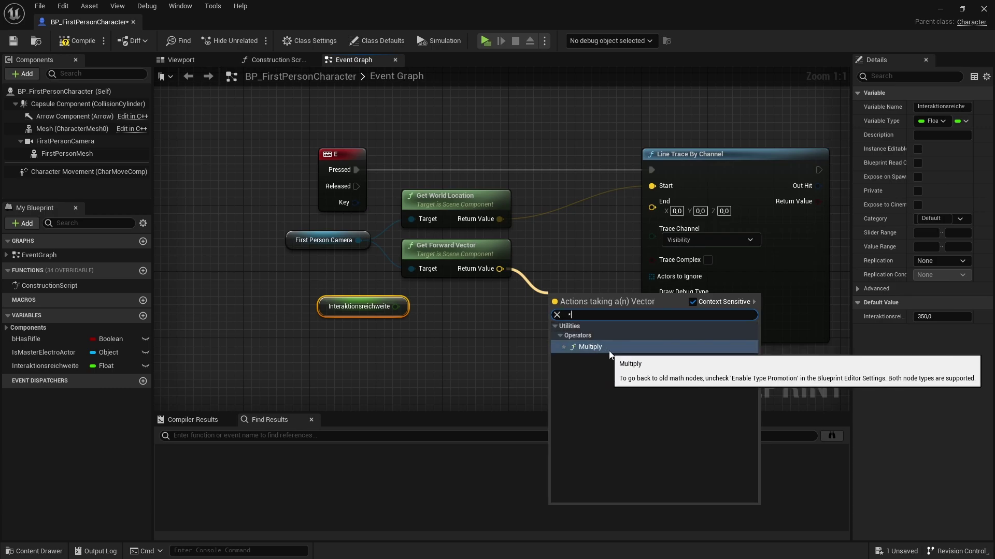
{"action": "left_click", "coordinate": [598, 347]}
{"action": "left_click_drag", "start_coordinate": [566, 292], "coordinate": [553, 284]}
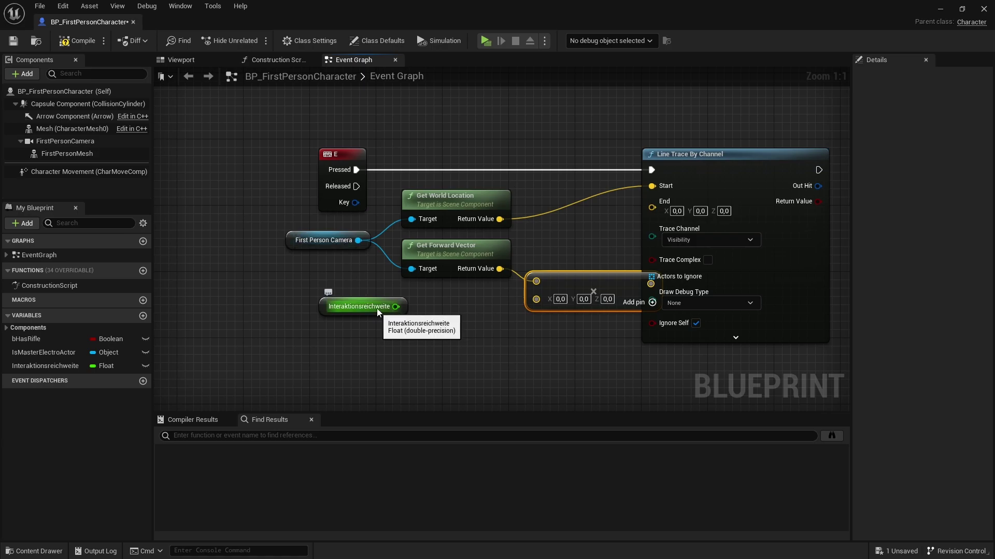
Wire Interaktionsreichweite into the Multiply node and shift the Line Trace By Channel right
{"action": "left_click", "coordinate": [499, 247]}
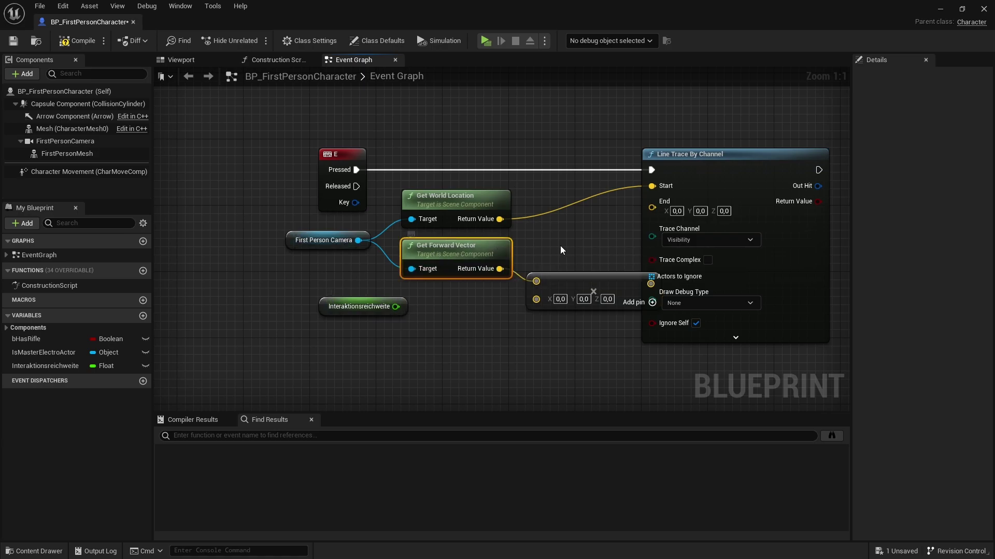
{"action": "left_click_drag", "start_coordinate": [395, 306], "coordinate": [546, 297]}
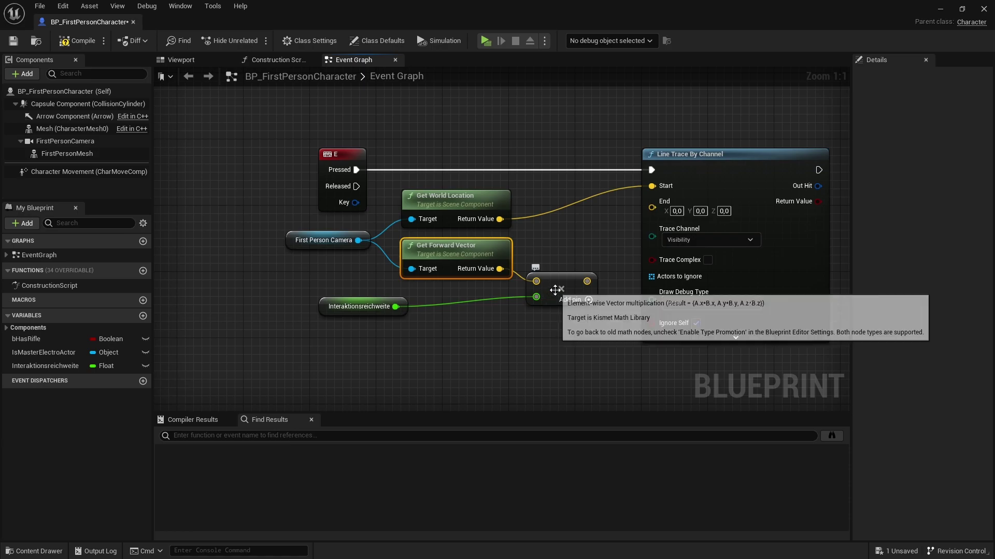
{"action": "left_click_drag", "start_coordinate": [376, 314], "coordinate": [451, 306]}
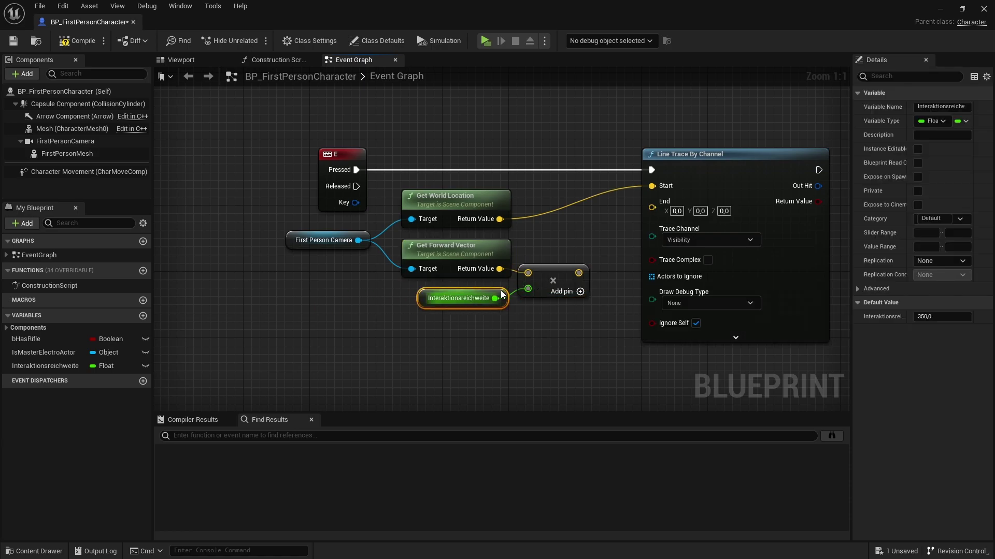
{"action": "right_click_drag", "start_coordinate": [450, 305], "coordinate": [232, 306]}
{"action": "left_click_drag", "start_coordinate": [493, 173], "coordinate": [555, 173]}
{"action": "right_click_drag", "start_coordinate": [346, 189], "coordinate": [484, 196]}
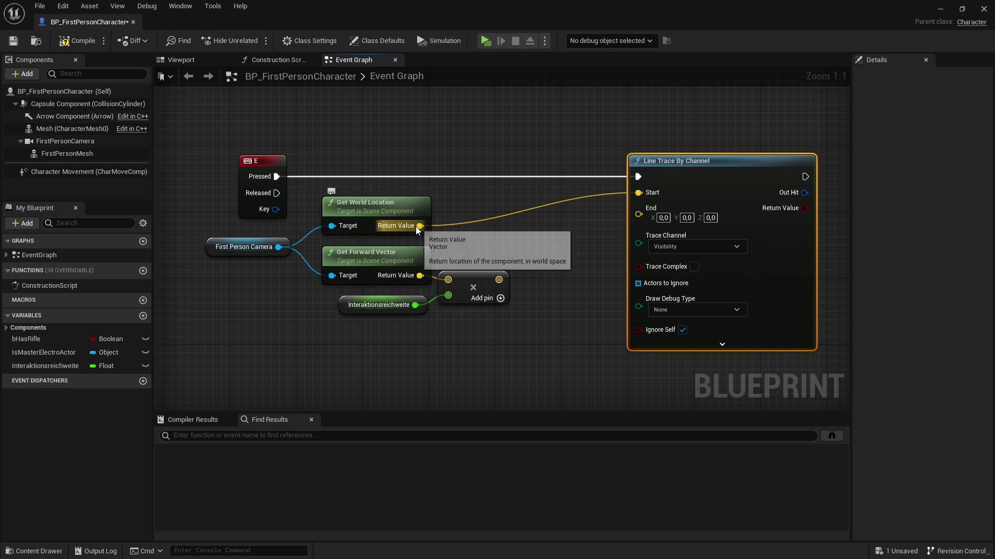
Add a vector Add node summing Get World Location and the multiplied forward vector for the trace End
{"action": "left_click", "coordinate": [333, 201]}
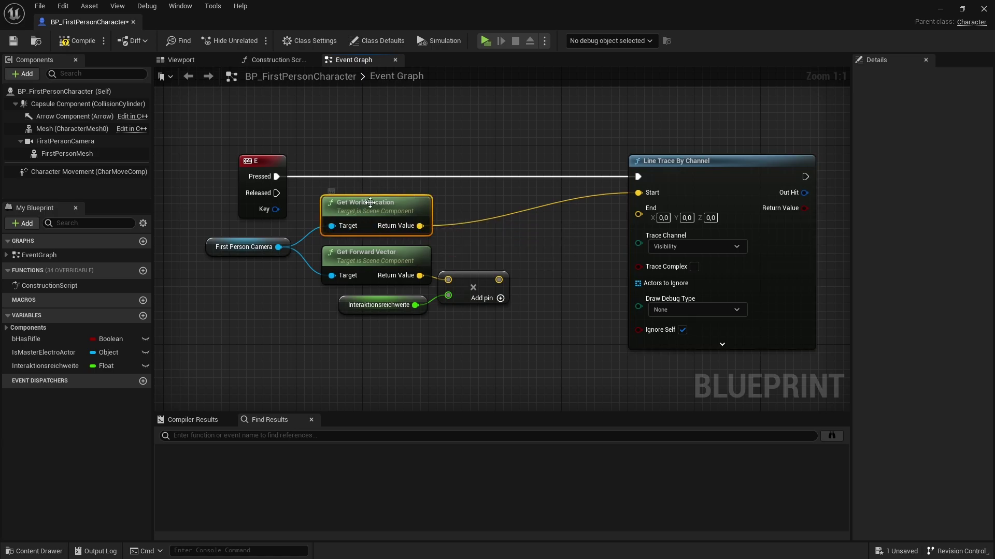
{"action": "left_click_drag", "start_coordinate": [409, 230], "coordinate": [534, 266]}
{"action": "type", "text": "add"}
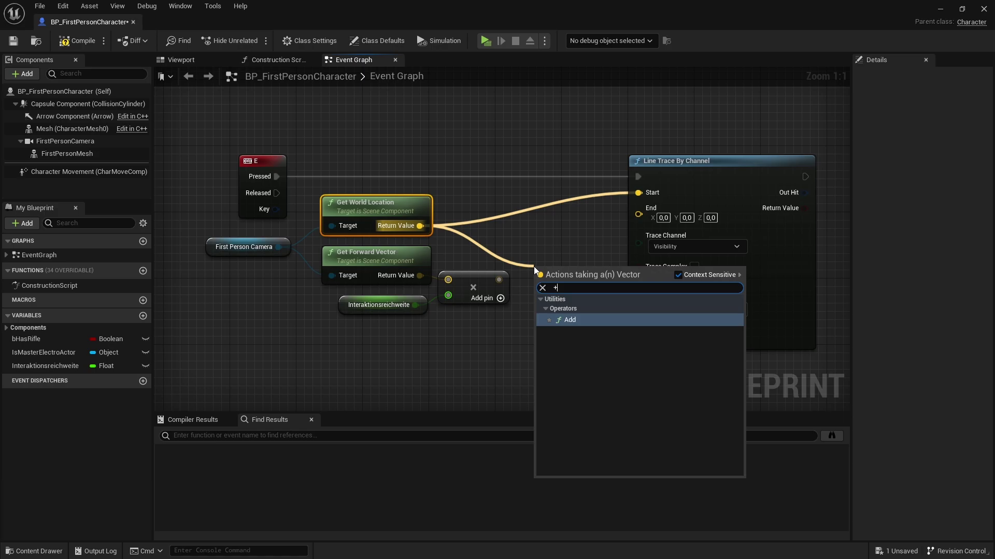
{"action": "key", "text": "Return"}
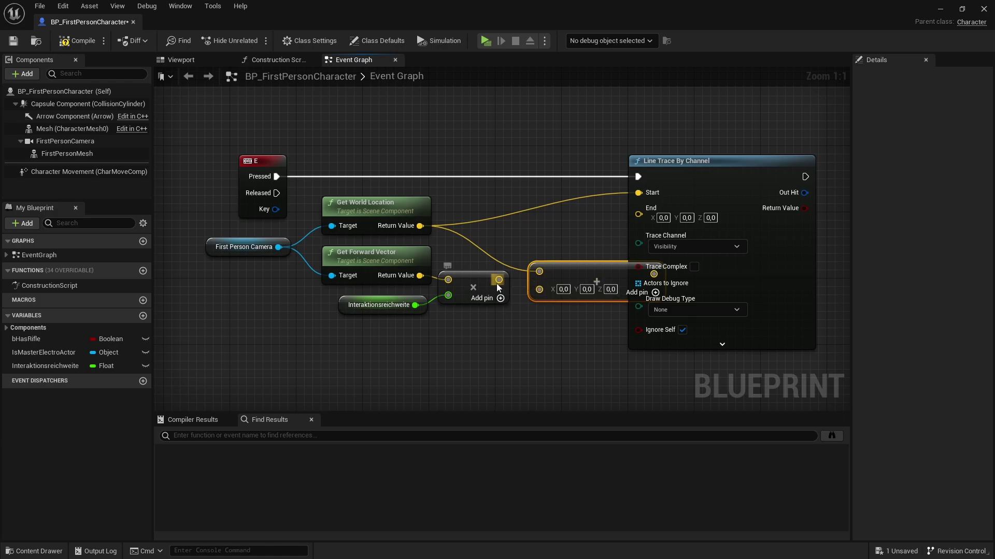
{"action": "mouse_move", "coordinate": [499, 280]}
{"action": "left_mouse_down"}
{"action": "mouse_move", "coordinate": [539, 287]}
{"action": "mouse_move", "coordinate": [556, 260]}
{"action": "mouse_move", "coordinate": [641, 207]}
{"action": "mouse_move", "coordinate": [657, 208]}
{"action": "left_mouse_up"}
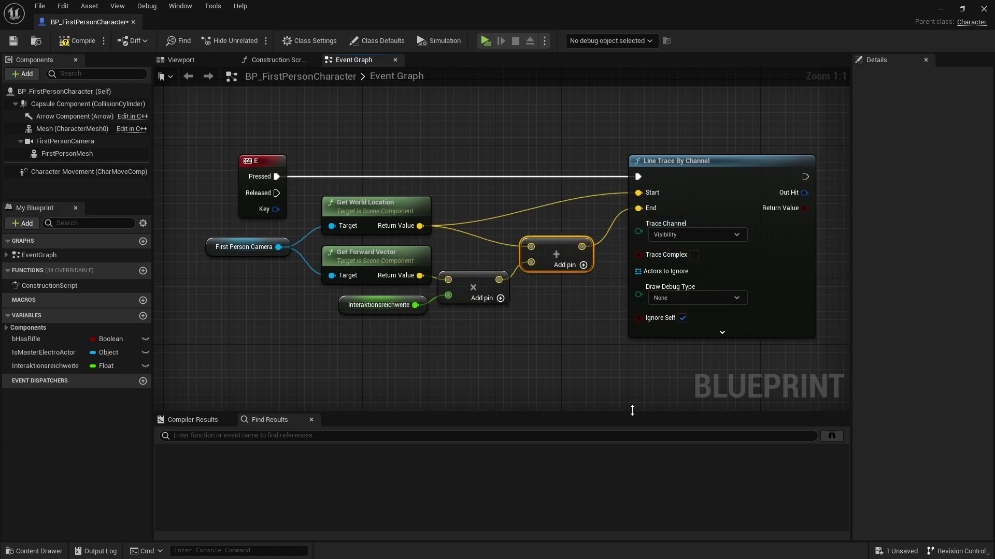
{"action": "left_click", "coordinate": [704, 158]}
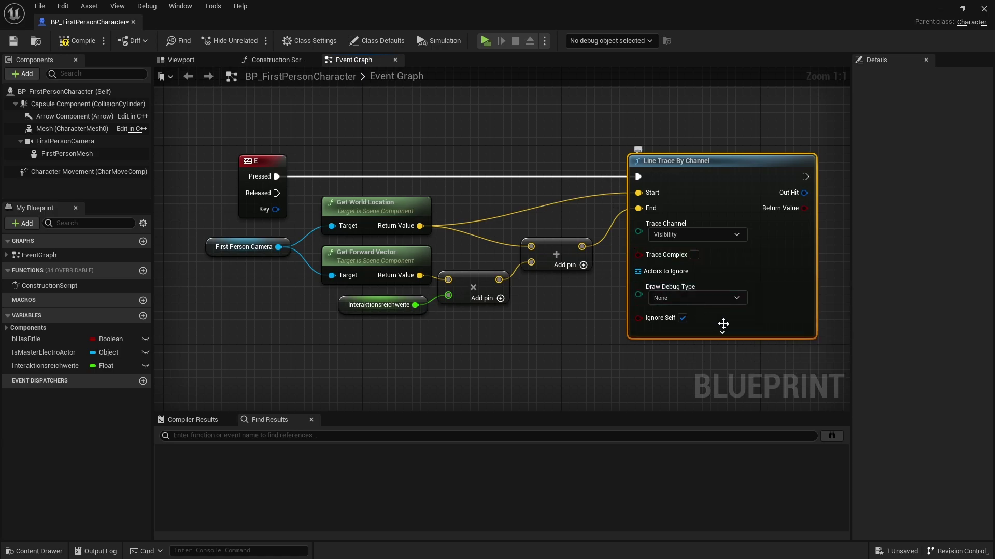
Set the line trace's Draw Time to 2 and Draw Debug Type to For Duration
{"action": "left_click", "coordinate": [722, 330]}
{"action": "right_click_drag", "start_coordinate": [688, 363], "coordinate": [602, 354]}
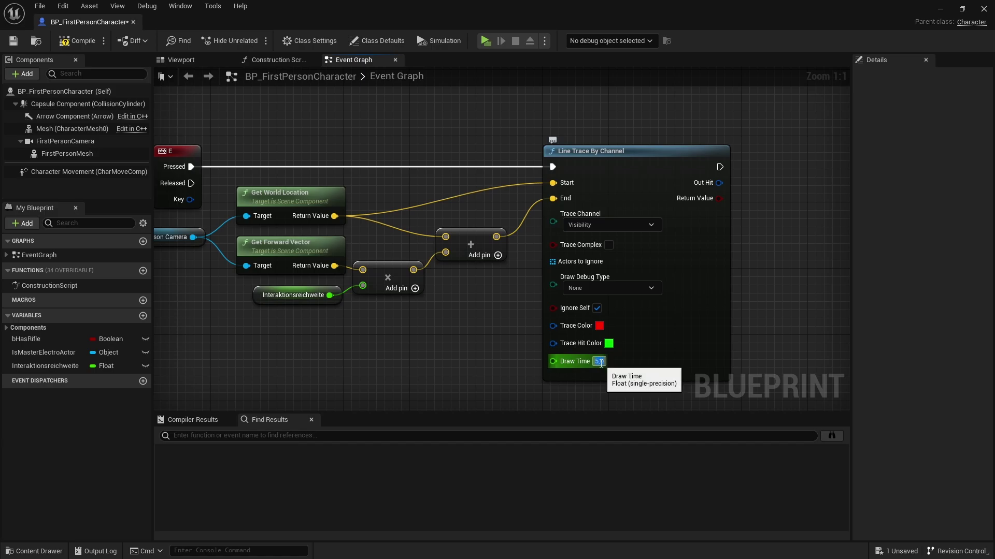
{"action": "type", "text": "2"}
{"action": "key", "text": "Return"}
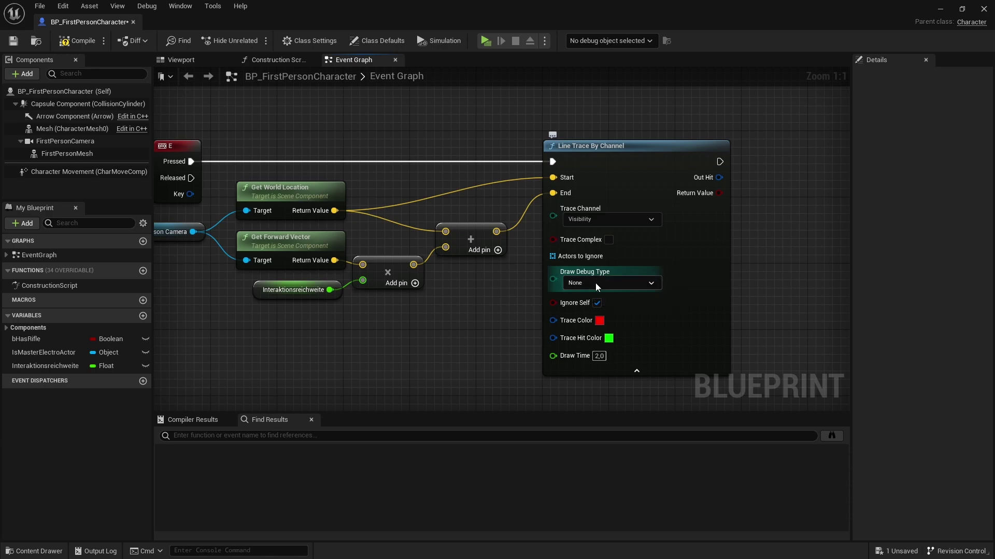
{"action": "left_click", "coordinate": [596, 285]}
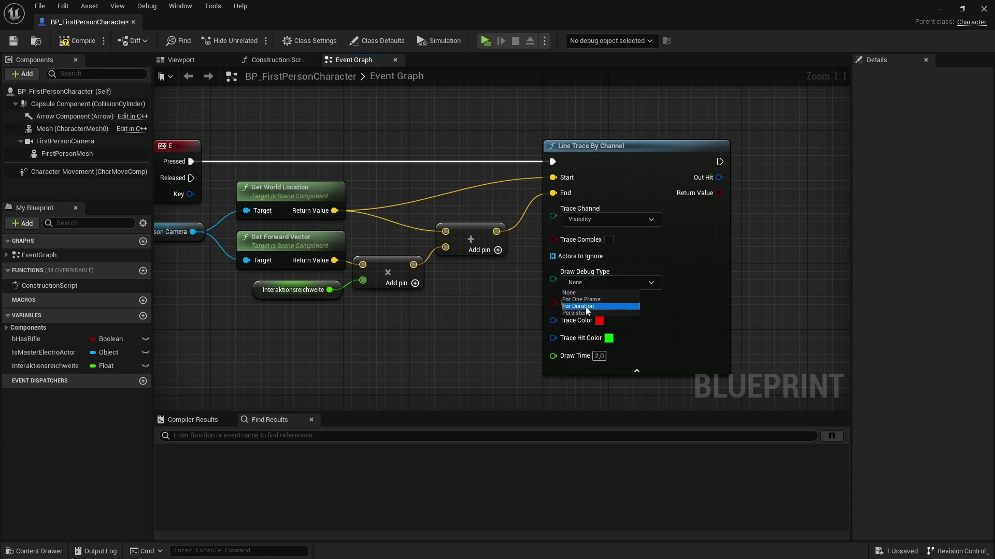
{"action": "left_click", "coordinate": [586, 307]}
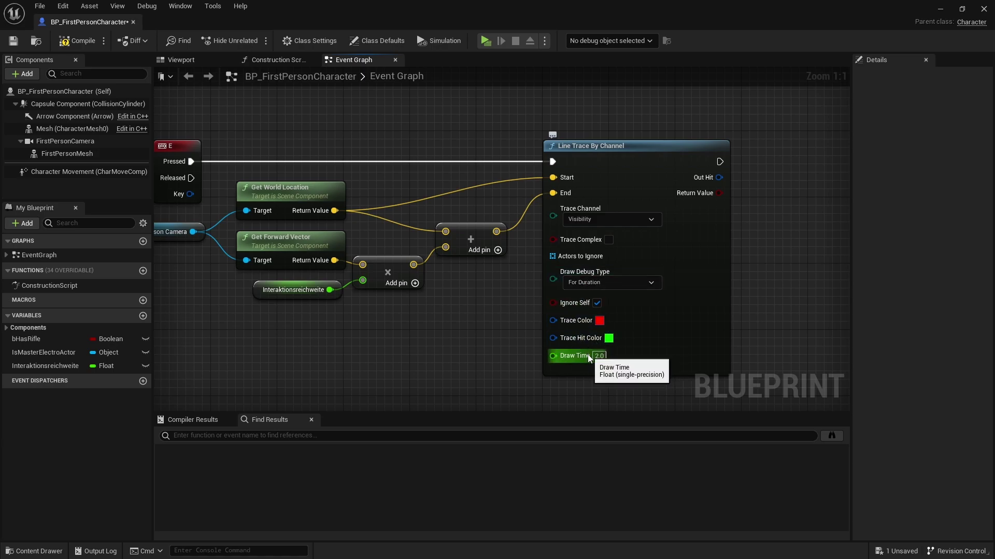
Compile and save the character blueprint
{"action": "right_click_drag", "start_coordinate": [341, 200], "coordinate": [375, 190]}
{"action": "left_click", "coordinate": [76, 44]}
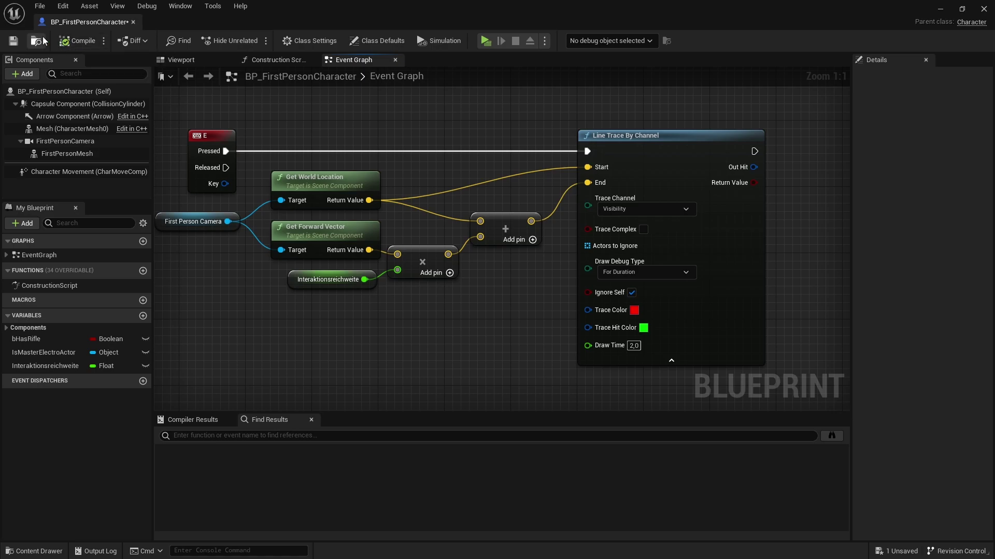
{"action": "left_click", "coordinate": [13, 40]}
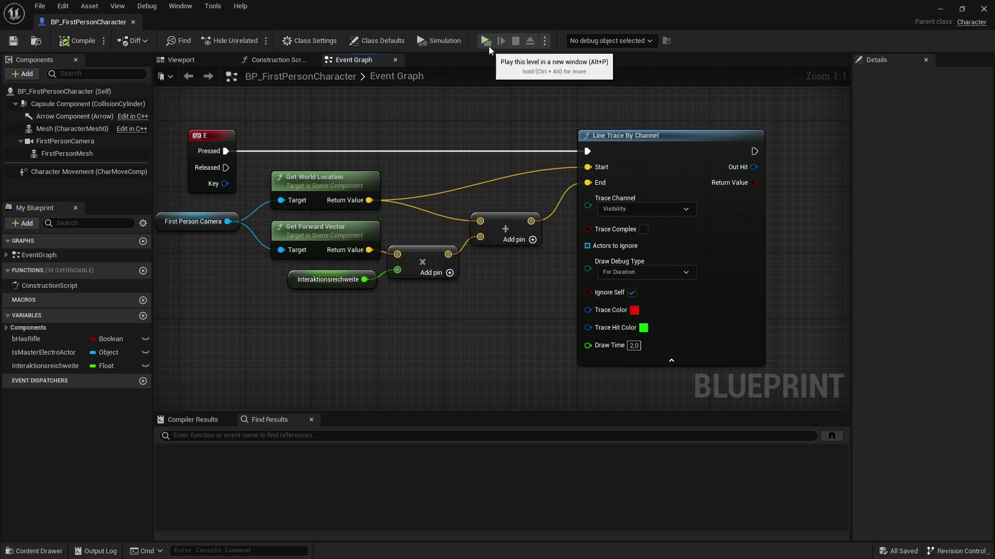
{"action": "left_click", "coordinate": [489, 46]}
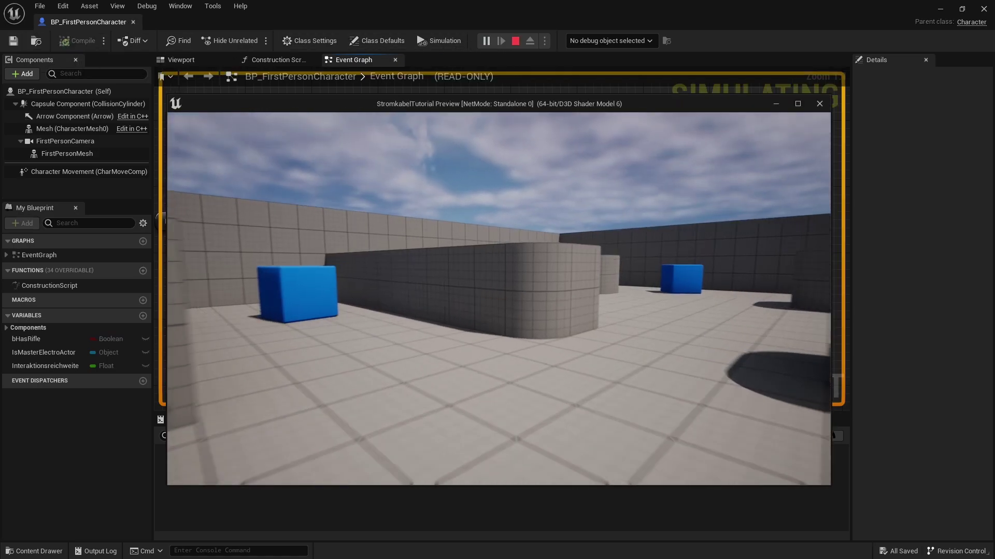
{"action": "key", "text": "w"}
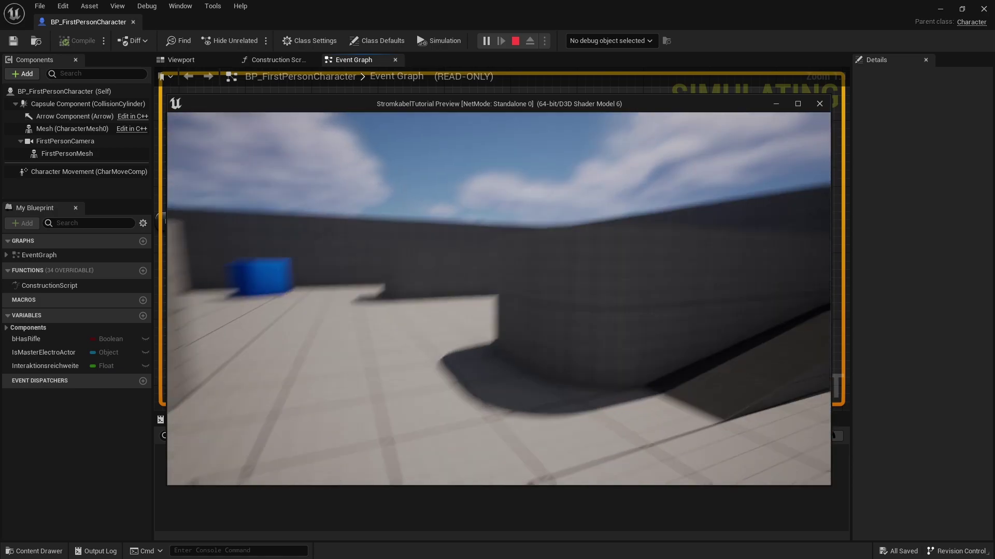
{"action": "key", "text": "e"}
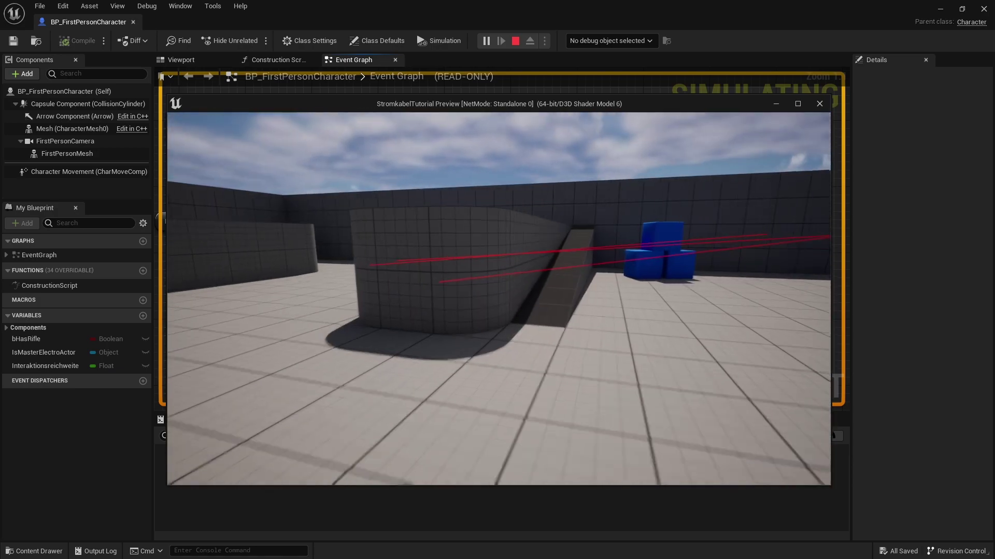
{"action": "key", "text": "w"}
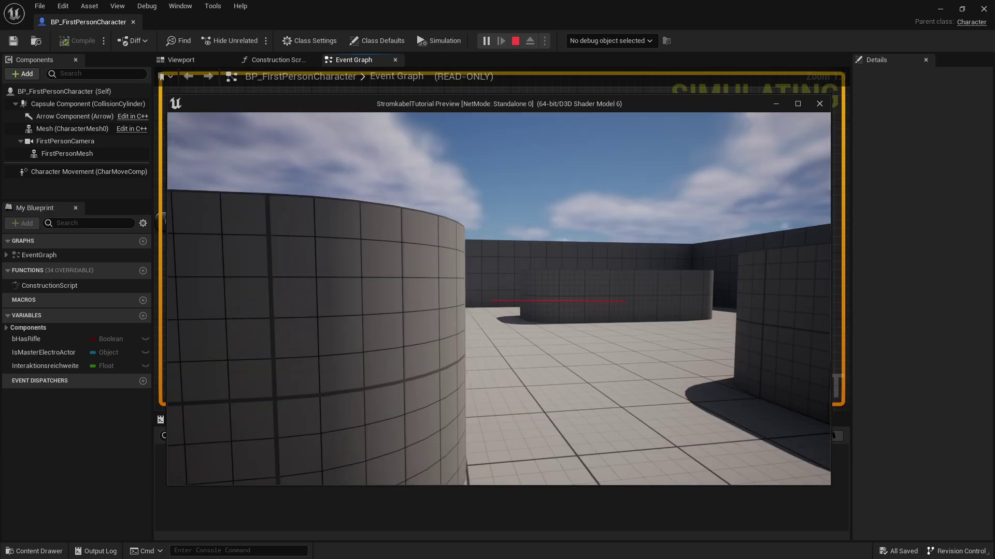
{"action": "key", "text": "w"}
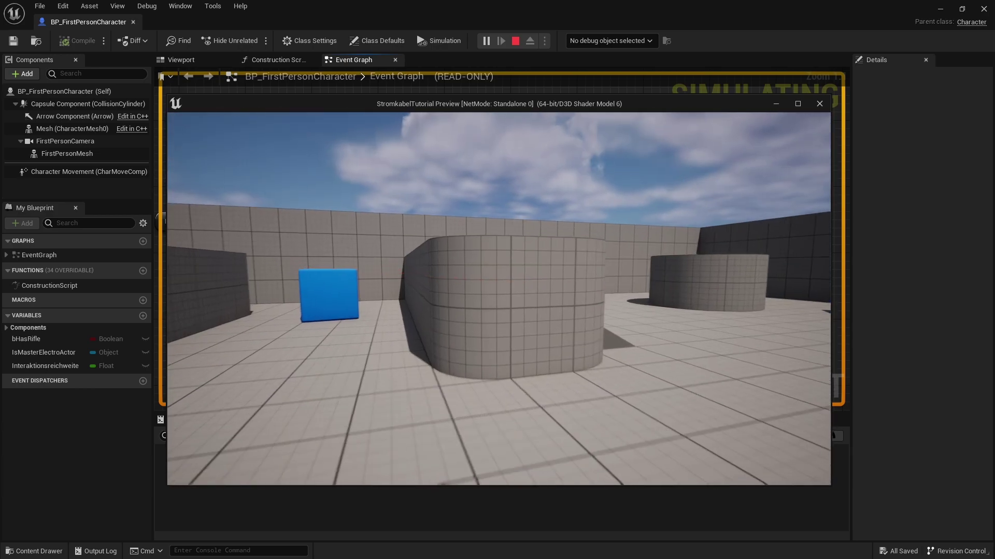
{"action": "key", "text": "w"}
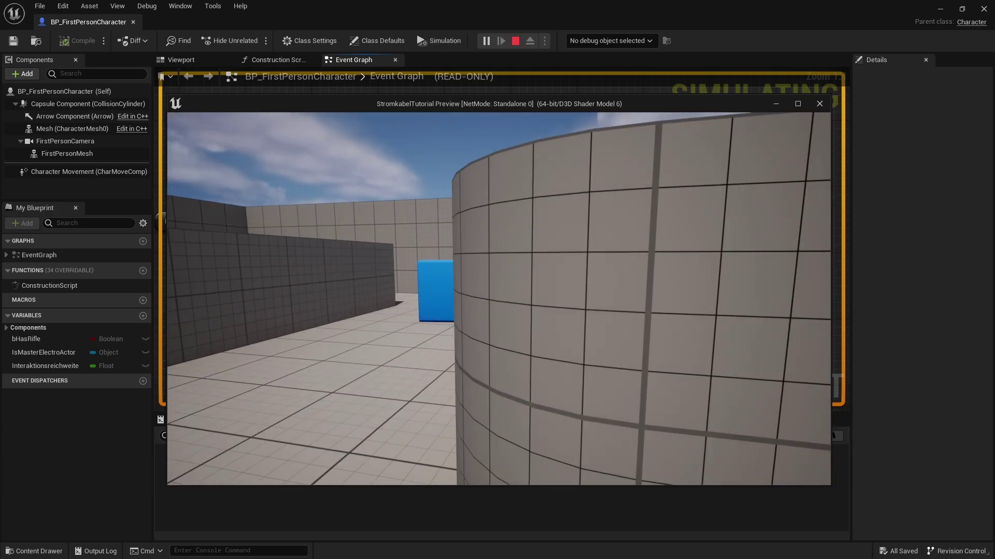
{"action": "key", "text": "e"}
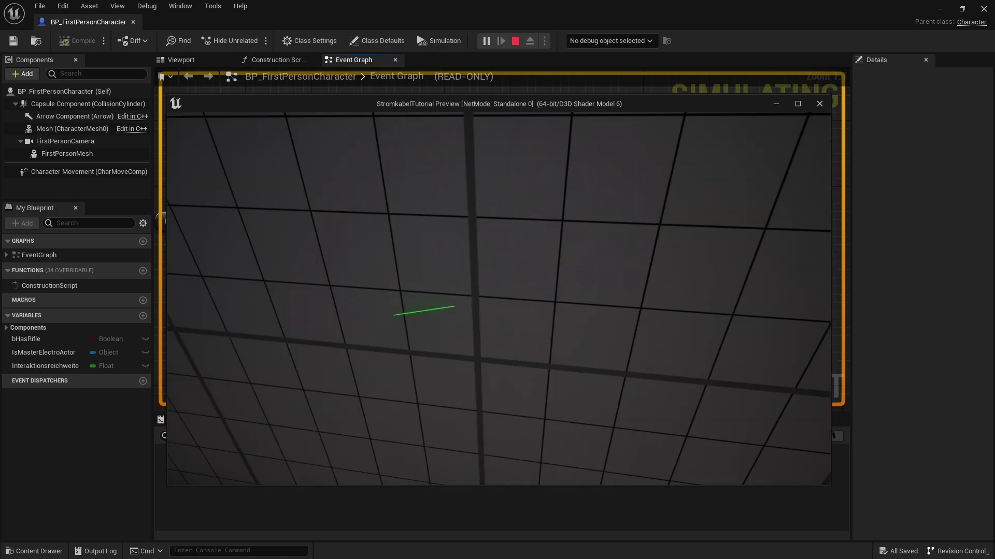
{"action": "key", "text": "w"}
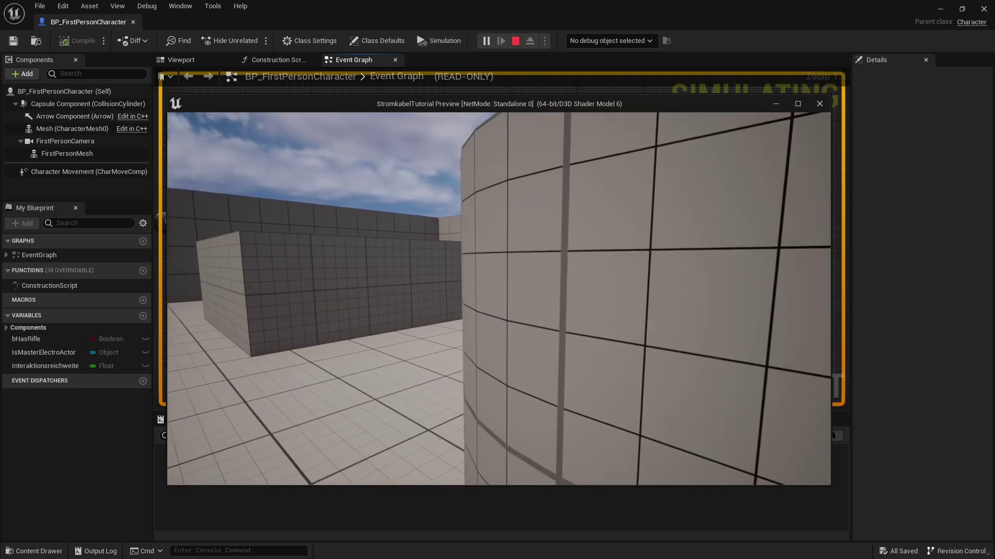
{"action": "key", "text": "s"}
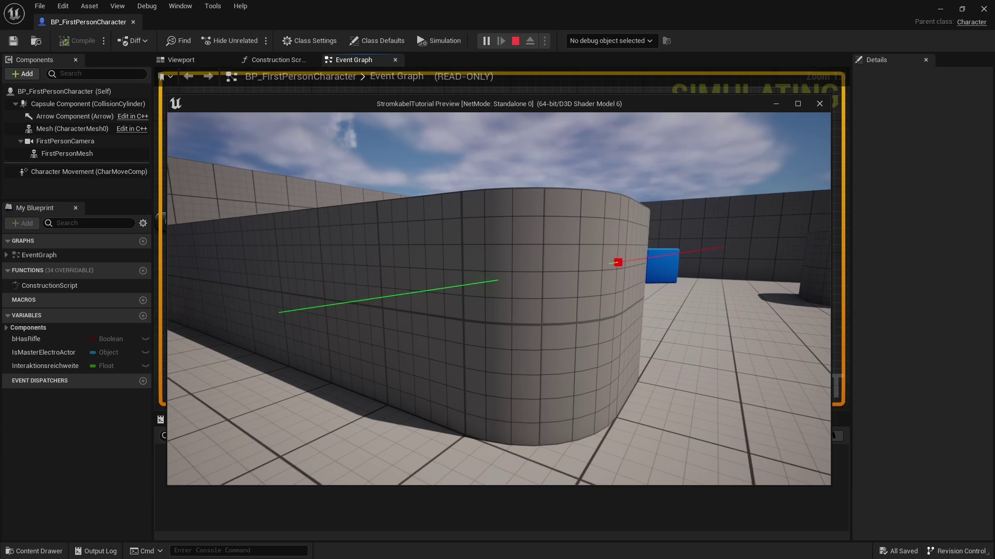
{"action": "key", "text": "w"}
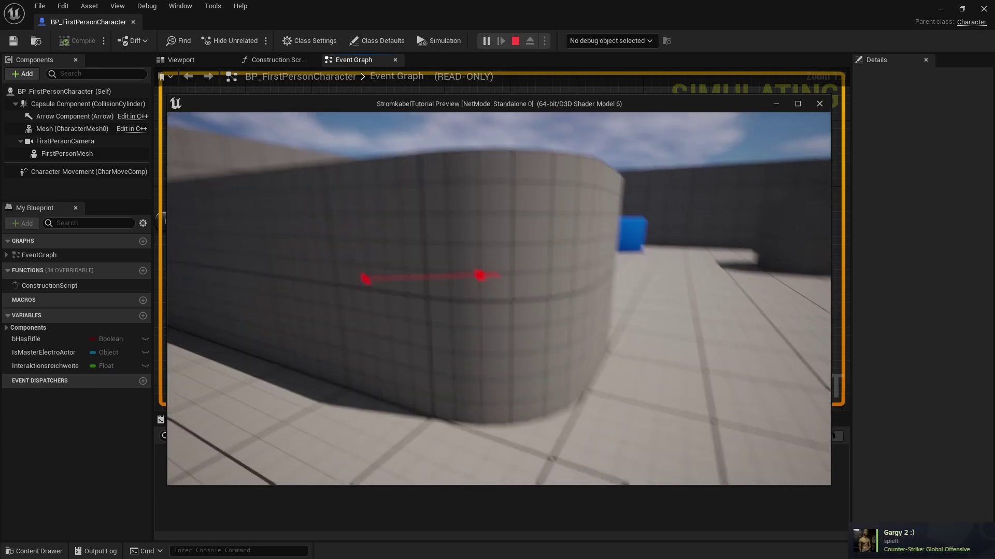
{"action": "key", "text": "w"}
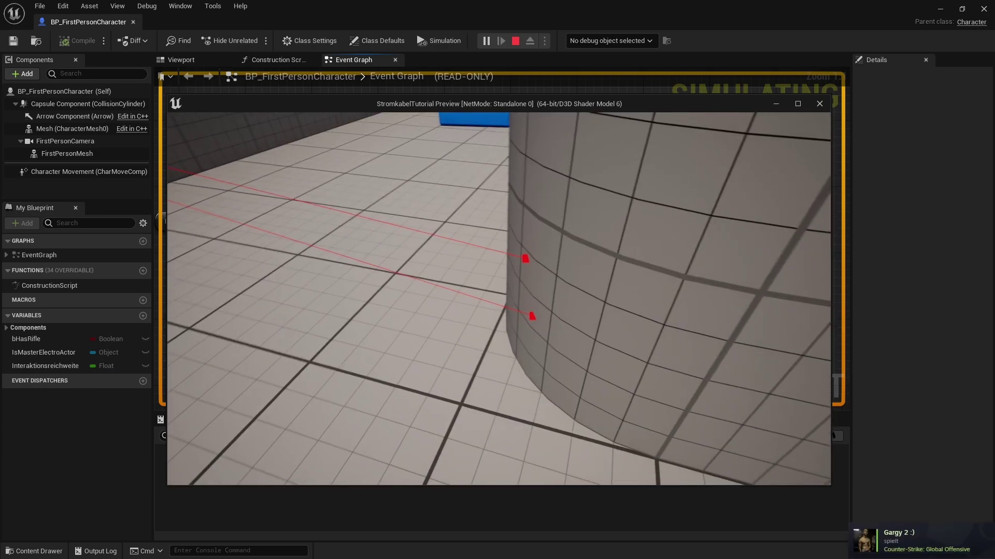
{"action": "key", "text": "w"}
{"action": "key", "text": "w"}
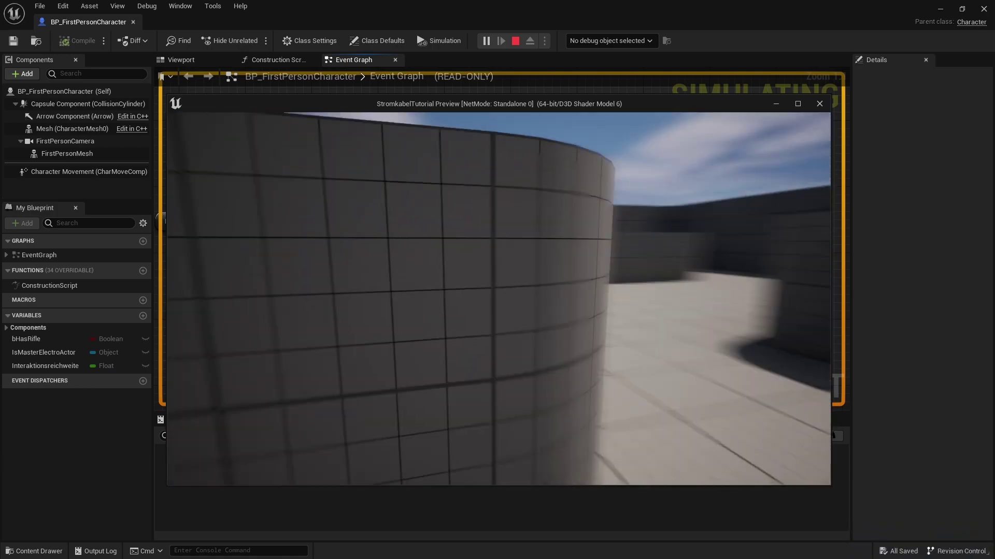
{"action": "key", "text": "w"}
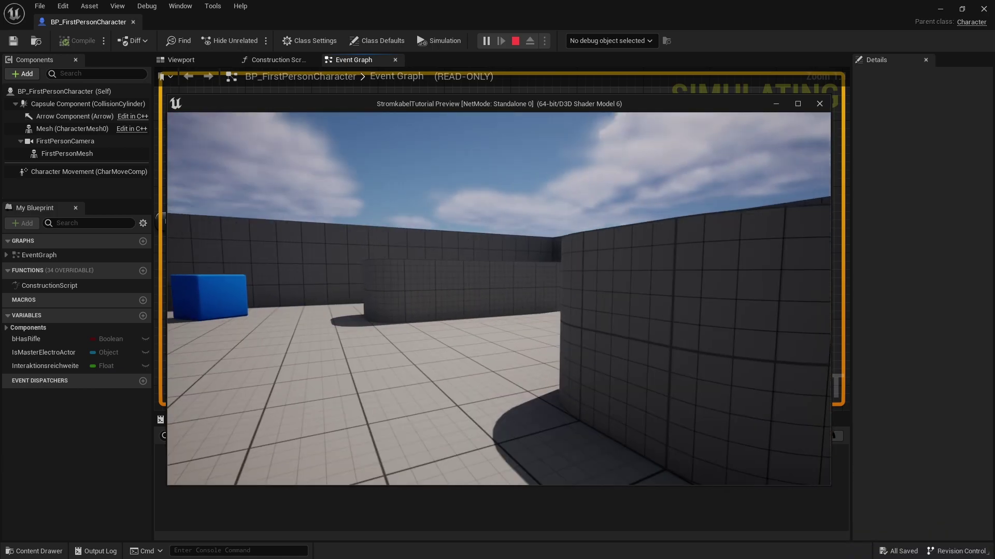
{"action": "key", "text": "w"}
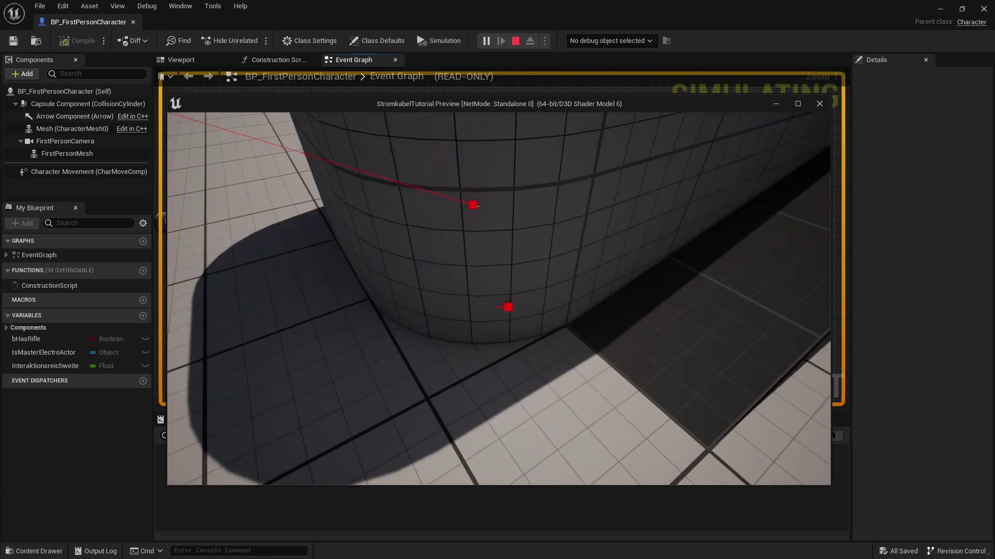
{"action": "key", "text": "w"}
{"action": "key", "text": "w"}
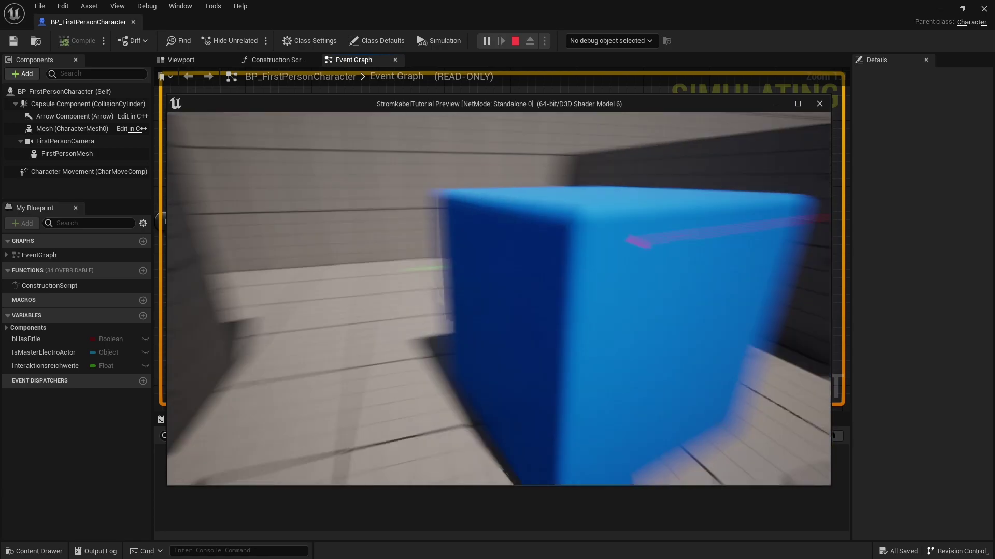
{"action": "key", "text": "s"}
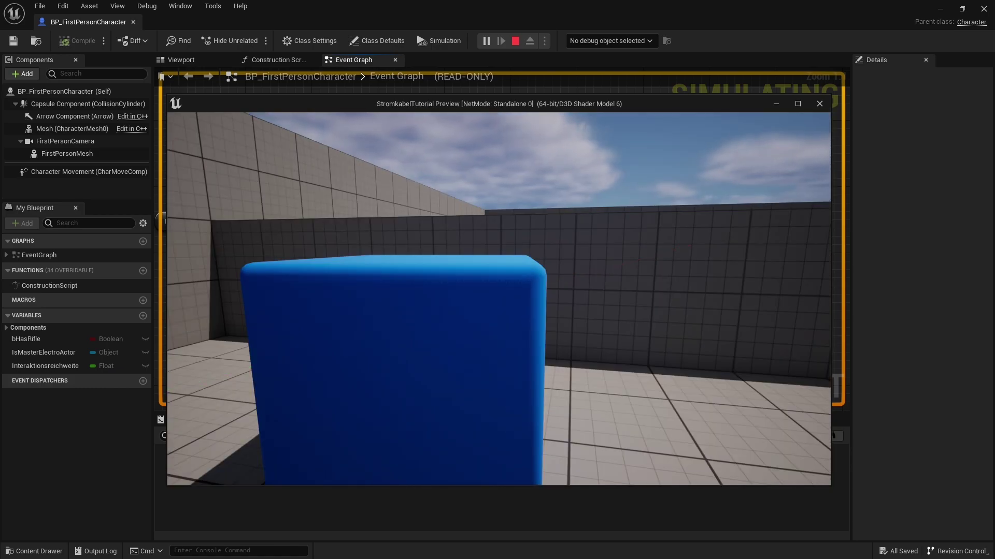
{"action": "key", "text": "s"}
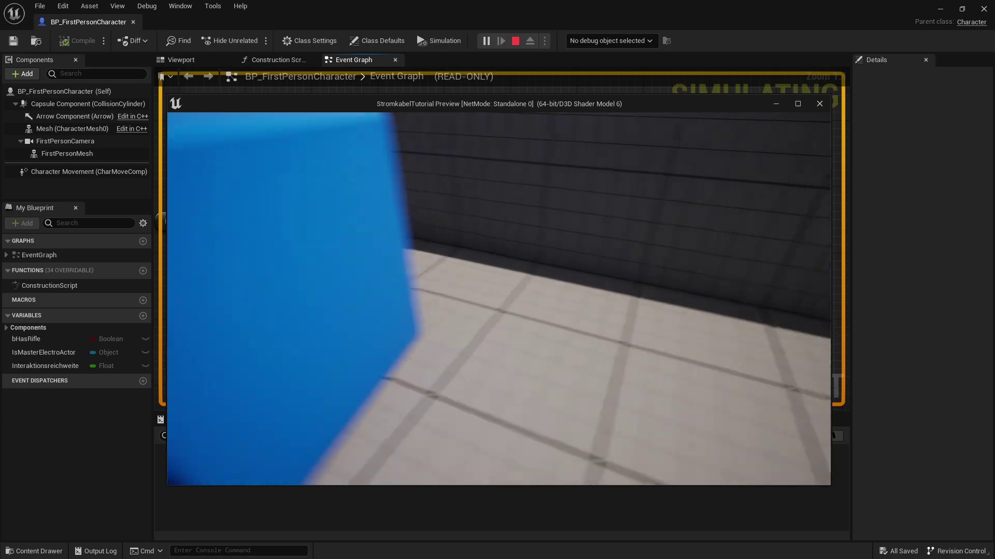
{"action": "key", "text": "w"}
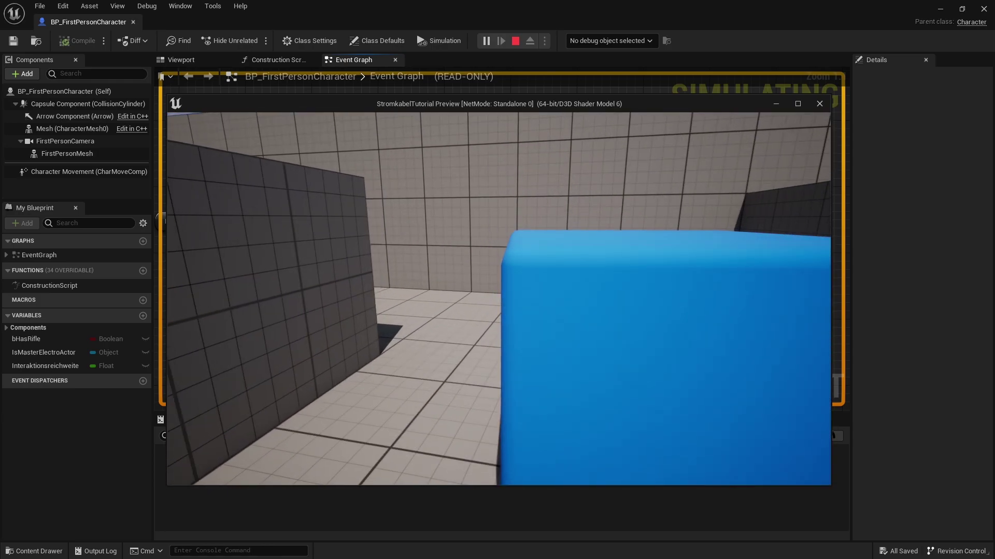
{"action": "key", "text": "s"}
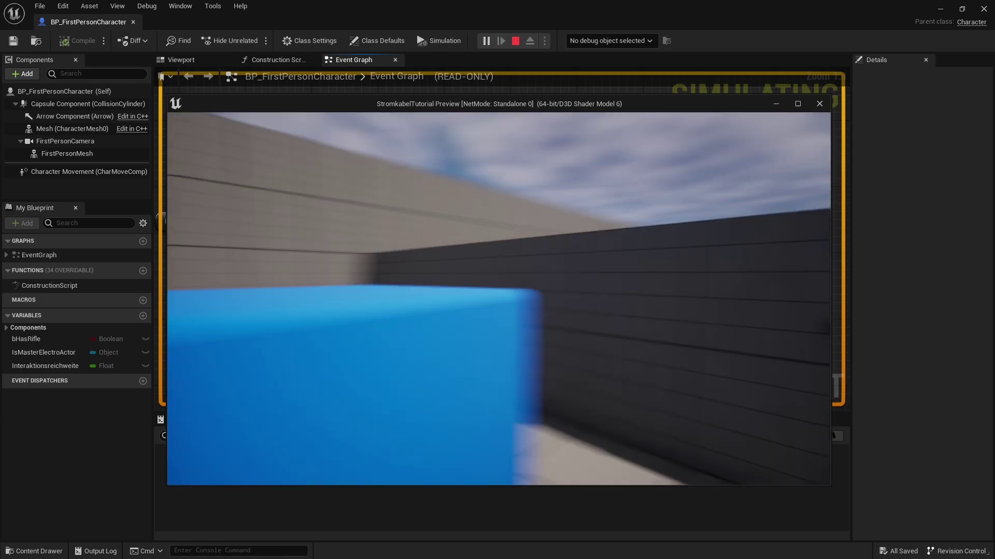
Stop the test play and bring the Line Trace By Channel node back into view
{"action": "key", "text": "Escape"}
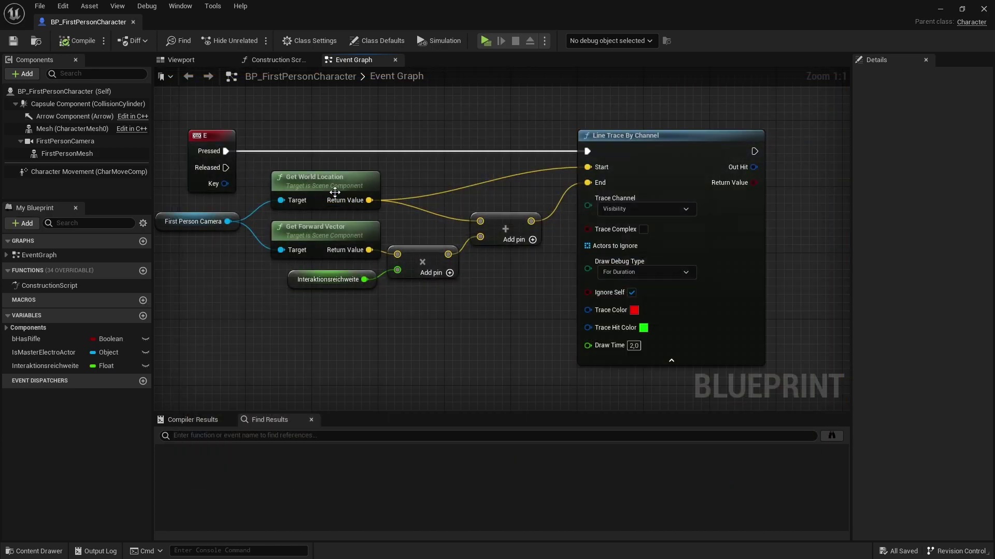
{"action": "right_click_drag", "start_coordinate": [584, 162], "coordinate": [504, 161]}
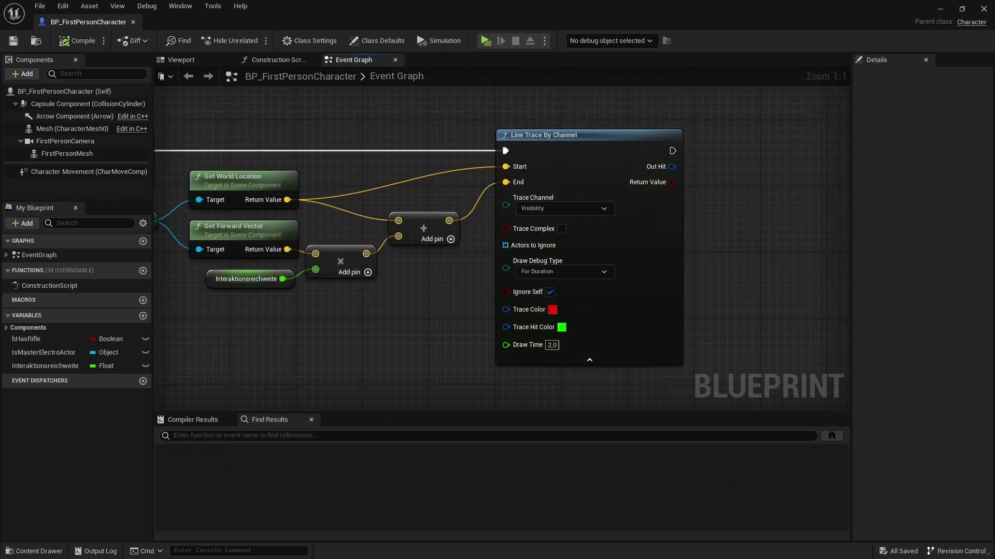
{"action": "right_click_drag", "start_coordinate": [518, 208], "coordinate": [334, 209]}
{"action": "left_click_drag", "start_coordinate": [604, 106], "coordinate": [536, 288]}
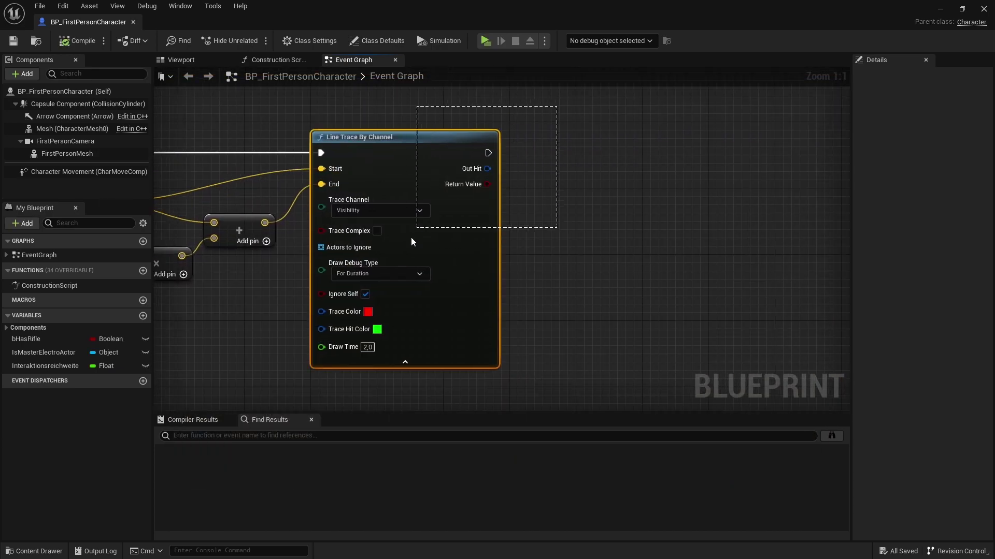
{"action": "left_click", "coordinate": [535, 288]}
{"action": "left_click", "coordinate": [371, 143]}
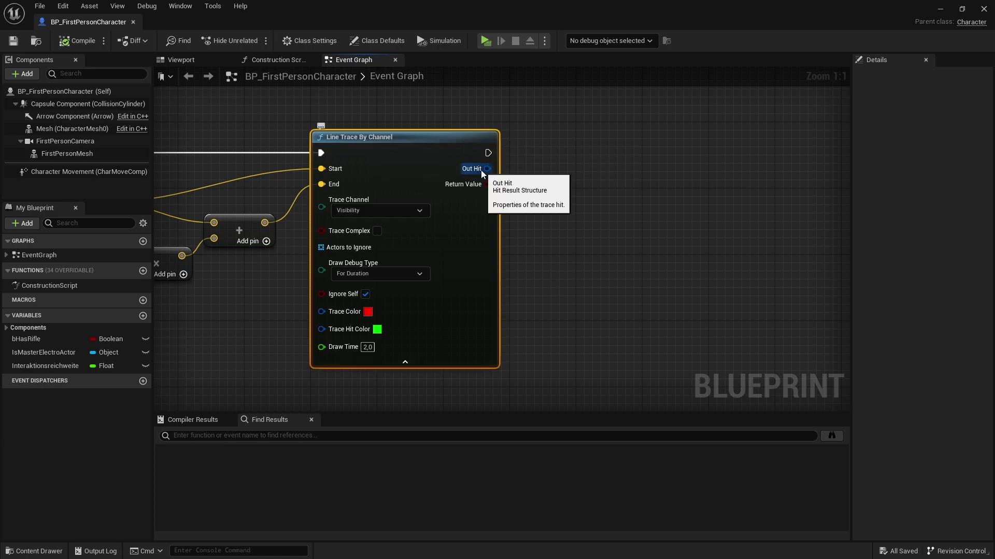
Split the Out Hit pin and undo it, then search 'break' on a new Out Hit wire
{"action": "left_click_drag", "start_coordinate": [487, 169], "coordinate": [611, 188]}
{"action": "left_click", "coordinate": [506, 176]}
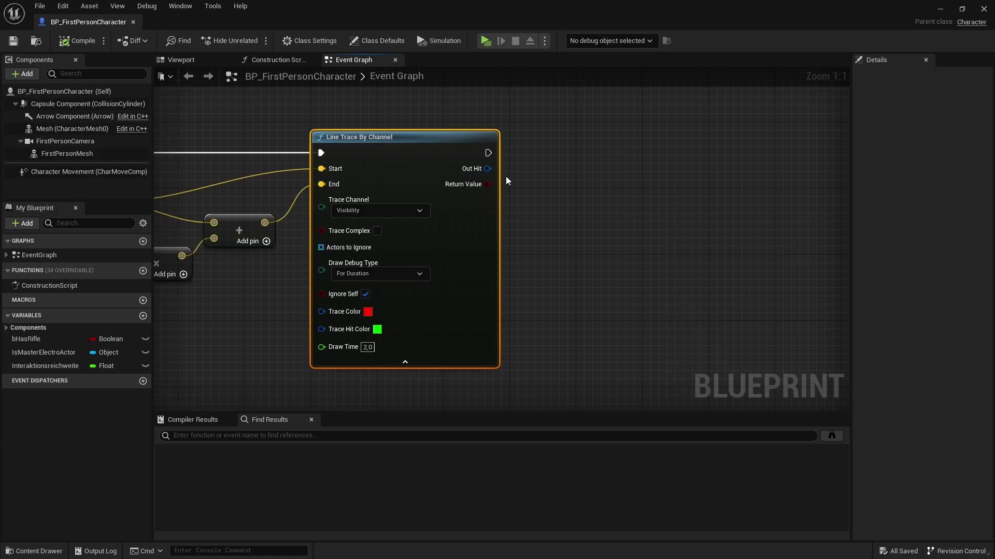
{"action": "right_click", "coordinate": [481, 168]}
{"action": "left_click", "coordinate": [546, 139]}
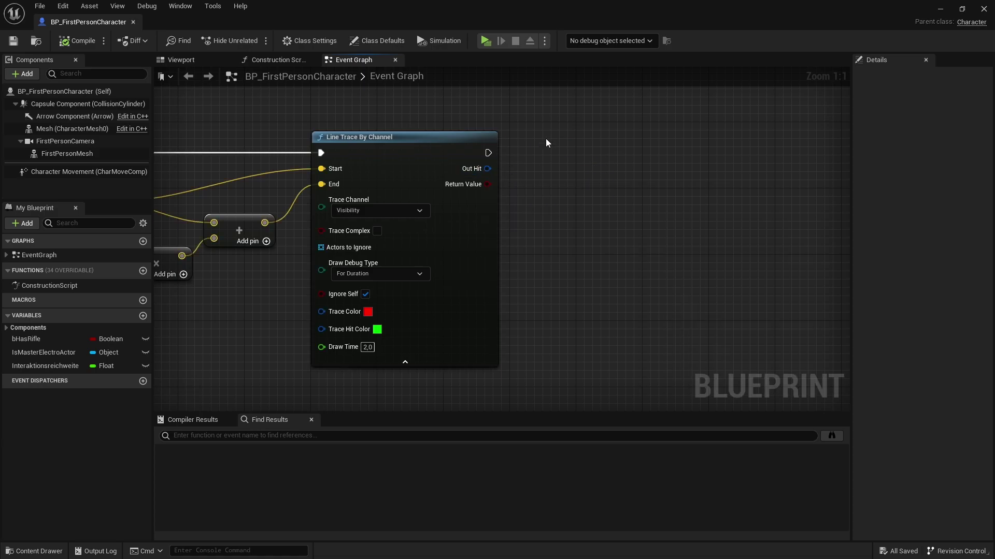
{"action": "right_click", "coordinate": [472, 169]}
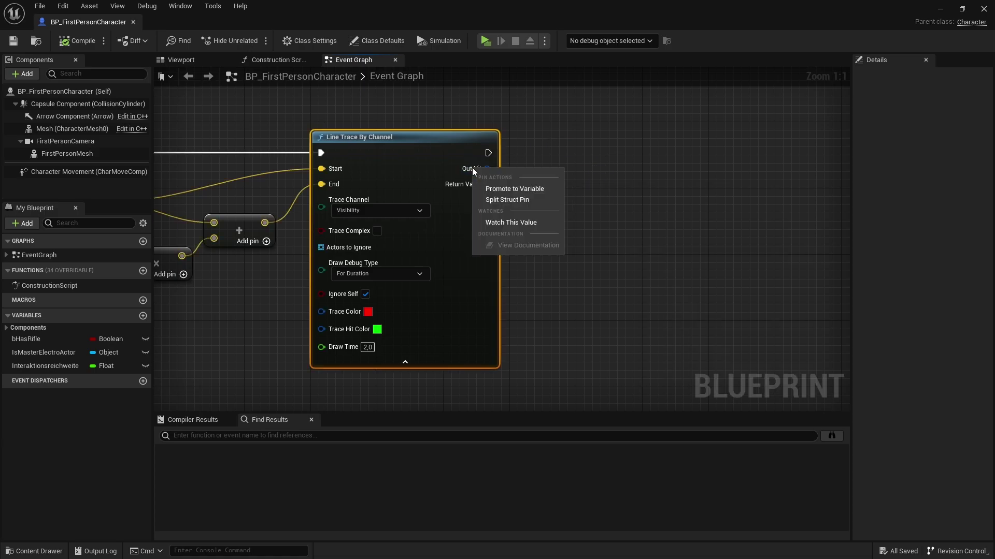
{"action": "left_click", "coordinate": [509, 201]}
{"action": "mouse_move", "coordinate": [488, 281]}
{"action": "right_mouse_down"}
{"action": "mouse_move", "coordinate": [465, 155]}
{"action": "mouse_move", "coordinate": [476, 289]}
{"action": "mouse_move", "coordinate": [437, 295]}
{"action": "right_mouse_up"}
{"action": "key", "text": "ctrl+z"}
{"action": "mouse_move", "coordinate": [415, 194]}
{"action": "left_mouse_down"}
{"action": "mouse_move", "coordinate": [484, 129]}
{"action": "mouse_move", "coordinate": [501, 232]}
{"action": "left_mouse_up"}
{"action": "type", "text": "break"}
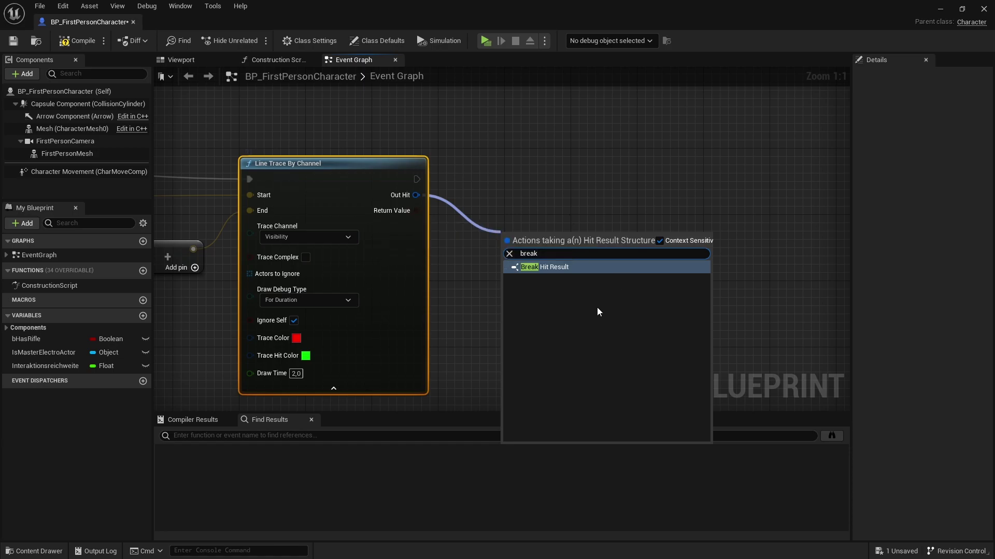
Add a Break Hit Result node from Out Hit and place a Branch node
{"action": "left_click", "coordinate": [567, 265]}
{"action": "left_click_drag", "start_coordinate": [581, 253], "coordinate": [508, 209]}
{"action": "left_click_drag", "start_coordinate": [416, 195], "coordinate": [506, 253]}
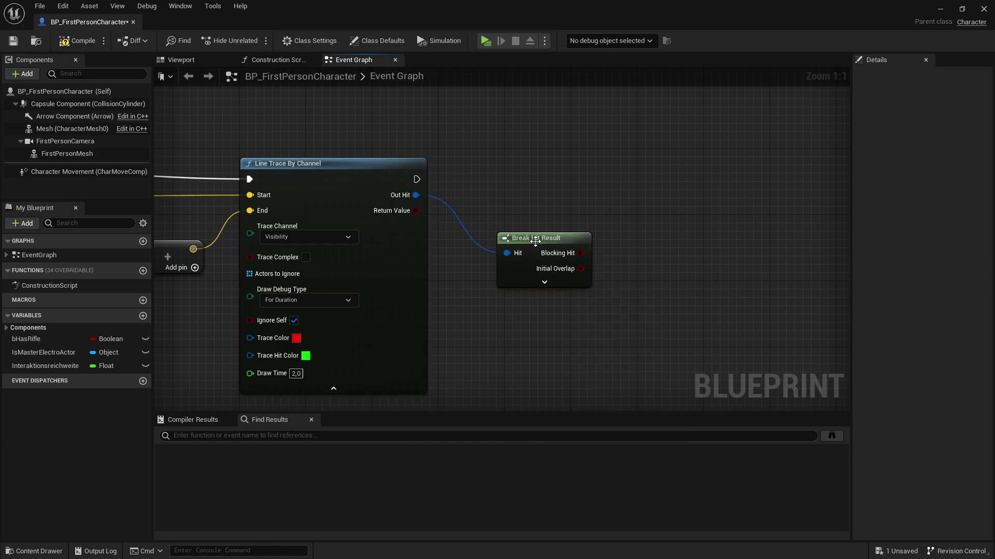
{"action": "right_click_drag", "start_coordinate": [543, 190], "coordinate": [359, 192]}
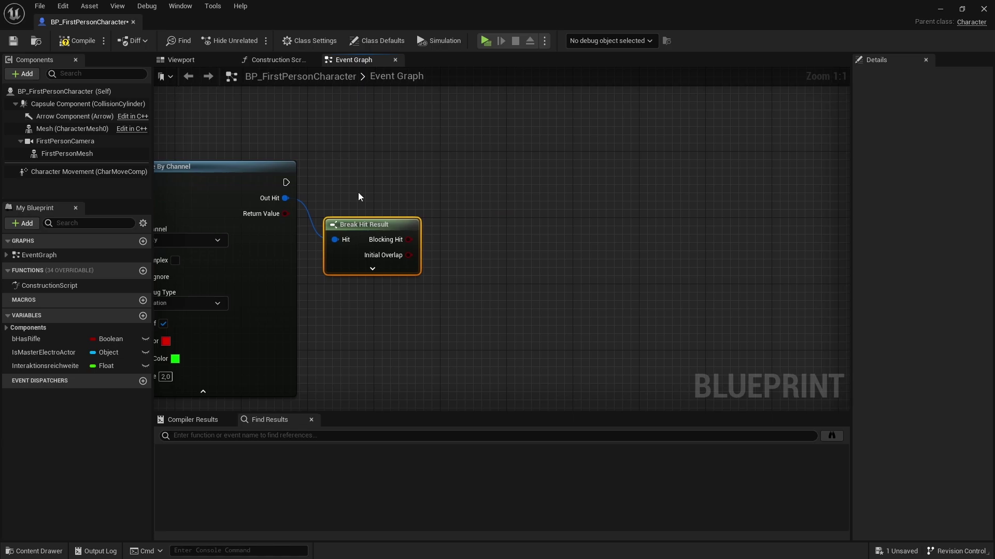
{"action": "left_click", "coordinate": [408, 178]}
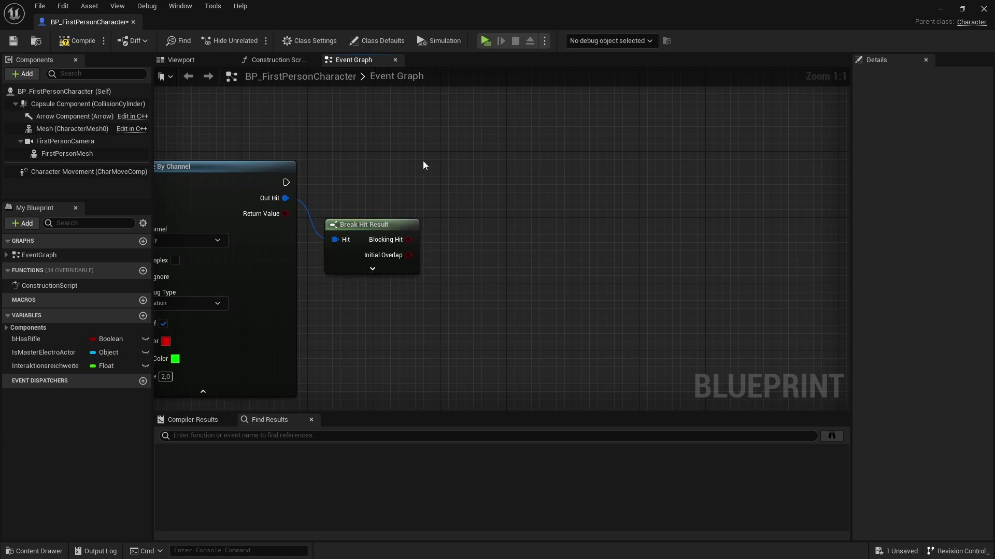
{"action": "left_click", "coordinate": [437, 150]}
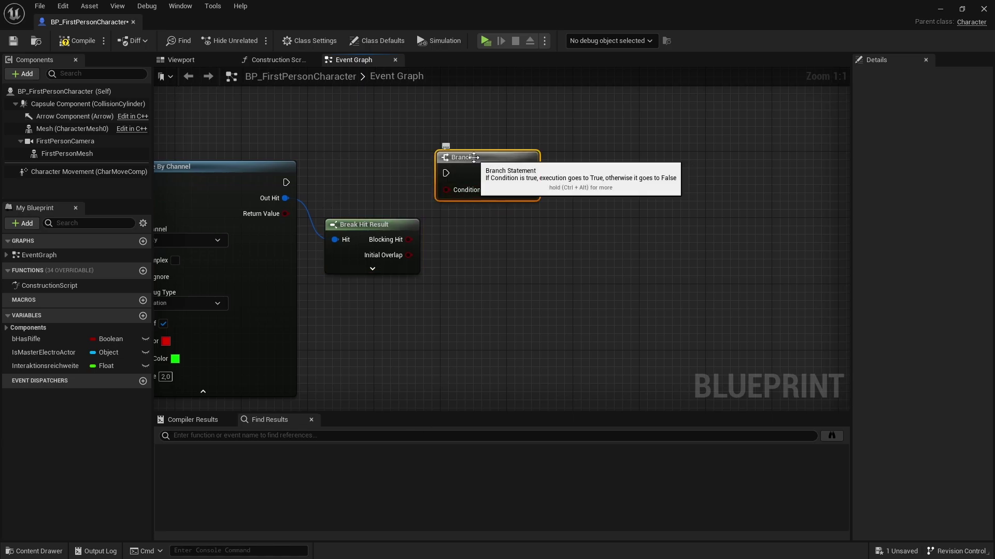
{"action": "left_click", "coordinate": [440, 233]}
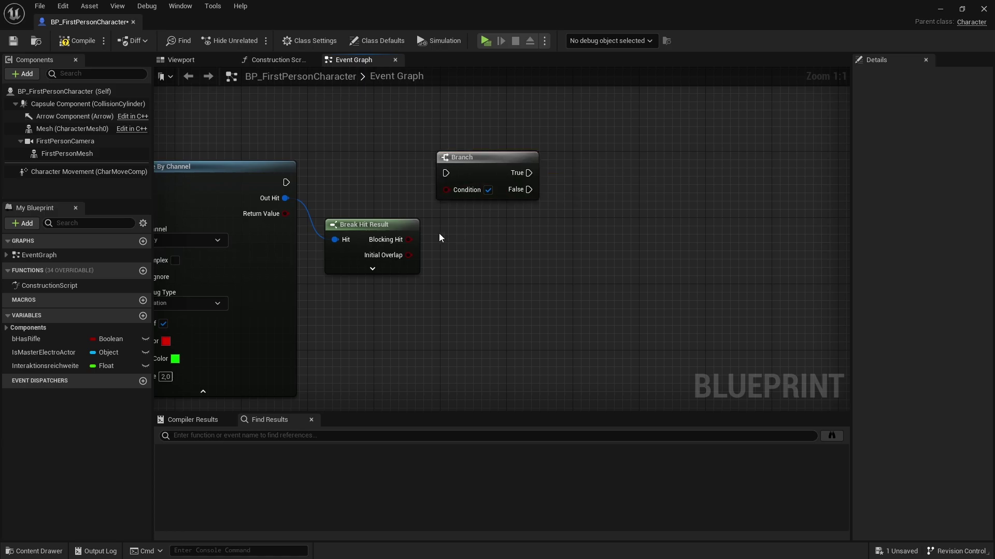
{"action": "right_click", "coordinate": [440, 233]}
{"action": "type", "text": "branch"}
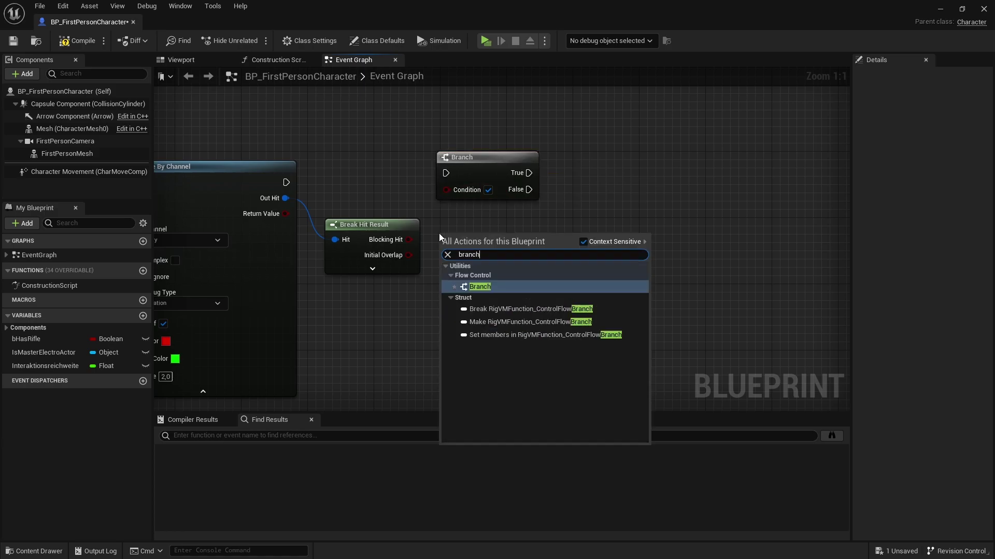
{"action": "left_click", "coordinate": [584, 176]}
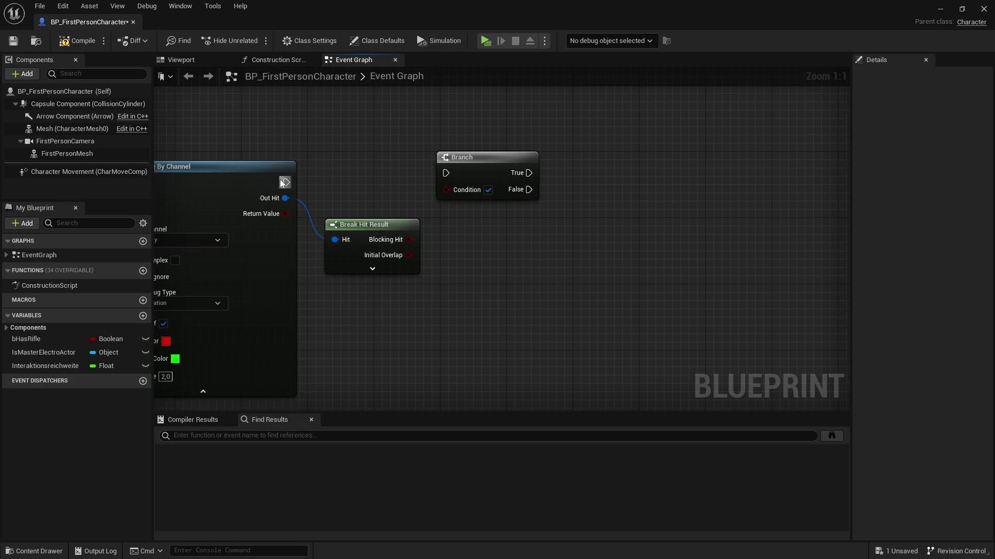
Wire the trace's execution output into the Branch and Blocking Hit into its Condition
{"action": "left_click_drag", "start_coordinate": [286, 182], "coordinate": [529, 166]}
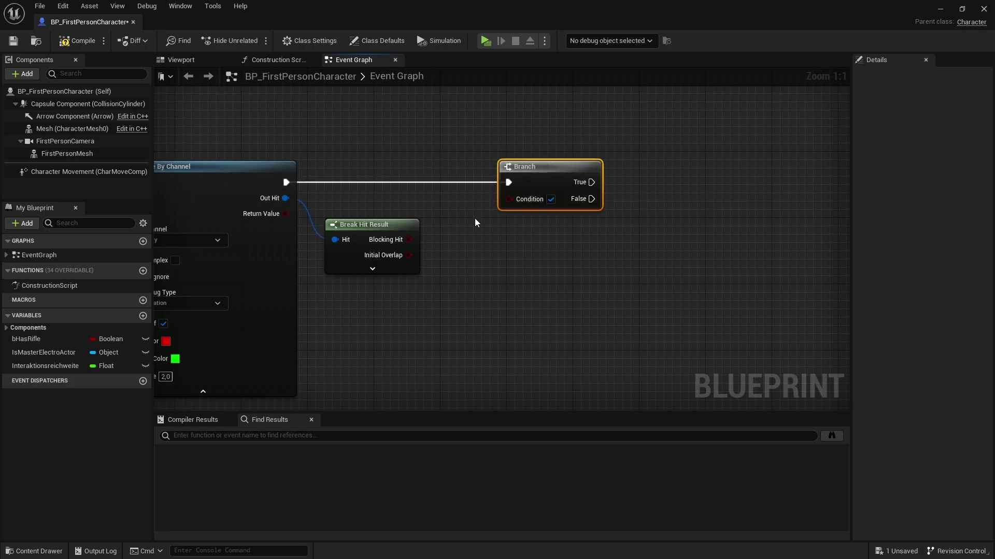
{"action": "left_click", "coordinate": [373, 268]}
{"action": "mouse_move", "coordinate": [510, 276]}
{"action": "right_mouse_down"}
{"action": "mouse_move", "coordinate": [511, 129]}
{"action": "mouse_move", "coordinate": [498, 220]}
{"action": "right_mouse_up"}
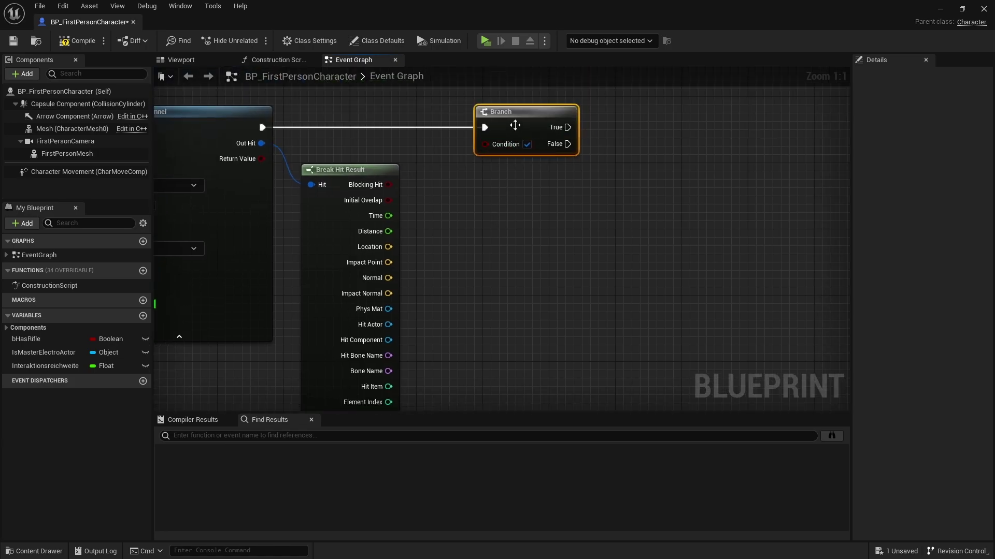
{"action": "left_click_drag", "start_coordinate": [515, 124], "coordinate": [639, 125]}
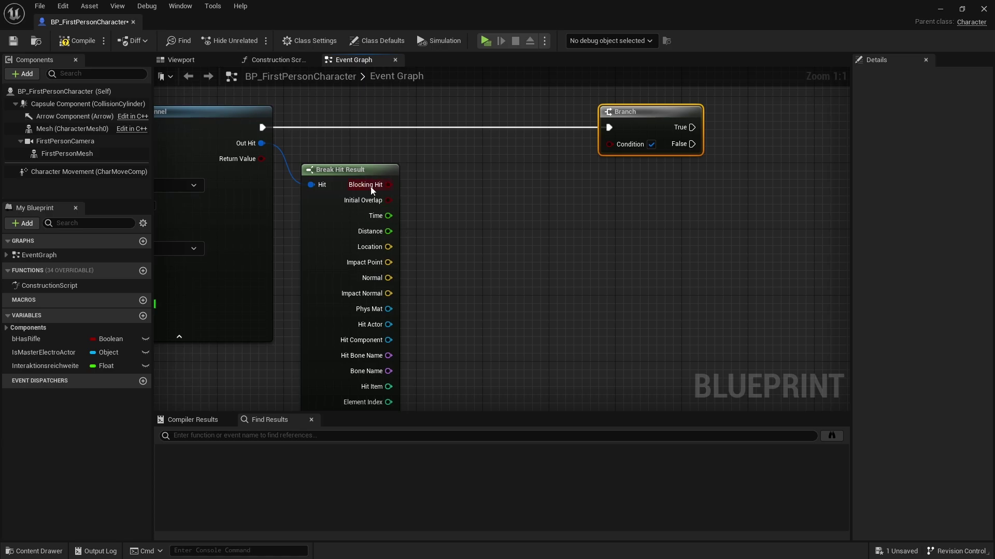
{"action": "mouse_move", "coordinate": [366, 187]}
{"action": "left_mouse_down"}
{"action": "mouse_move", "coordinate": [610, 146]}
{"action": "mouse_move", "coordinate": [462, 117]}
{"action": "left_mouse_up"}
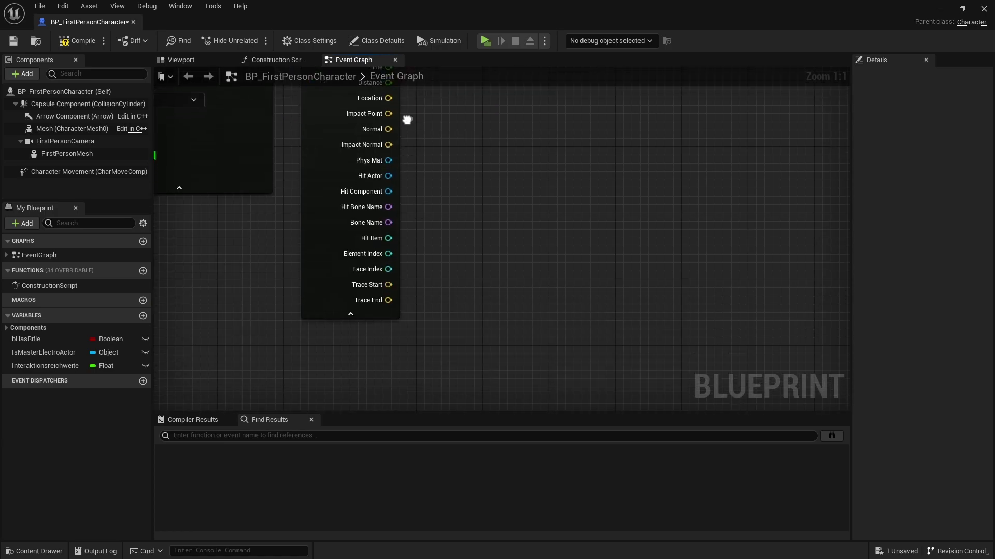
{"action": "right_click_drag", "start_coordinate": [407, 184], "coordinate": [312, 178]}
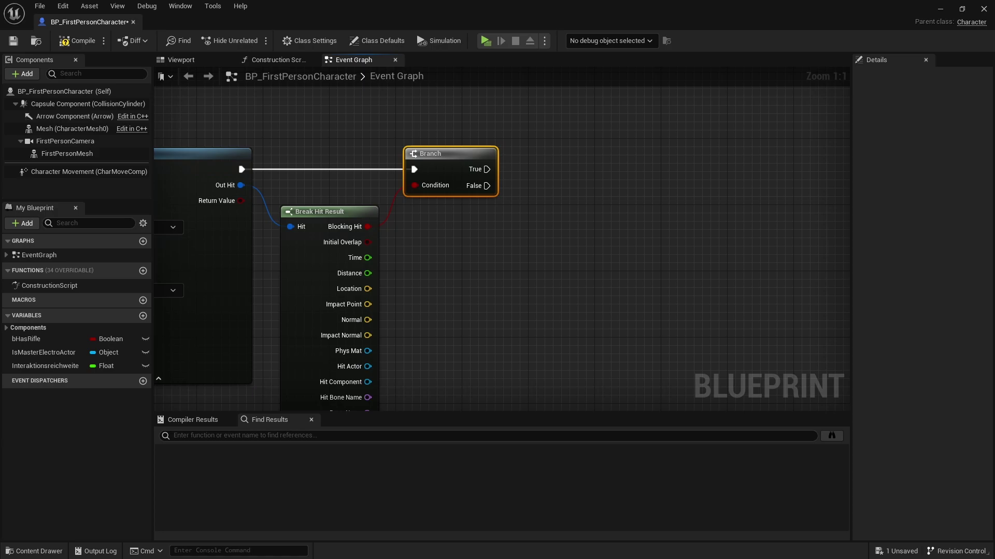
Duplicate the Branch node and wire the first Branch's True output into the copy
{"action": "right_click_drag", "start_coordinate": [576, 209], "coordinate": [472, 204]}
{"action": "left_click_drag", "start_coordinate": [412, 162], "coordinate": [670, 163]}
{"action": "right_click_drag", "start_coordinate": [409, 344], "coordinate": [411, 285]}
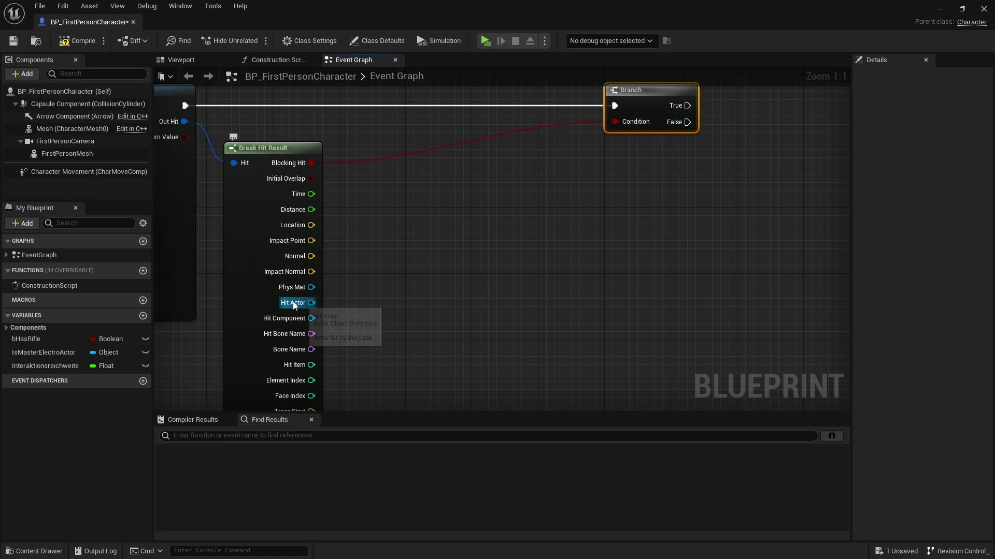
{"action": "left_click_drag", "start_coordinate": [294, 306], "coordinate": [391, 260]}
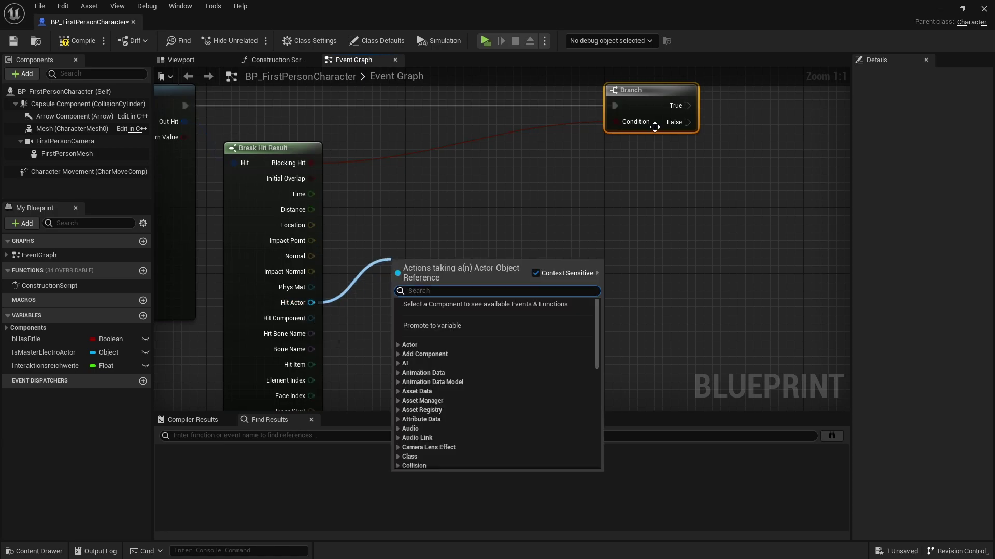
{"action": "left_click", "coordinate": [578, 153]}
{"action": "left_click_drag", "start_coordinate": [643, 105], "coordinate": [377, 104]}
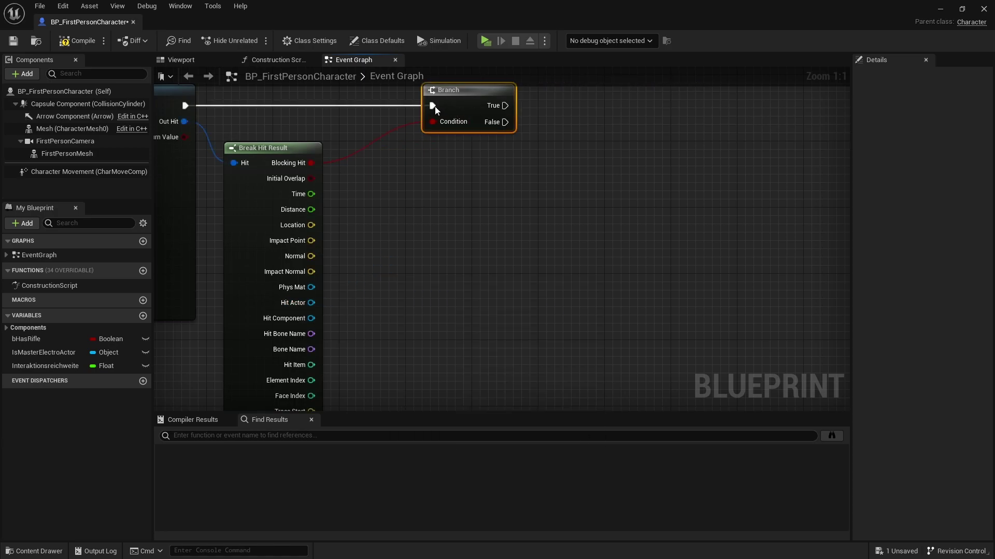
{"action": "key", "text": "ctrl+c"}
{"action": "key", "text": "ctrl+v"}
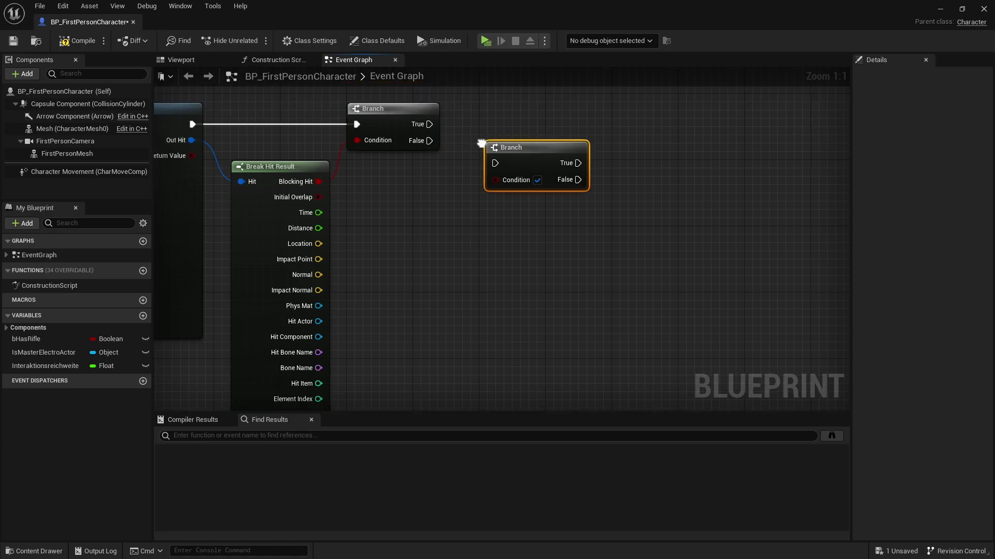
{"action": "right_click_drag", "start_coordinate": [469, 119], "coordinate": [500, 190]}
{"action": "mouse_move", "coordinate": [452, 176]}
{"action": "left_mouse_down"}
{"action": "mouse_move", "coordinate": [515, 221]}
{"action": "mouse_move", "coordinate": [562, 169]}
{"action": "left_mouse_up"}
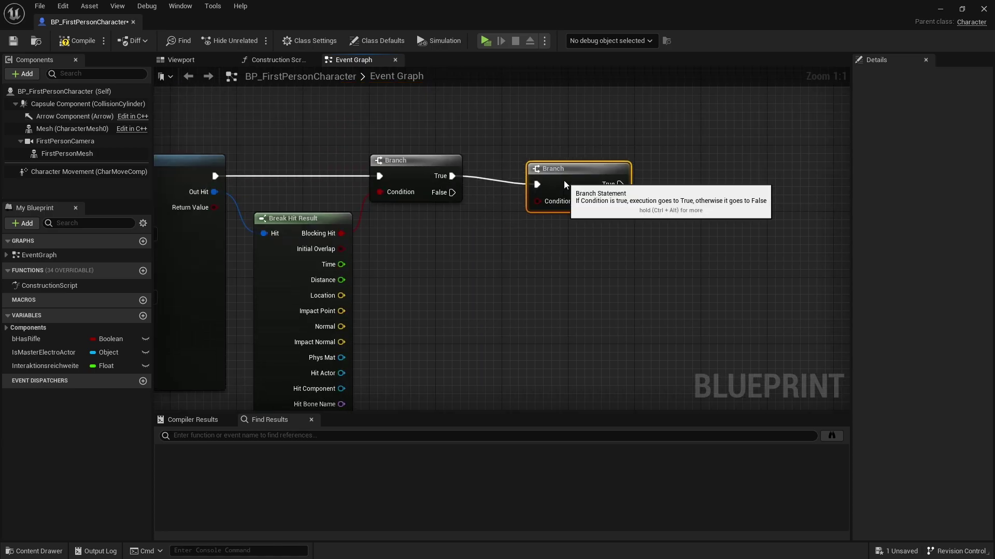
{"action": "right_click_drag", "start_coordinate": [564, 181], "coordinate": [694, 141]}
Align the second Branch with the True wire and pull a new wire from Hit Actor
{"action": "left_click", "coordinate": [263, 170]}
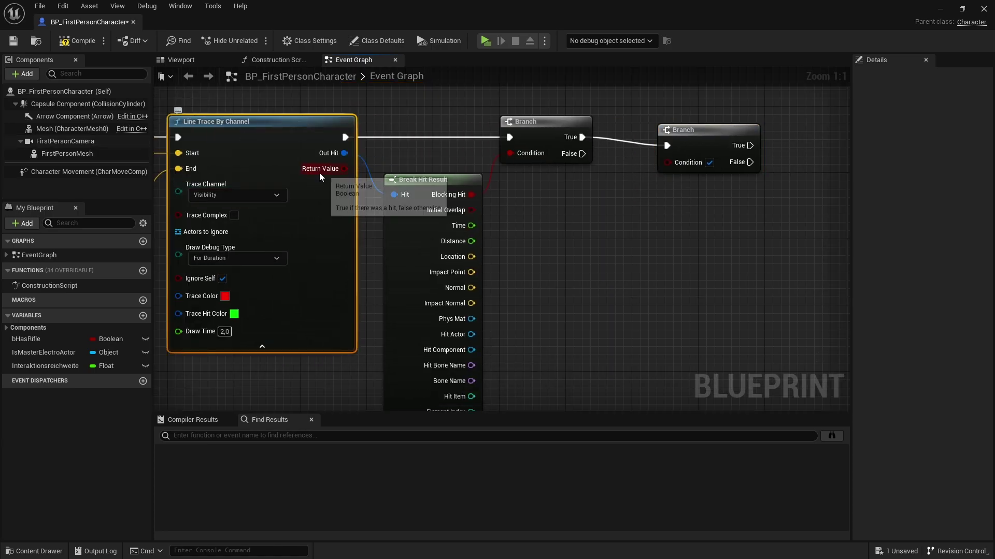
{"action": "right_click_drag", "start_coordinate": [319, 173], "coordinate": [223, 191]}
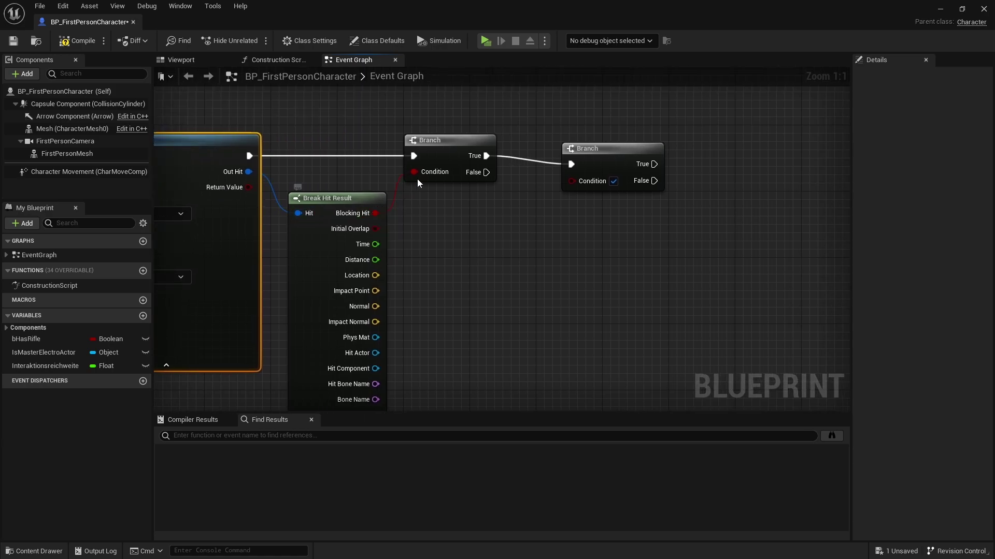
{"action": "left_click_drag", "start_coordinate": [603, 160], "coordinate": [602, 152]}
{"action": "right_click_drag", "start_coordinate": [477, 304], "coordinate": [428, 243]}
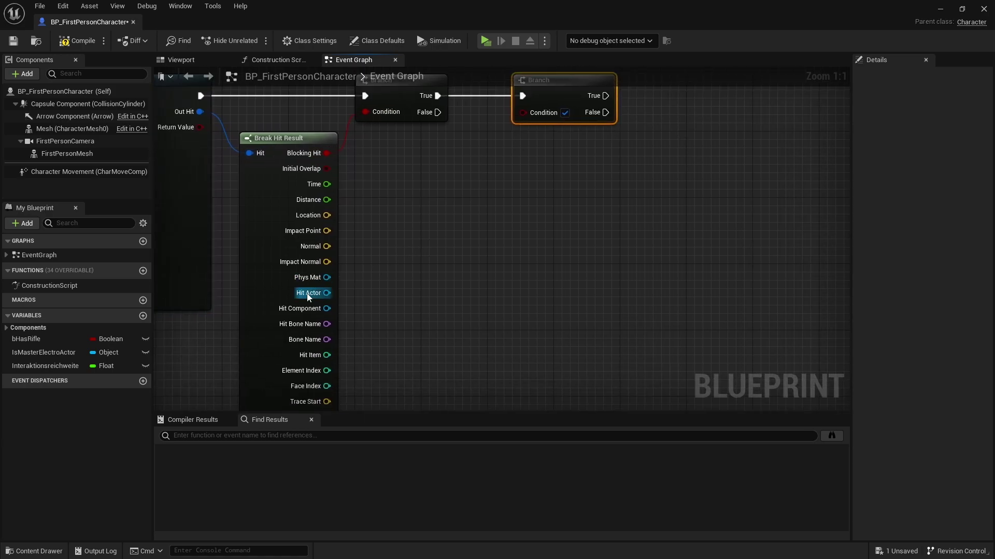
{"action": "left_click_drag", "start_coordinate": [327, 293], "coordinate": [415, 179]}
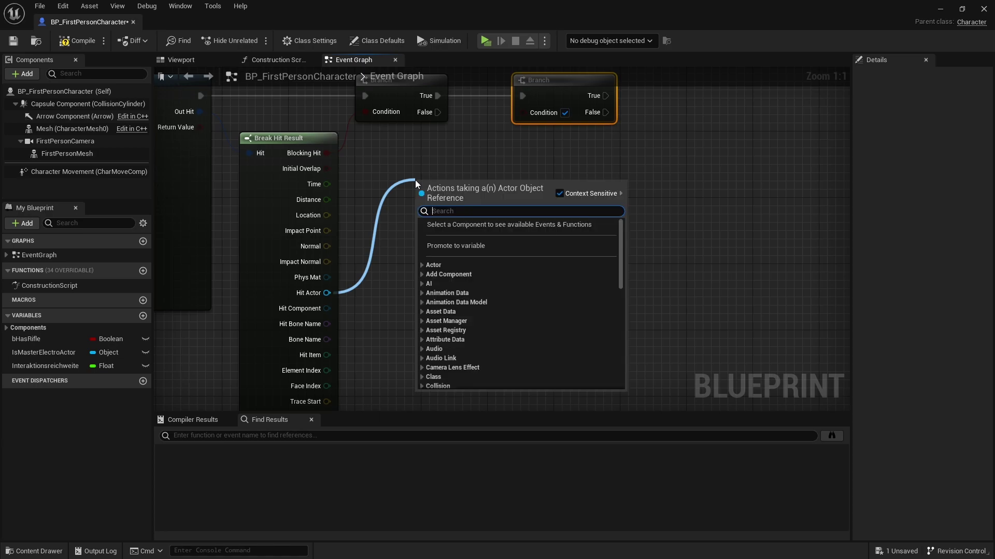
Add a Get Class node fed by Hit Actor
{"action": "type", "text": "get"}
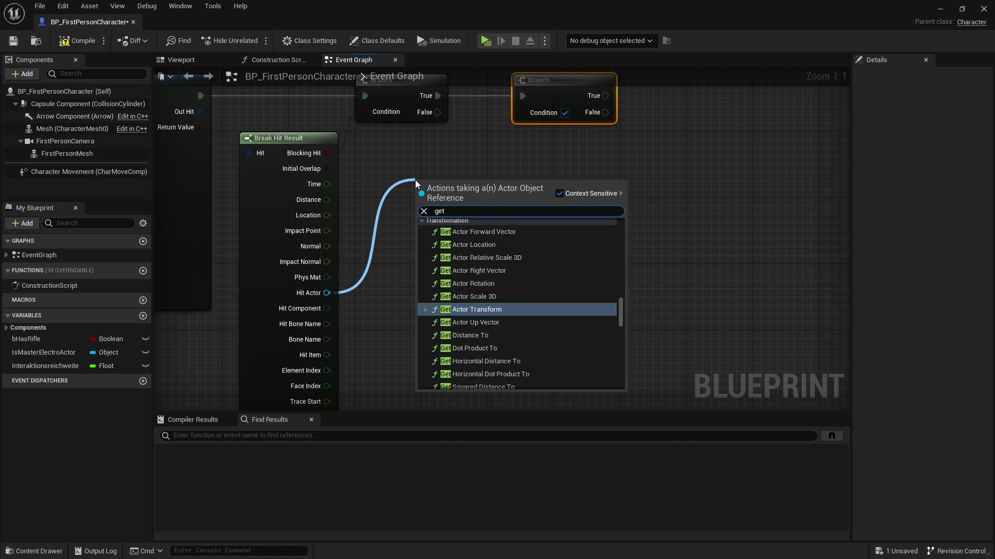
{"action": "type", "text": " clk"}
{"action": "key", "text": "BackSpace"}
{"action": "type", "text": "a"}
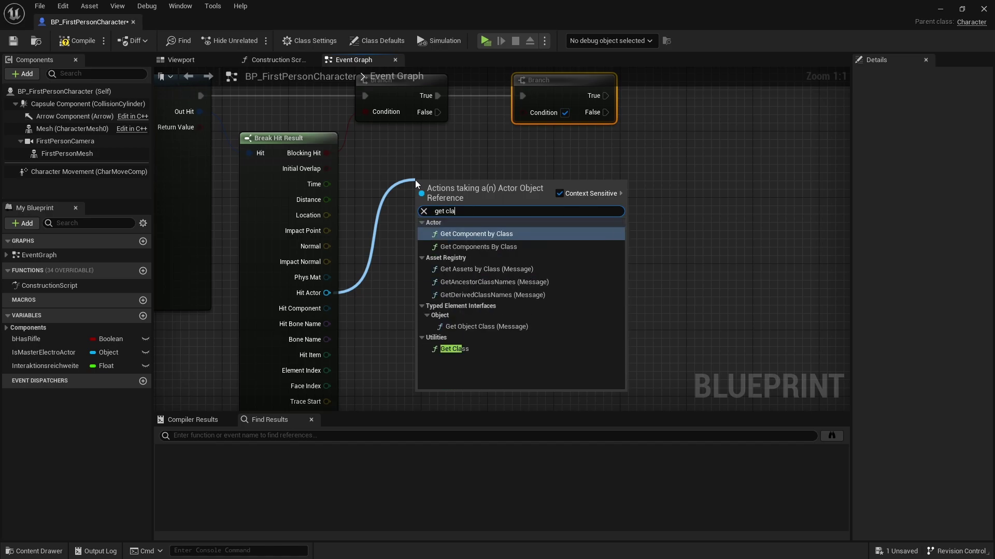
{"action": "type", "text": "ss"}
{"action": "left_click", "coordinate": [469, 349]}
{"action": "mouse_move", "coordinate": [468, 200]}
{"action": "left_mouse_down"}
{"action": "mouse_move", "coordinate": [427, 216]}
{"action": "mouse_move", "coordinate": [536, 207]}
{"action": "left_mouse_up"}
Add Class Is Child Of from Get Class and wire it into the second Branch's Condition
{"action": "type", "text": "cla"}
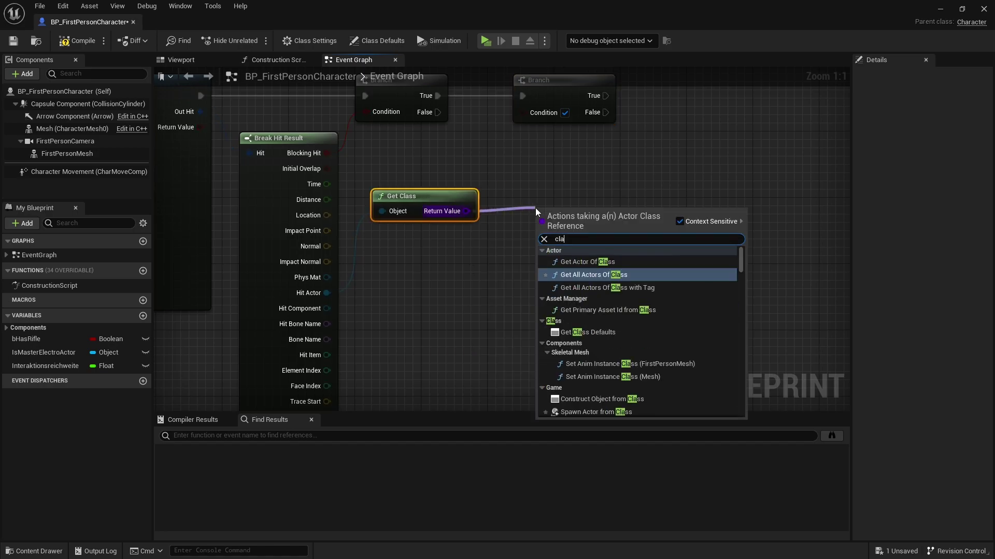
{"action": "type", "text": "ss is child"}
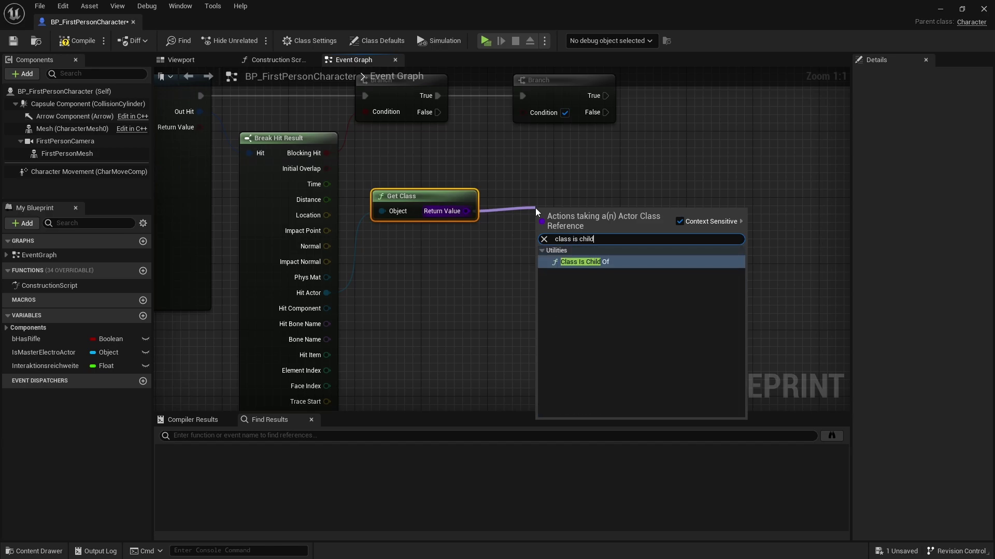
{"action": "key", "text": "Return"}
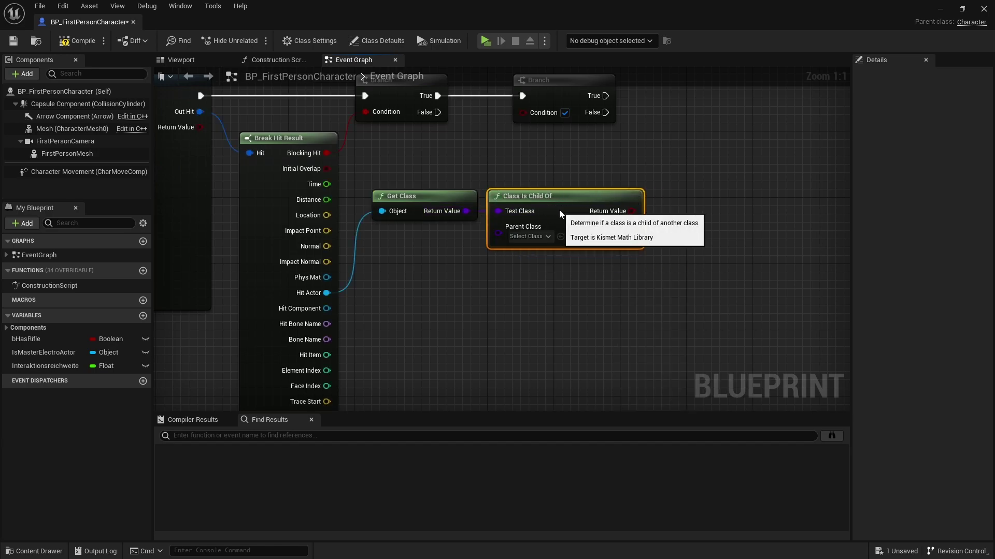
{"action": "right_click_drag", "start_coordinate": [597, 140], "coordinate": [502, 220]}
{"action": "left_click_drag", "start_coordinate": [502, 219], "coordinate": [635, 212]}
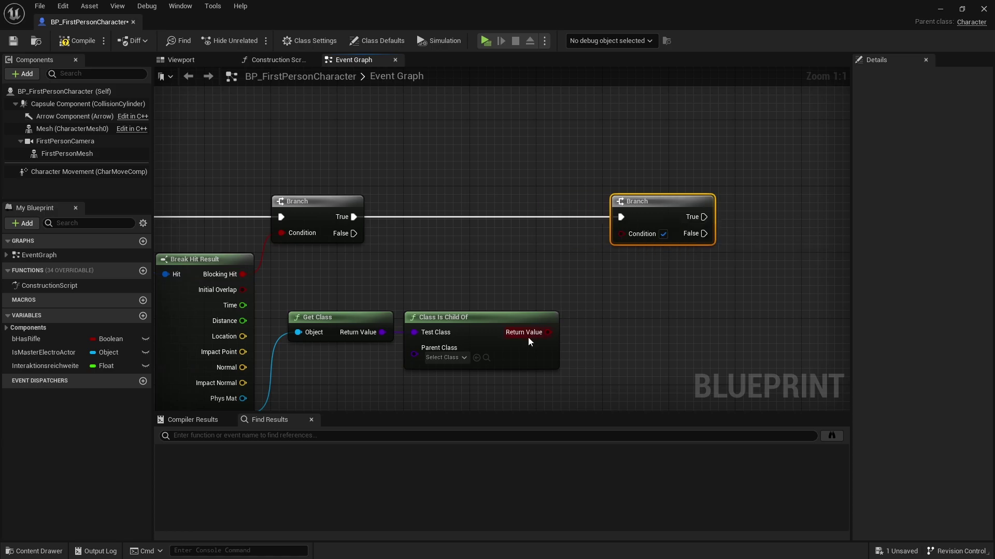
{"action": "left_click_drag", "start_coordinate": [547, 332], "coordinate": [622, 234]}
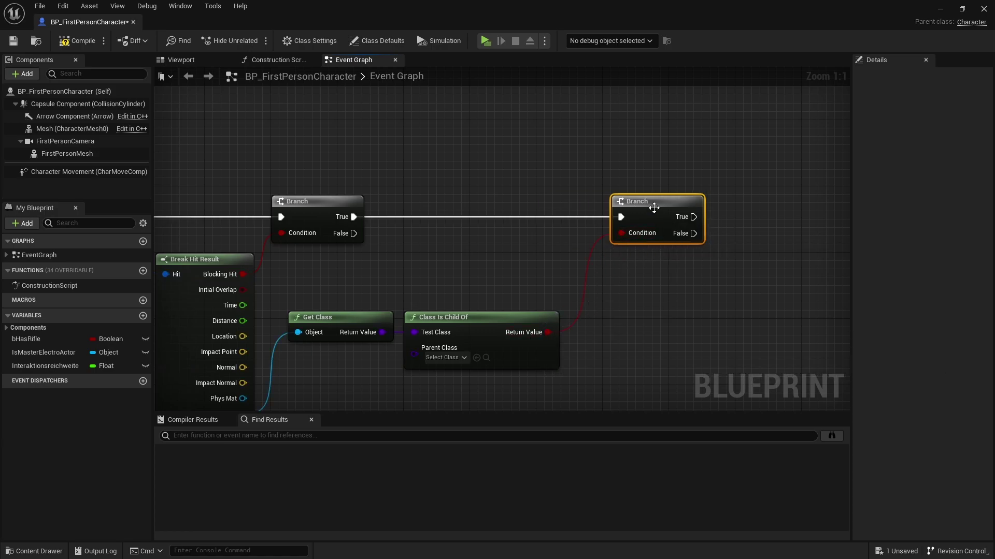
Compile and save the character blueprint and show the FirstPerson blueprint assets
{"action": "left_click", "coordinate": [66, 45]}
{"action": "left_click", "coordinate": [13, 46]}
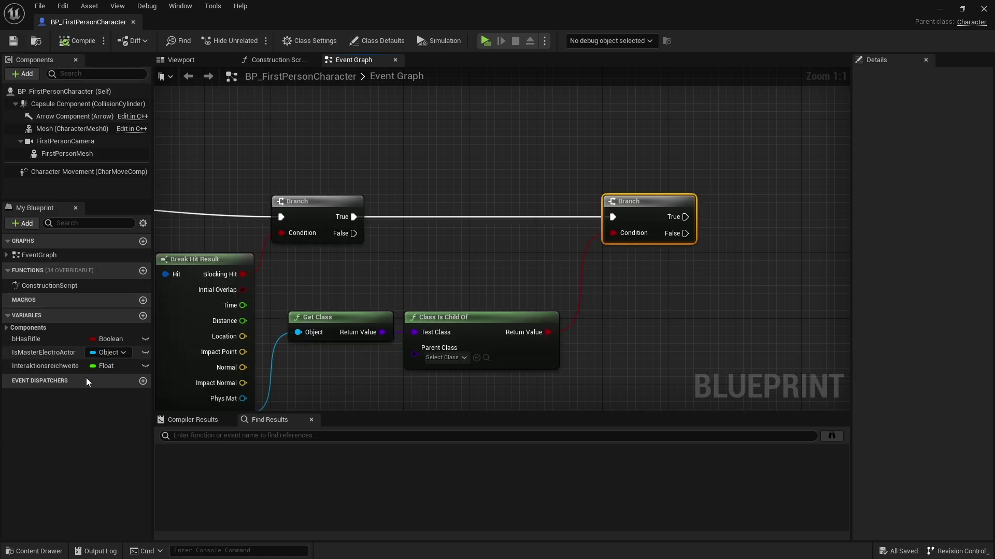
{"action": "left_click", "coordinate": [35, 551]}
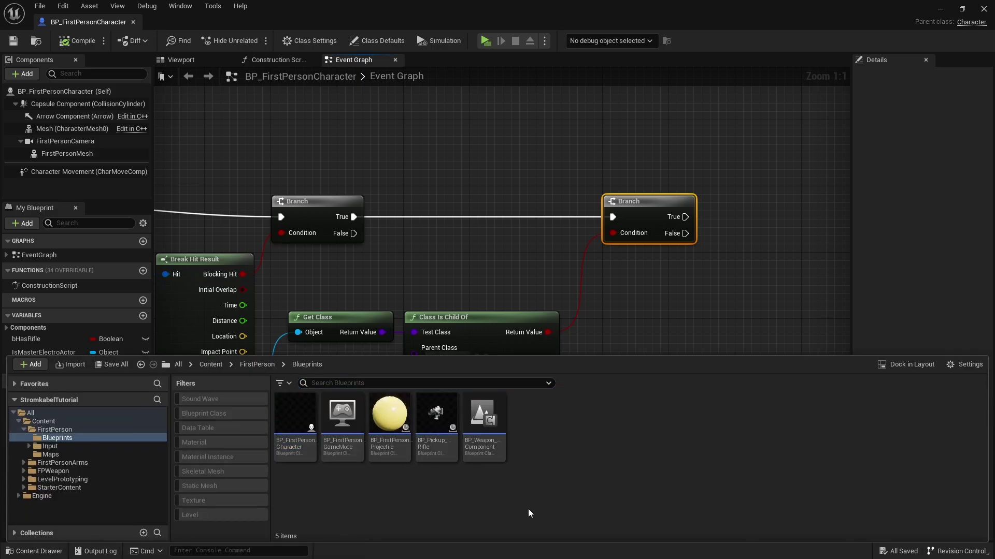
Create a new Actor Blueprint Class named BP_MasterStromAsset
{"action": "right_click", "coordinate": [546, 418]}
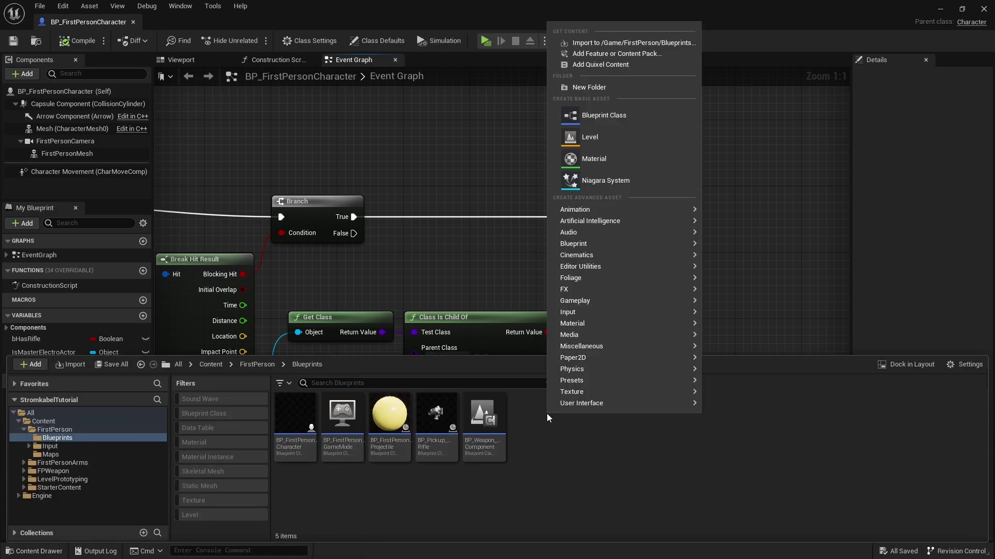
{"action": "left_click", "coordinate": [597, 115]}
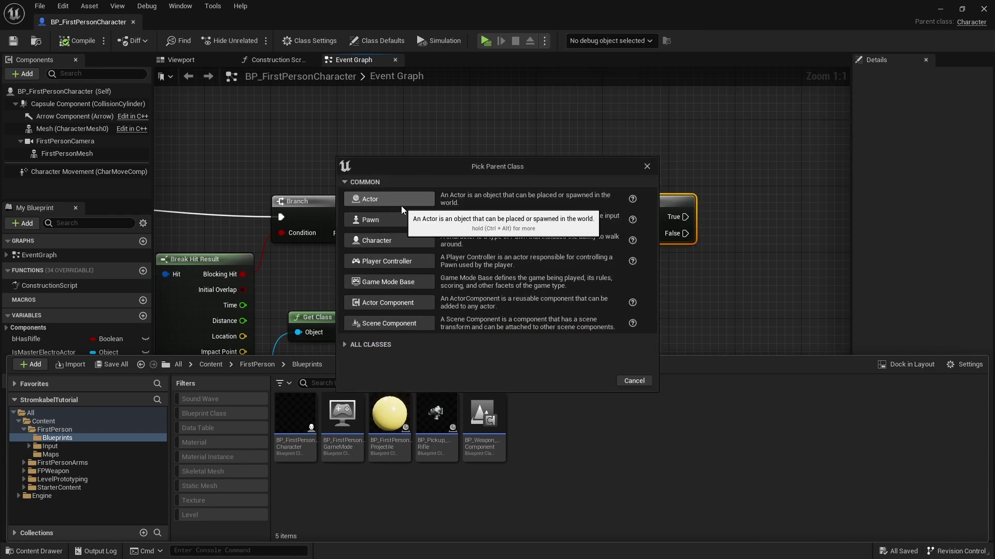
{"action": "left_click", "coordinate": [401, 206]}
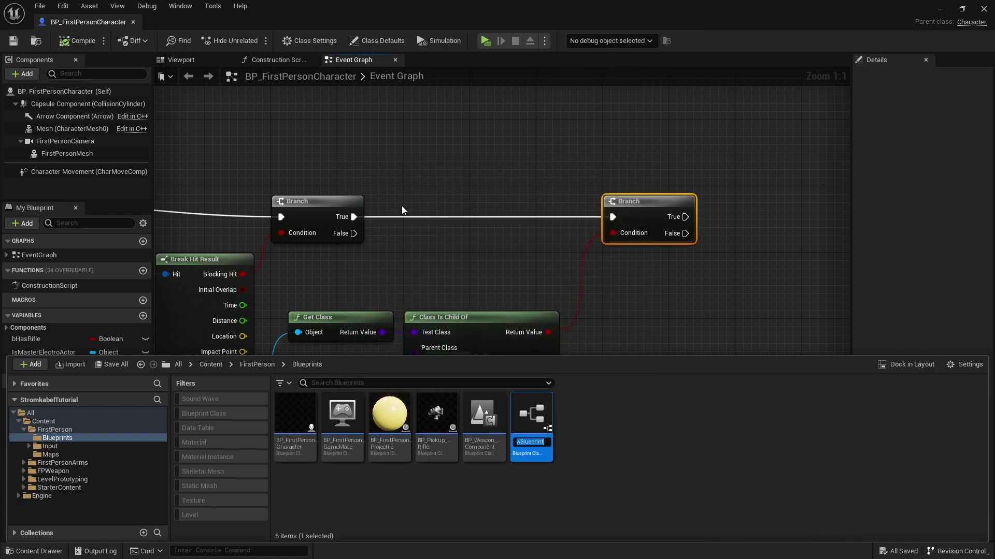
{"action": "type", "text": "BP_Master_"}
{"action": "key", "text": "Return"}
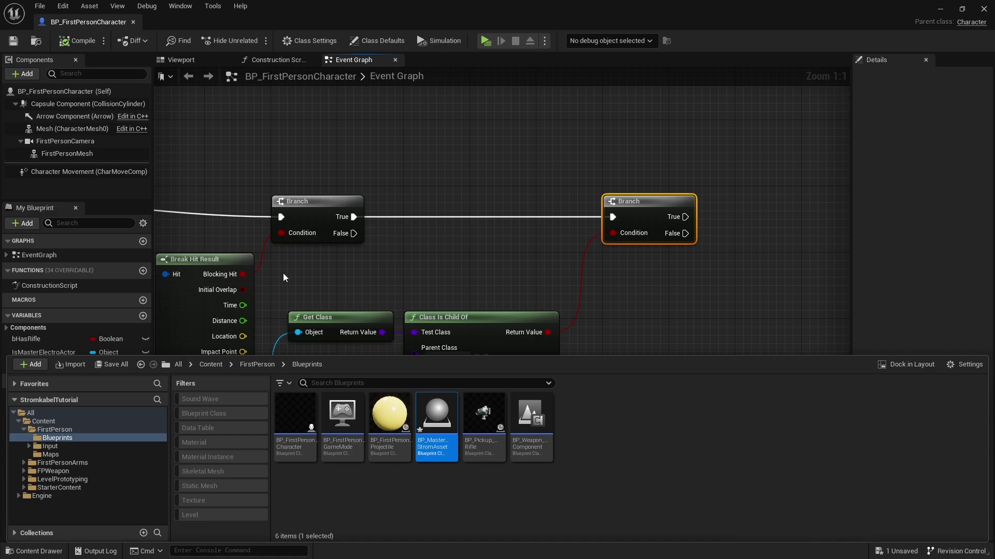
{"action": "right_click_drag", "start_coordinate": [283, 273], "coordinate": [283, 202]}
Set the Class Is Child Of node's Parent Class to BP_MasterStromAsset
{"action": "left_click", "coordinate": [46, 553]}
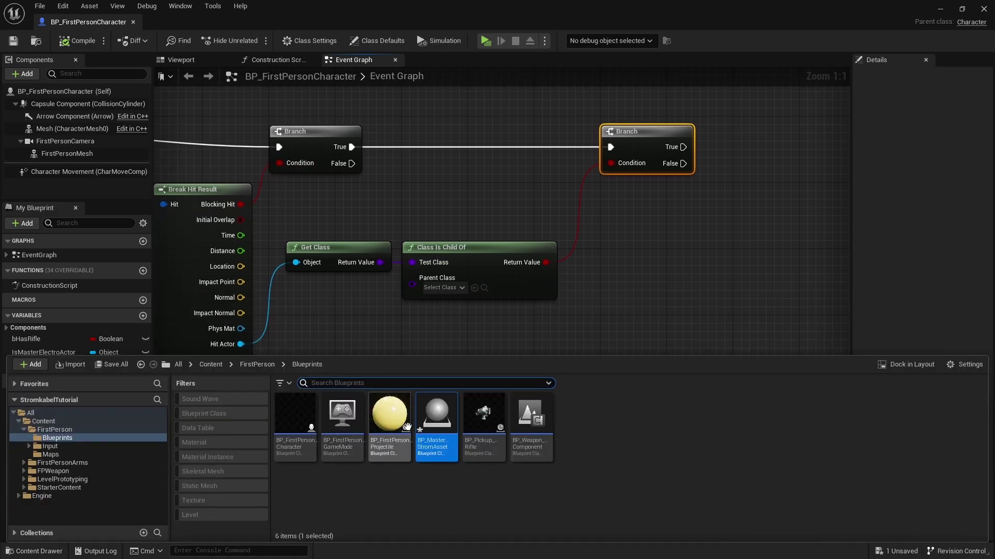
{"action": "left_click_drag", "start_coordinate": [437, 420], "coordinate": [440, 287]}
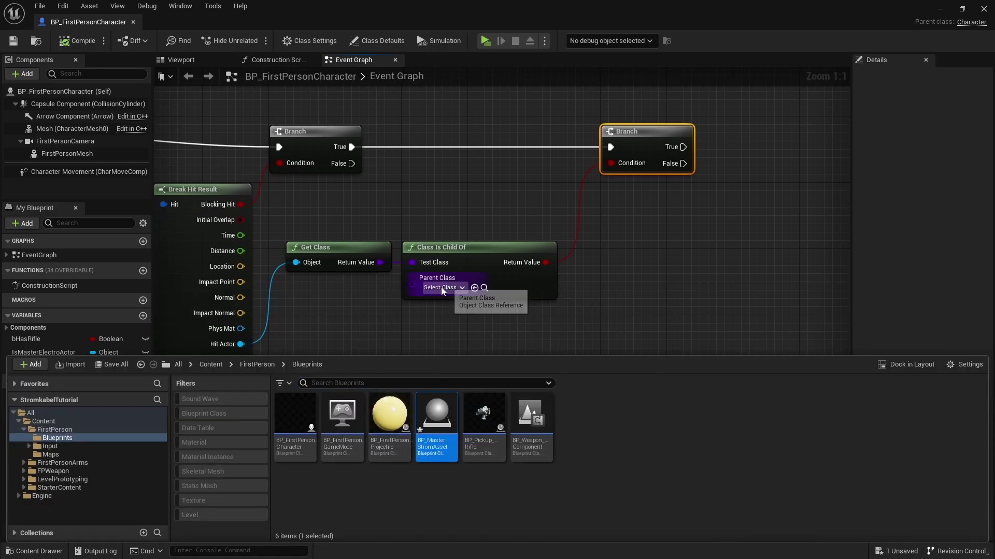
{"action": "left_click", "coordinate": [452, 312]}
{"action": "left_click", "coordinate": [454, 254]}
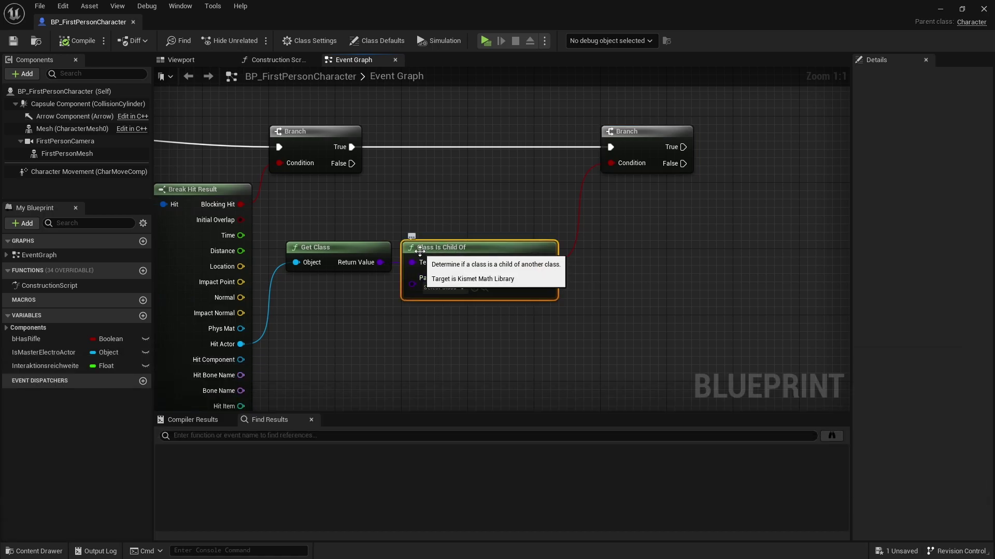
{"action": "left_click", "coordinate": [440, 288]}
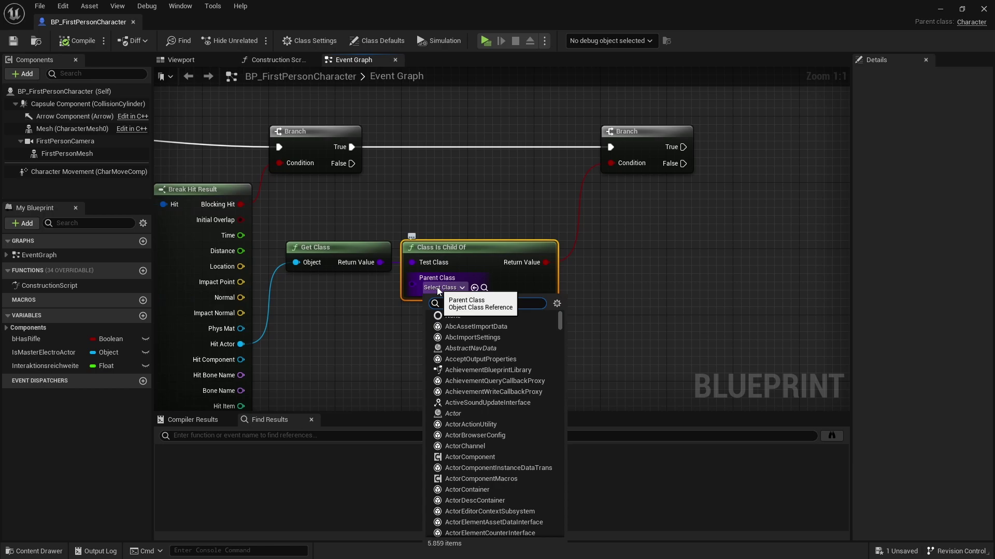
{"action": "type", "text": "BP_Master"}
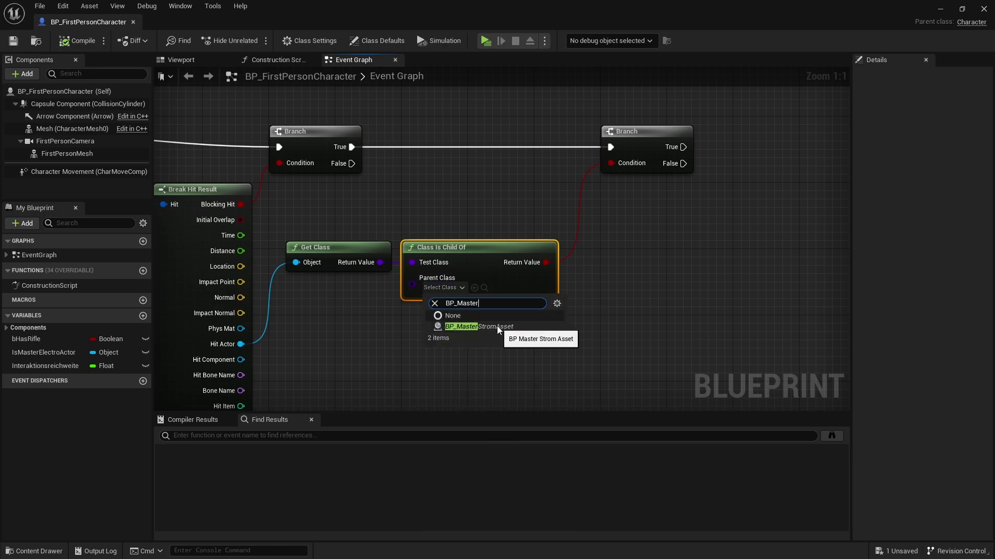
{"action": "left_click", "coordinate": [497, 326]}
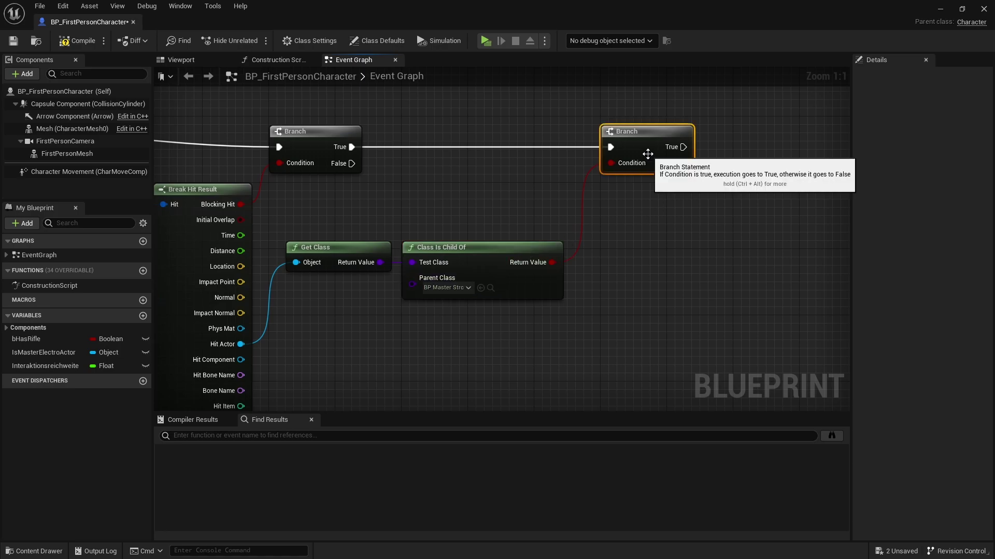
Review the E-key interaction chain and select the Branch and class-check nodes
{"action": "mouse_move", "coordinate": [660, 185]}
{"action": "right_mouse_down"}
{"action": "mouse_move", "coordinate": [452, 190]}
{"action": "mouse_move", "coordinate": [461, 197]}
{"action": "right_mouse_up"}
{"action": "scroll", "coordinate": [452, 190], "scroll_direction": "down", "scroll_amount": 2}
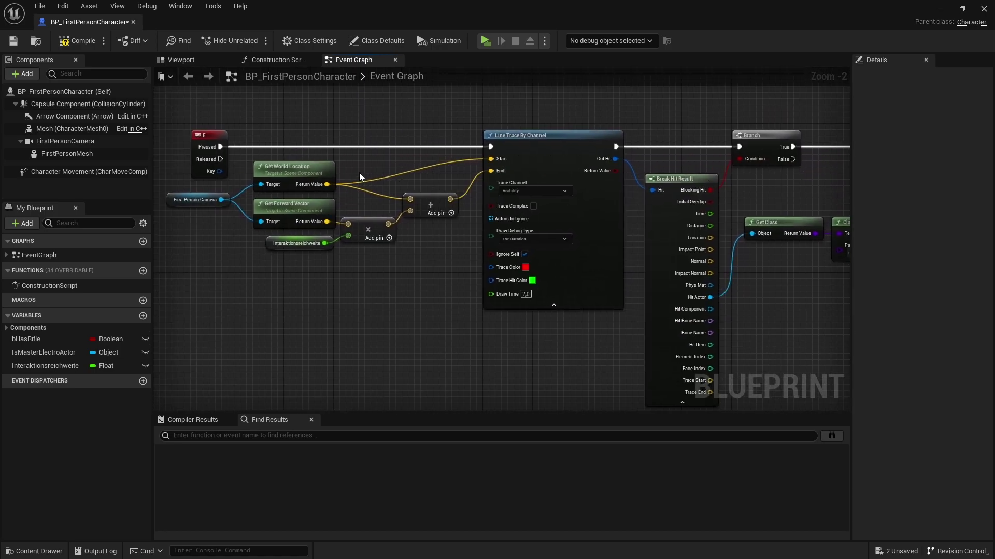
{"action": "left_click", "coordinate": [210, 150]}
{"action": "right_click_drag", "start_coordinate": [489, 107], "coordinate": [326, 164]}
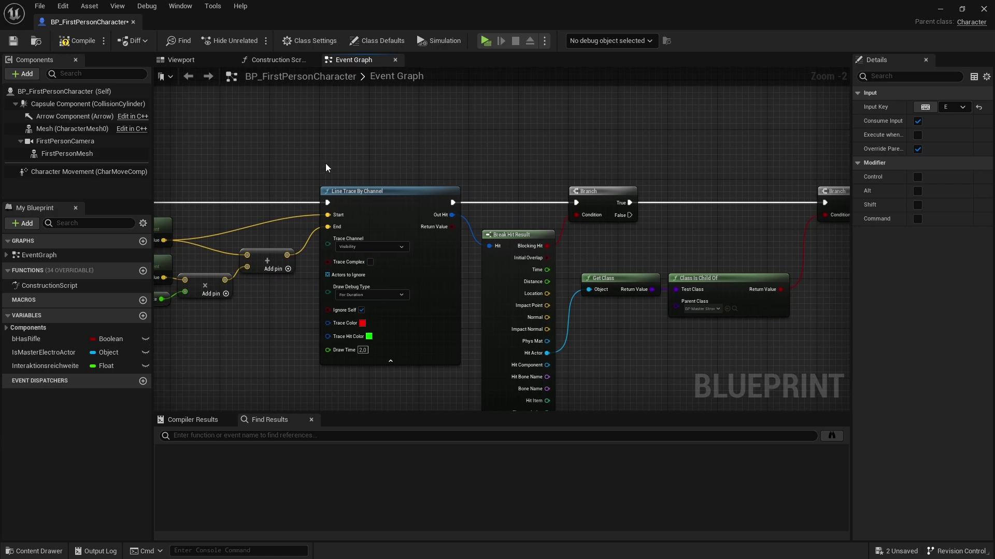
{"action": "left_click_drag", "start_coordinate": [409, 148], "coordinate": [405, 297]}
{"action": "right_click_drag", "start_coordinate": [404, 298], "coordinate": [208, 254]}
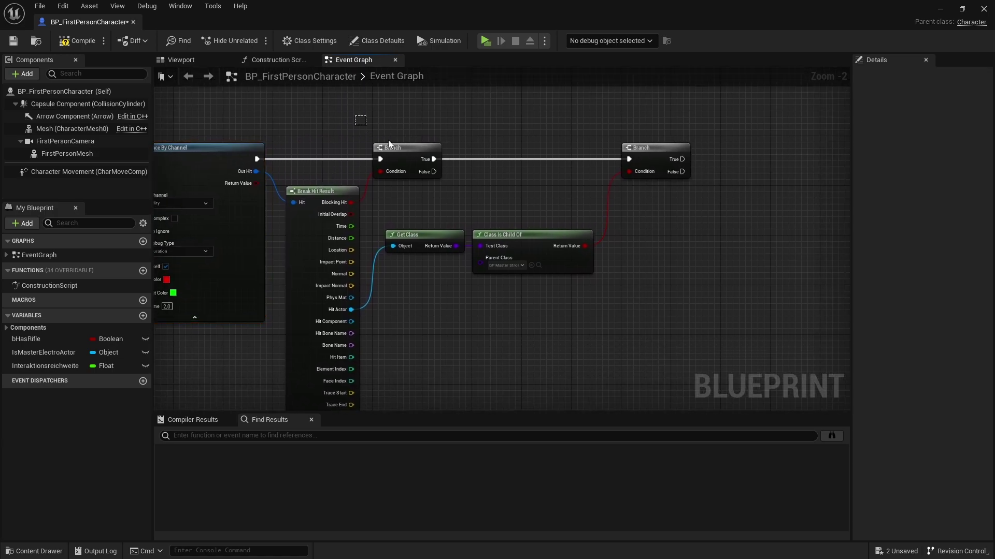
{"action": "left_click_drag", "start_coordinate": [355, 116], "coordinate": [446, 173]}
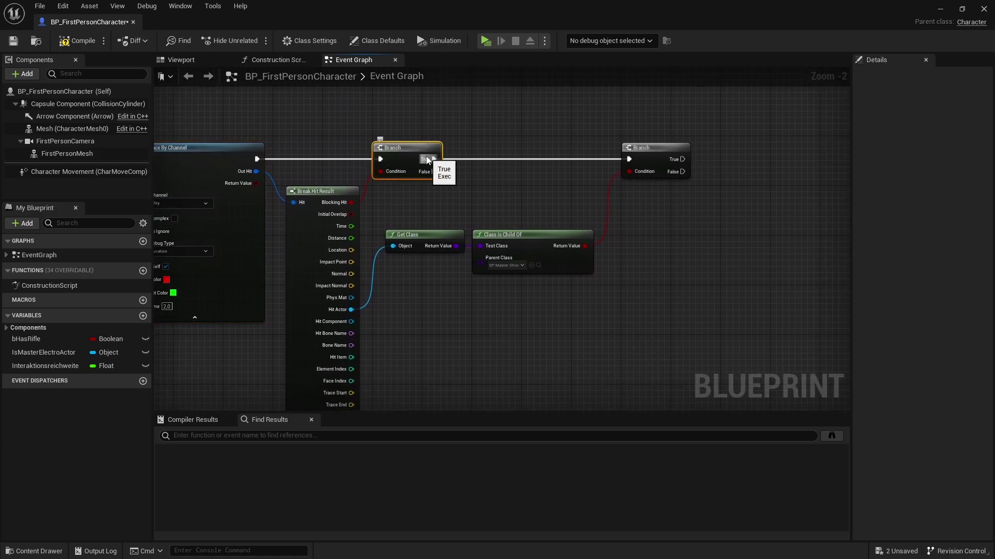
{"action": "mouse_move", "coordinate": [709, 128]}
{"action": "left_mouse_down"}
{"action": "mouse_move", "coordinate": [614, 223]}
{"action": "mouse_move", "coordinate": [378, 313]}
{"action": "left_mouse_up"}
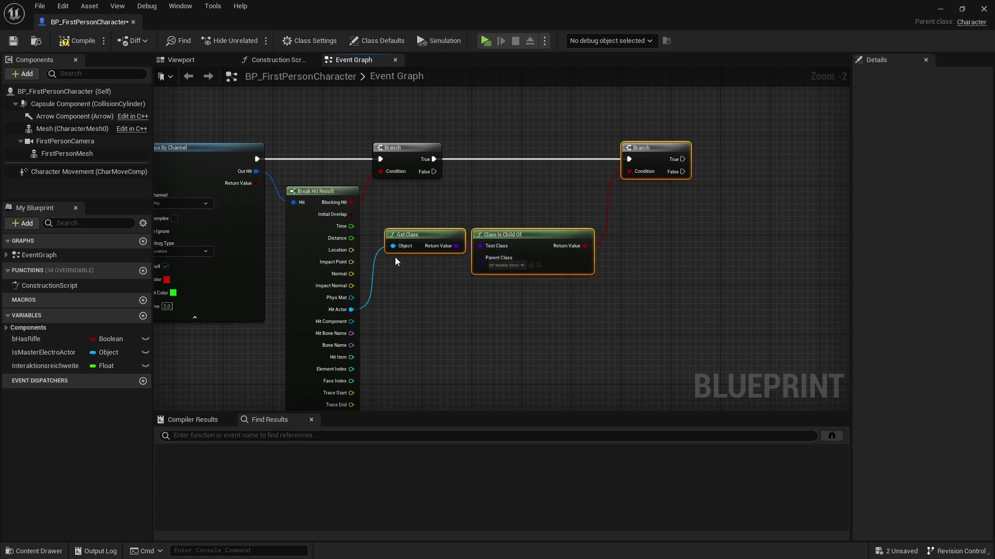
Reposition the second Branch and class check, leaving room to its right
{"action": "scroll", "coordinate": [399, 243], "scroll_direction": "up", "scroll_amount": 1}
{"action": "scroll", "coordinate": [406, 234], "scroll_direction": "up", "scroll_amount": 1}
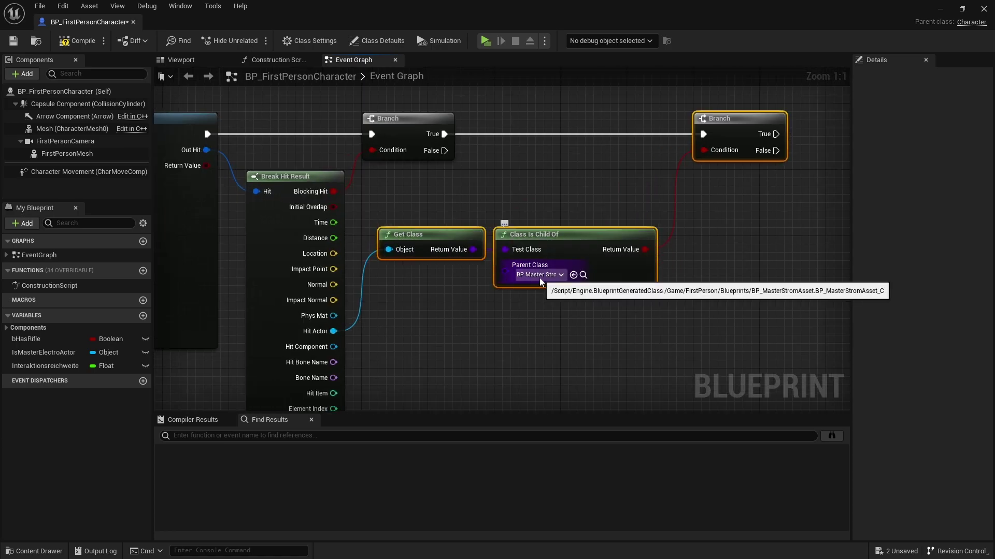
{"action": "right_click_drag", "start_coordinate": [588, 146], "coordinate": [387, 182]}
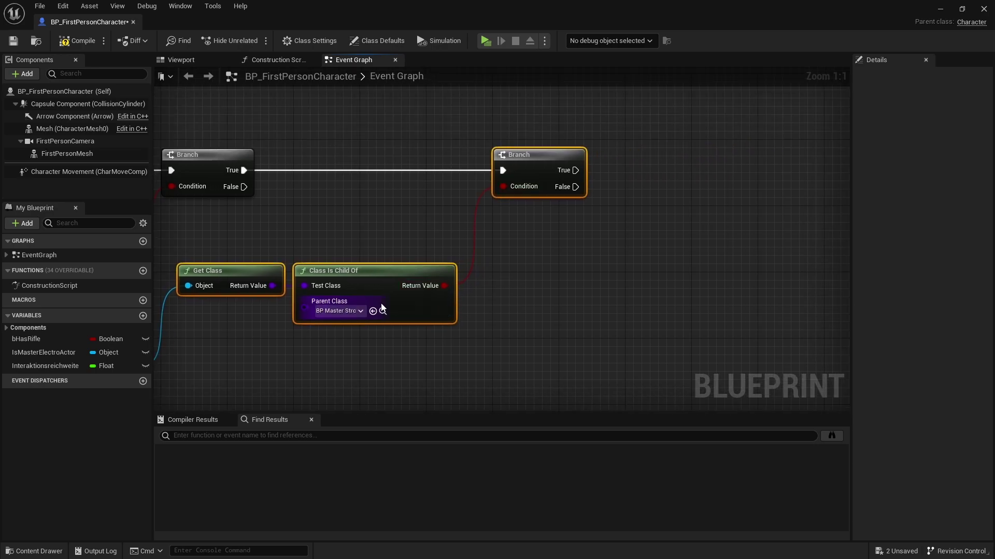
{"action": "right_click_drag", "start_coordinate": [571, 256], "coordinate": [508, 281]}
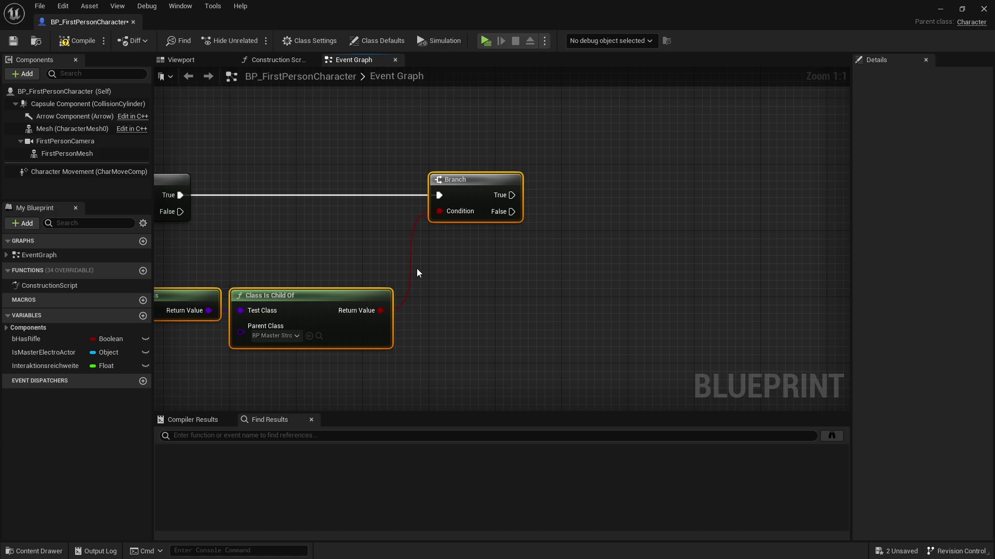
{"action": "right_click_drag", "start_coordinate": [301, 259], "coordinate": [491, 262]}
{"action": "left_click", "coordinate": [398, 279]}
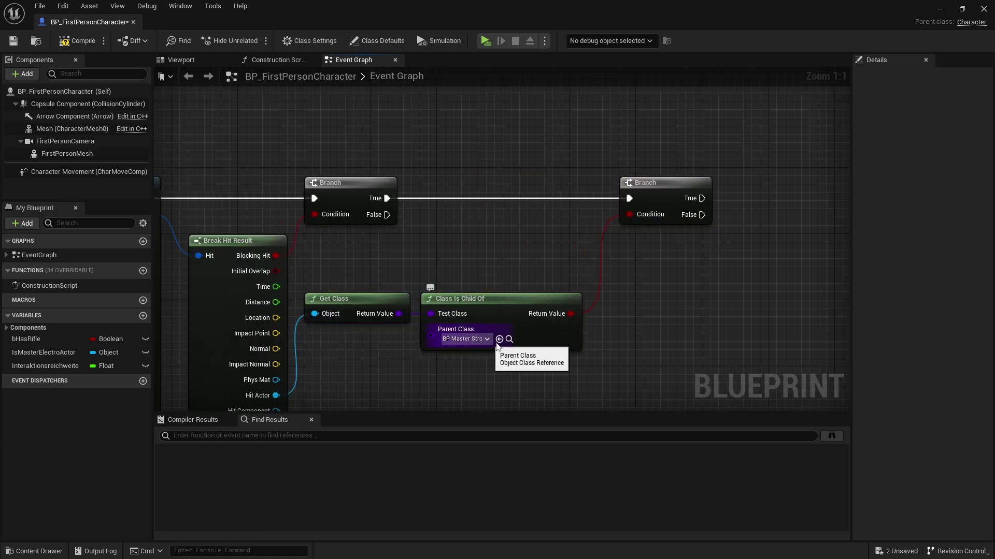
{"action": "left_click_drag", "start_coordinate": [663, 182], "coordinate": [638, 181]}
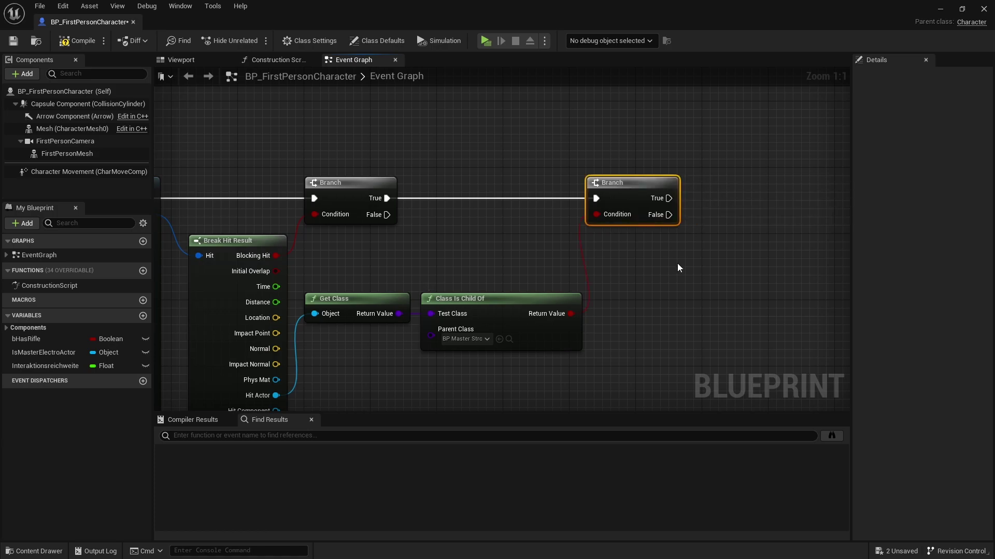
{"action": "right_click_drag", "start_coordinate": [676, 264], "coordinate": [529, 269]}
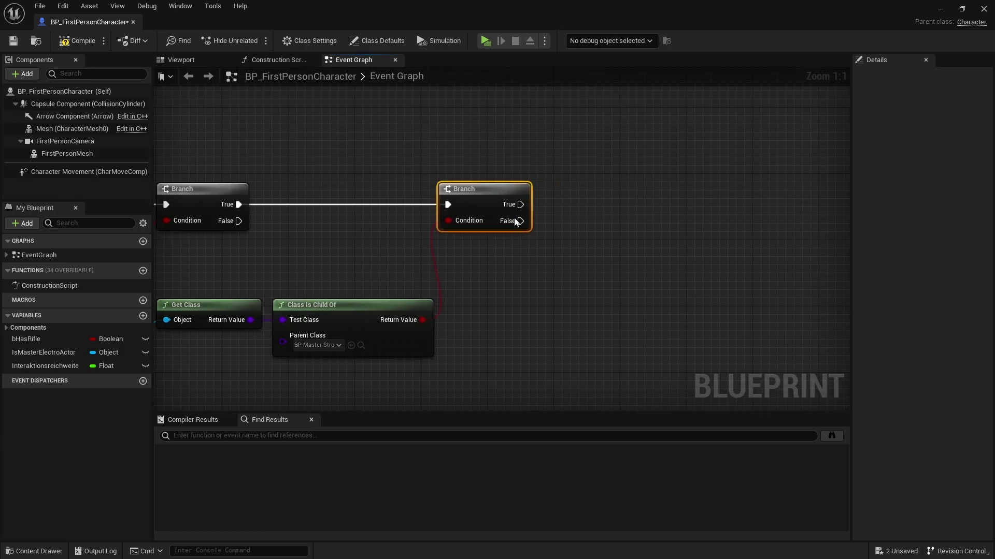
From the second Branch's True pin, search 'cast to BP_Master' and add Cast To BP_MasterStromAsset
{"action": "mouse_move", "coordinate": [520, 205]}
{"action": "left_mouse_down"}
{"action": "mouse_move", "coordinate": [575, 140]}
{"action": "mouse_move", "coordinate": [617, 206]}
{"action": "left_mouse_up"}
{"action": "type", "text": "cast "}
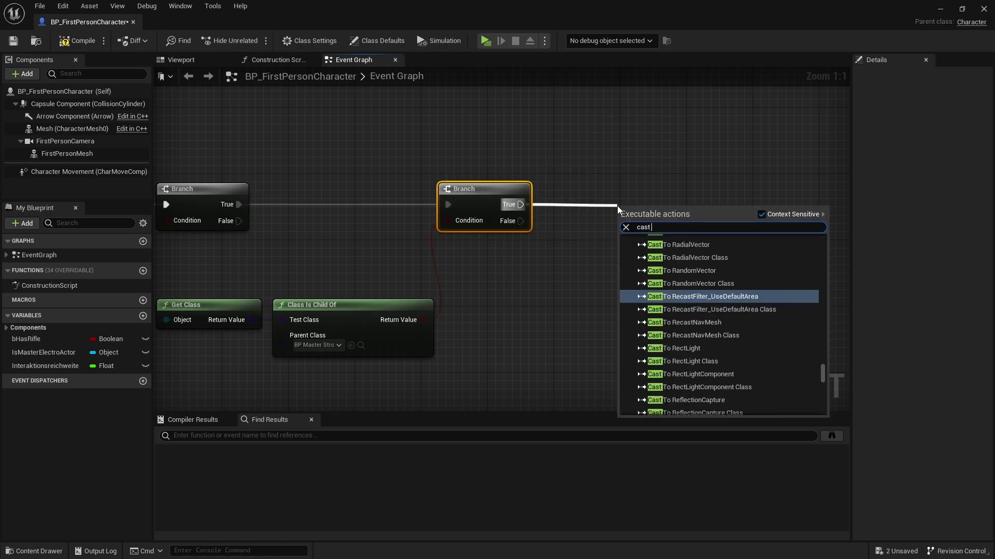
{"action": "type", "text": "to BP_"}
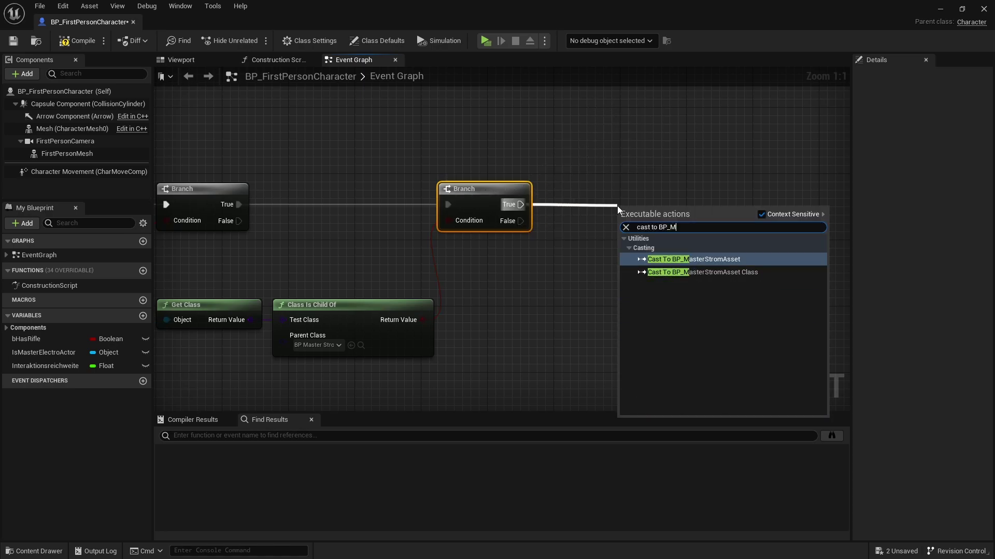
{"action": "type", "text": "Master"}
{"action": "key", "text": "Return"}
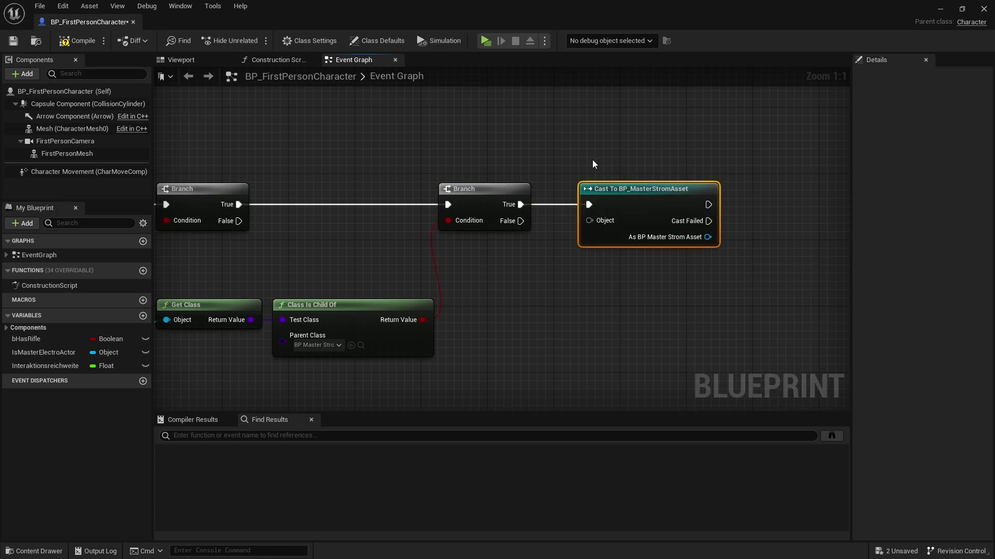
{"action": "left_click_drag", "start_coordinate": [553, 149], "coordinate": [792, 288]}
{"action": "mouse_move", "coordinate": [164, 342]}
{"action": "right_mouse_down"}
{"action": "mouse_move", "coordinate": [283, 309]}
{"action": "mouse_move", "coordinate": [211, 315]}
{"action": "right_mouse_up"}
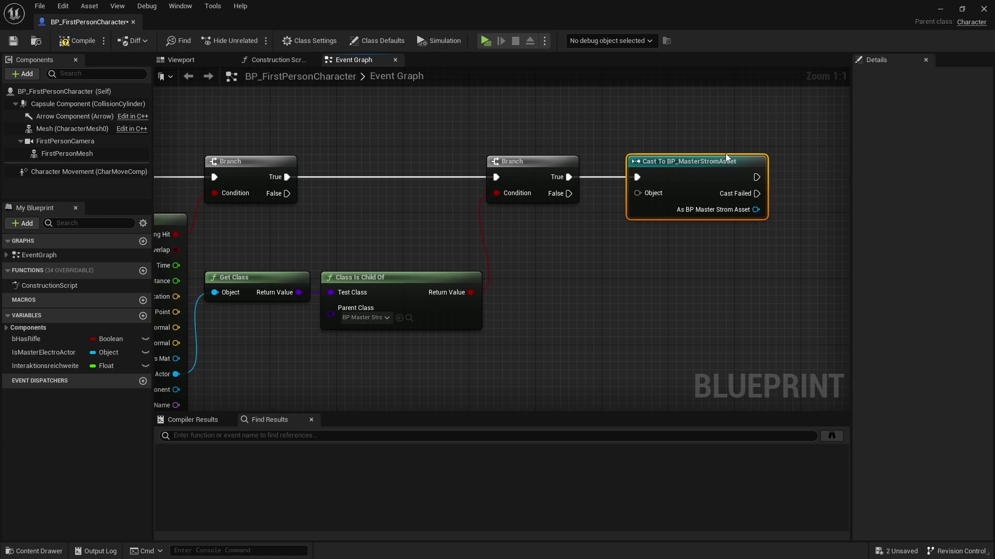
{"action": "right_click_drag", "start_coordinate": [430, 149], "coordinate": [537, 195]}
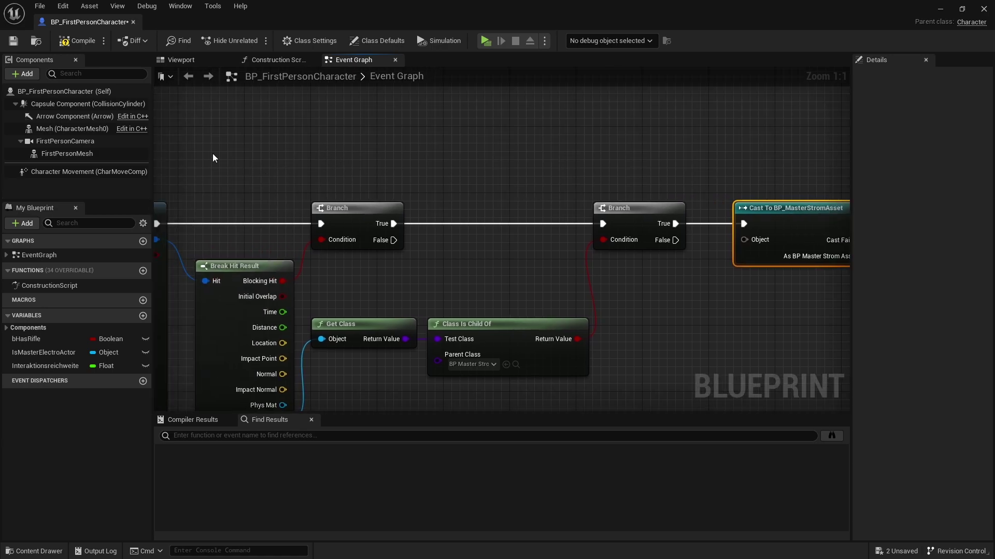
{"action": "right_click_drag", "start_coordinate": [707, 365], "coordinate": [462, 330]}
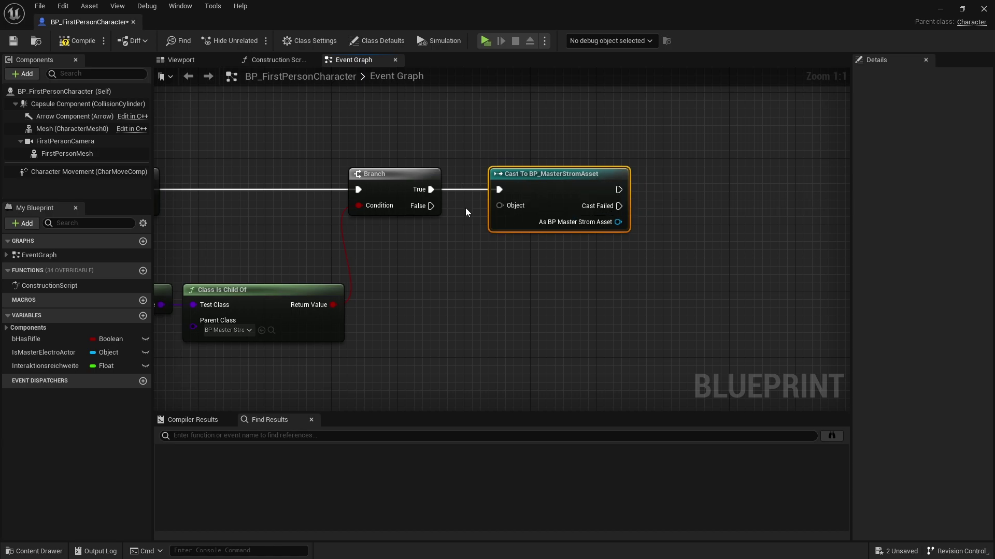
Compile and review the two errors from the cast node's unconnected Object pin
{"action": "left_click", "coordinate": [77, 41]}
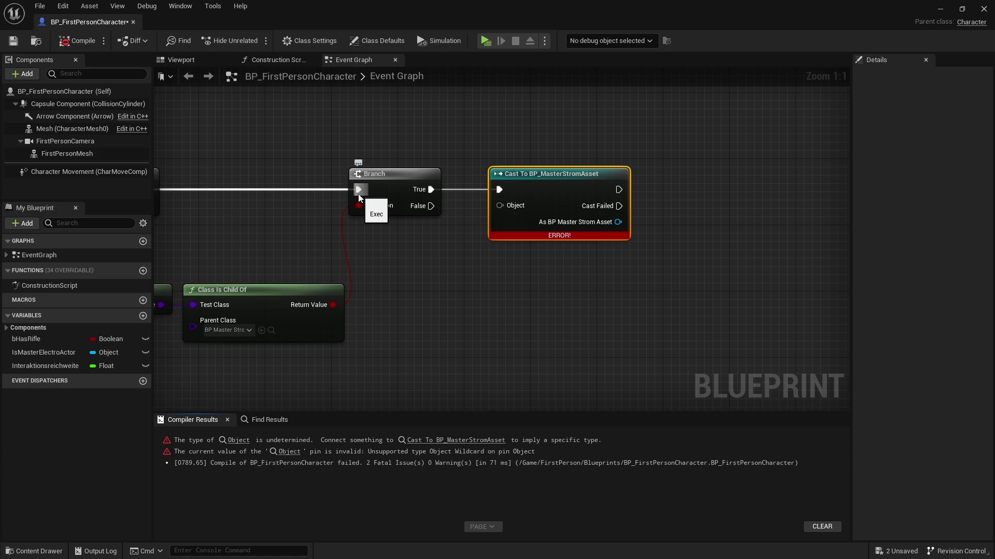
{"action": "left_click_drag", "start_coordinate": [692, 123], "coordinate": [467, 260]}
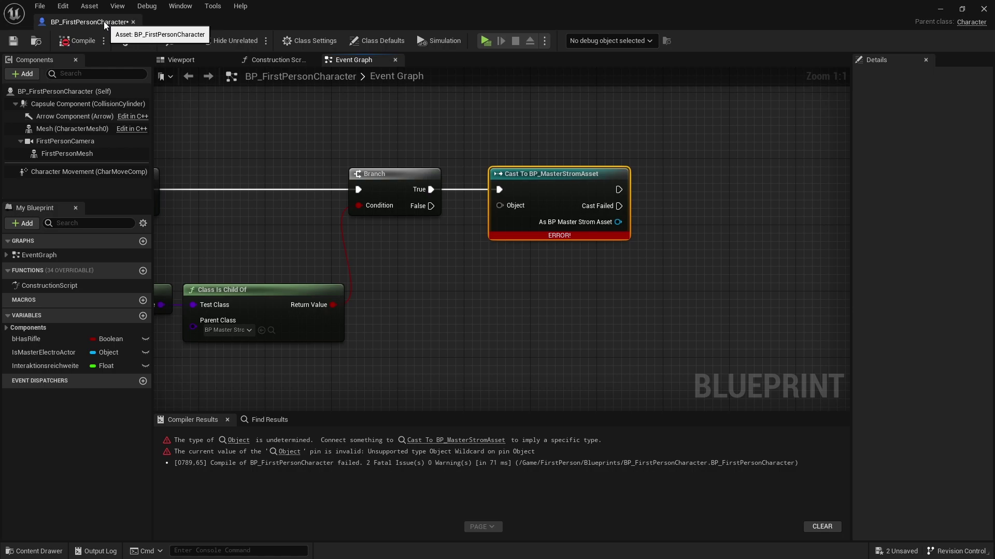
{"action": "left_click_drag", "start_coordinate": [660, 119], "coordinate": [498, 256]}
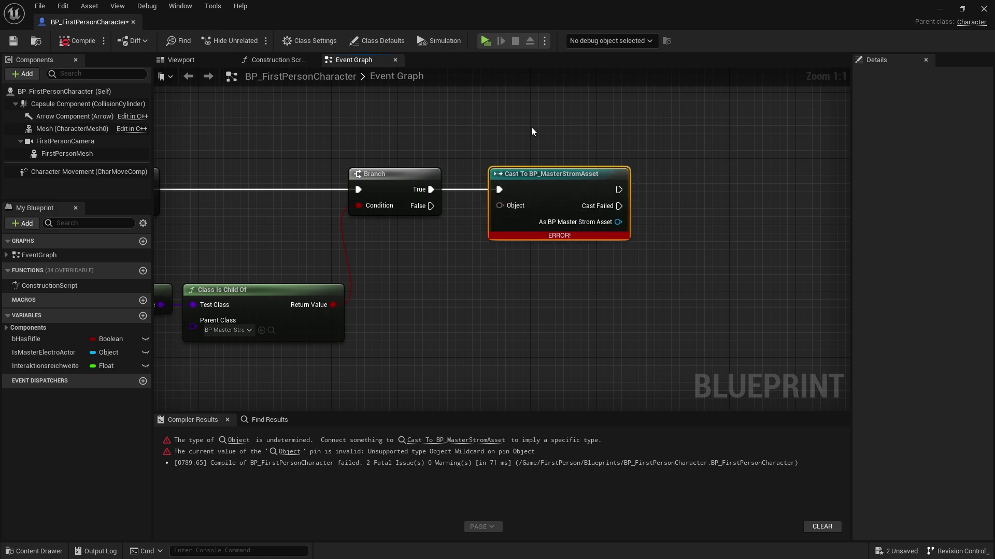
{"action": "left_click_drag", "start_coordinate": [478, 127], "coordinate": [673, 265]}
{"action": "left_click", "coordinate": [500, 348]}
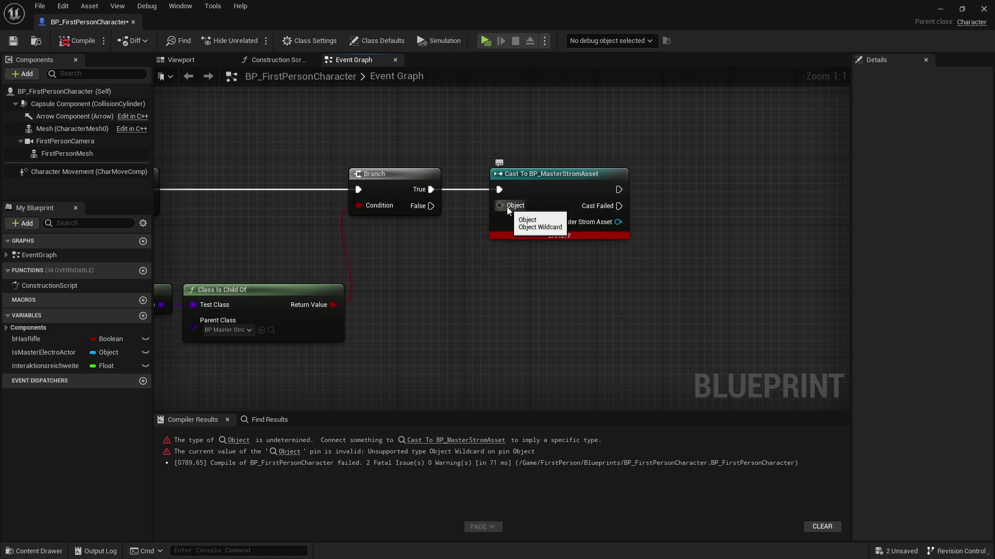
Add a Cast To GameMode node fed by a Get Game Mode node
{"action": "right_click", "coordinate": [456, 315]}
{"action": "type", "text": "xS"}
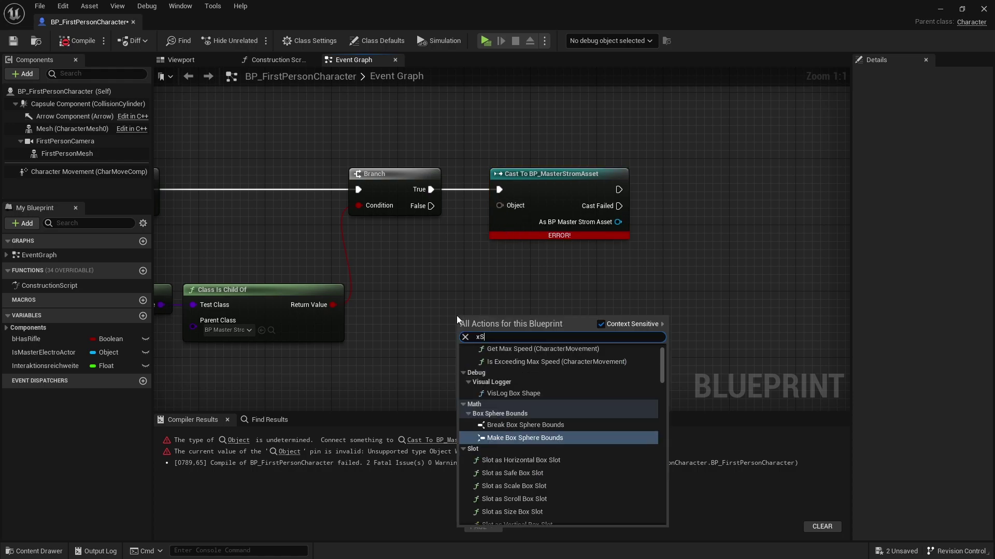
{"action": "key", "text": "BackSpace"}
{"action": "key", "text": "BackSpace"}
{"action": "type", "text": "CAST TO g"}
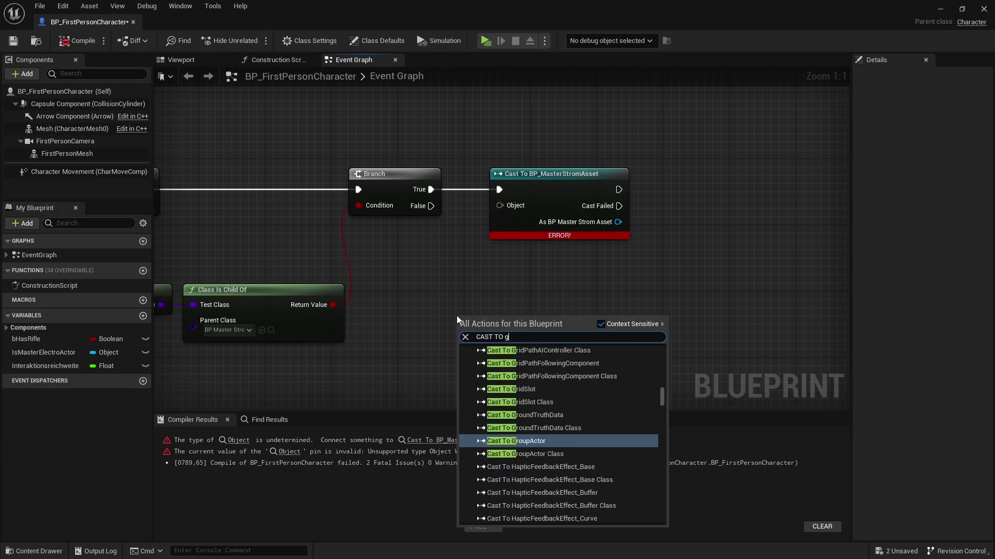
{"action": "type", "text": "amemode"}
{"action": "key", "text": "Return"}
{"action": "left_click_drag", "start_coordinate": [507, 323], "coordinate": [599, 272]}
{"action": "left_click_drag", "start_coordinate": [559, 304], "coordinate": [438, 371]}
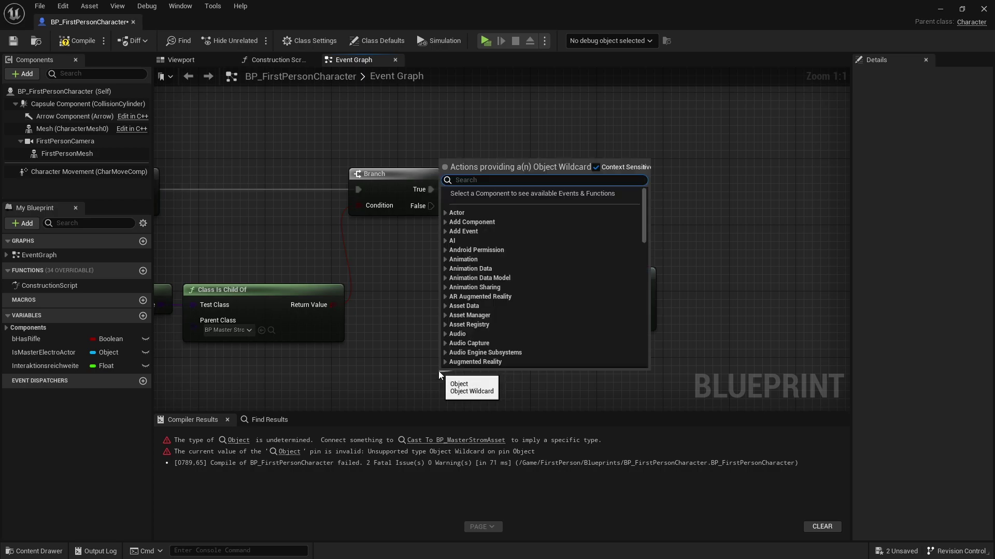
{"action": "type", "text": "get gamemod"}
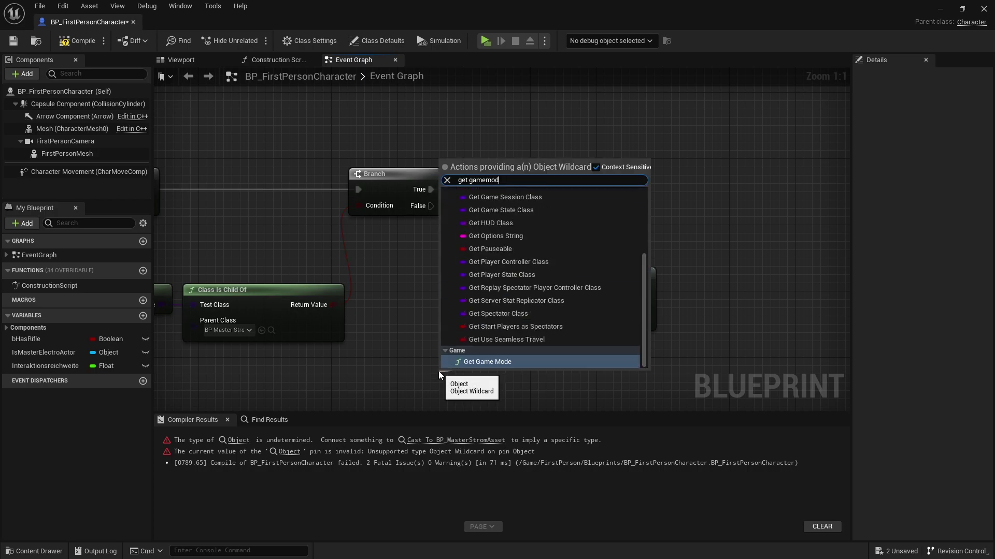
{"action": "type", "text": "e"}
{"action": "key", "text": "Return"}
{"action": "left_click_drag", "start_coordinate": [450, 366], "coordinate": [479, 331]}
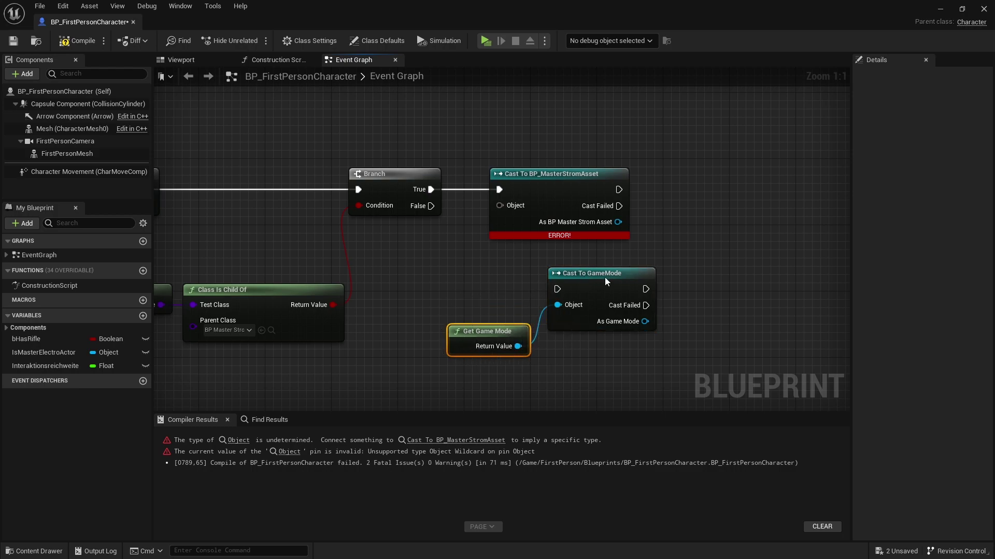
Delete the Get Game Mode and Cast To GameMode nodes again
{"action": "left_click", "coordinate": [625, 274]}
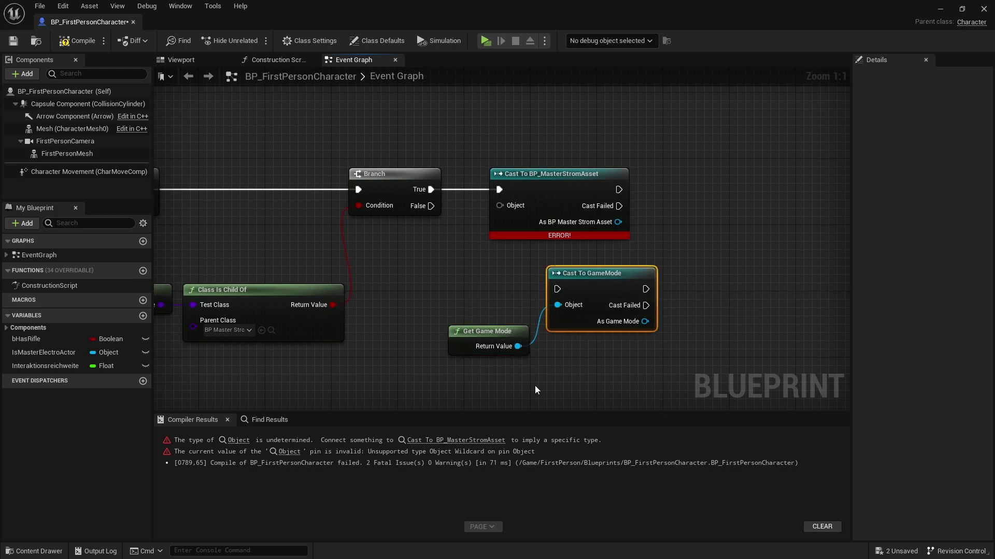
{"action": "left_click_drag", "start_coordinate": [440, 283], "coordinate": [601, 346]}
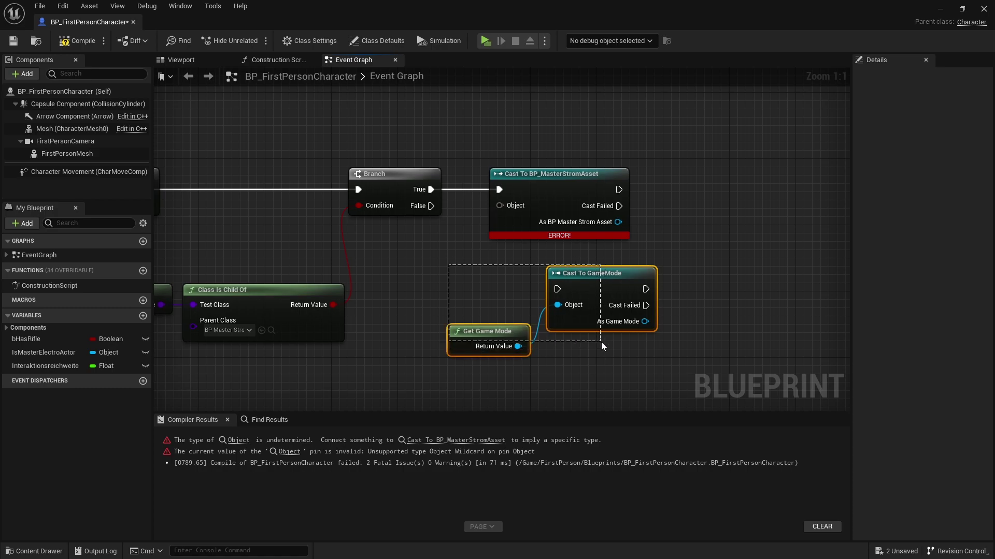
{"action": "key", "text": "Delete"}
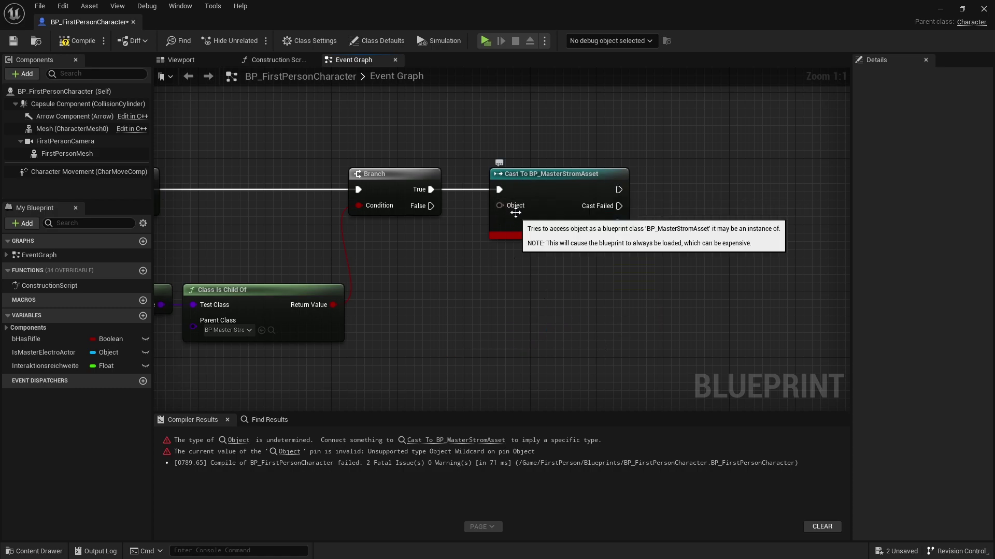
Move the Cast To BP_MasterStromAsset node beside the Branch, with Break Hit Result in view
{"action": "left_click_drag", "start_coordinate": [499, 206], "coordinate": [444, 261]}
{"action": "mouse_move", "coordinate": [499, 178]}
{"action": "left_mouse_down"}
{"action": "mouse_move", "coordinate": [477, 163]}
{"action": "mouse_move", "coordinate": [510, 183]}
{"action": "left_mouse_up"}
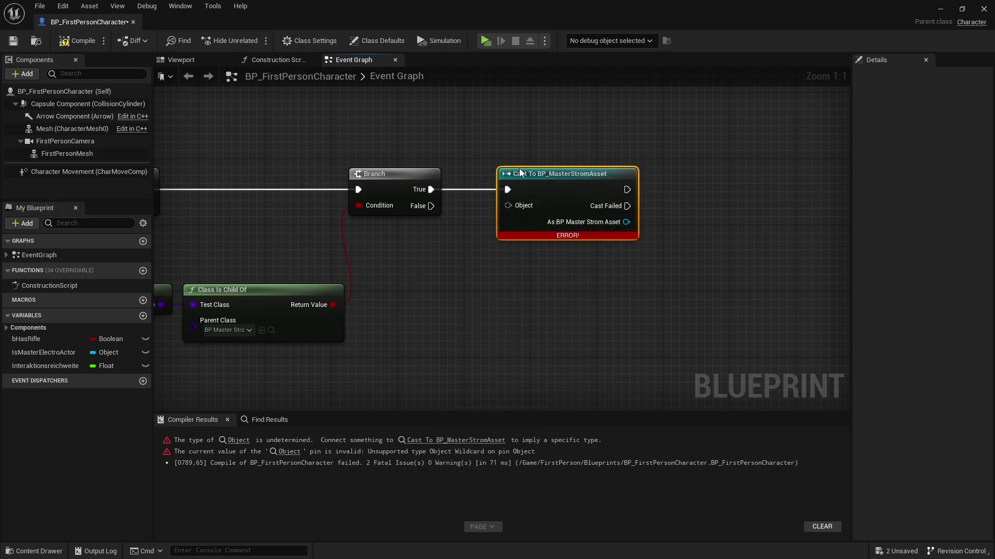
{"action": "left_click_drag", "start_coordinate": [460, 130], "coordinate": [650, 262]}
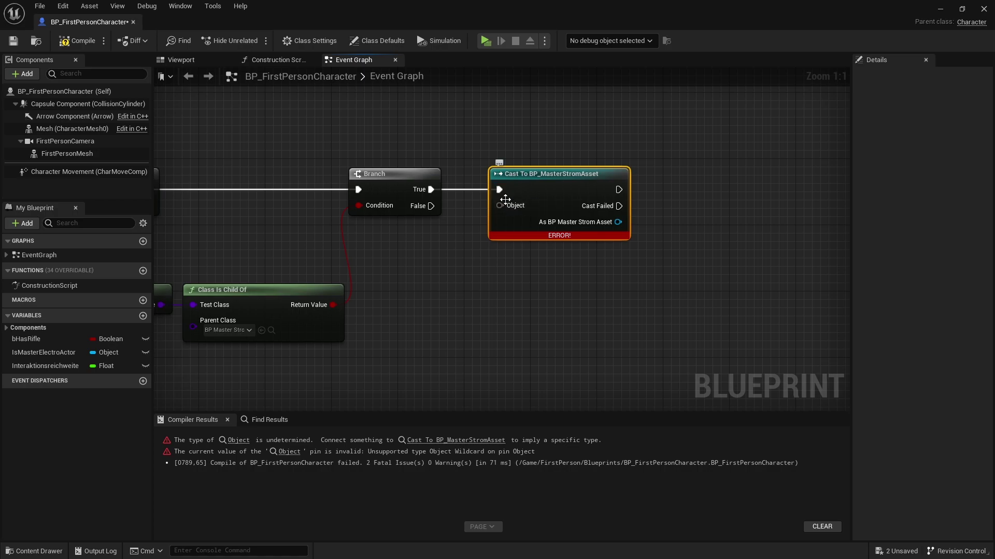
{"action": "right_click_drag", "start_coordinate": [512, 295], "coordinate": [506, 220]}
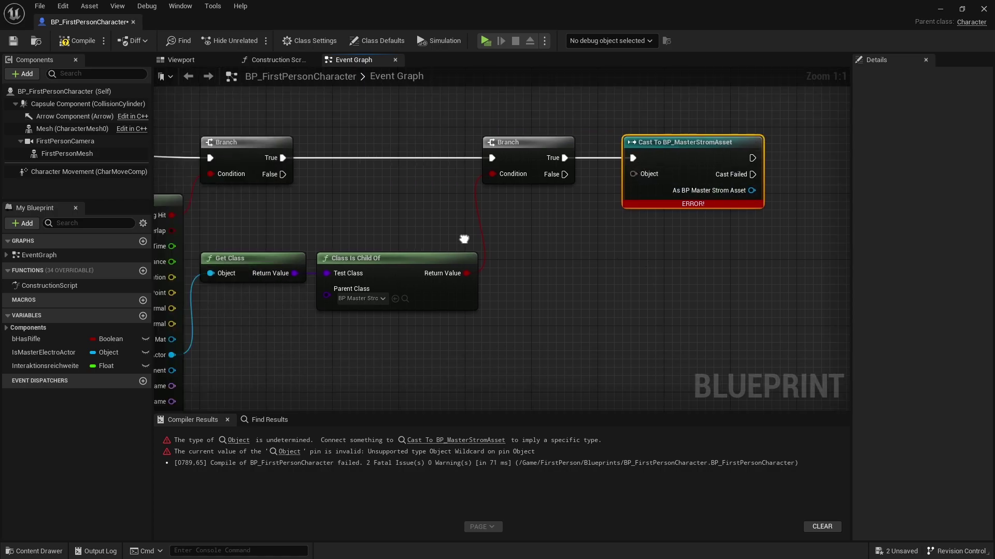
{"action": "scroll", "coordinate": [428, 229], "scroll_direction": "down", "scroll_amount": 2}
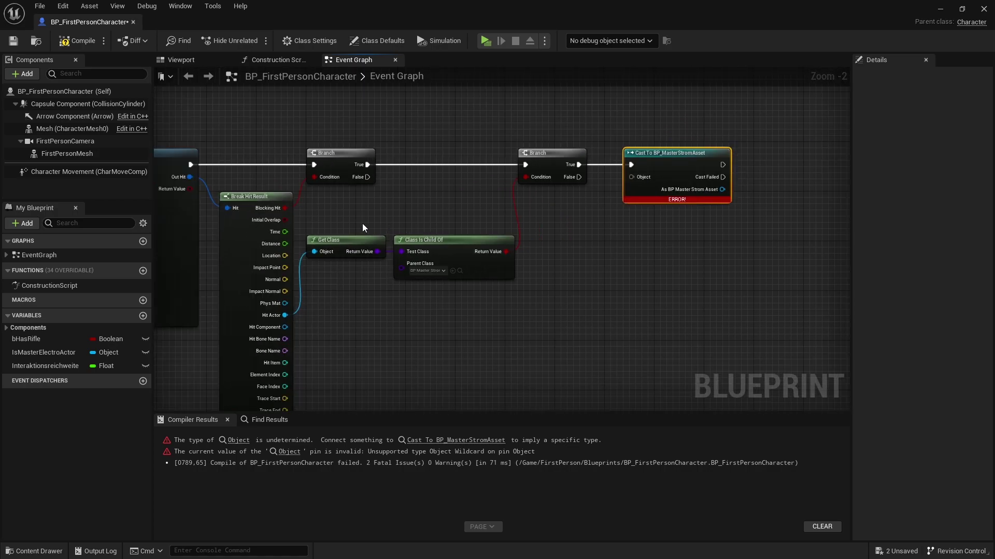
{"action": "scroll", "coordinate": [465, 247], "scroll_direction": "up", "scroll_amount": 2}
Wire Hit Actor into the cast's Object input through a reroute point
{"action": "left_click_drag", "start_coordinate": [685, 151], "coordinate": [214, 336]}
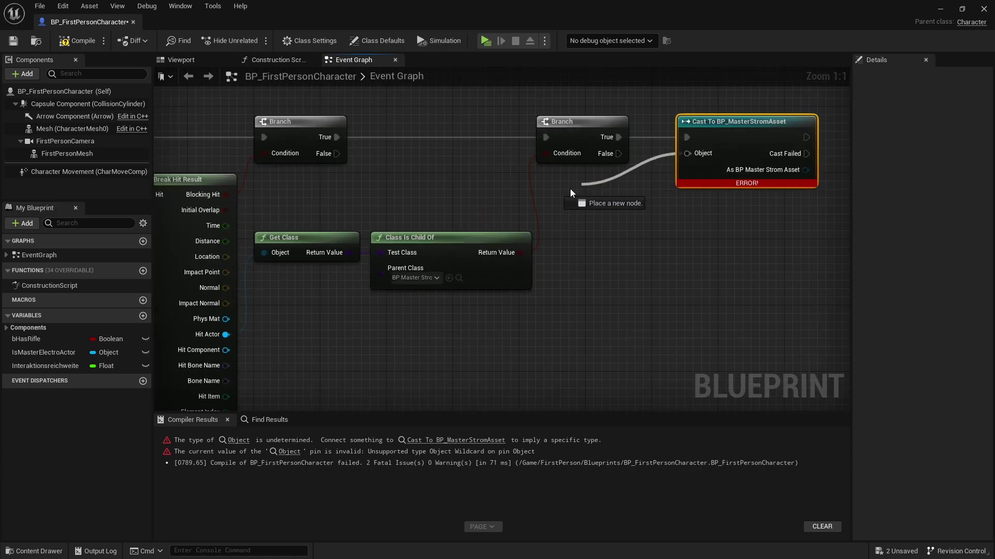
{"action": "double_click", "coordinate": [267, 334]}
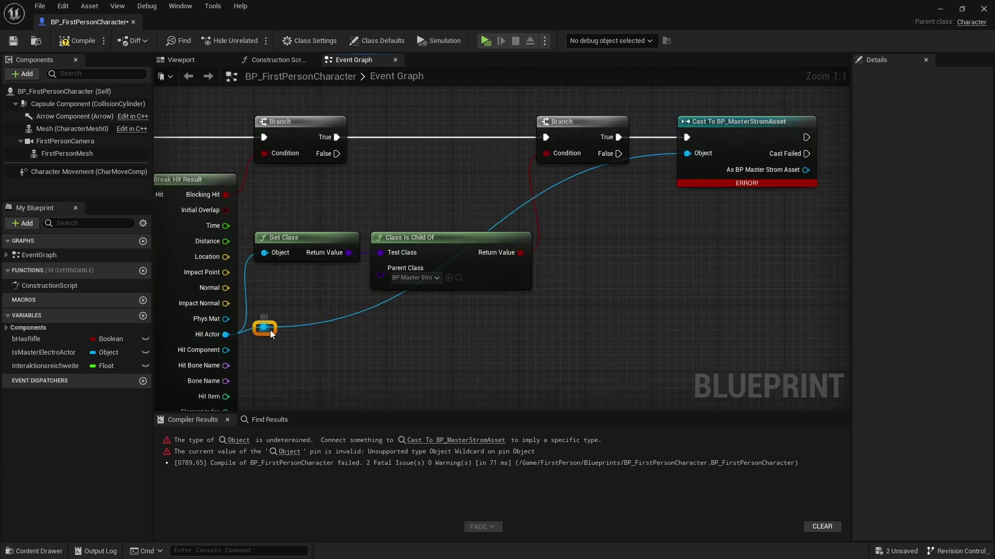
{"action": "left_click_drag", "start_coordinate": [280, 336], "coordinate": [586, 336]}
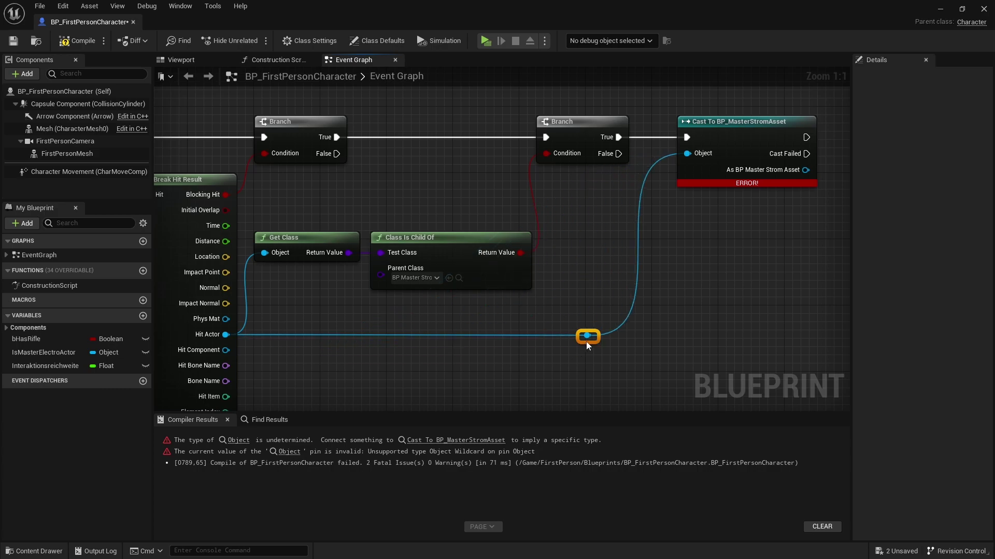
{"action": "left_click", "coordinate": [454, 368]}
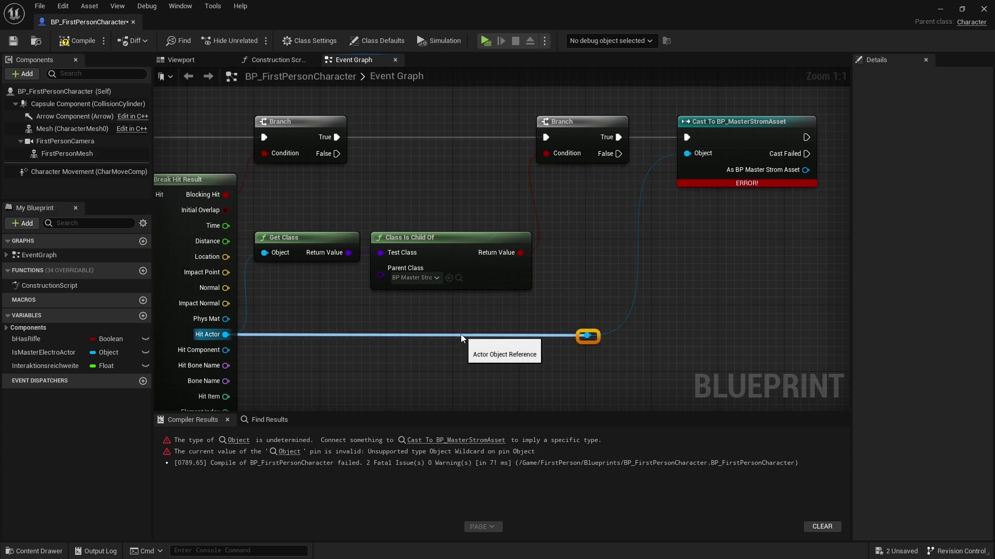
Compile BP_FirstPersonCharacter and review the Line Trace and Branch nodes
{"action": "left_click", "coordinate": [81, 42]}
{"action": "scroll", "coordinate": [298, 147], "scroll_direction": "down", "scroll_amount": 3}
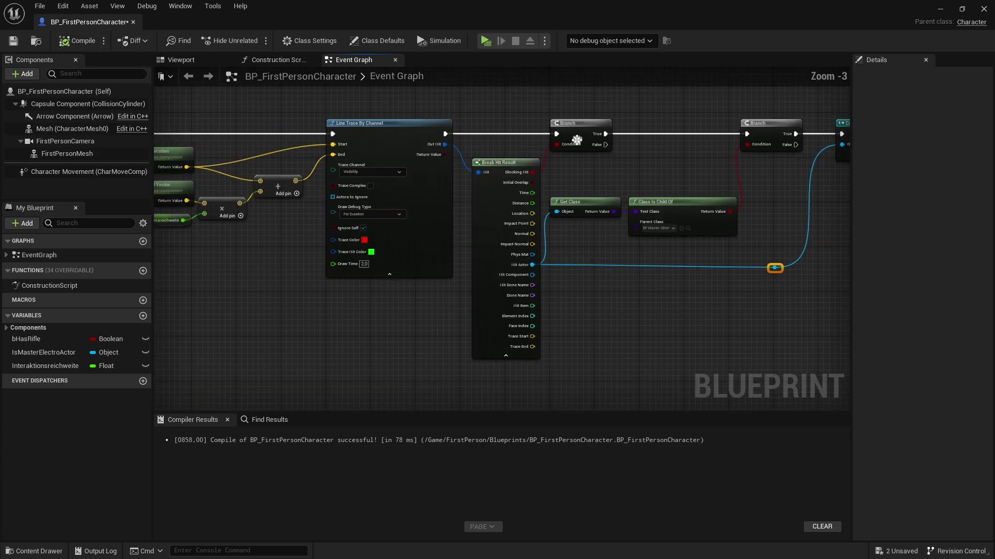
{"action": "right_click_drag", "start_coordinate": [355, 130], "coordinate": [492, 155]}
{"action": "left_click_drag", "start_coordinate": [258, 106], "coordinate": [205, 177]}
{"action": "right_click_drag", "start_coordinate": [604, 125], "coordinate": [291, 145]}
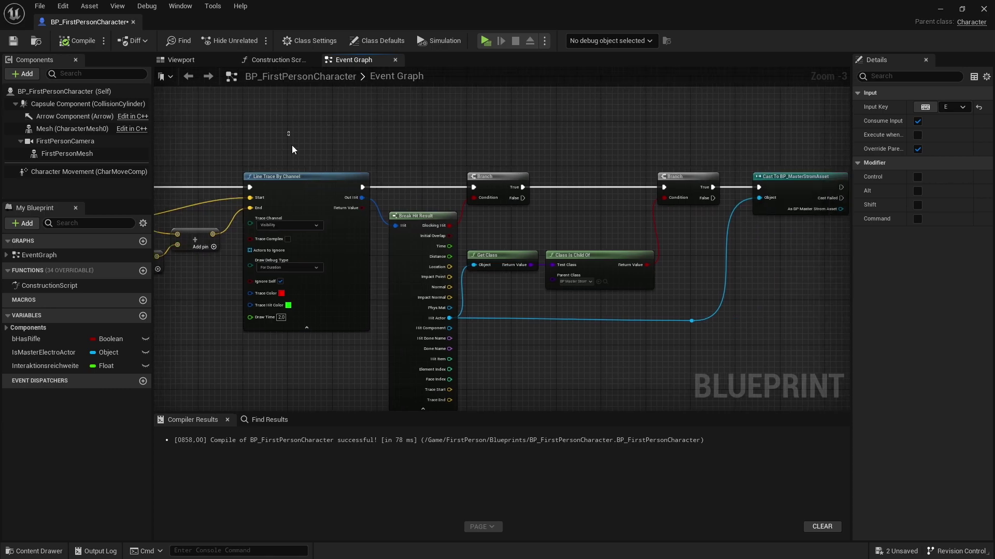
{"action": "left_click", "coordinate": [233, 173]}
{"action": "left_click", "coordinate": [391, 189]}
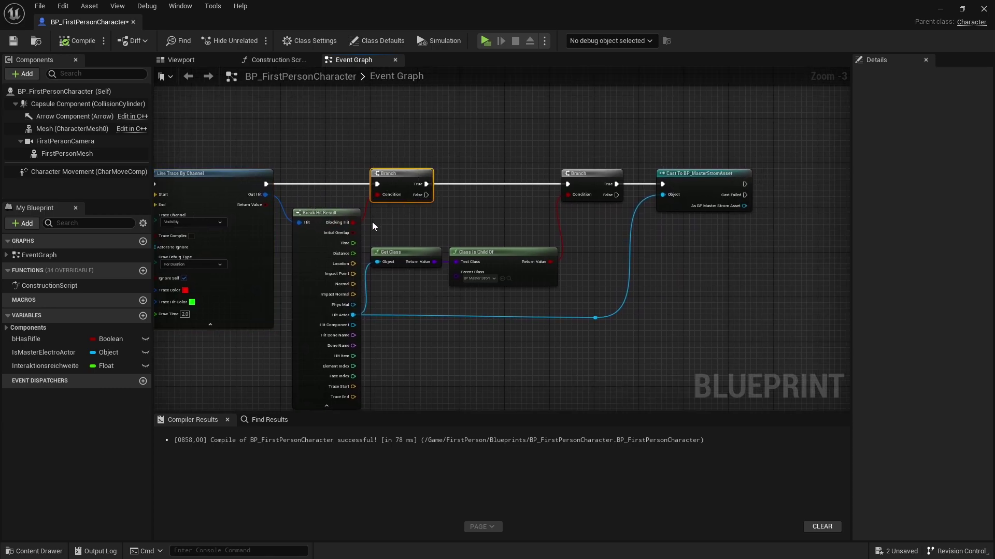
{"action": "scroll", "coordinate": [372, 222], "scroll_direction": "up", "scroll_amount": 3}
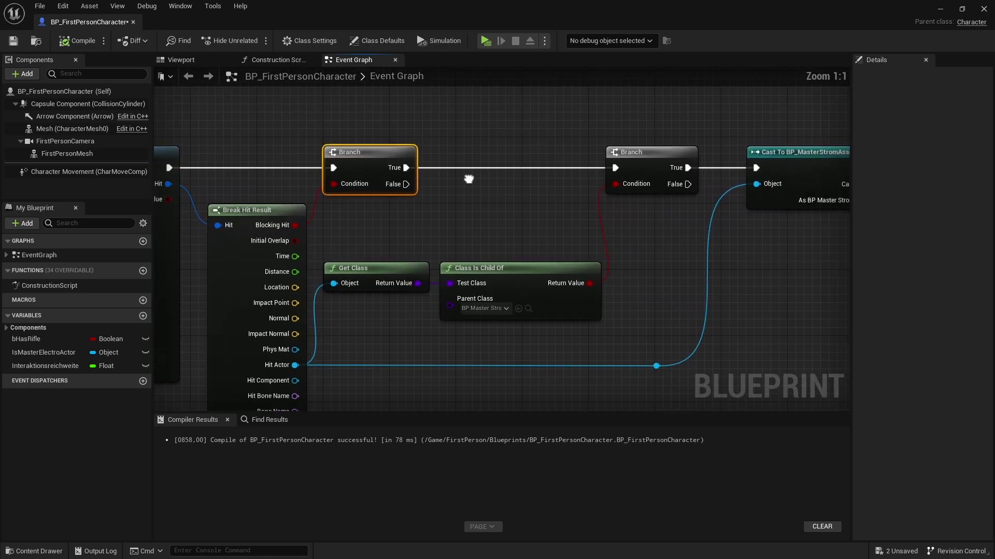
{"action": "right_click_drag", "start_coordinate": [372, 222], "coordinate": [219, 231]}
{"action": "left_click_drag", "start_coordinate": [511, 110], "coordinate": [526, 209]}
{"action": "right_click_drag", "start_coordinate": [536, 227], "coordinate": [601, 213]}
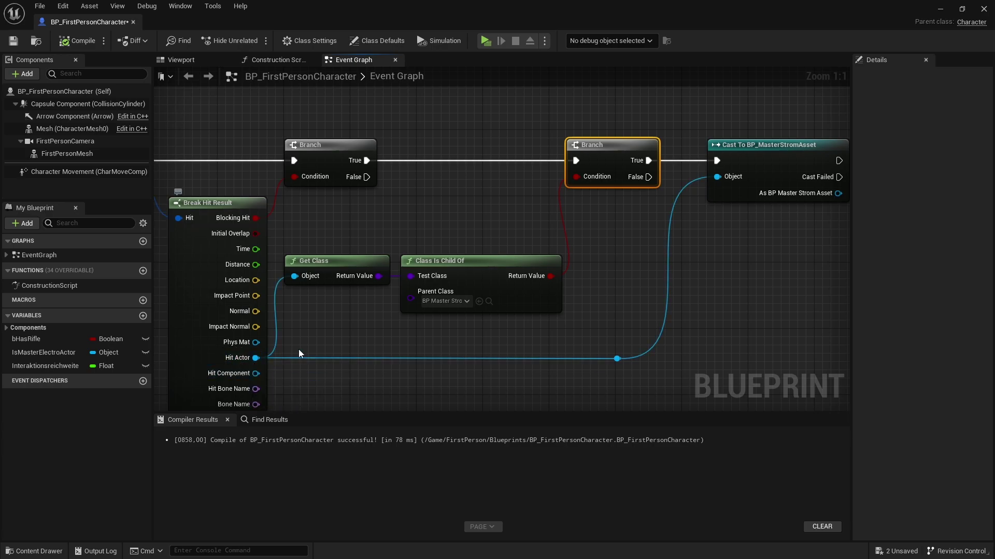
Check the Get Class, Class Is Child Of and Cast nodes, then save the blueprint
{"action": "left_click", "coordinate": [320, 263]}
{"action": "left_click", "coordinate": [414, 310]}
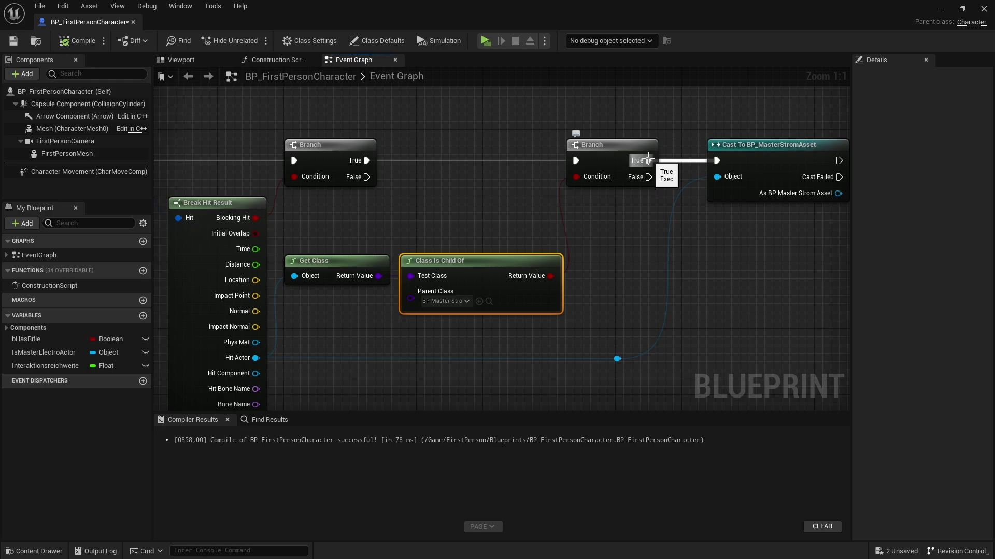
{"action": "right_click_drag", "start_coordinate": [255, 361], "coordinate": [191, 377]}
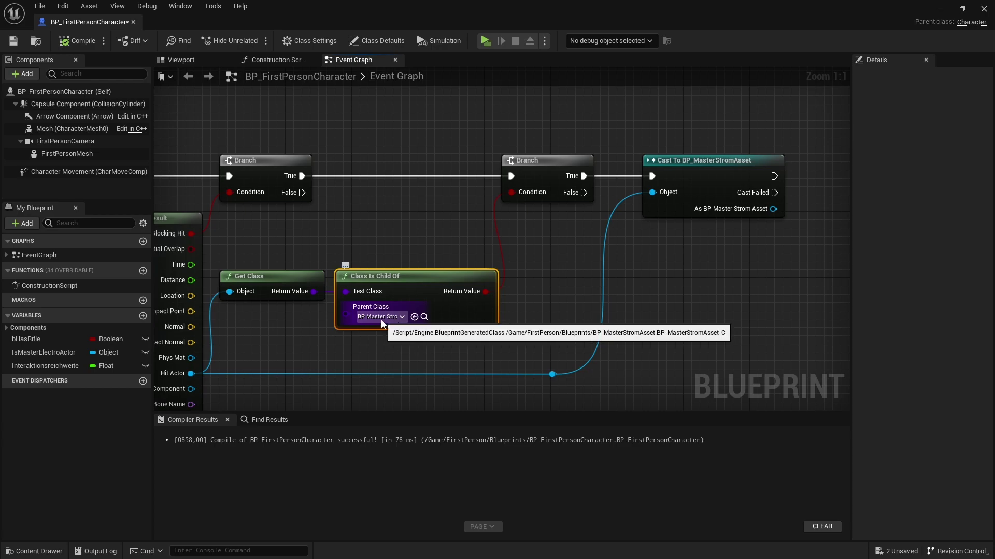
{"action": "left_click", "coordinate": [660, 213]}
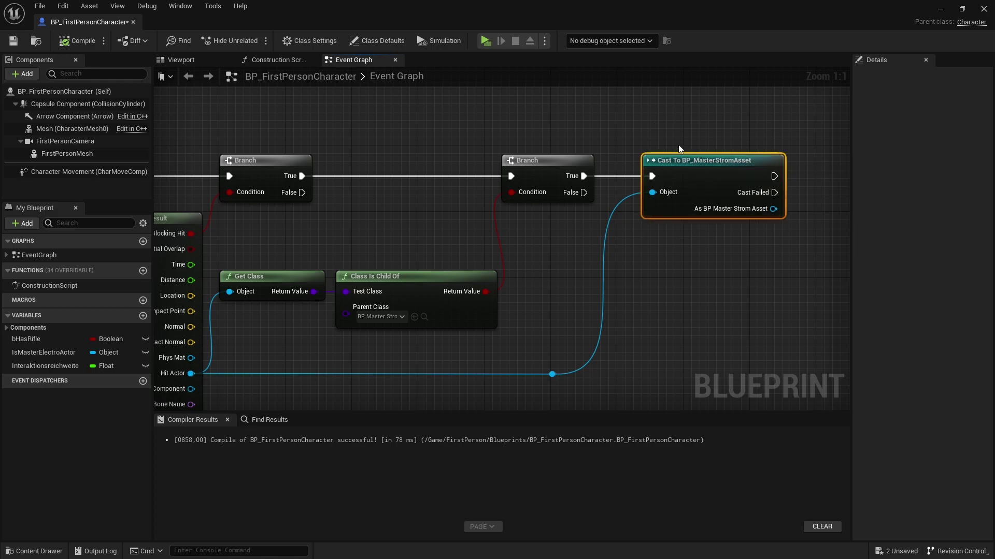
{"action": "right_click_drag", "start_coordinate": [674, 146], "coordinate": [634, 152]}
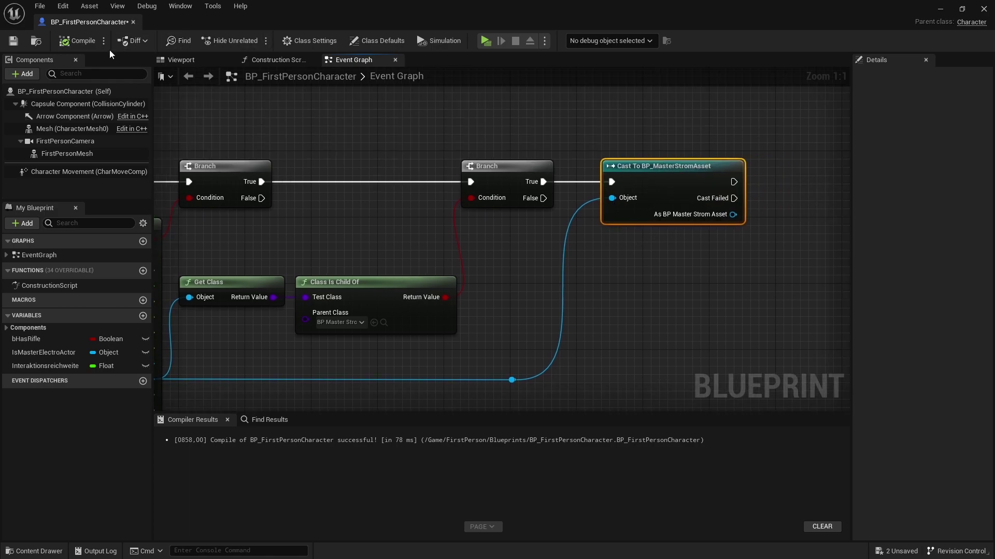
{"action": "left_click", "coordinate": [14, 42]}
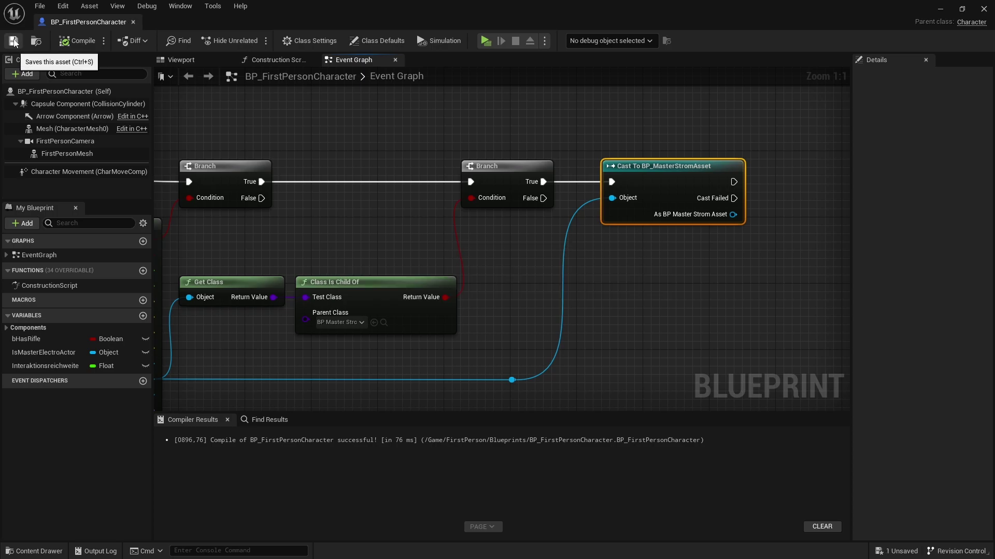
Clear space right of the Cast node and locate the blueprint's asset
{"action": "right_click_drag", "start_coordinate": [510, 131], "coordinate": [375, 135]}
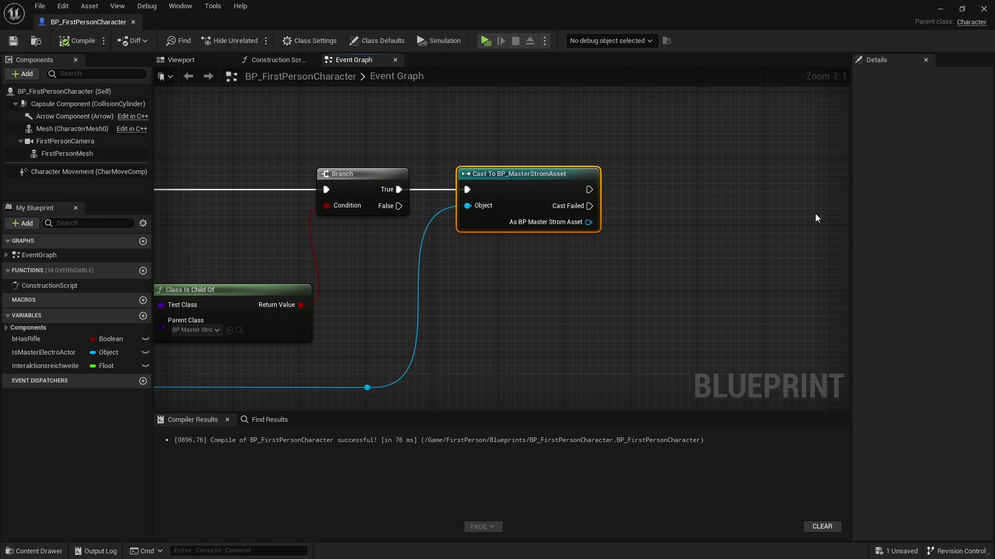
{"action": "right_click_drag", "start_coordinate": [815, 214], "coordinate": [577, 173]}
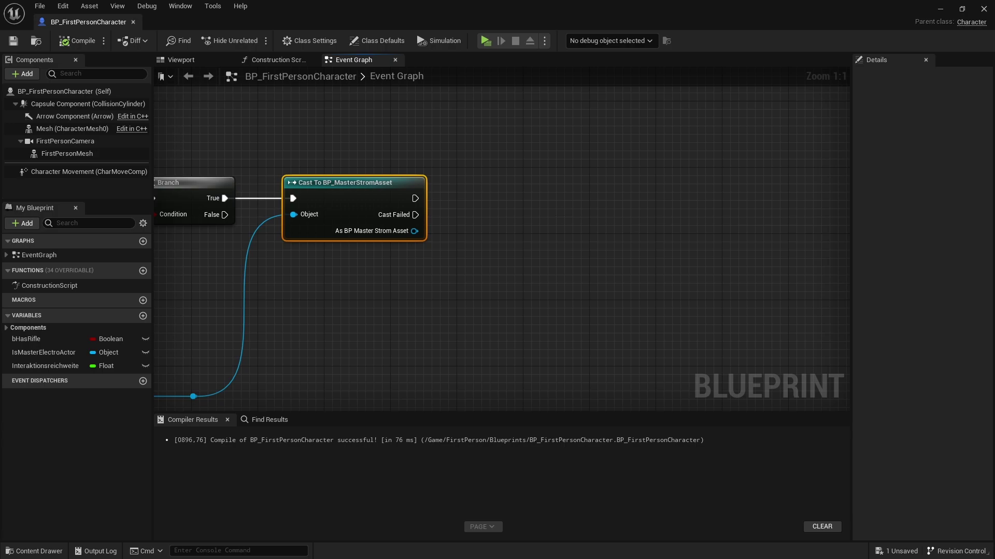
{"action": "left_click", "coordinate": [568, 95]}
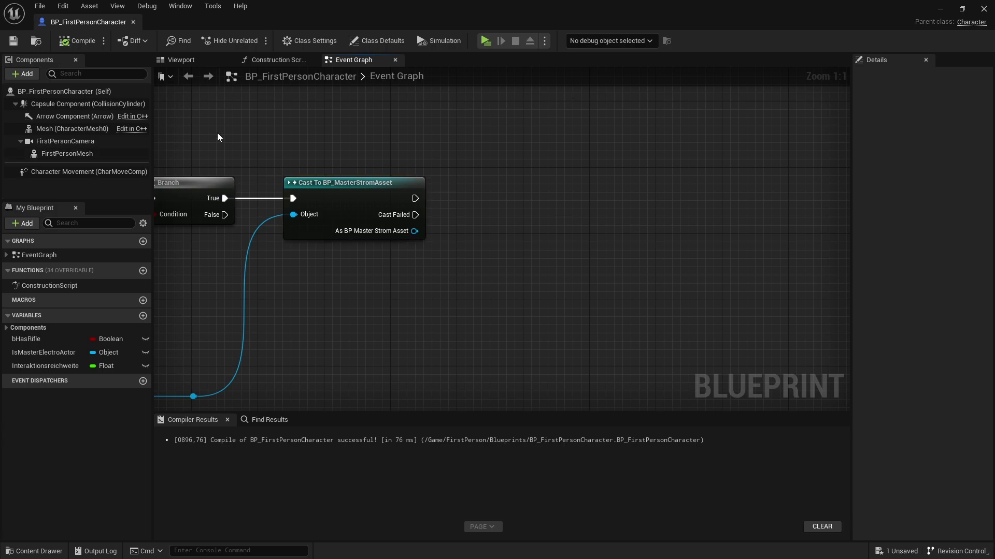
Open BP_MasterStromAsset from the blueprints folder
{"action": "left_click", "coordinate": [35, 41]}
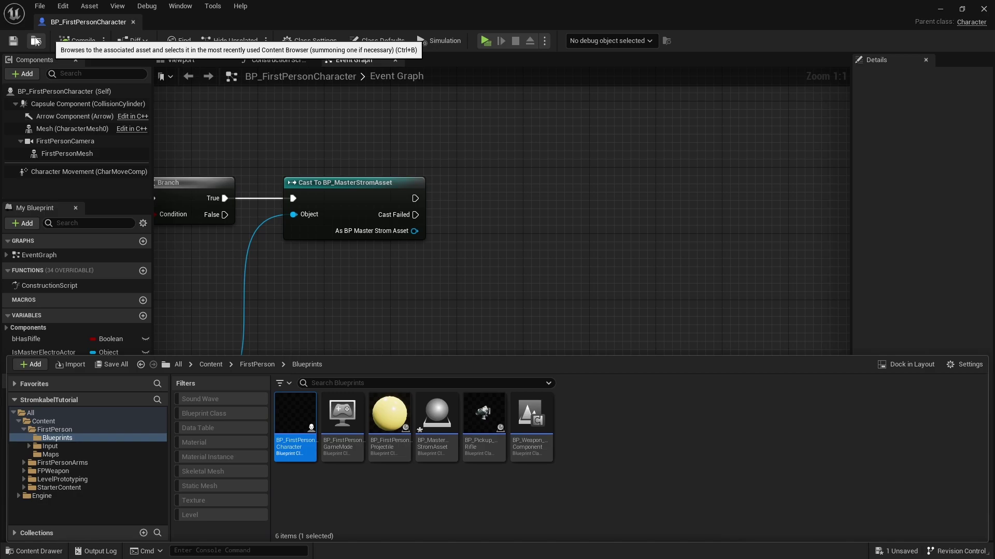
{"action": "left_click", "coordinate": [432, 451]}
{"action": "double_click", "coordinate": [432, 452]}
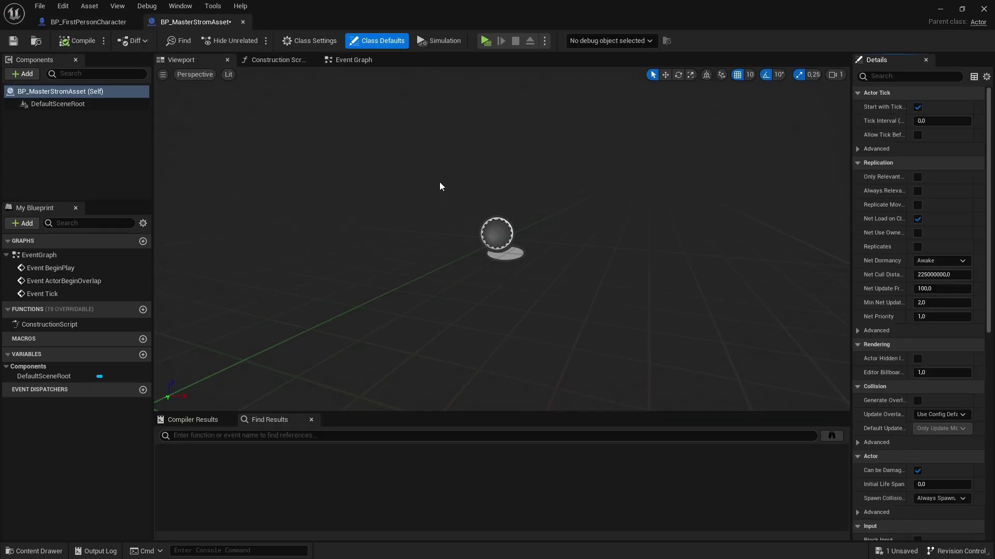
Add a Static Mesh component named ElectroMesh and save BP_MasterStromAsset
{"action": "left_click", "coordinate": [16, 76]}
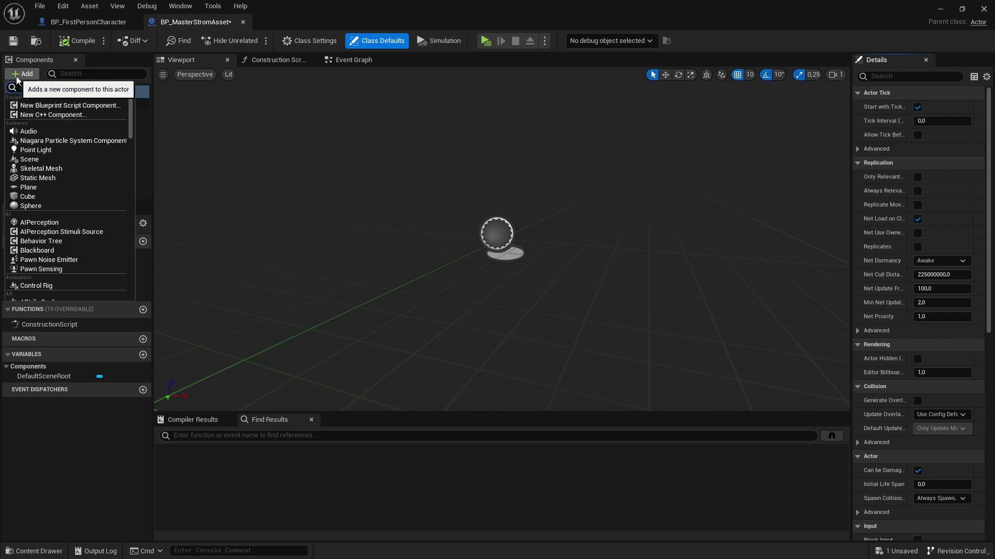
{"action": "type", "text": "Mesh"}
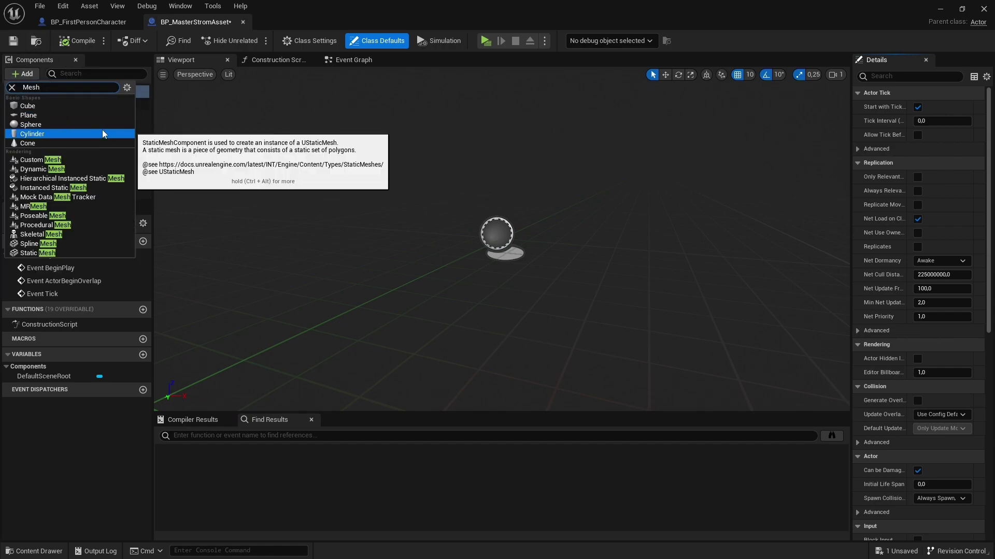
{"action": "left_click", "coordinate": [30, 252]}
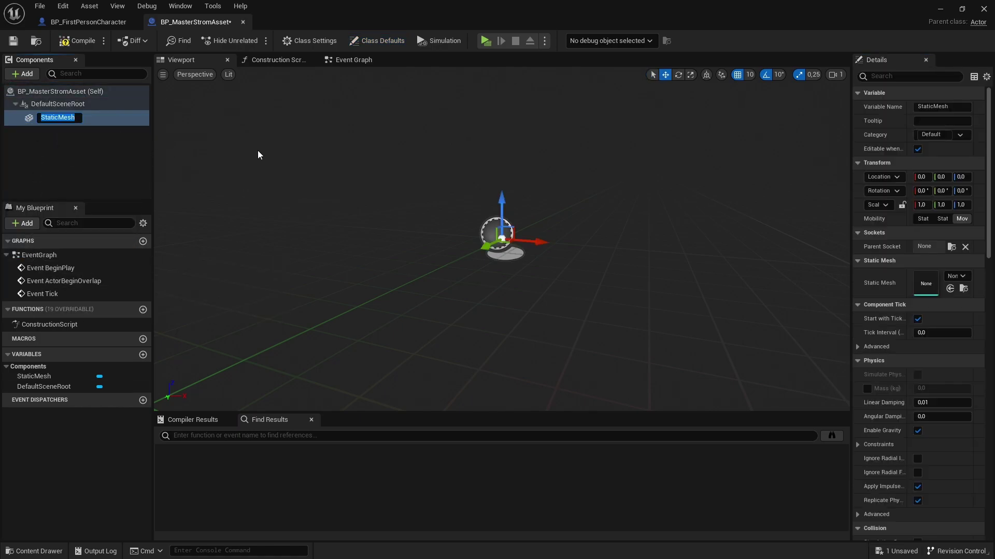
{"action": "type", "text": "Mesh"}
{"action": "key", "text": "Home"}
{"action": "type", "text": "Electro"}
{"action": "key", "text": "Return"}
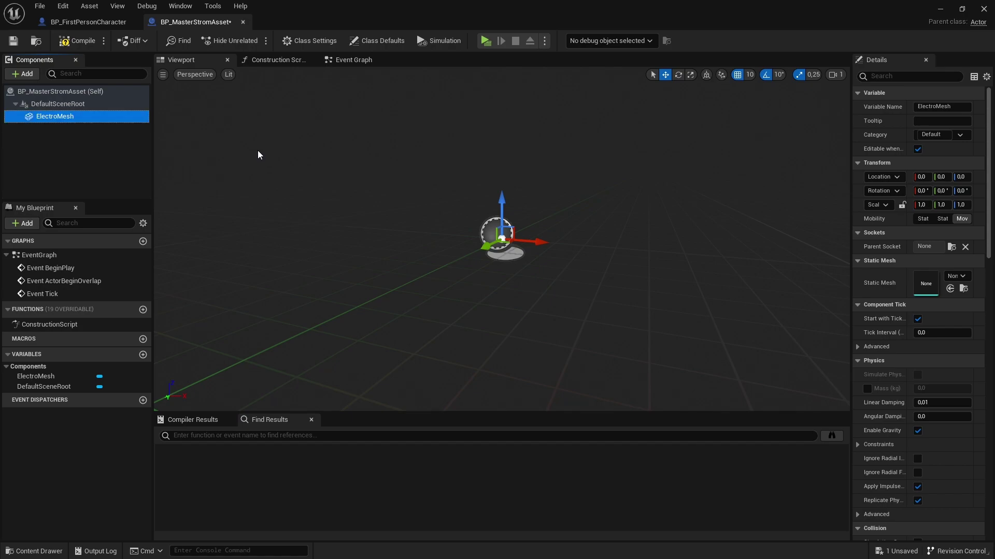
{"action": "left_click", "coordinate": [13, 42]}
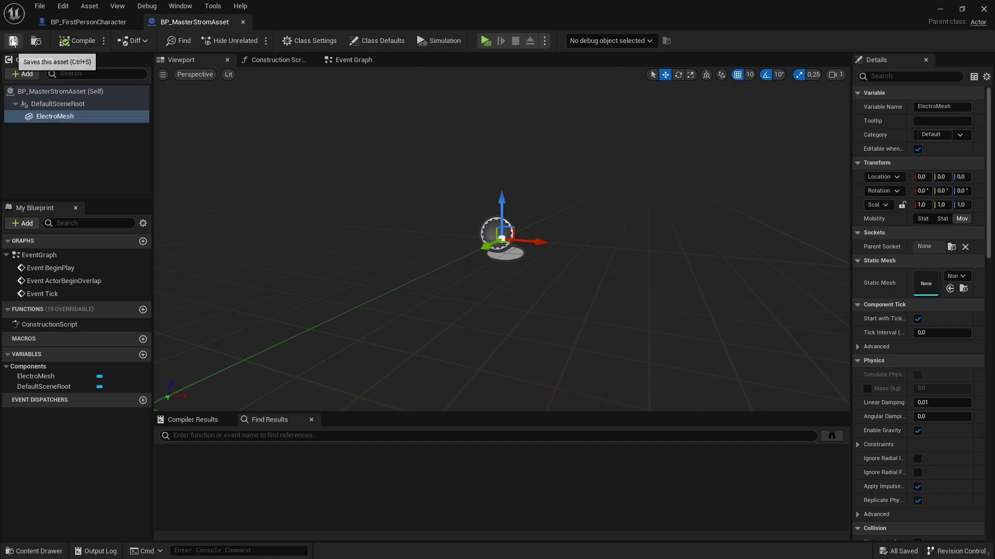
Frame ElectroMesh in the preview and resize the Details panel
{"action": "double_click", "coordinate": [57, 116]}
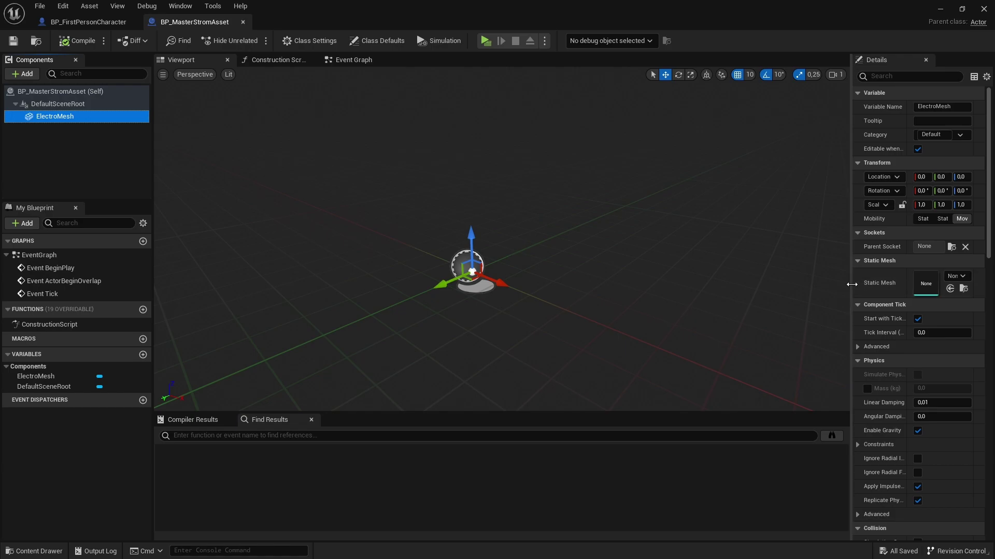
{"action": "left_click_drag", "start_coordinate": [853, 288], "coordinate": [648, 288]}
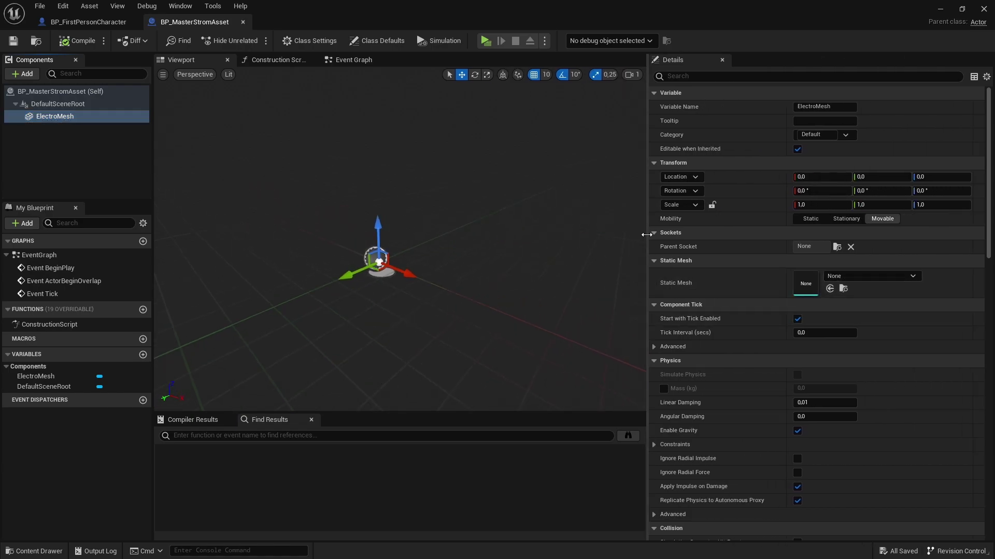
{"action": "left_click_drag", "start_coordinate": [647, 233], "coordinate": [711, 235]}
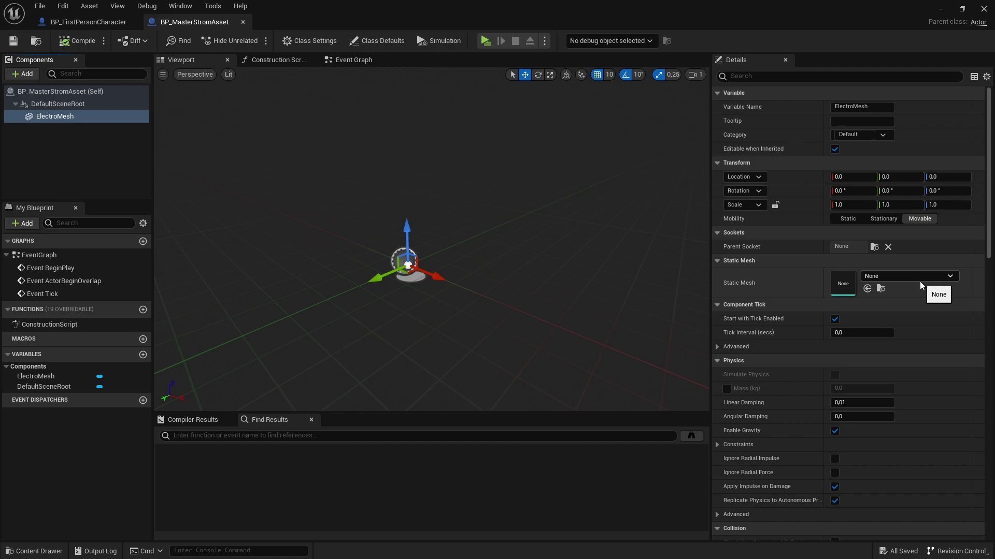
Switch to the Epic Games Launcher and close it to return to the editor
{"action": "key", "text": "alt+Tab"}
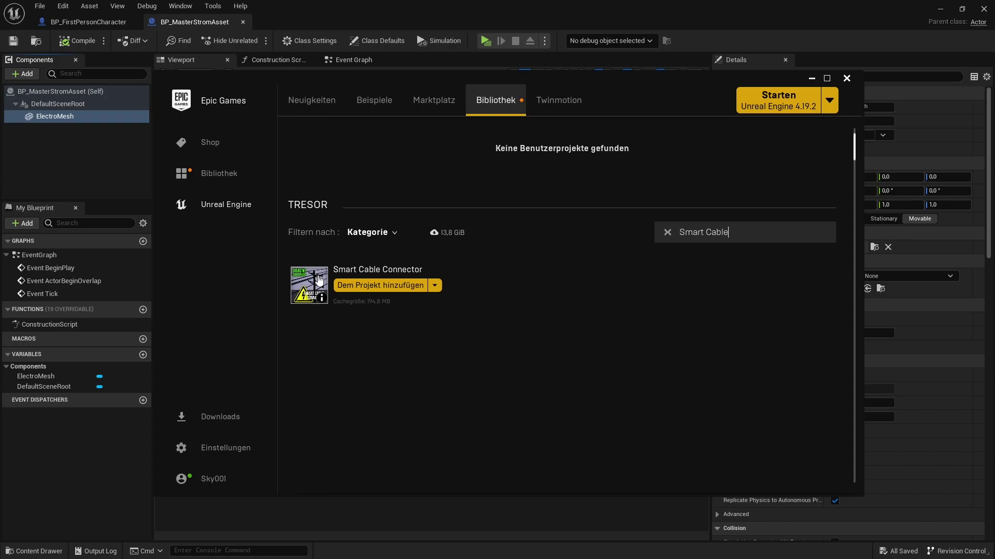
{"action": "left_click", "coordinate": [271, 5]}
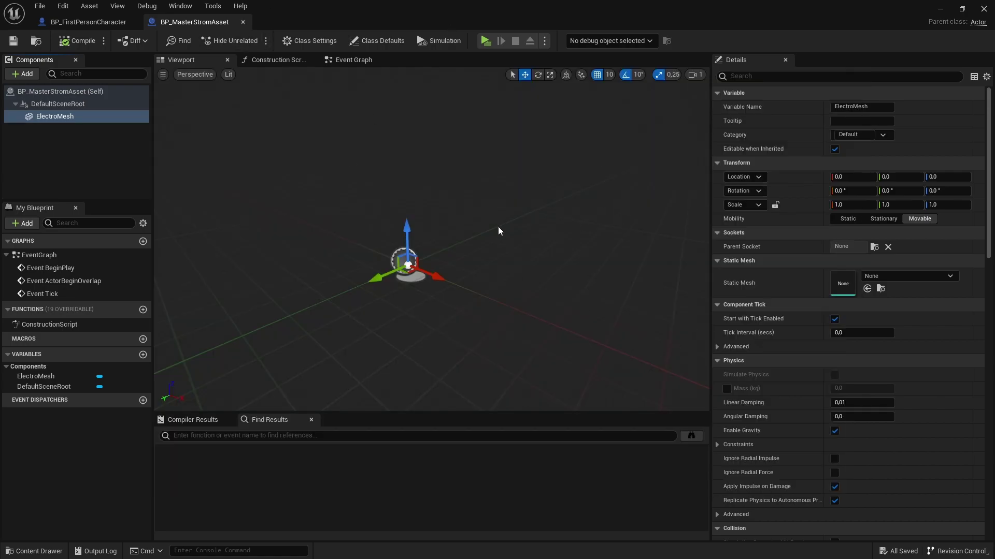
Frame the empty ElectroMesh, search the Static Mesh picker for Cube, then leave without choosing
{"action": "key", "text": "f"}
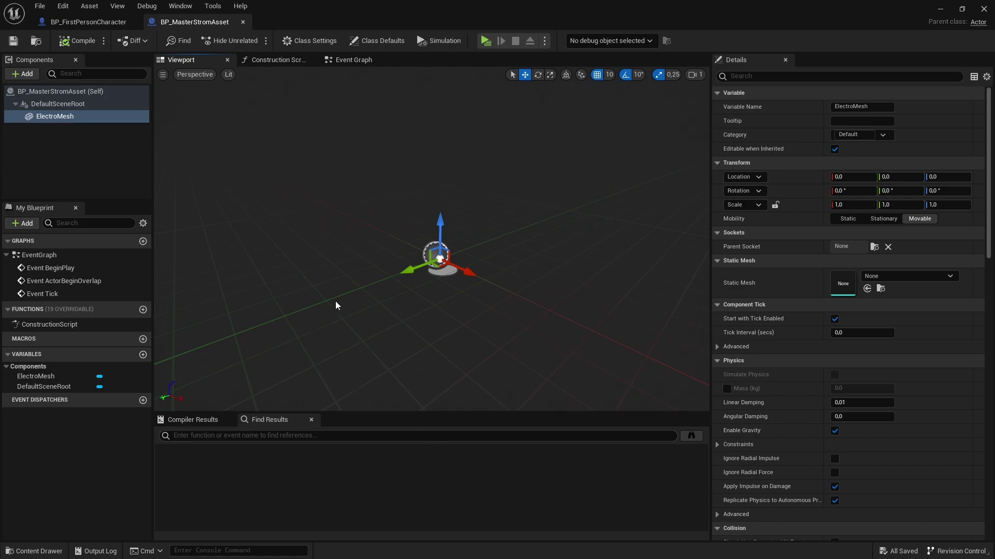
{"action": "right_click_drag", "start_coordinate": [334, 300], "coordinate": [593, 307]}
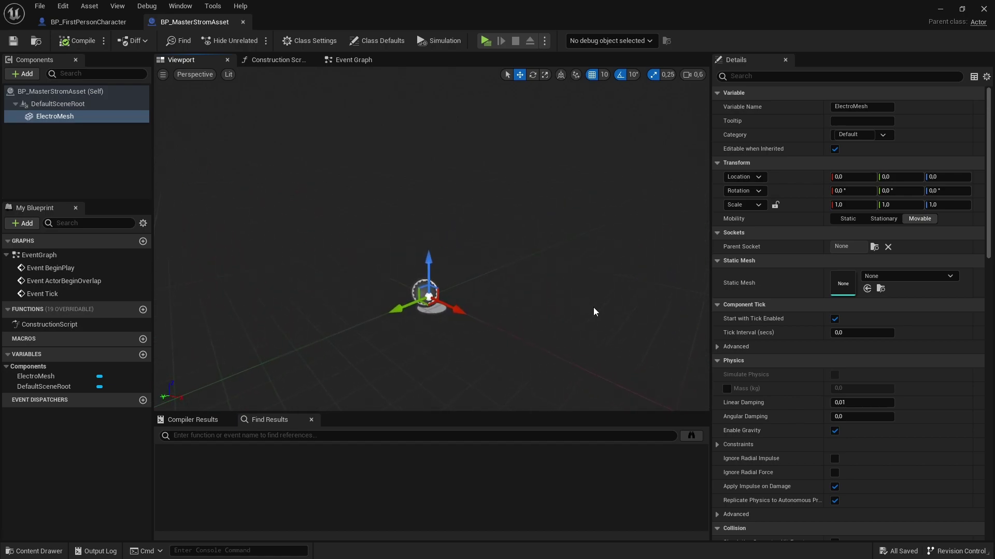
{"action": "left_click", "coordinate": [907, 276]}
{"action": "type", "text": "Cube"}
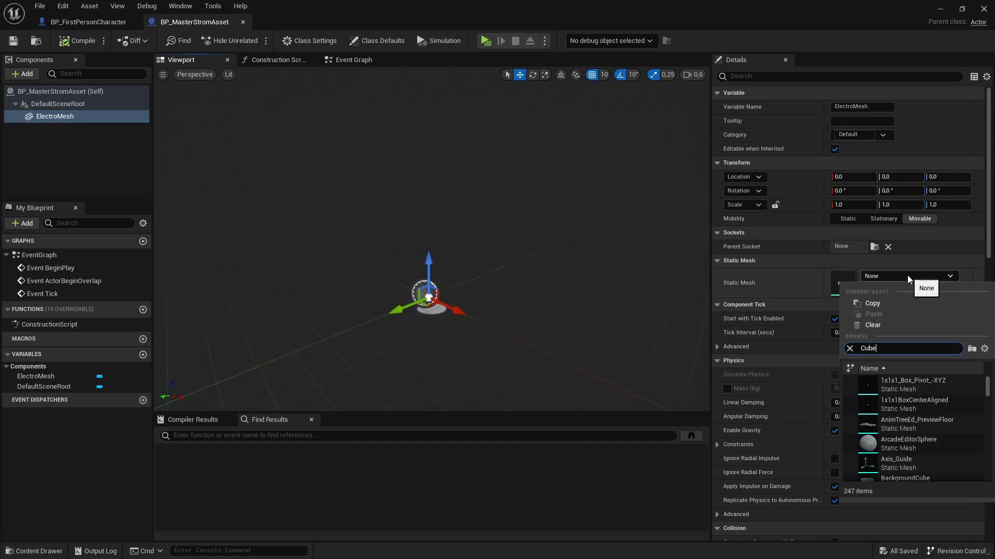
{"action": "scroll", "coordinate": [904, 418], "scroll_direction": "down", "scroll_amount": 2}
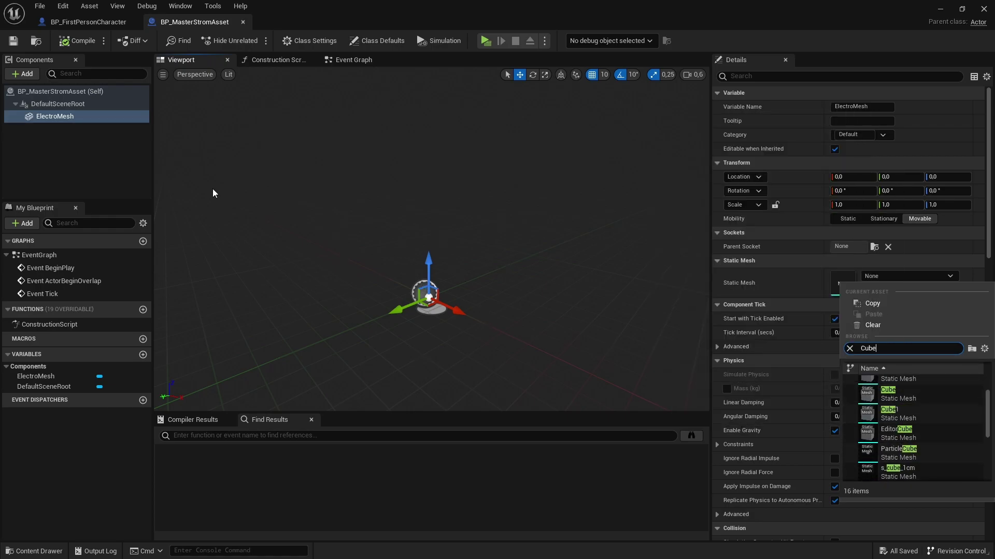
{"action": "left_click", "coordinate": [55, 117]}
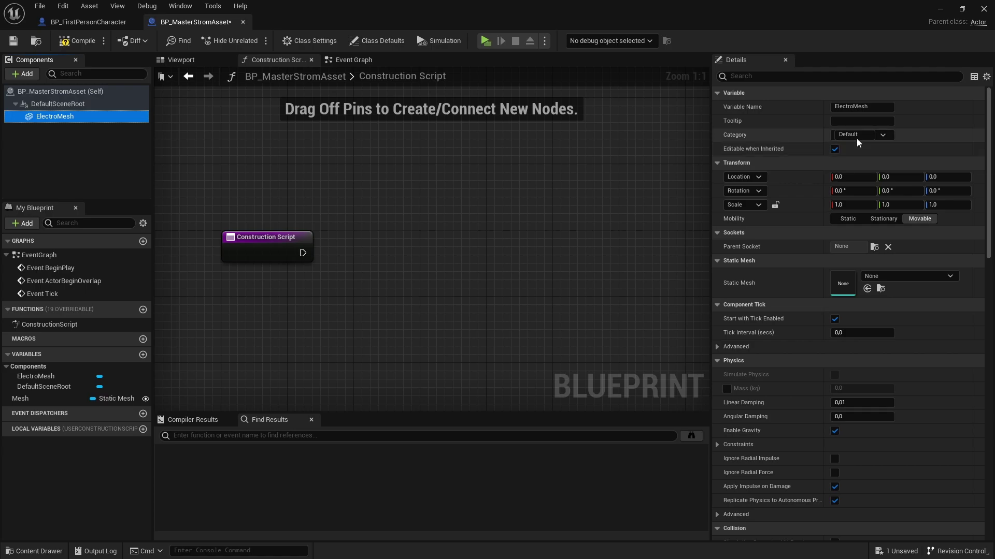
Save BP_MasterStromAsset and reselect the ElectroMesh component
{"action": "left_click", "coordinate": [13, 41]}
{"action": "right_click_drag", "start_coordinate": [193, 140], "coordinate": [279, 158]}
{"action": "left_click", "coordinate": [55, 118]}
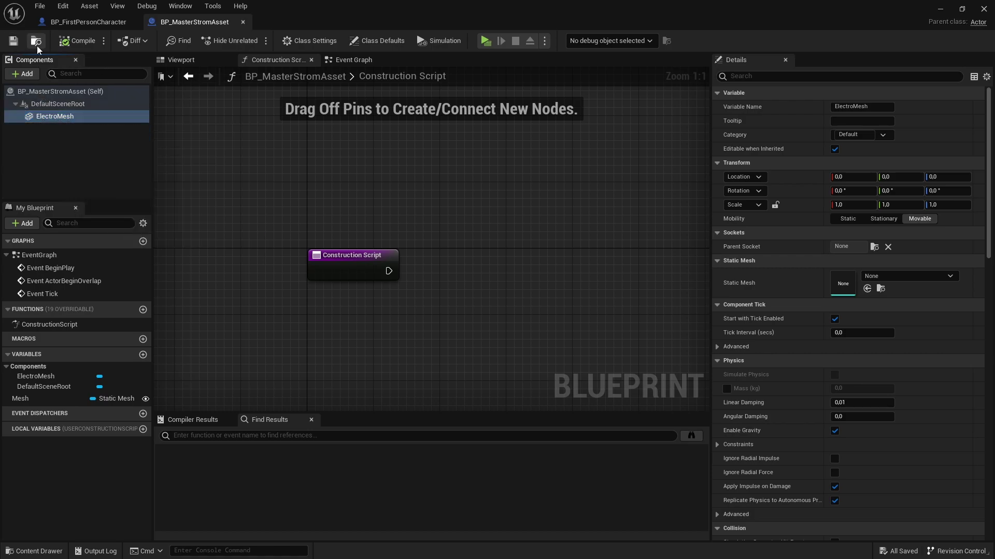
Create a child Blueprint class BP_Strommast from BP_MasterStromAsset
{"action": "left_click", "coordinate": [36, 42]}
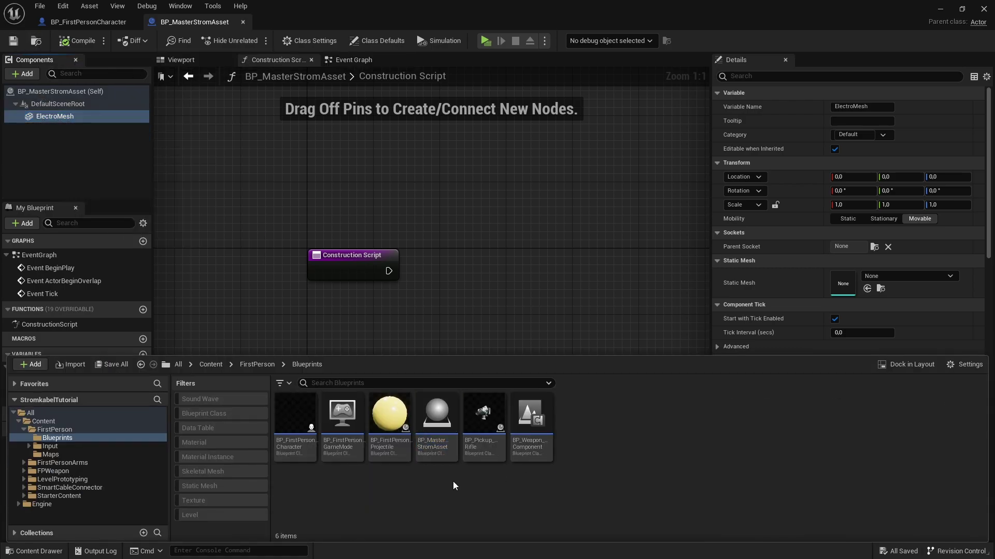
{"action": "right_click", "coordinate": [434, 437]}
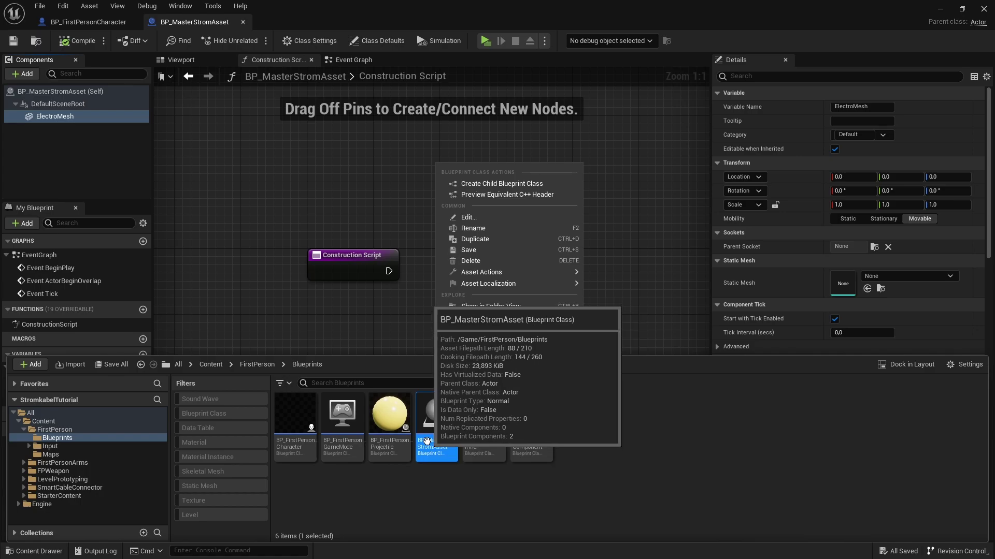
{"action": "left_click", "coordinate": [501, 184]}
{"action": "type", "text": "_Stromma"}
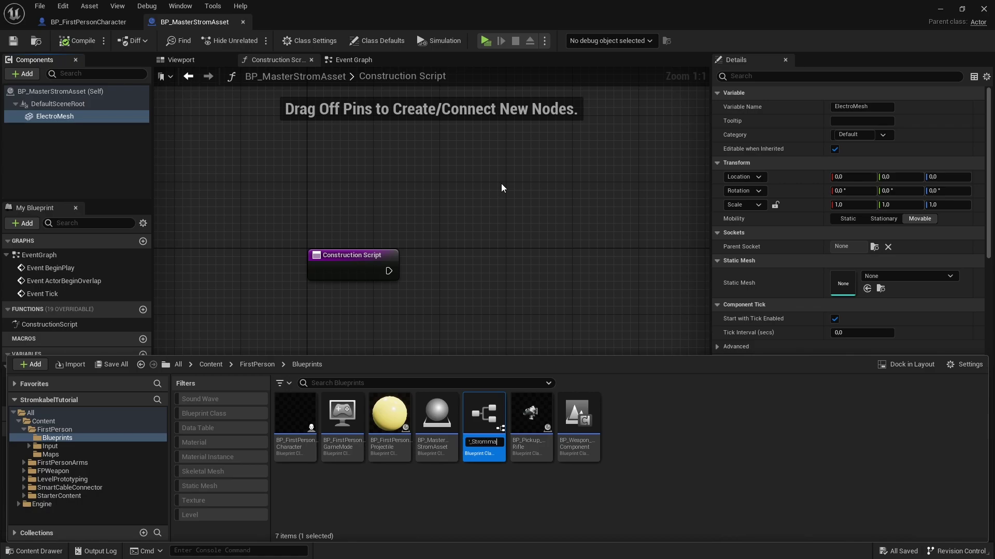
{"action": "key", "text": "Return"}
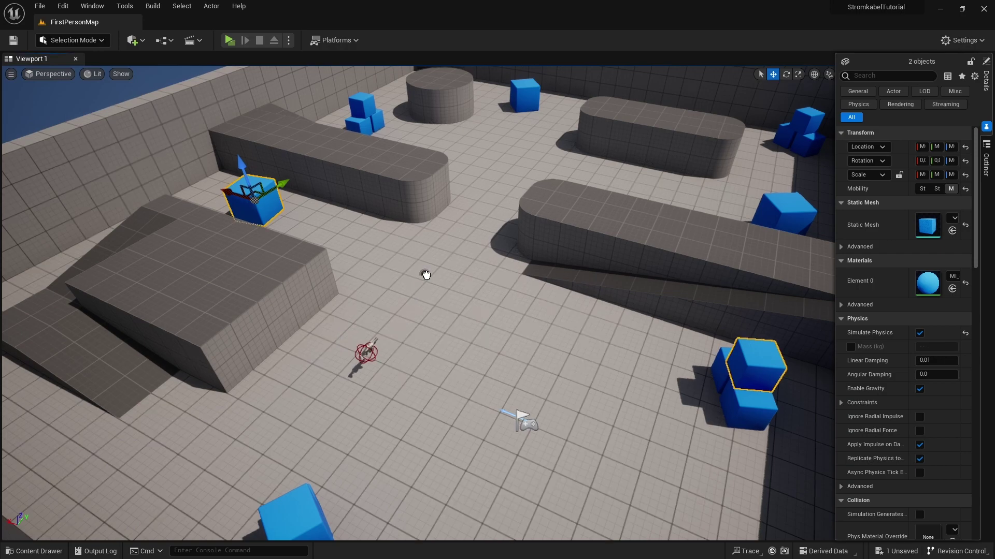
Place a BP_Strommast actor in the level, then delete BP_MasterStromAsset's Mesh variable and save
{"action": "left_click_drag", "start_coordinate": [425, 275], "coordinate": [426, 275]}
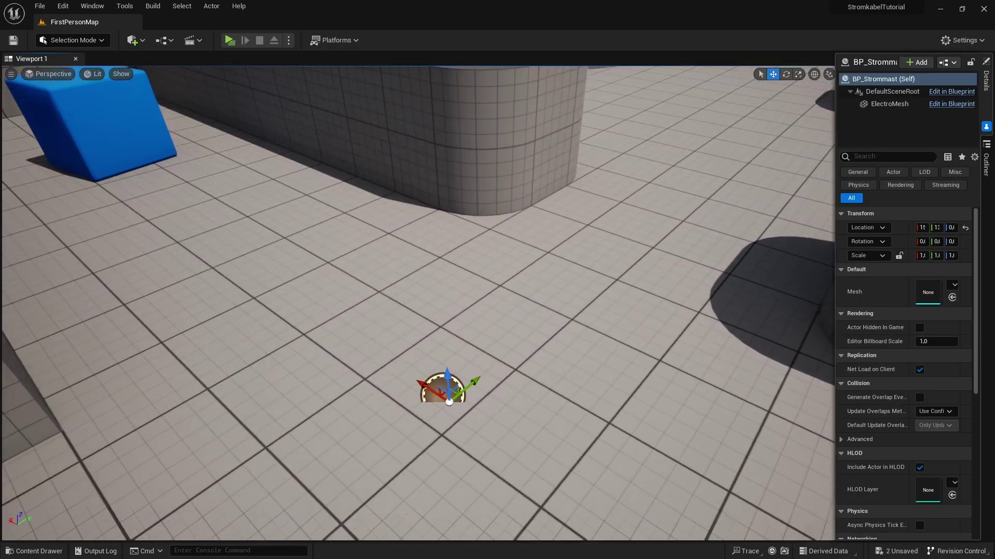
{"action": "left_click", "coordinate": [951, 103]}
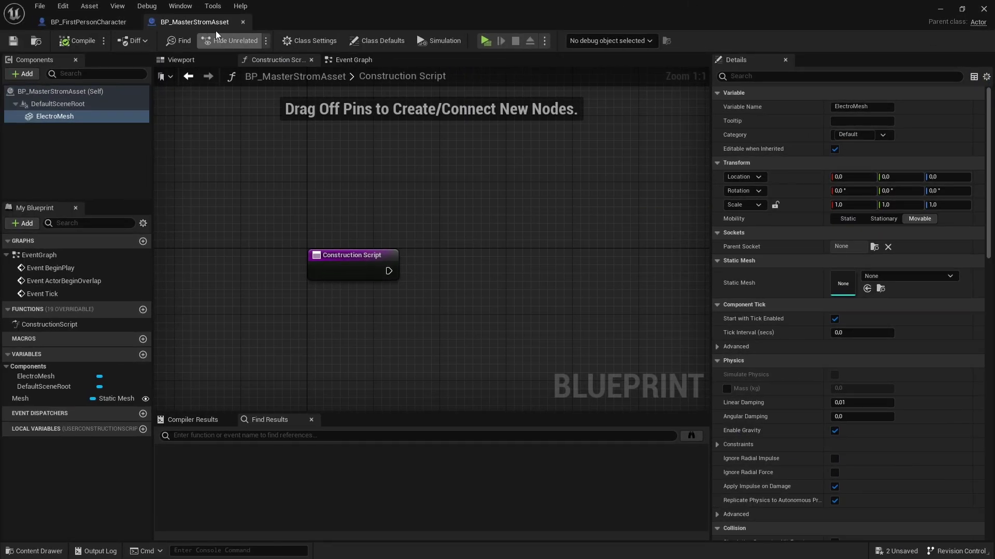
{"action": "left_click", "coordinate": [40, 397]}
{"action": "key", "text": "Delete"}
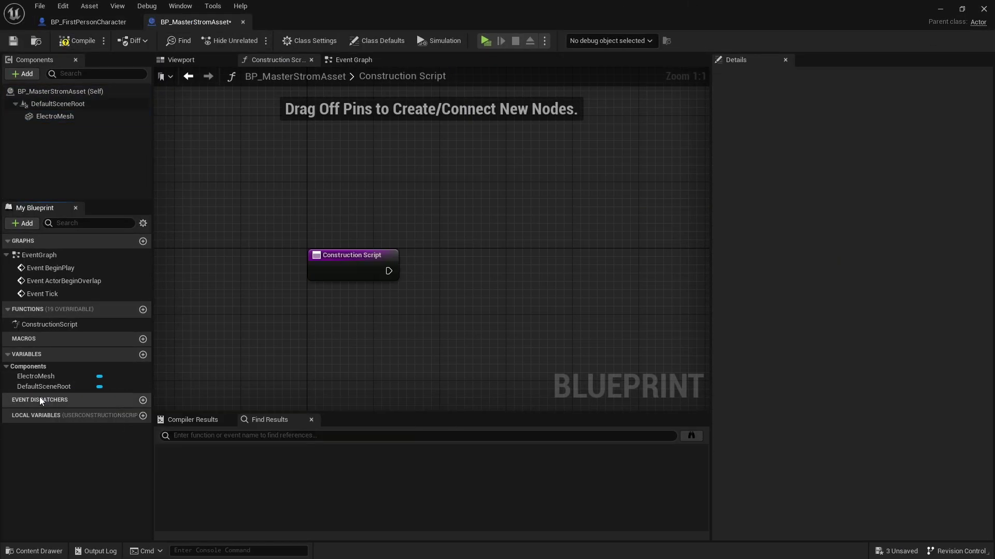
{"action": "left_click", "coordinate": [14, 40]}
{"action": "left_click", "coordinate": [36, 40]}
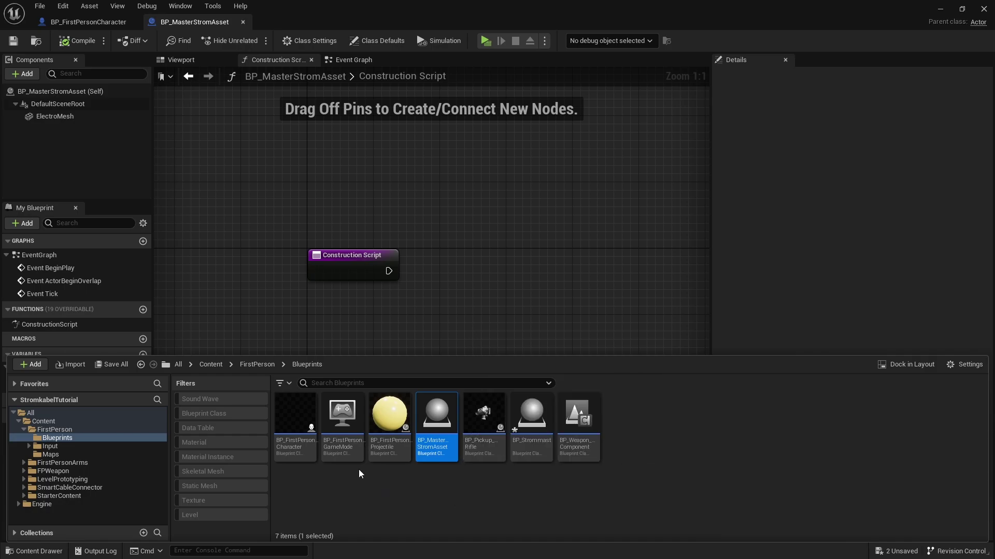
Open BP_Strommast, select ElectroMesh, and browse to the SmartCableConnector meshes
{"action": "double_click", "coordinate": [537, 454]}
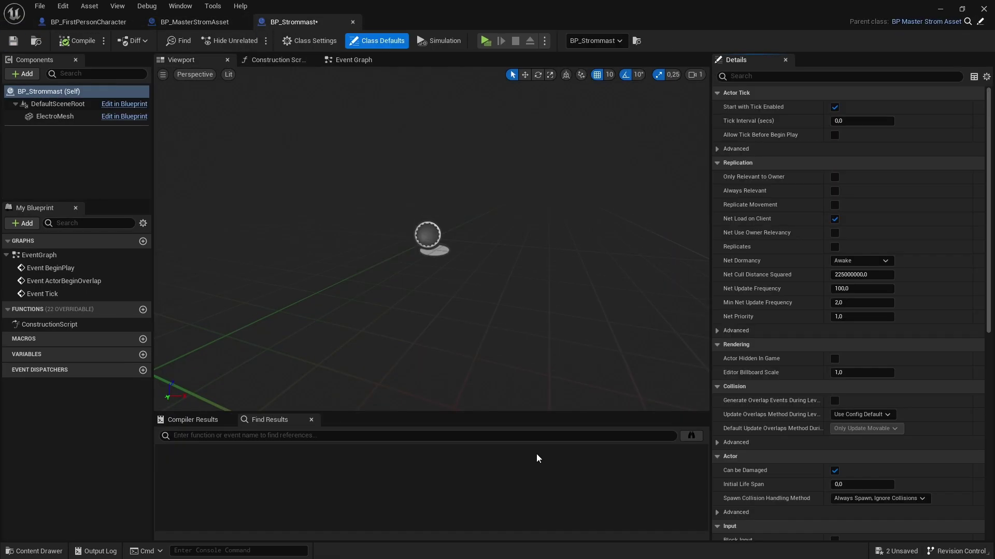
{"action": "left_click", "coordinate": [72, 117]}
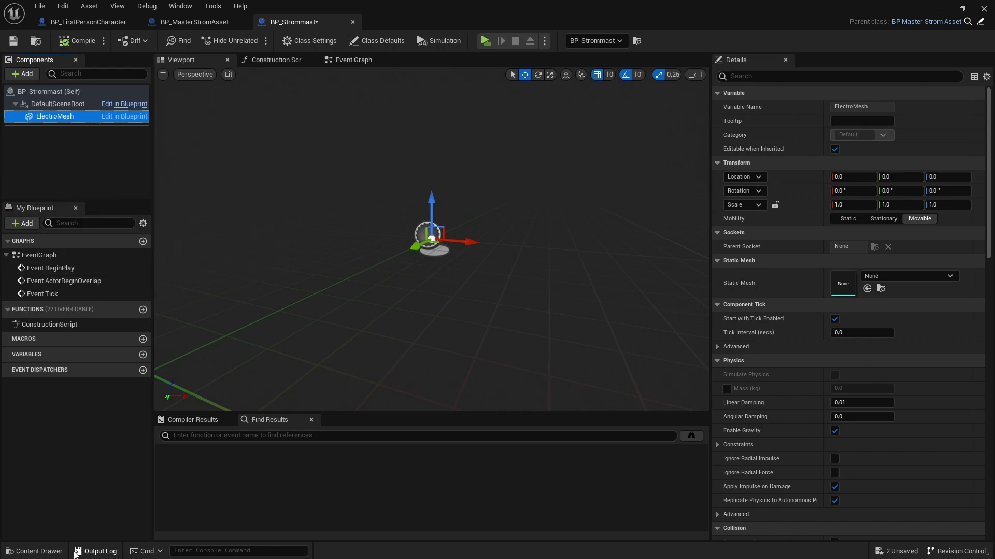
{"action": "left_click", "coordinate": [37, 551]}
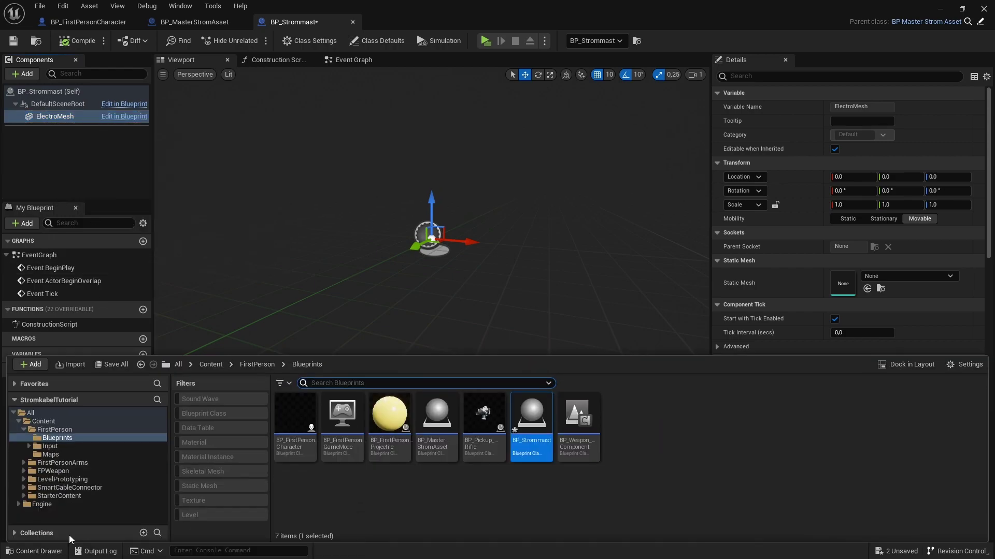
{"action": "left_click", "coordinate": [67, 488]}
{"action": "double_click", "coordinate": [436, 414]}
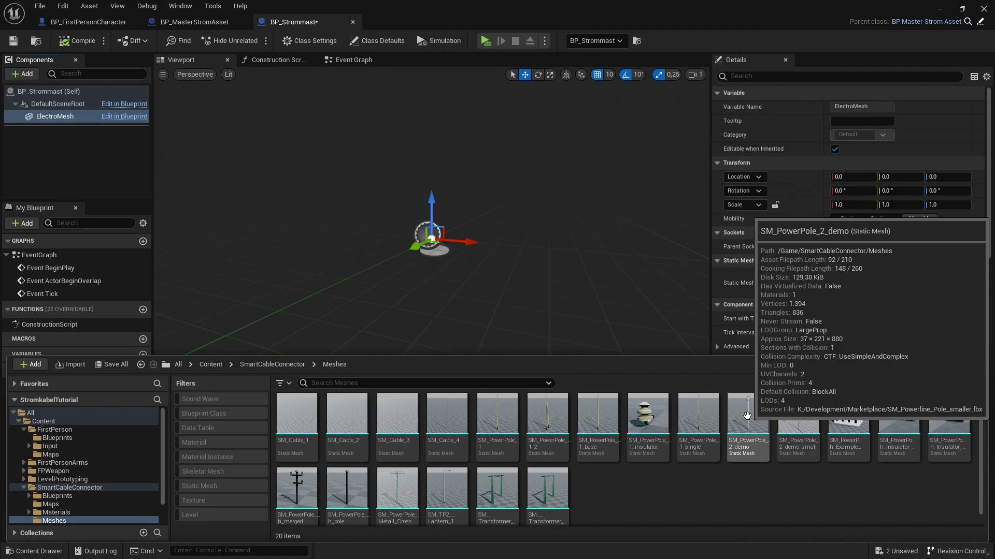
Assign SM_PowerPole_1_single to ElectroMesh, save, and view the pole in the level
{"action": "left_click", "coordinate": [751, 455]}
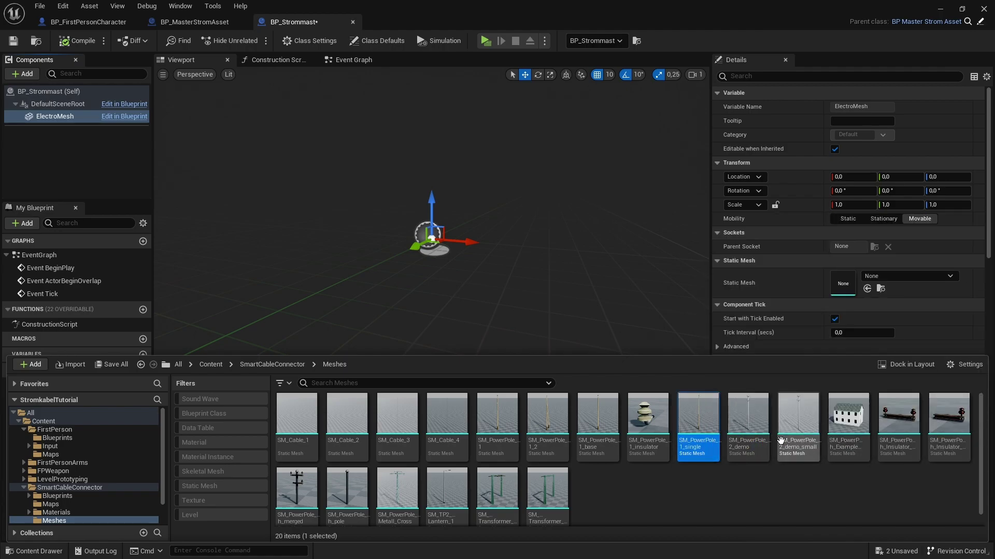
{"action": "left_click", "coordinate": [700, 426]}
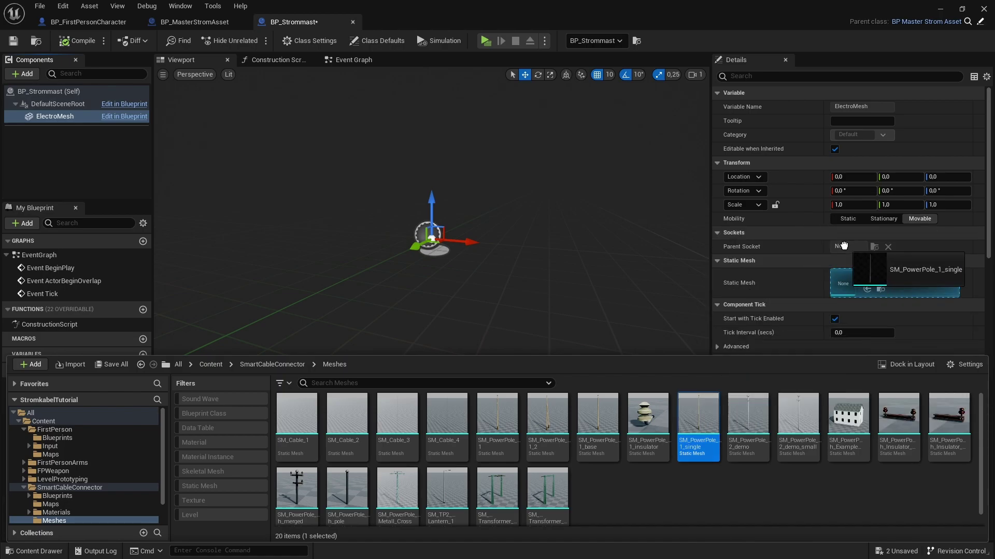
{"action": "left_click_drag", "start_coordinate": [700, 426], "coordinate": [843, 283]}
{"action": "key", "text": "f"}
{"action": "mouse_move", "coordinate": [432, 238]}
{"action": "right_mouse_down"}
{"action": "mouse_move", "coordinate": [435, 249]}
{"action": "mouse_move", "coordinate": [233, 122]}
{"action": "right_mouse_up"}
{"action": "left_click", "coordinate": [14, 40]}
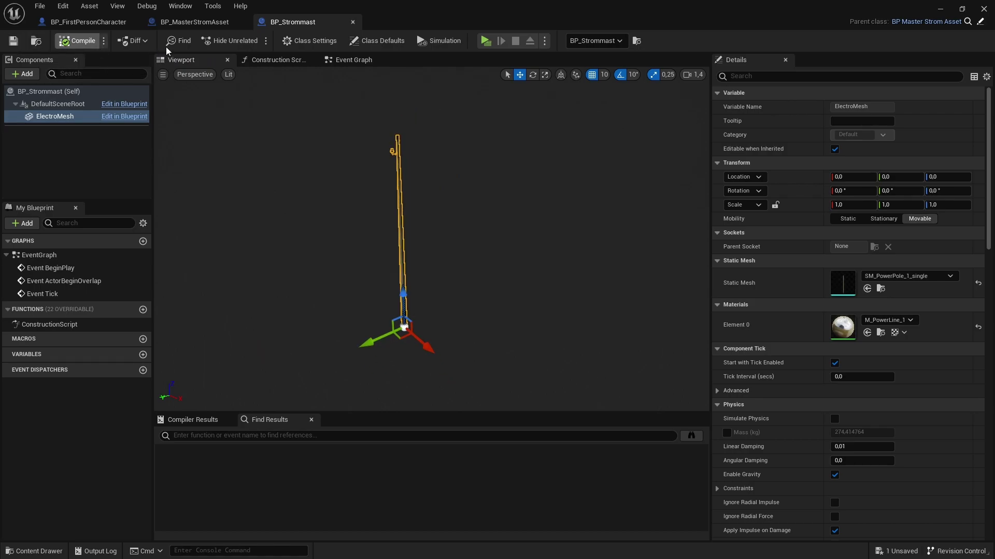
{"action": "key", "text": "alt+Tab"}
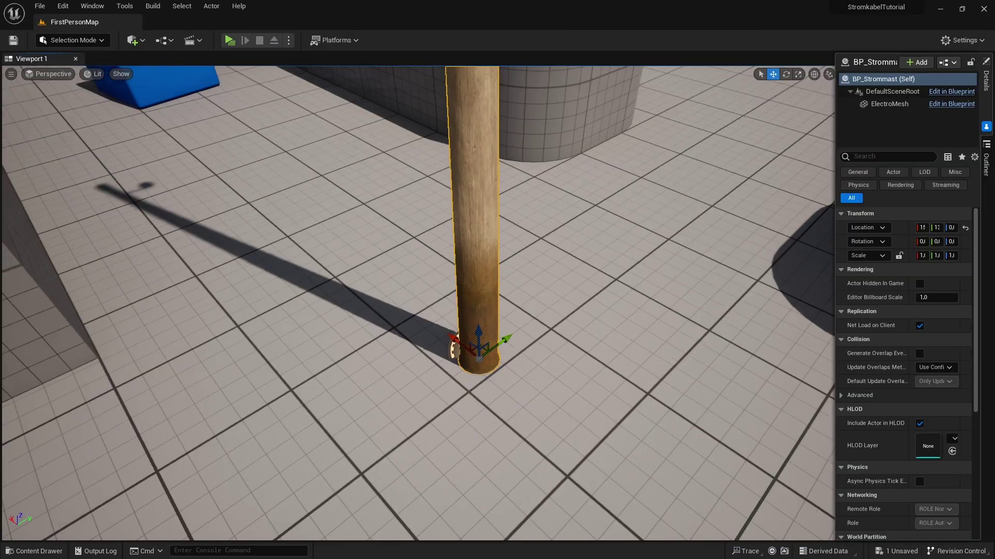
{"action": "mouse_move", "coordinate": [467, 259]}
{"action": "right_mouse_down"}
{"action": "mouse_move", "coordinate": [414, 233]}
{"action": "mouse_move", "coordinate": [414, 155]}
{"action": "mouse_move", "coordinate": [414, 311]}
{"action": "mouse_move", "coordinate": [436, 300]}
{"action": "right_mouse_up"}
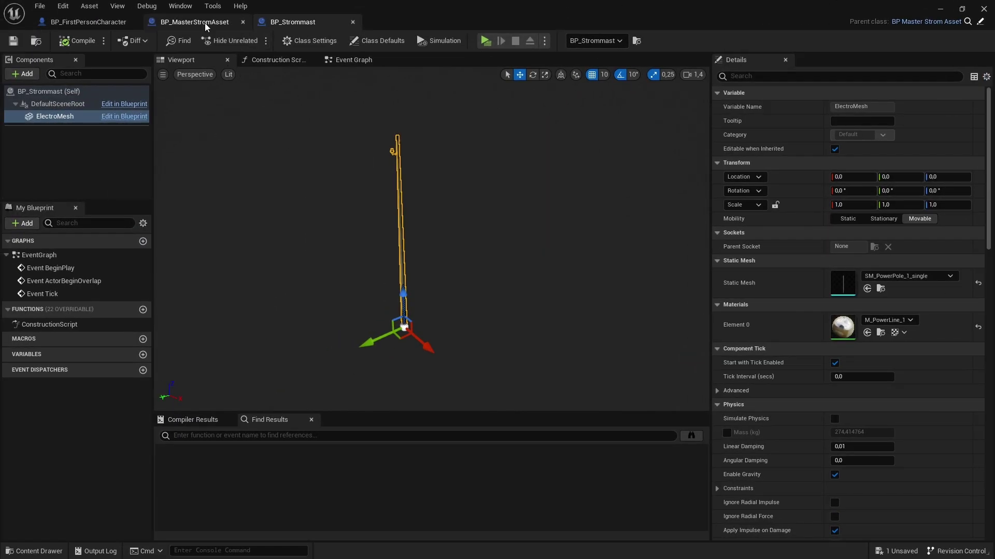
In BP_FirstPersonCharacter's graph, disconnect the second Branch's True output from the cast
{"action": "left_click", "coordinate": [204, 23]}
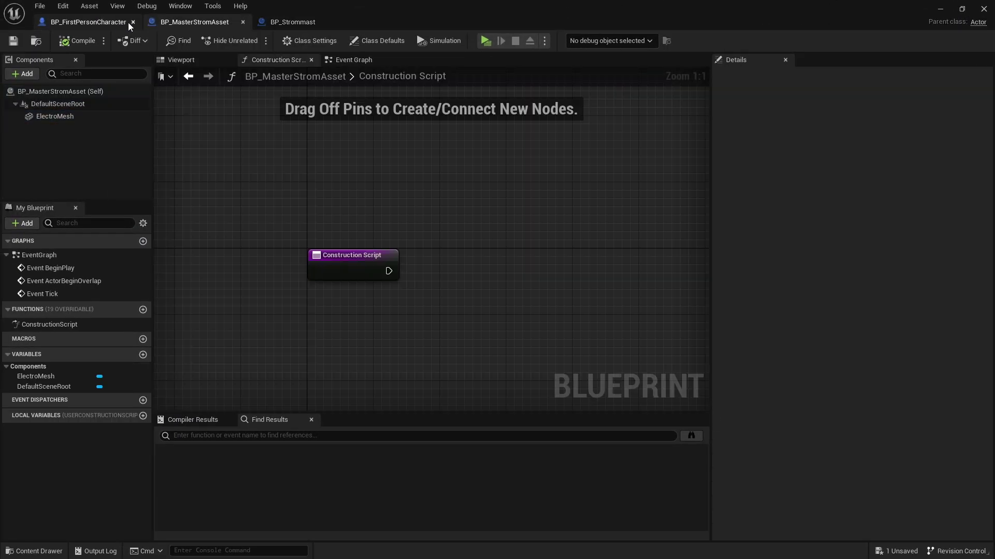
{"action": "left_click", "coordinate": [117, 23]}
{"action": "mouse_move", "coordinate": [315, 228]}
{"action": "right_mouse_down"}
{"action": "mouse_move", "coordinate": [522, 259]}
{"action": "mouse_move", "coordinate": [354, 250]}
{"action": "right_mouse_up"}
{"action": "scroll", "coordinate": [523, 259], "scroll_direction": "down", "scroll_amount": 2}
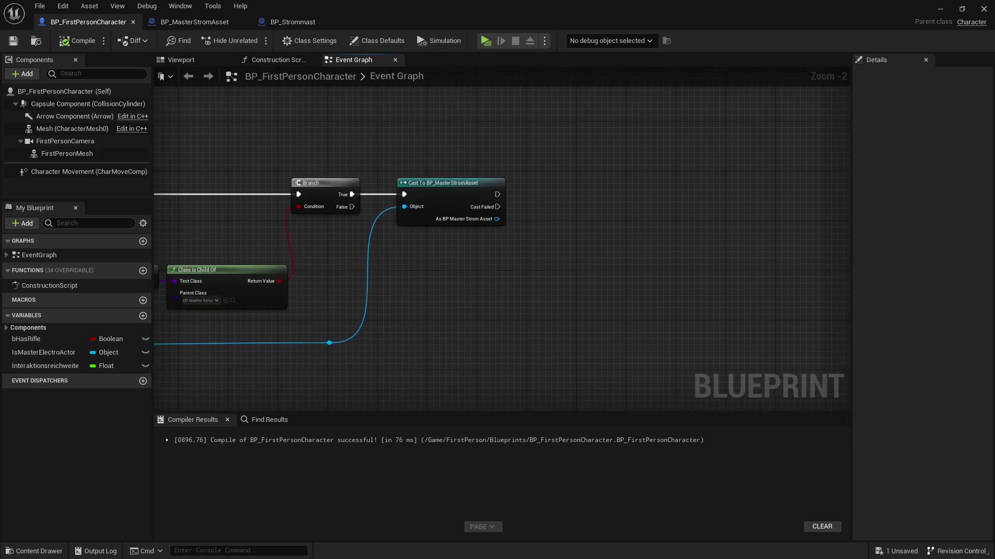
{"action": "left_click_drag", "start_coordinate": [575, 143], "coordinate": [396, 261]}
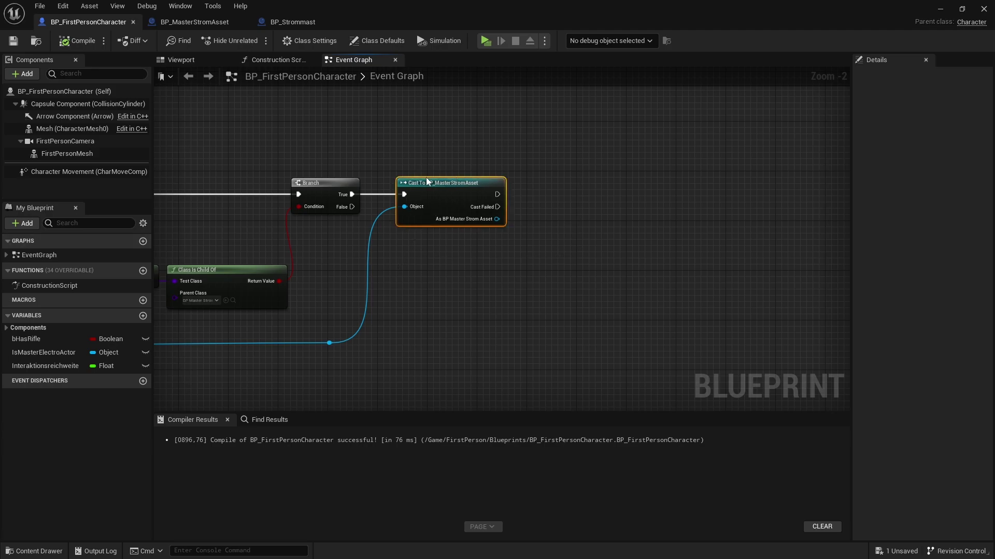
{"action": "scroll", "coordinate": [348, 182], "scroll_direction": "up", "scroll_amount": 2}
{"action": "right_click_drag", "start_coordinate": [348, 183], "coordinate": [509, 218]}
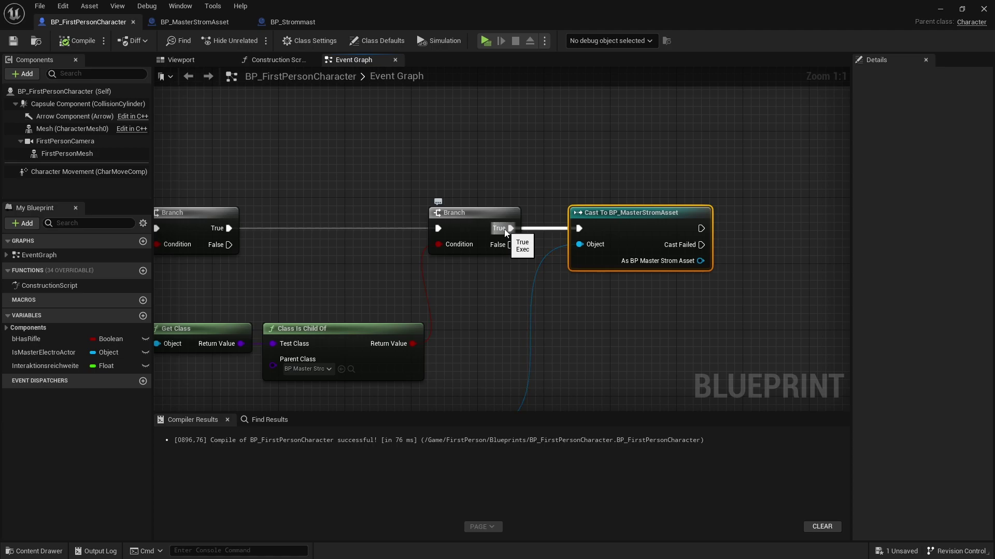
{"action": "left_click", "coordinate": [505, 229], "text": "alt"}
{"action": "left_click_drag", "start_coordinate": [509, 229], "coordinate": [579, 229]}
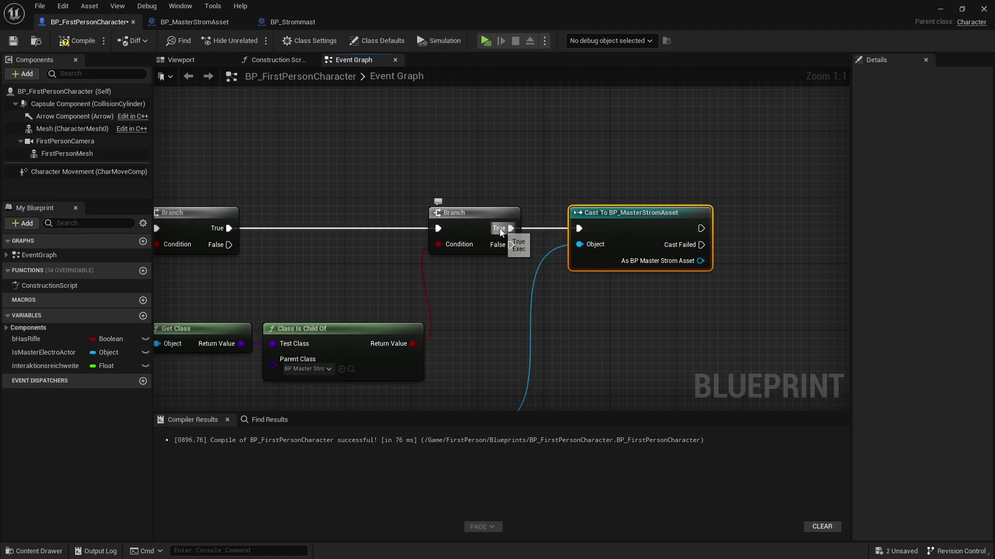
{"action": "left_click", "coordinate": [501, 231], "text": "alt"}
Add a Print String printing 'STROM!' on the Branch True path
{"action": "left_click_drag", "start_coordinate": [501, 231], "coordinate": [504, 146]}
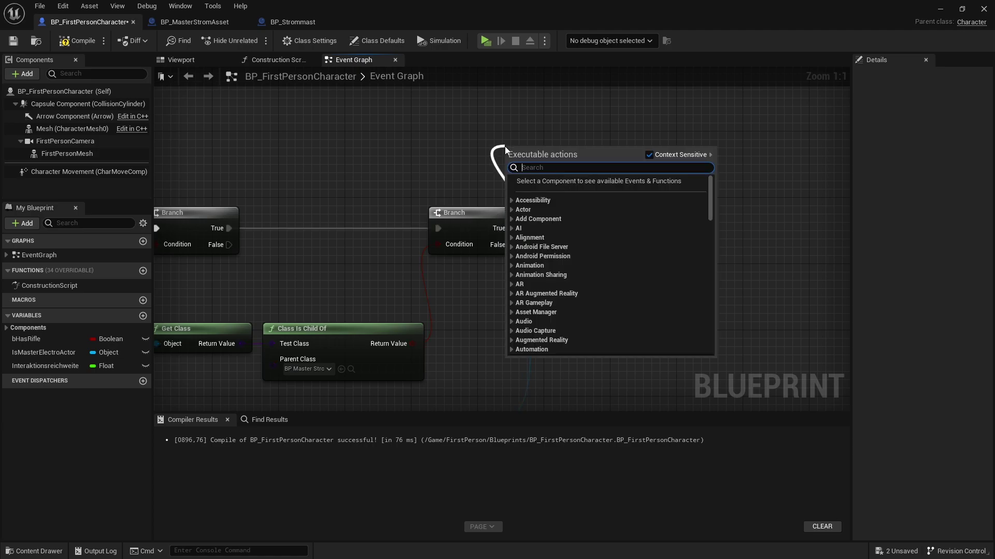
{"action": "type", "text": "print"}
{"action": "key", "text": "Return"}
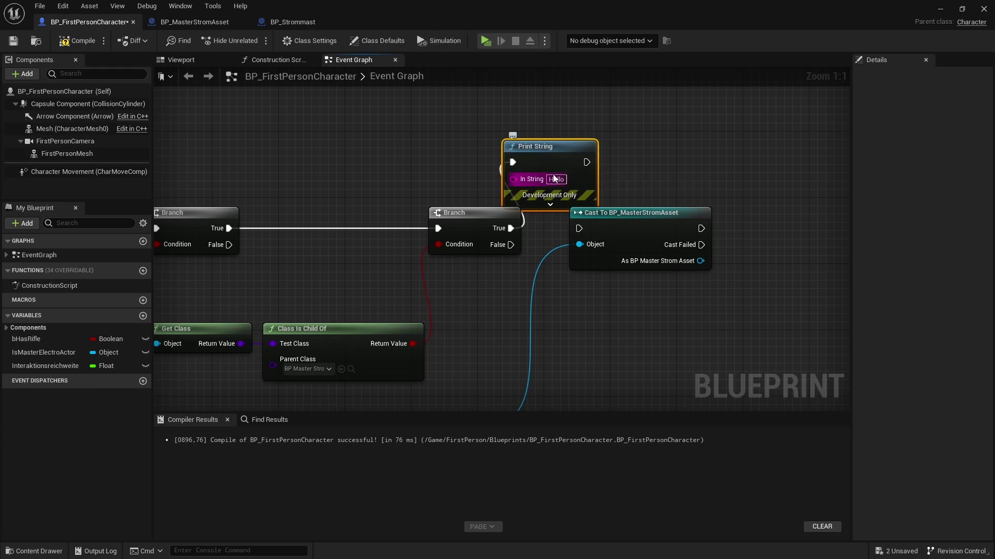
{"action": "left_click", "coordinate": [554, 179]}
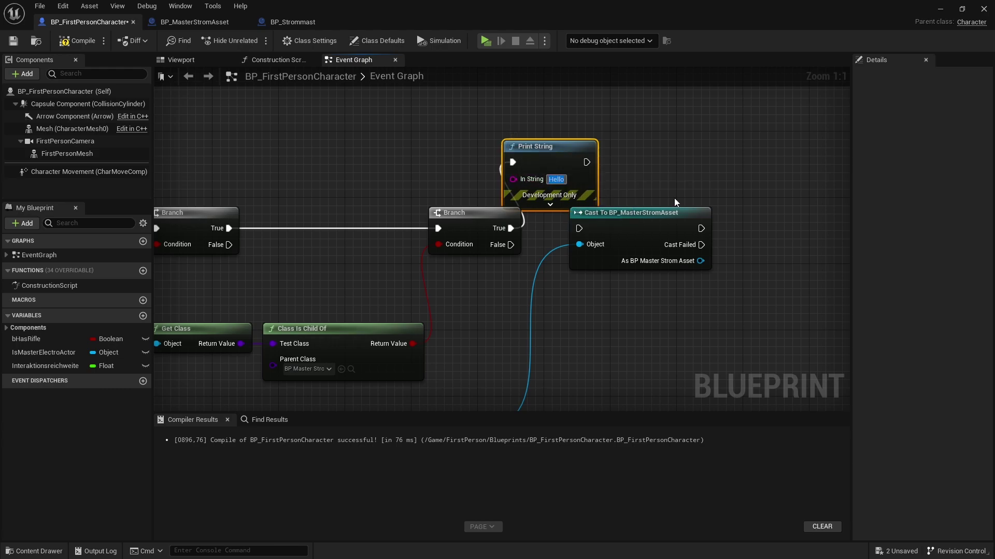
{"action": "type", "text": "STROM!"}
{"action": "key", "text": "Return"}
{"action": "left_click_drag", "start_coordinate": [507, 203], "coordinate": [507, 171]}
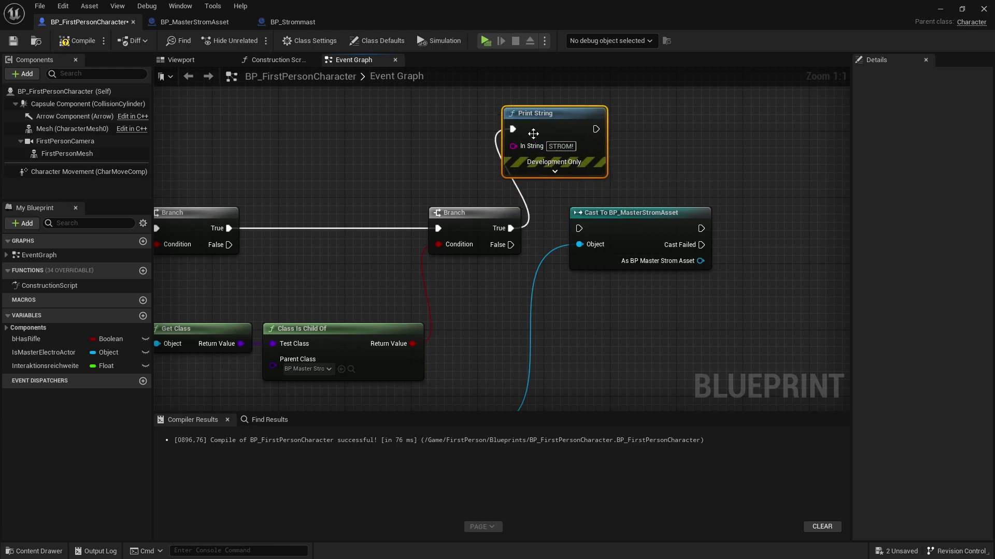
Duplicate the print node, wire it to Branch False, and set its text to 'Non'
{"action": "key", "text": "ctrl+c"}
{"action": "key", "text": "ctrl+v"}
{"action": "mouse_move", "coordinate": [556, 350]}
{"action": "left_mouse_down"}
{"action": "mouse_move", "coordinate": [563, 300]}
{"action": "mouse_move", "coordinate": [511, 245]}
{"action": "left_mouse_up"}
{"action": "left_click", "coordinate": [616, 328]}
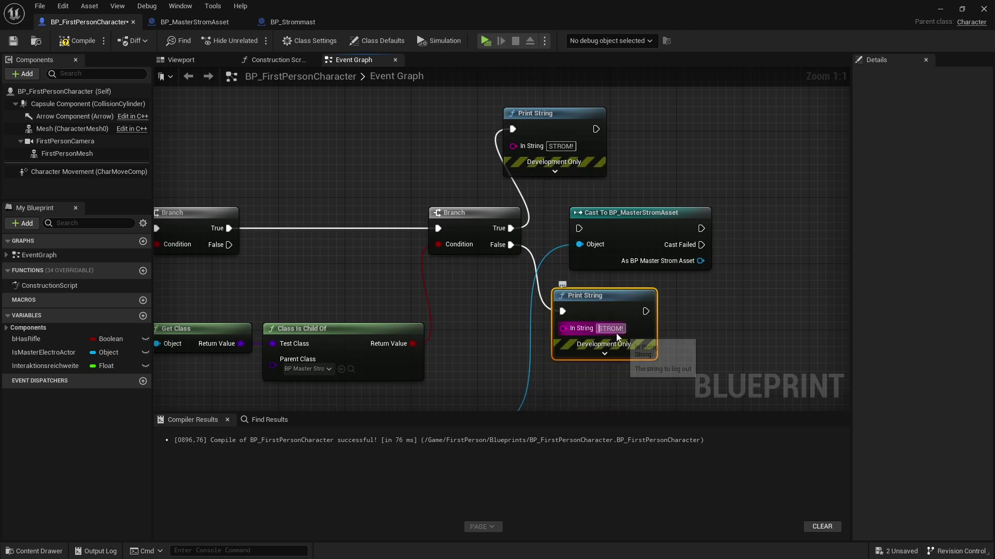
{"action": "type", "text": "Non"}
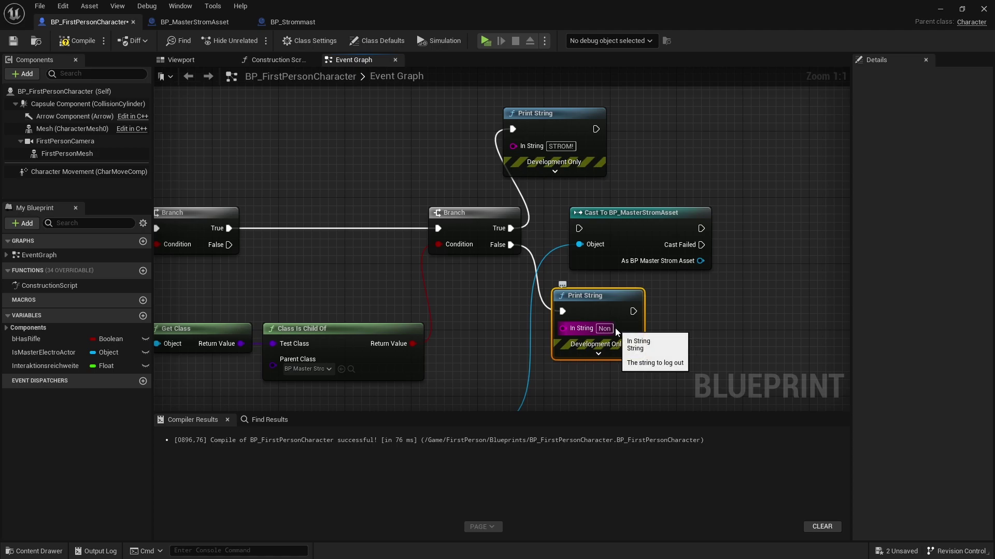
{"action": "key", "text": "Return"}
Review the Branch, class check and both print nodes in the graph
{"action": "right_click_drag", "start_coordinate": [457, 235], "coordinate": [542, 206]}
{"action": "left_click_drag", "start_coordinate": [341, 157], "coordinate": [251, 265]}
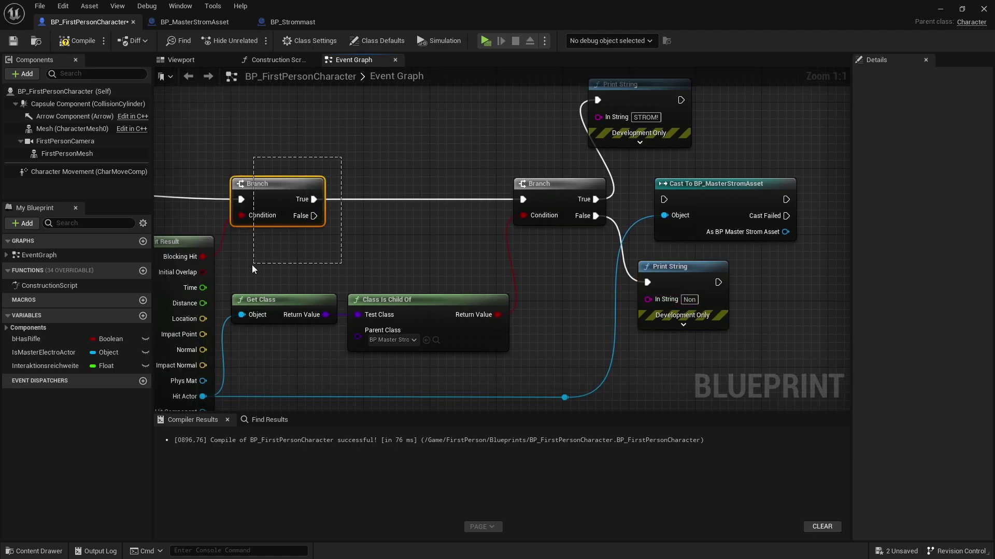
{"action": "right_click_drag", "start_coordinate": [447, 157], "coordinate": [435, 136]}
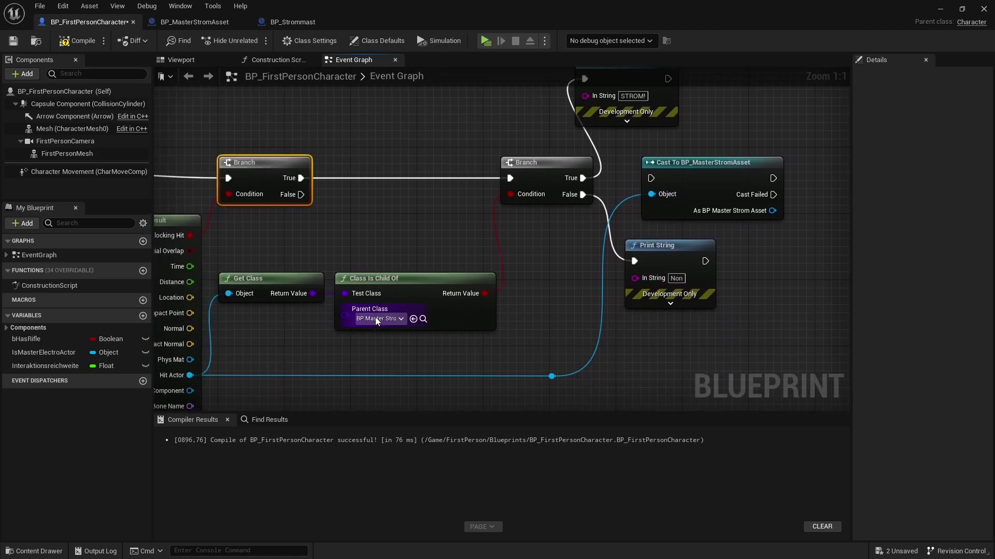
{"action": "right_click_drag", "start_coordinate": [374, 320], "coordinate": [255, 348]}
{"action": "left_click", "coordinate": [541, 273]}
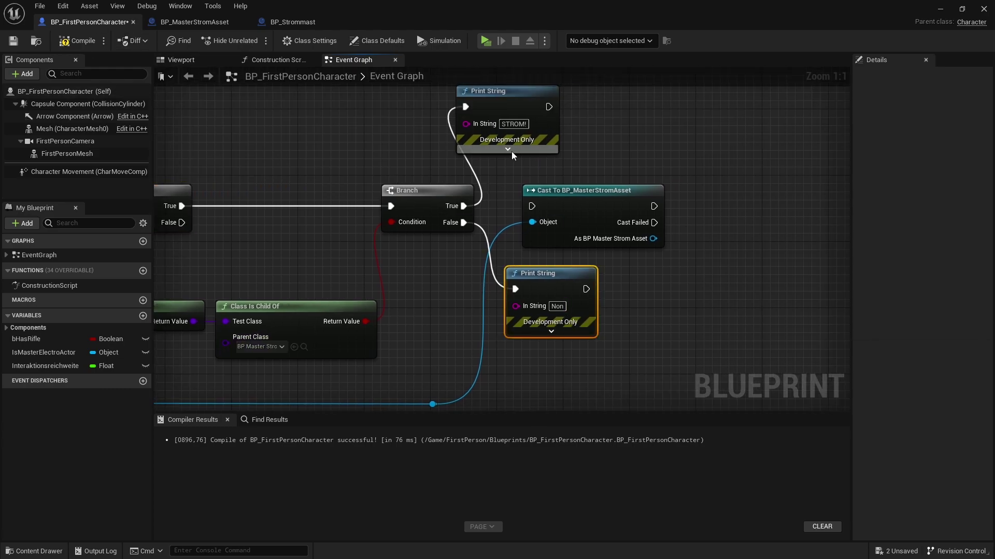
{"action": "right_click_drag", "start_coordinate": [512, 151], "coordinate": [513, 189]}
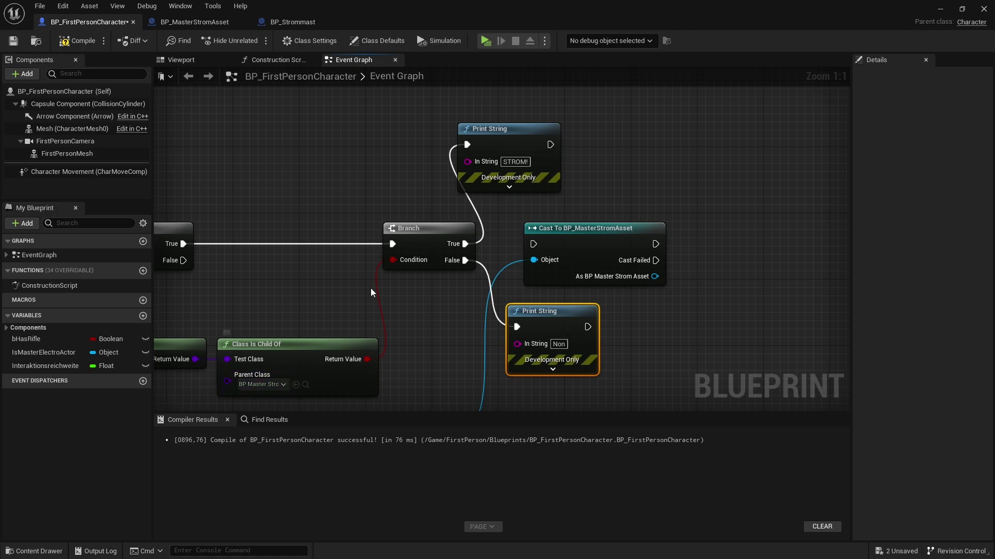
{"action": "left_click", "coordinate": [78, 40]}
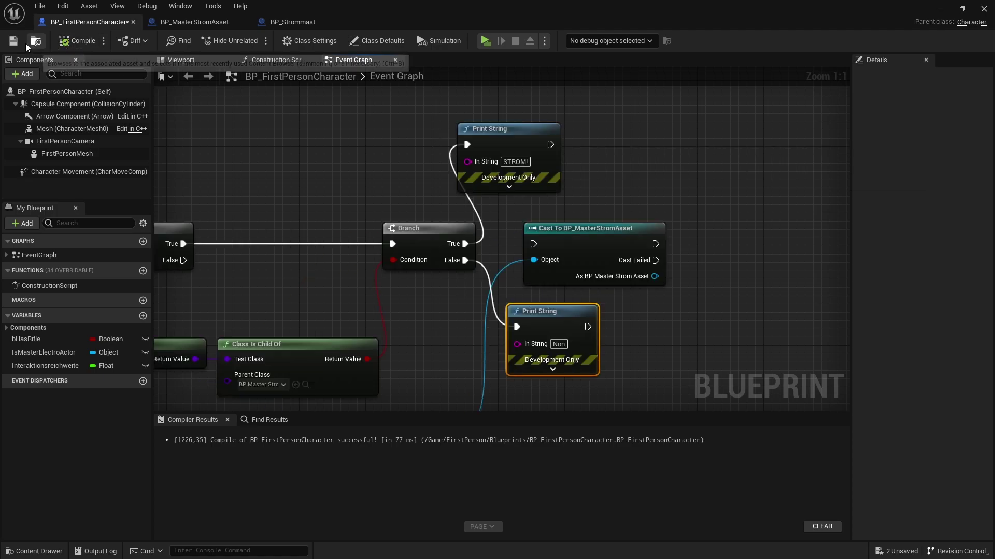
{"action": "left_click", "coordinate": [13, 41]}
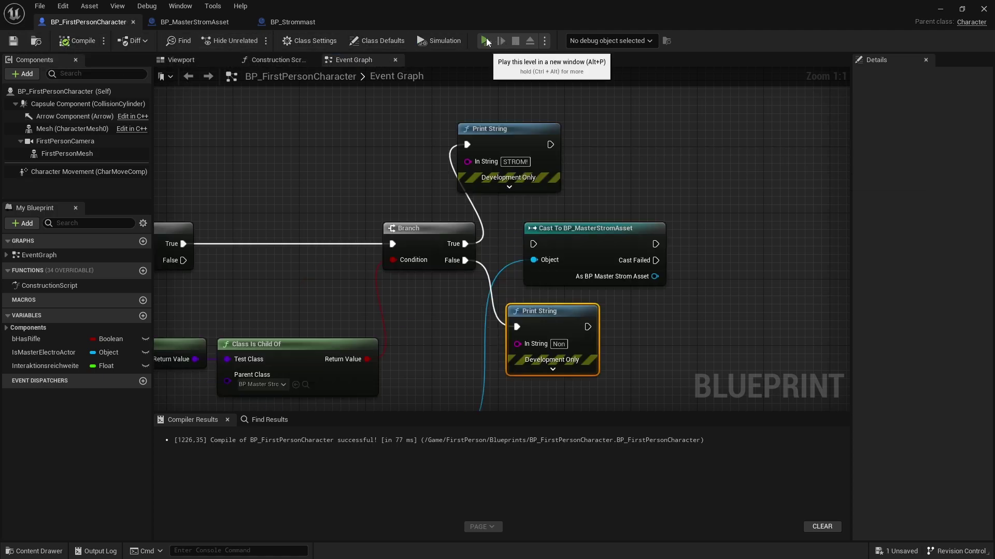
{"action": "left_click", "coordinate": [486, 41]}
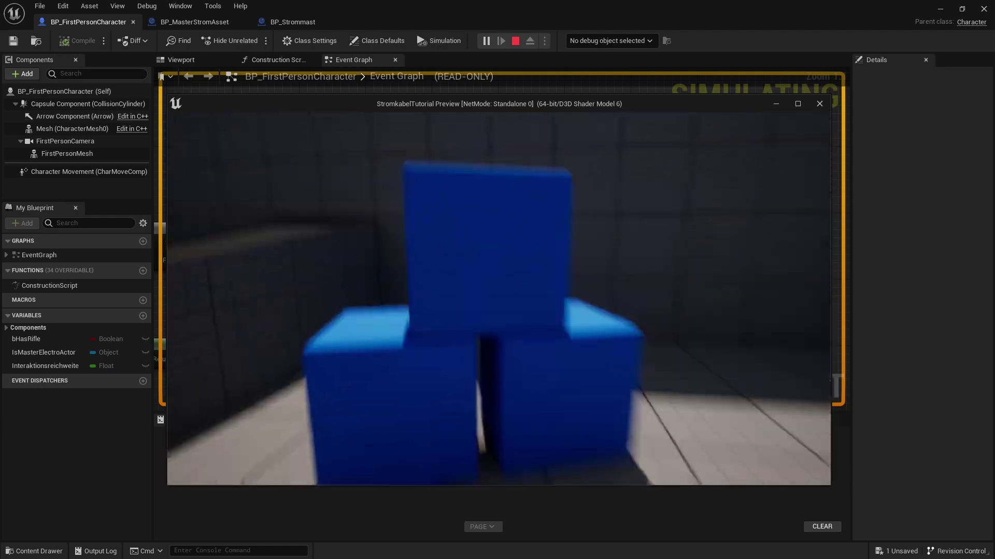
{"action": "key", "text": "space"}
{"action": "left_click", "coordinate": [498, 298]}
{"action": "left_click", "coordinate": [499, 299]}
{"action": "left_click", "coordinate": [498, 298]}
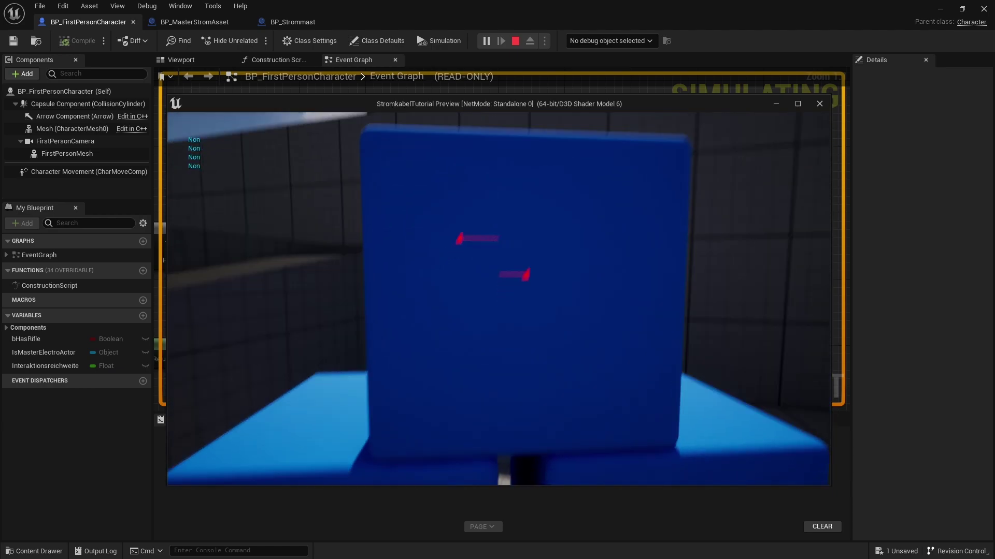
{"action": "left_click", "coordinate": [498, 298]}
{"action": "left_click", "coordinate": [499, 299]}
{"action": "key", "text": "s"}
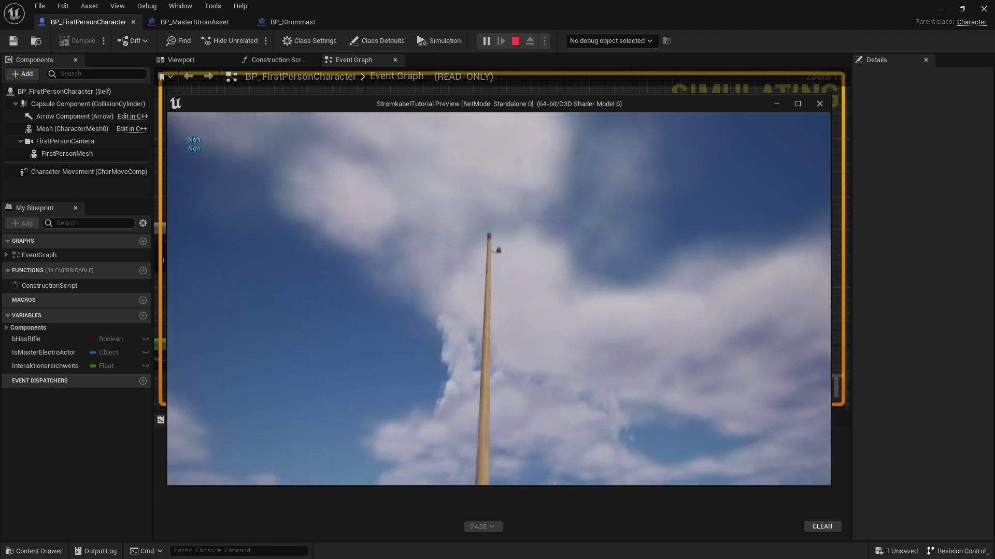
{"action": "key", "text": "w"}
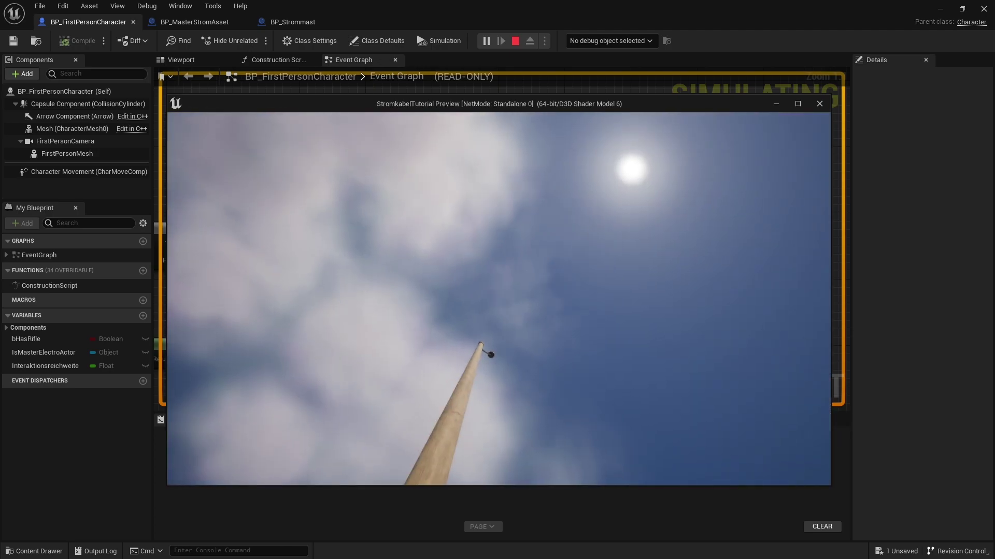
{"action": "key", "text": "w"}
{"action": "key", "text": "s"}
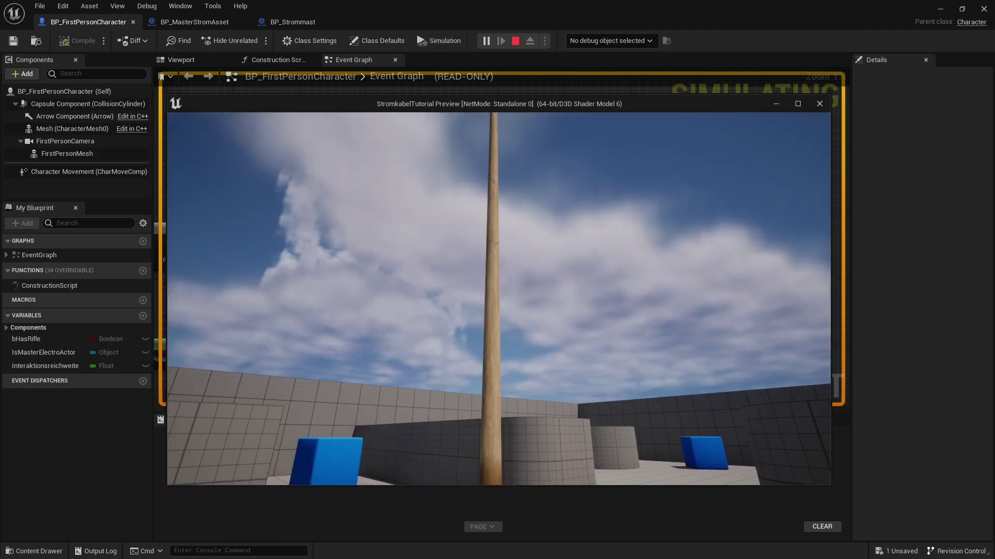
{"action": "key", "text": "w"}
{"action": "key", "text": "w"}
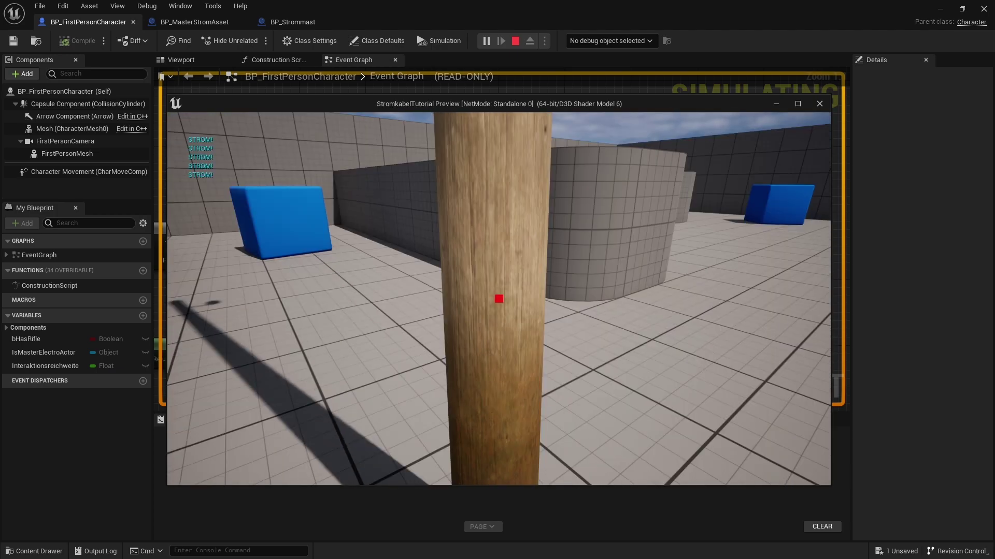
{"action": "key", "text": "s"}
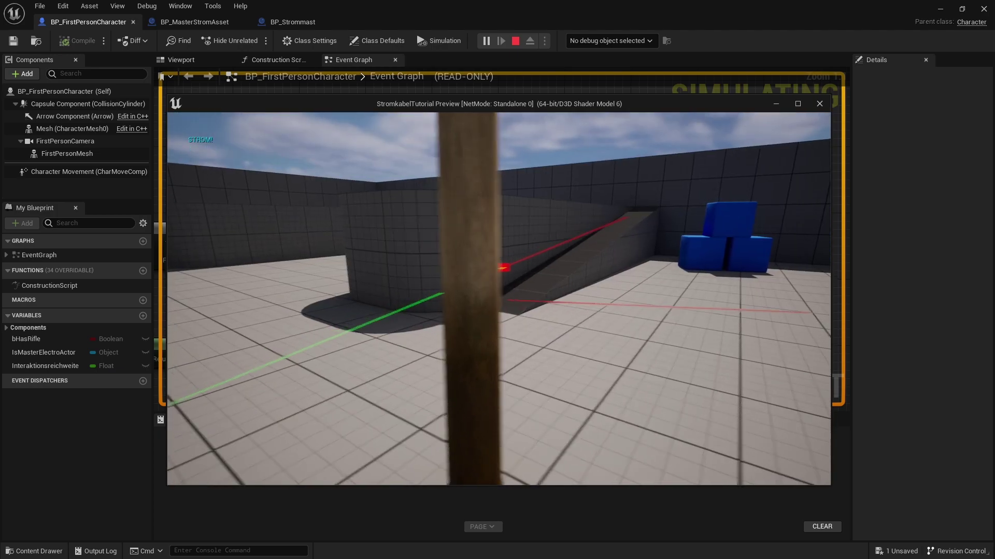
{"action": "key", "text": "w"}
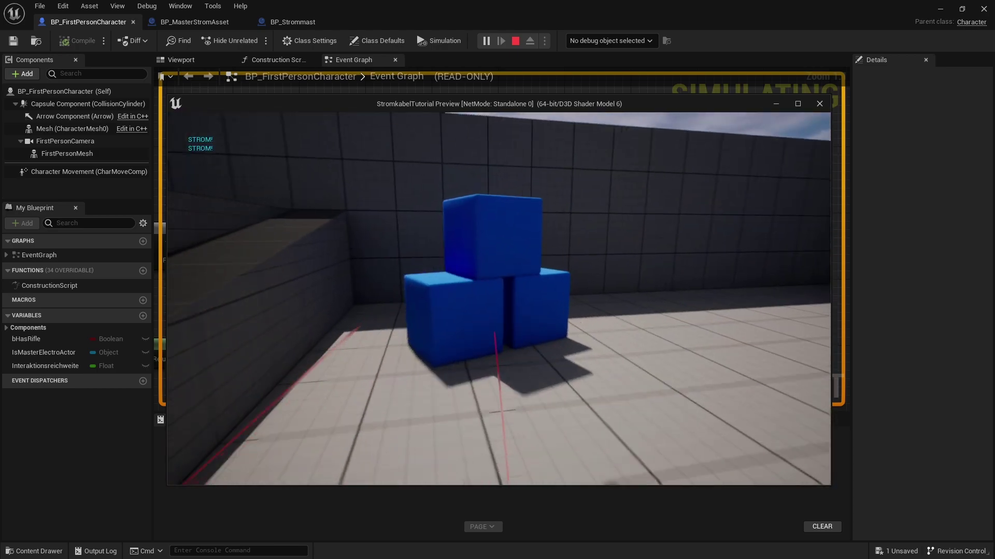
{"action": "key", "text": "s"}
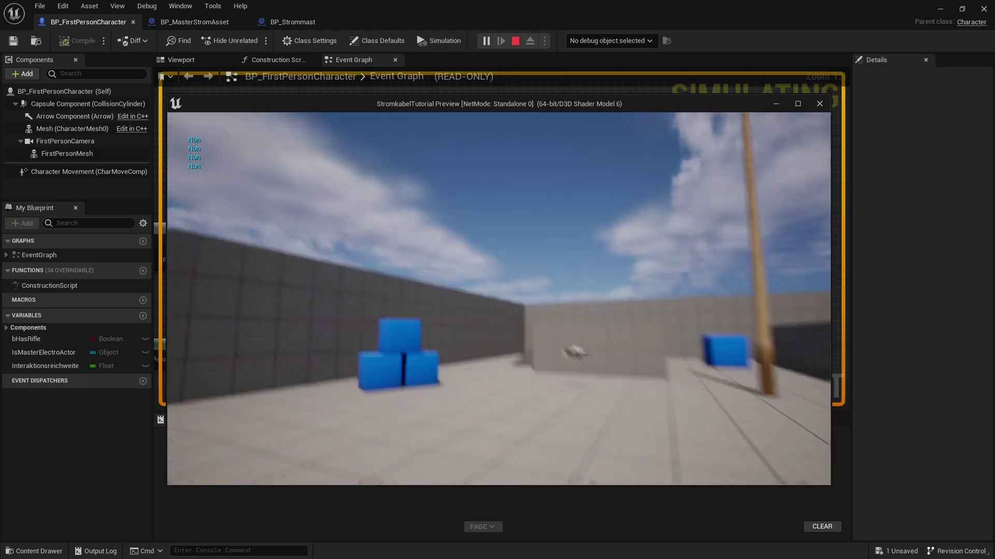
{"action": "key", "text": "Escape"}
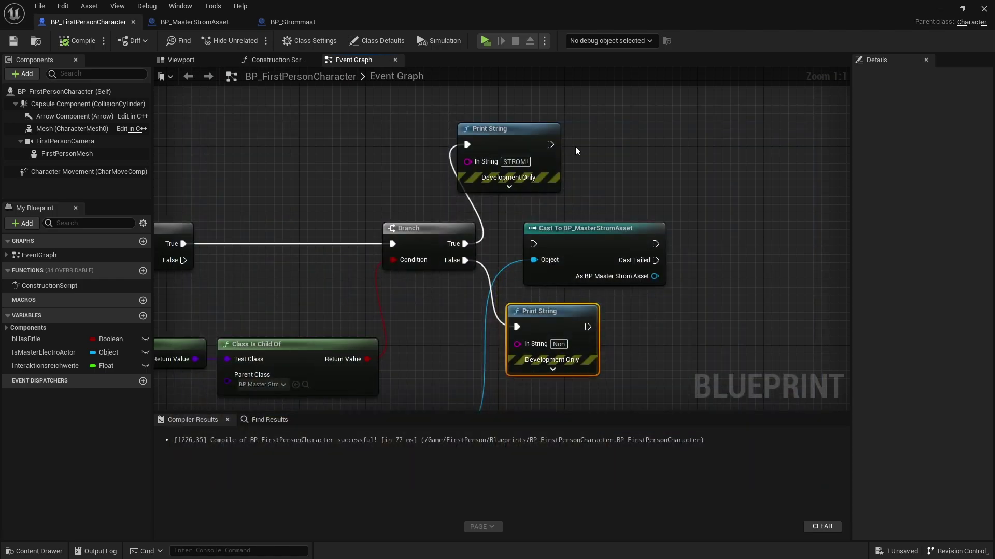
Delete the STROM! print, wire Branch True into the cast, and tidy the nodes
{"action": "left_click", "coordinate": [539, 129]}
{"action": "key", "text": "Delete"}
{"action": "left_click_drag", "start_coordinate": [465, 243], "coordinate": [533, 244]}
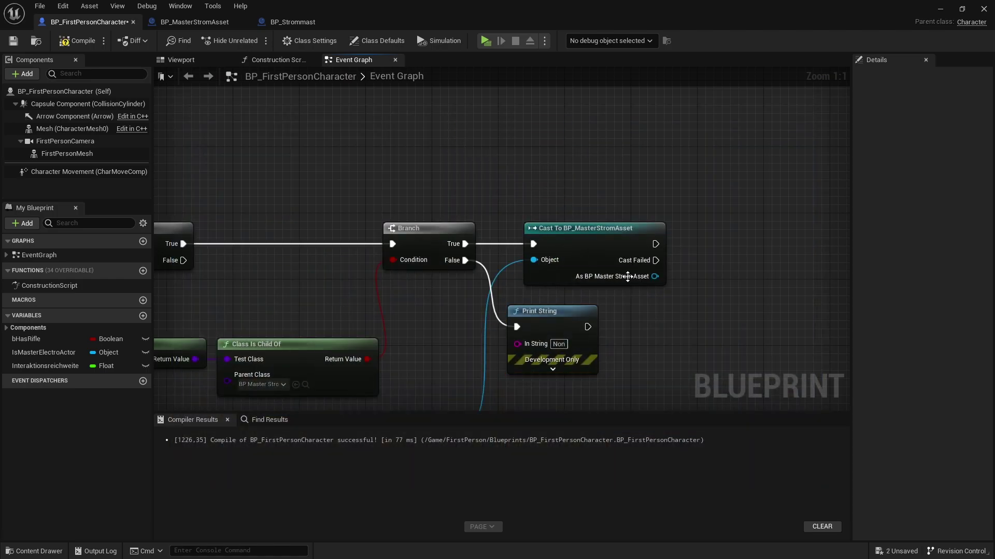
{"action": "left_click_drag", "start_coordinate": [551, 310], "coordinate": [567, 293]}
{"action": "left_click_drag", "start_coordinate": [557, 234], "coordinate": [549, 234]}
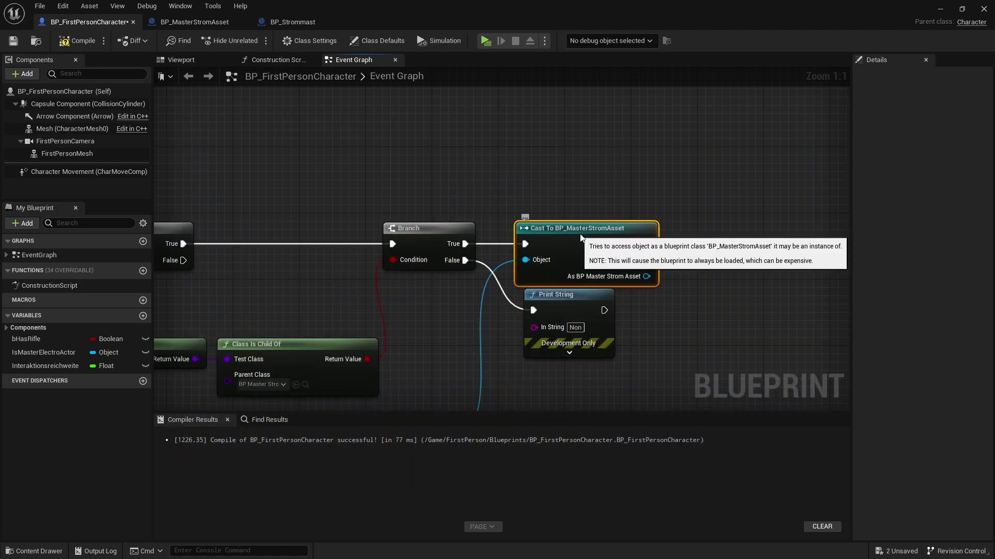
{"action": "right_click_drag", "start_coordinate": [771, 227], "coordinate": [592, 216]}
{"action": "right_click_drag", "start_coordinate": [516, 209], "coordinate": [369, 213]}
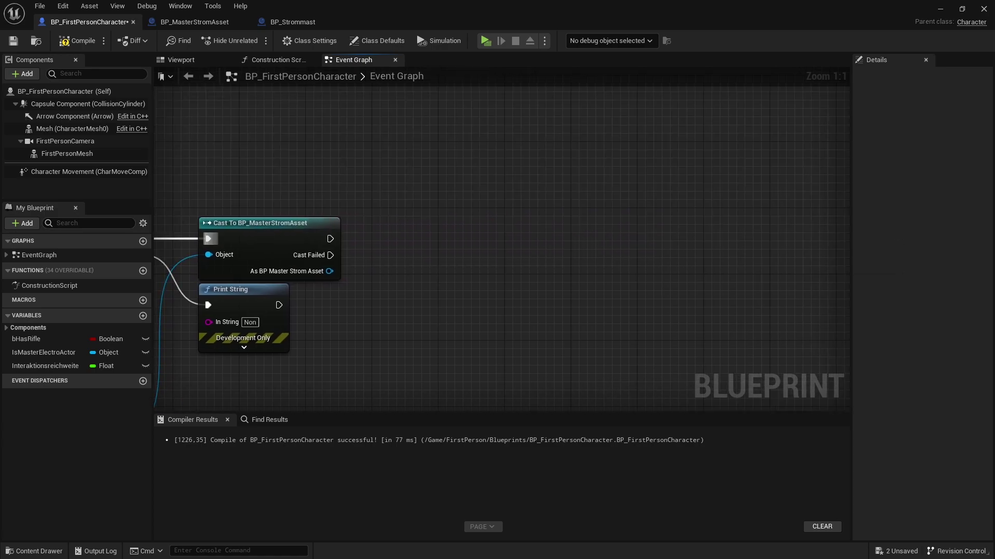
Add an Add Cable Component node after the cast's success output
{"action": "left_click_drag", "start_coordinate": [330, 238], "coordinate": [479, 239]}
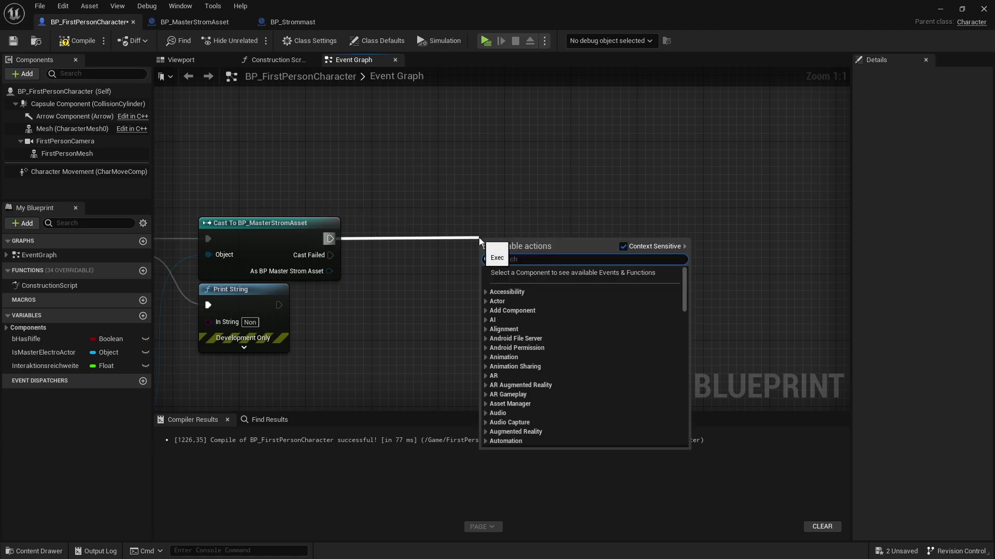
{"action": "key", "text": "Escape"}
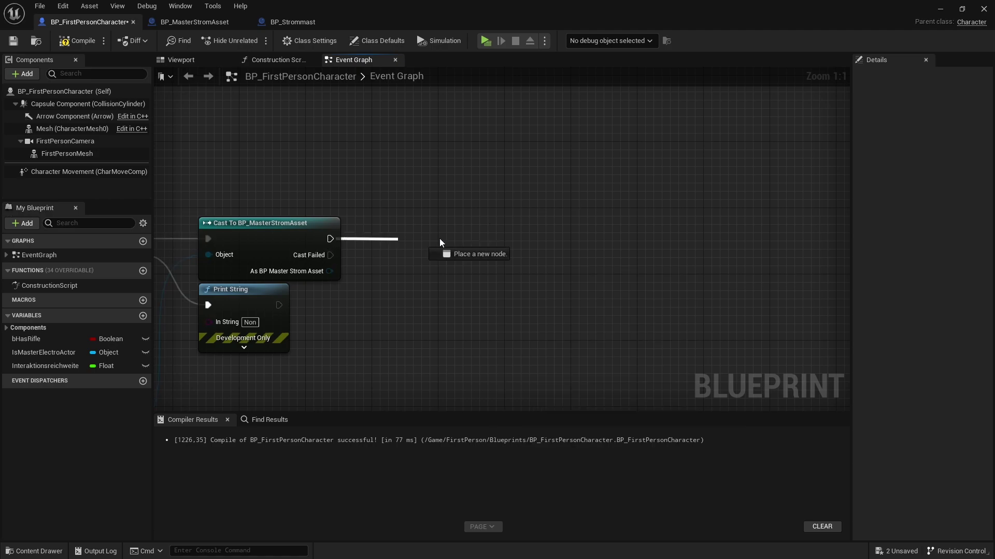
{"action": "left_click_drag", "start_coordinate": [329, 238], "coordinate": [450, 238]}
{"action": "type", "text": "add cable"}
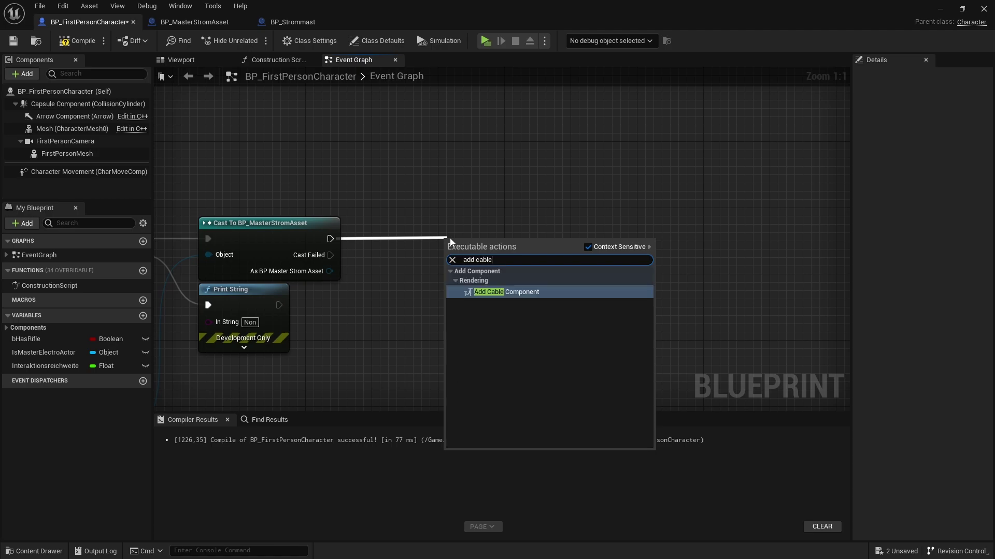
{"action": "key", "text": "Return"}
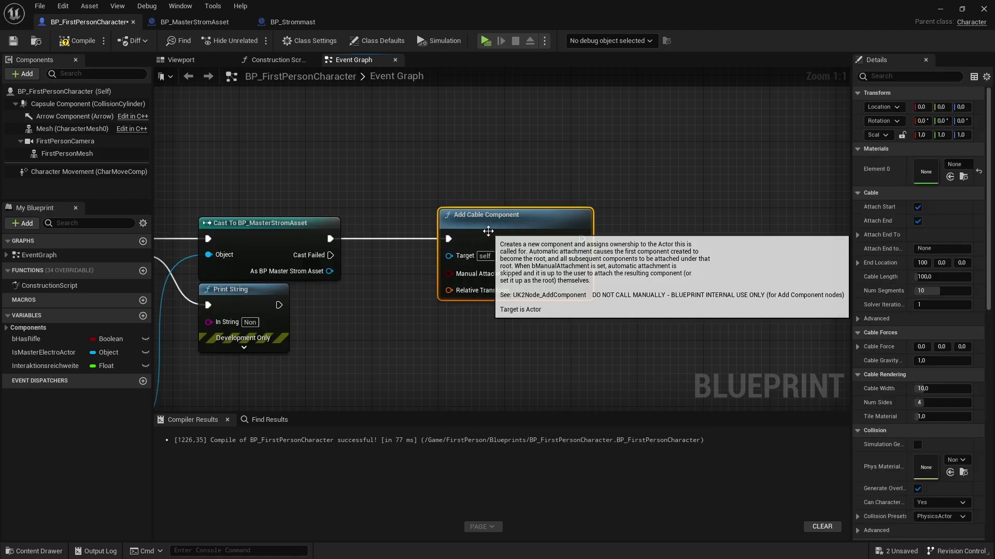
{"action": "mouse_move", "coordinate": [477, 170]}
{"action": "left_mouse_down"}
{"action": "mouse_move", "coordinate": [487, 293]}
{"action": "mouse_move", "coordinate": [481, 287]}
{"action": "left_mouse_up"}
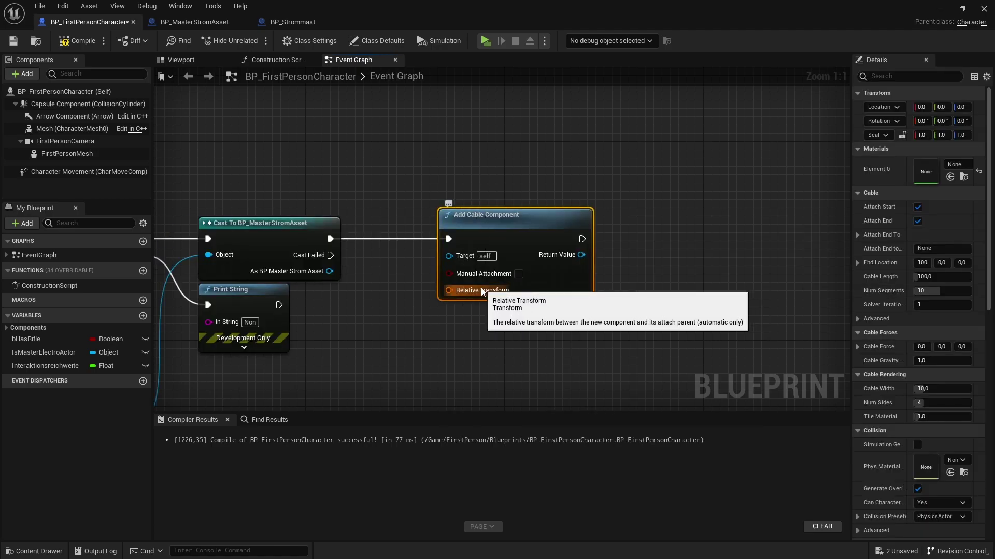
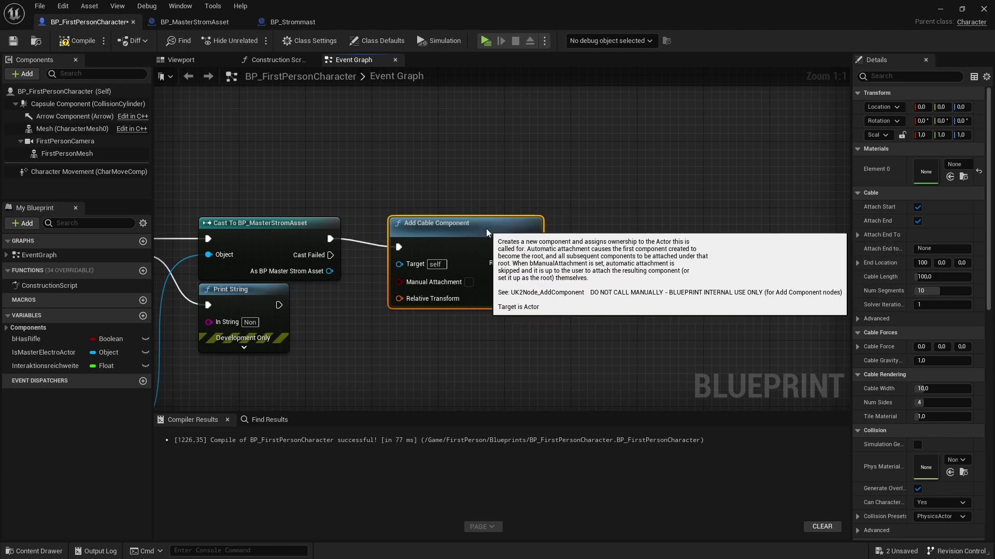
Wire the Hit Actor into Add Cable Component's Target pin, with a reroute point below the cast node
{"action": "left_click_drag", "start_coordinate": [527, 220], "coordinate": [611, 221]}
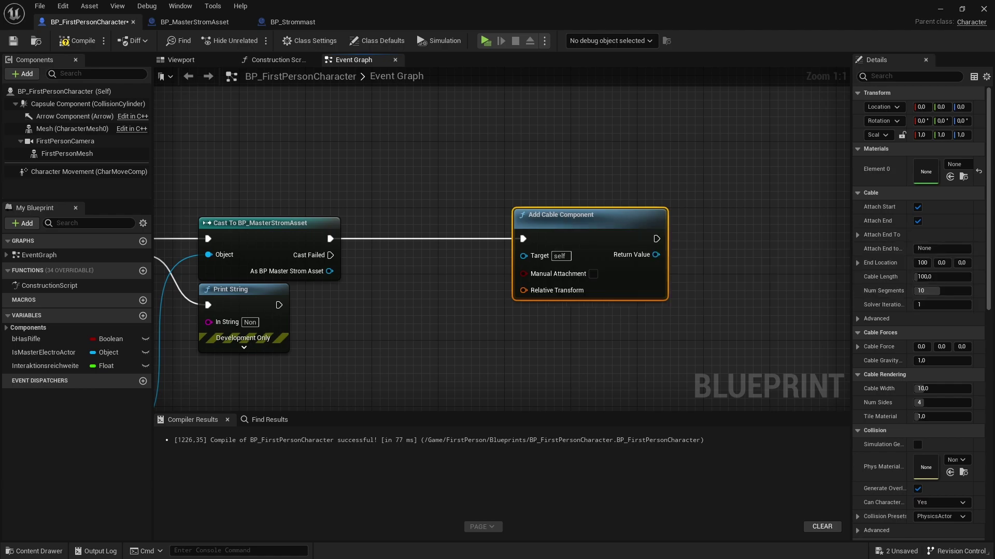
{"action": "scroll", "coordinate": [402, 247], "scroll_direction": "down", "scroll_amount": 1}
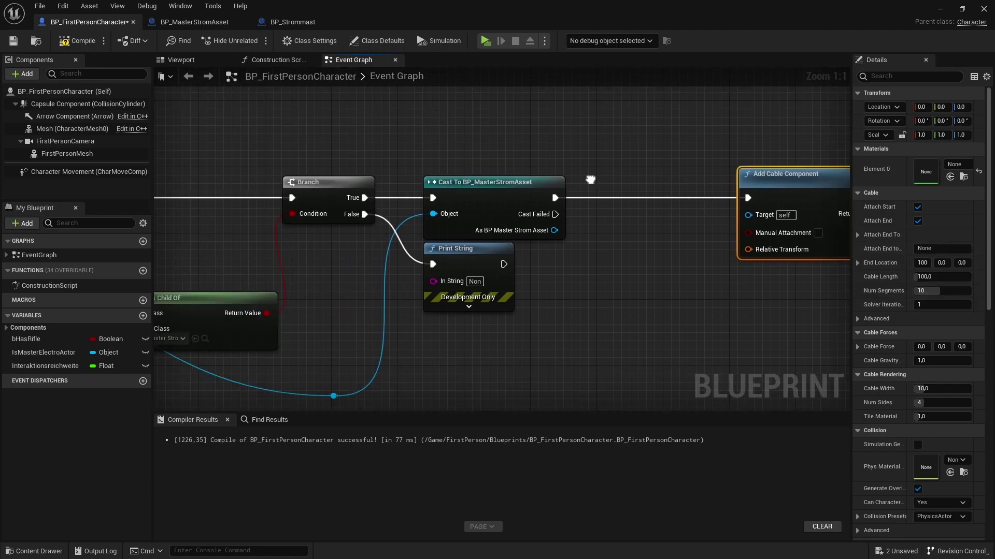
{"action": "mouse_move", "coordinate": [208, 332]}
{"action": "right_mouse_down"}
{"action": "mouse_move", "coordinate": [564, 310]}
{"action": "mouse_move", "coordinate": [300, 313]}
{"action": "mouse_move", "coordinate": [617, 315]}
{"action": "right_mouse_up"}
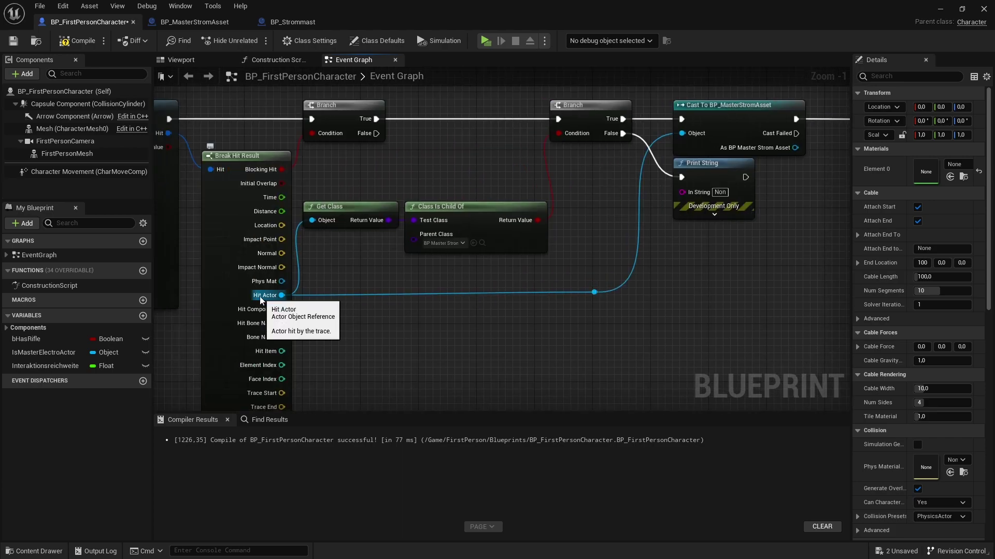
{"action": "mouse_move", "coordinate": [594, 292]}
{"action": "left_mouse_down"}
{"action": "mouse_move", "coordinate": [740, 280]}
{"action": "mouse_move", "coordinate": [692, 134]}
{"action": "left_mouse_up"}
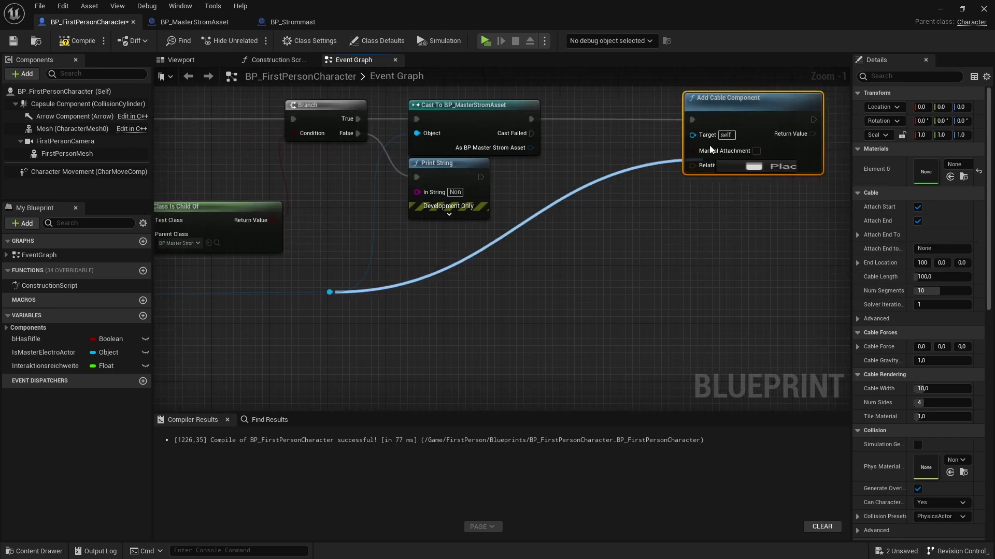
{"action": "right_click_drag", "start_coordinate": [539, 225], "coordinate": [515, 288]}
{"action": "double_click", "coordinate": [350, 350]}
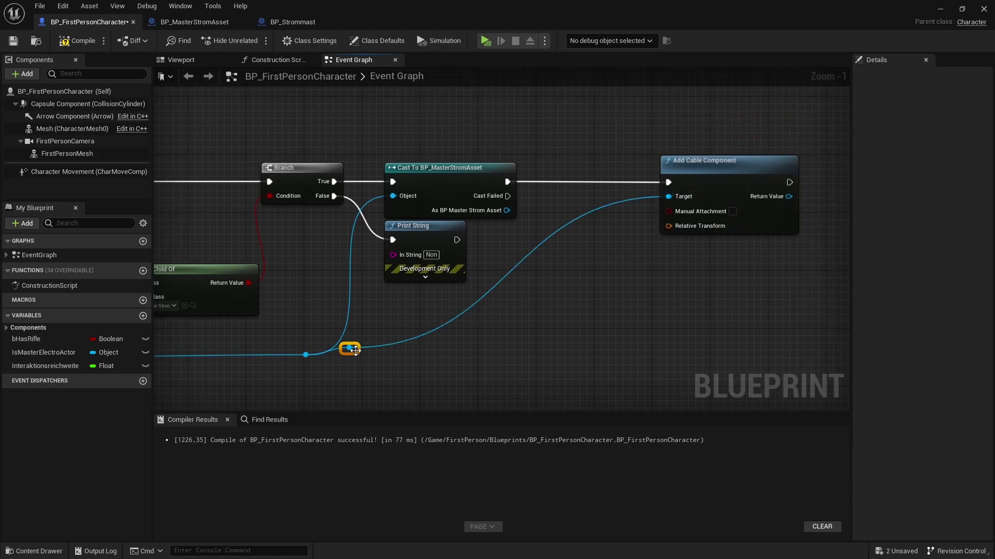
{"action": "left_click_drag", "start_coordinate": [350, 350], "coordinate": [524, 299]}
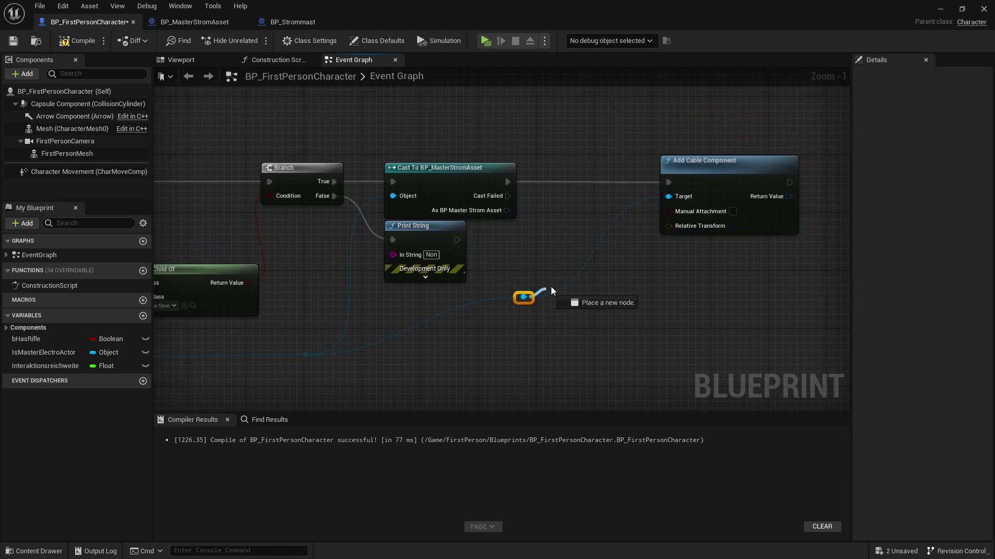
{"action": "scroll", "coordinate": [552, 287], "scroll_direction": "up", "scroll_amount": 1}
{"action": "right_click_drag", "start_coordinate": [659, 233], "coordinate": [508, 263]}
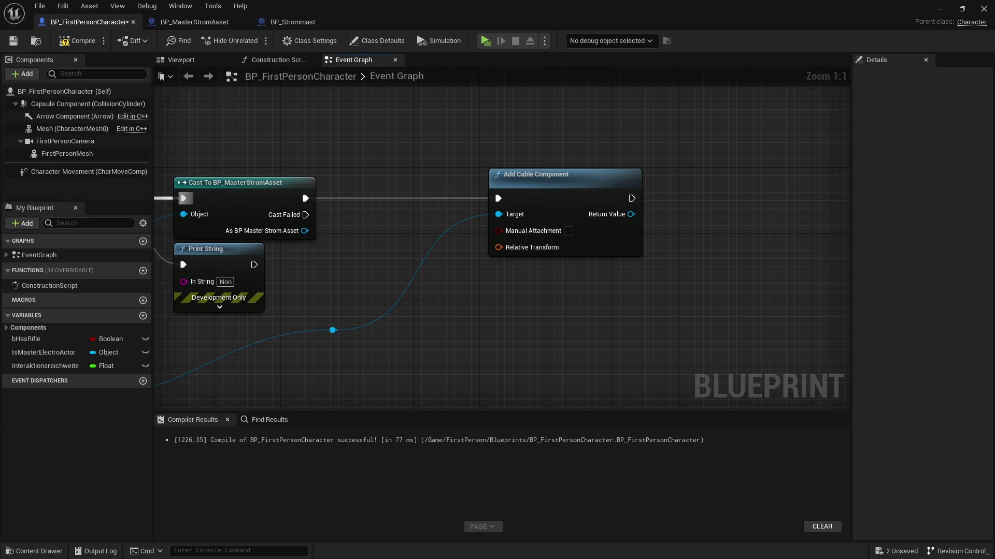
{"action": "right_click_drag", "start_coordinate": [523, 249], "coordinate": [648, 203]}
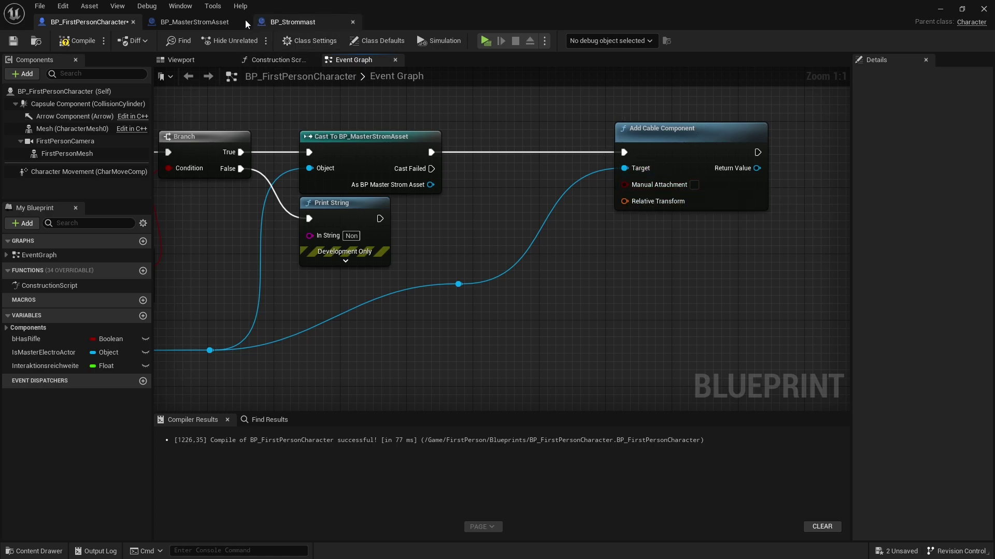
Open the SM_PowerPole_1_single mesh from BP_Strommast's ElectroMesh component
{"action": "left_click", "coordinate": [309, 23]}
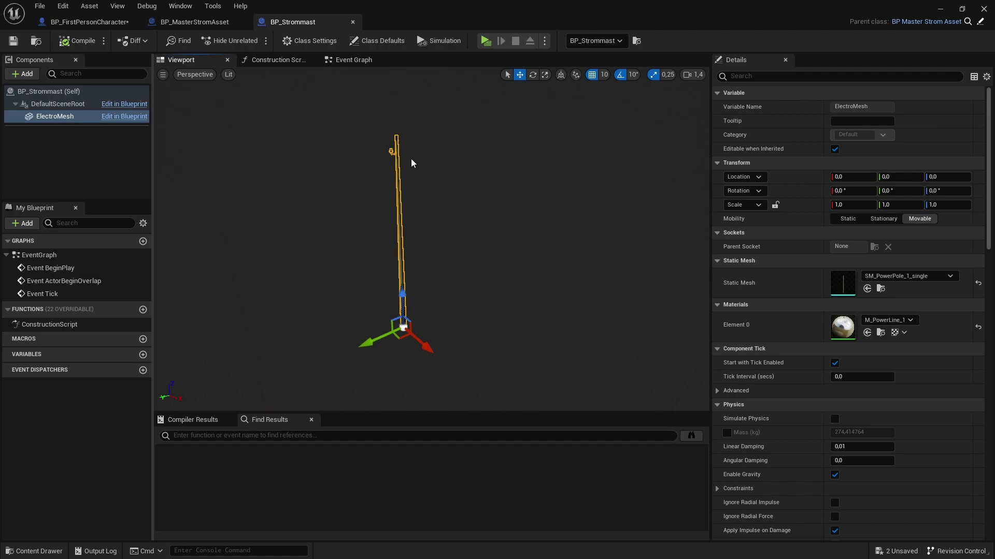
{"action": "scroll", "coordinate": [412, 159], "scroll_direction": "down", "scroll_amount": 5}
{"action": "scroll", "coordinate": [401, 154], "scroll_direction": "down", "scroll_amount": 3}
{"action": "scroll", "coordinate": [425, 179], "scroll_direction": "down", "scroll_amount": 5}
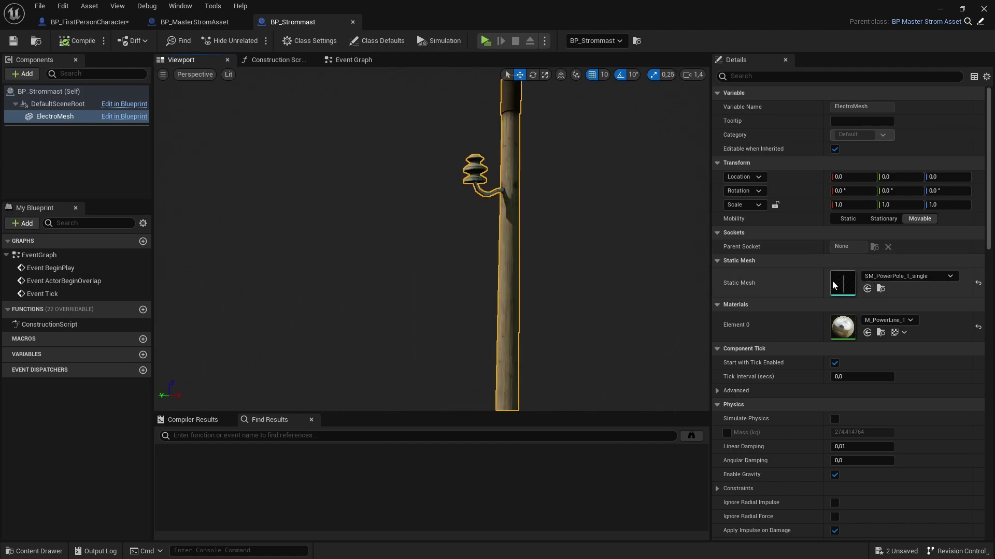
{"action": "double_click", "coordinate": [849, 285]}
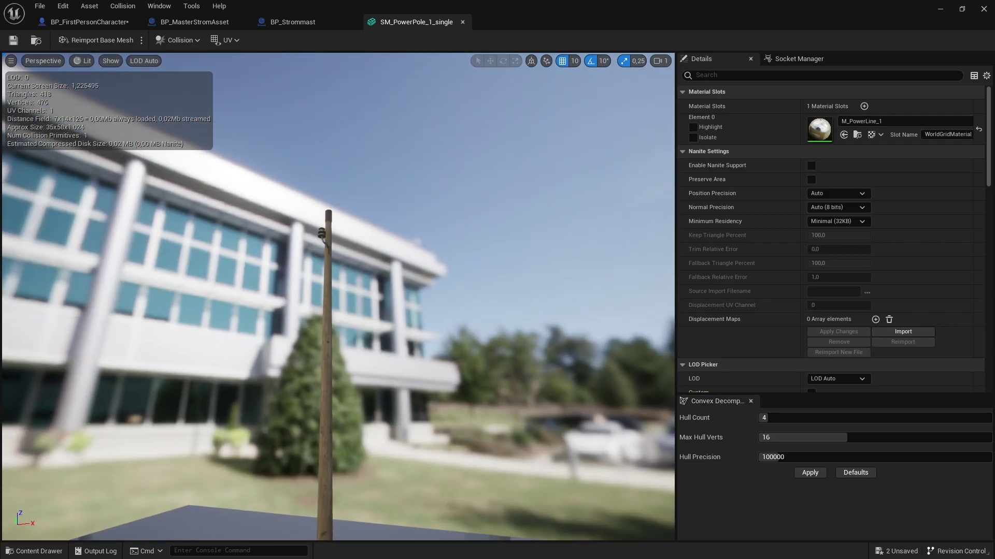
{"action": "right_click_drag", "start_coordinate": [337, 295], "coordinate": [362, 311]}
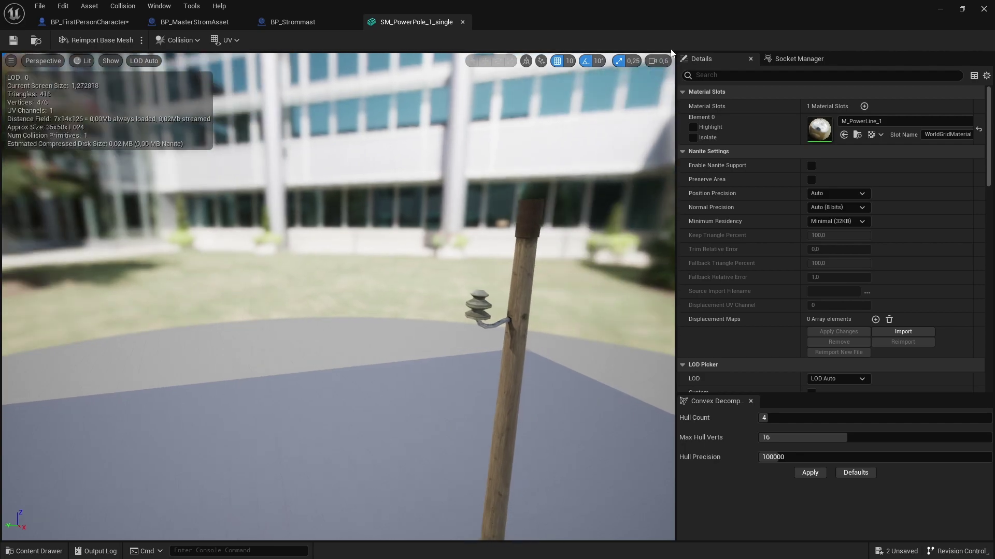
Show the Socket Manager and add a new socket to the pole mesh
{"action": "left_click", "coordinate": [796, 62]}
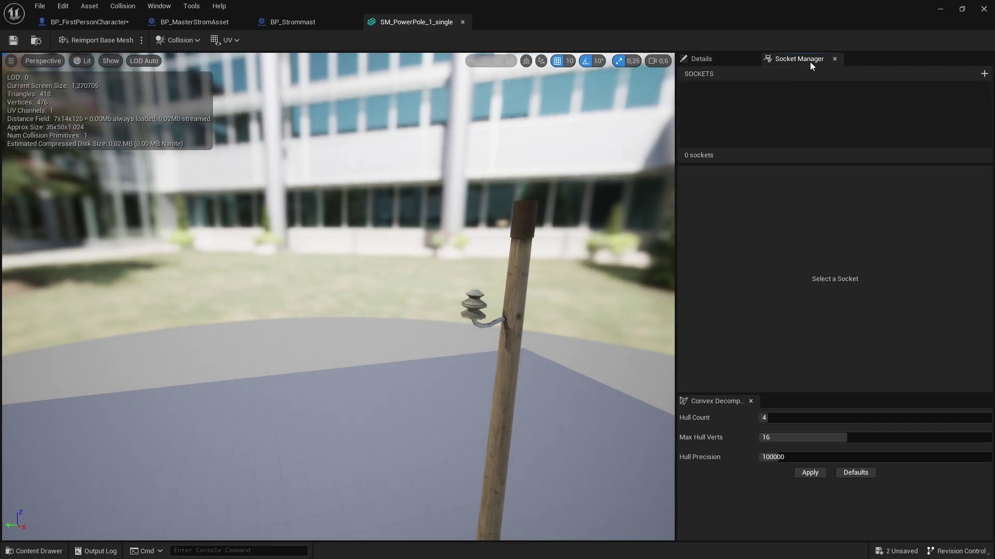
{"action": "left_click", "coordinate": [173, 6]}
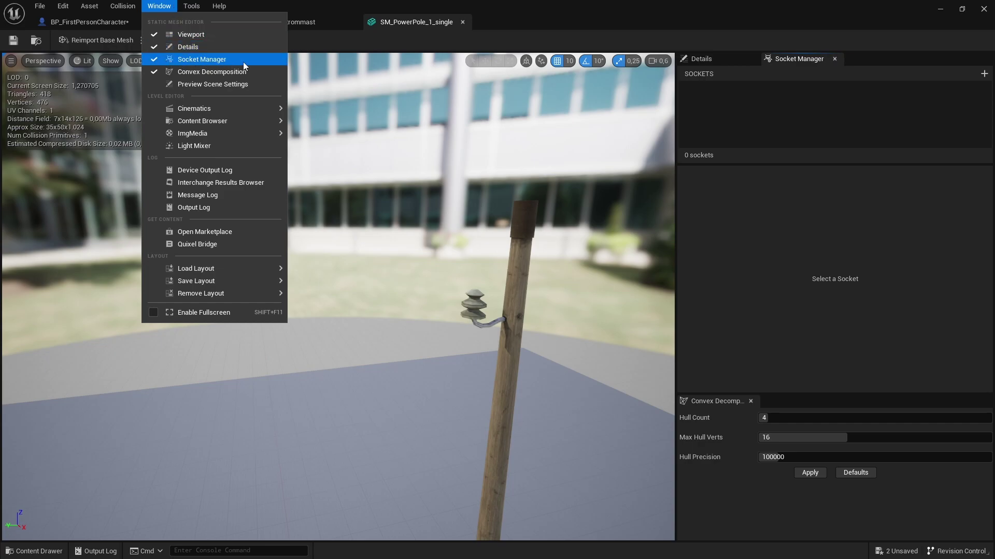
{"action": "left_click", "coordinate": [807, 61]}
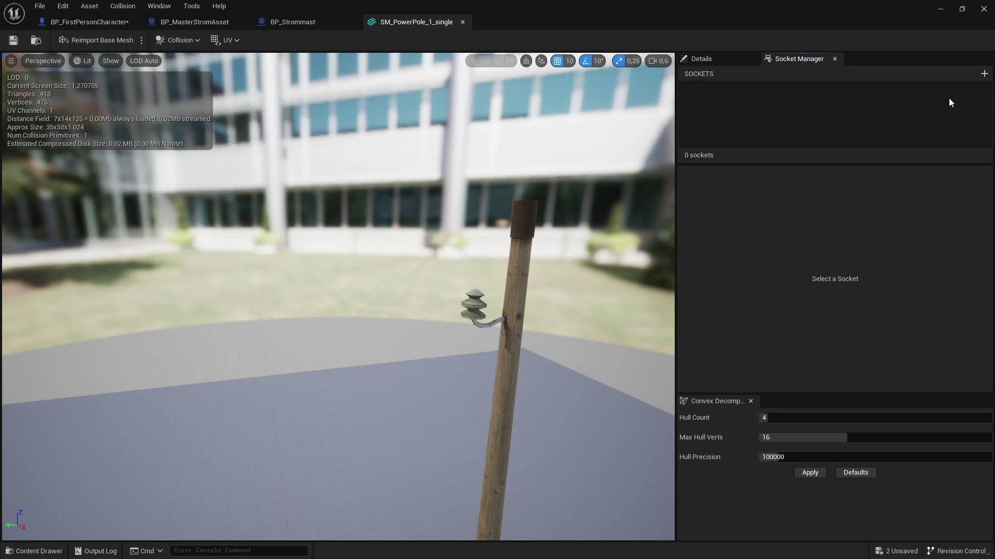
{"action": "left_click", "coordinate": [984, 73]}
{"action": "type", "text": "Strom"}
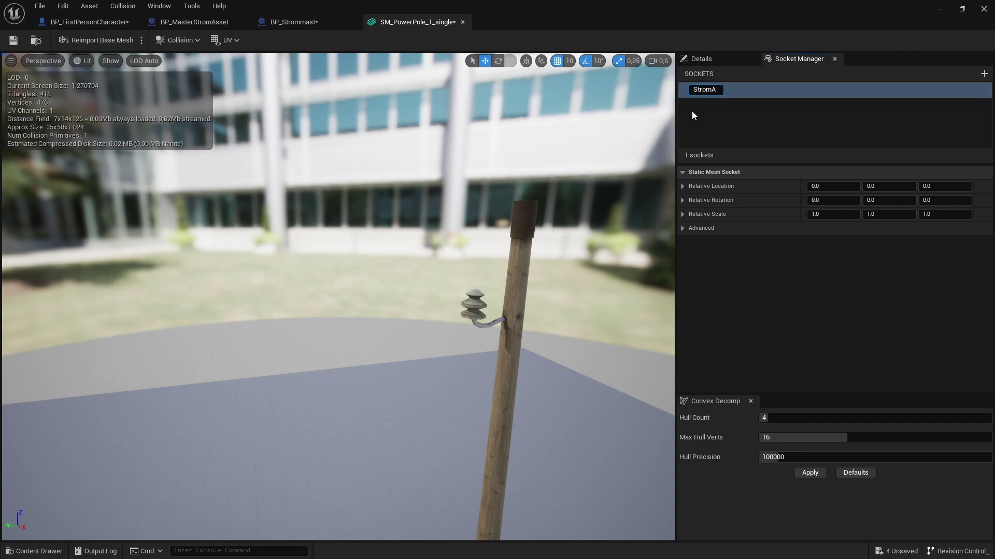
Rename the new socket to CableAttachPoint
{"action": "type", "text": "Att"}
{"action": "type", "text": "ach"}
{"action": "key", "text": "Return"}
{"action": "key", "text": "F2"}
{"action": "type", "text": "Cable"}
{"action": "type", "text": "AttachPoint"}
{"action": "key", "text": "Return"}
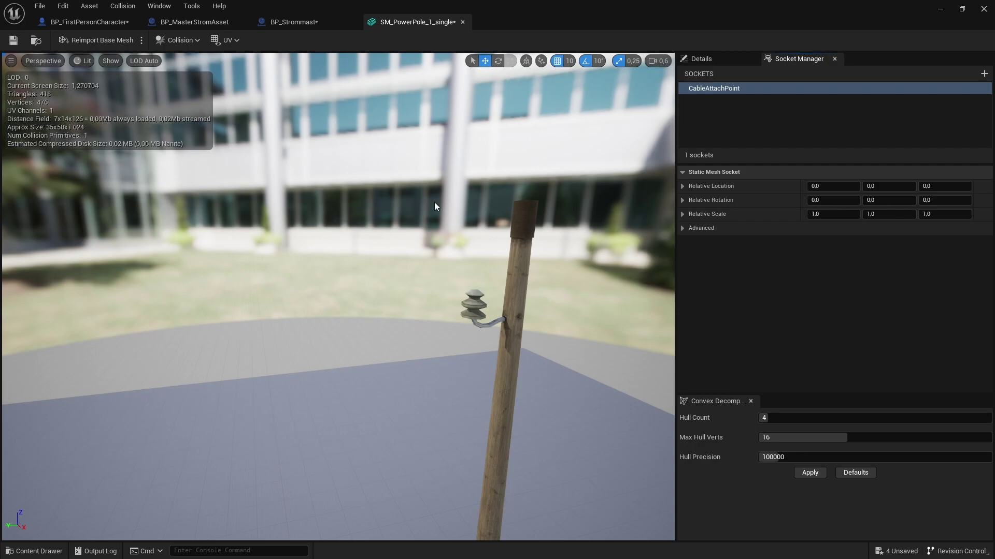
Move the socket up onto the pole's insulator at 0, 32.376455, 960
{"action": "key", "text": "f"}
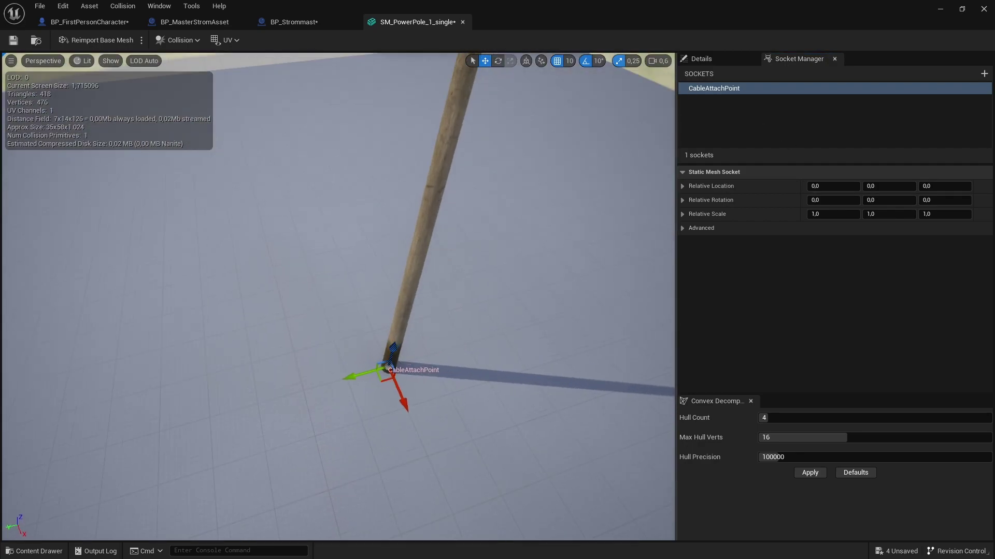
{"action": "left_click_drag", "start_coordinate": [369, 265], "coordinate": [395, 156]}
{"action": "right_click_drag", "start_coordinate": [395, 156], "coordinate": [390, 223]}
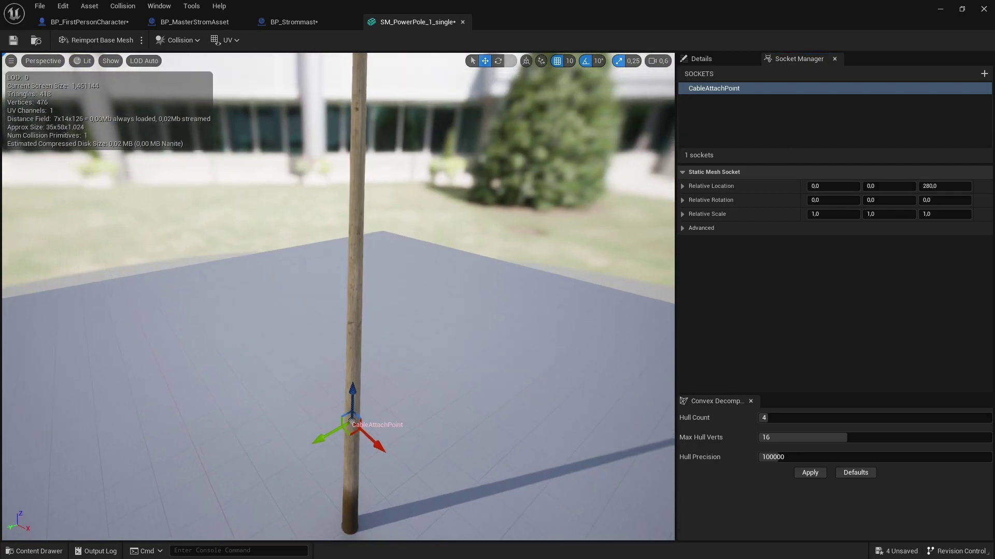
{"action": "left_click_drag", "start_coordinate": [356, 471], "coordinate": [356, 261]}
{"action": "scroll", "coordinate": [355, 260], "scroll_direction": "up", "scroll_amount": 3}
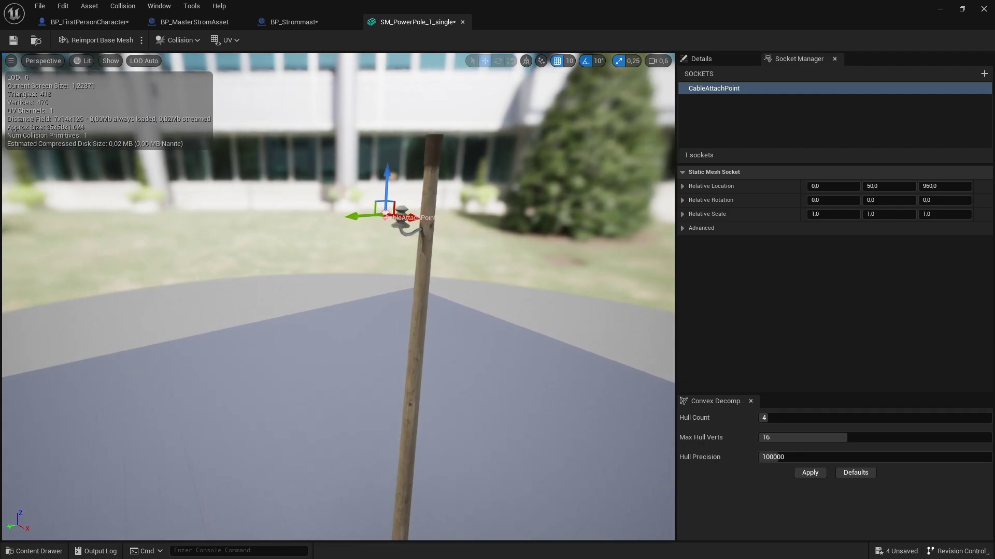
{"action": "right_click_drag", "start_coordinate": [355, 260], "coordinate": [325, 246]}
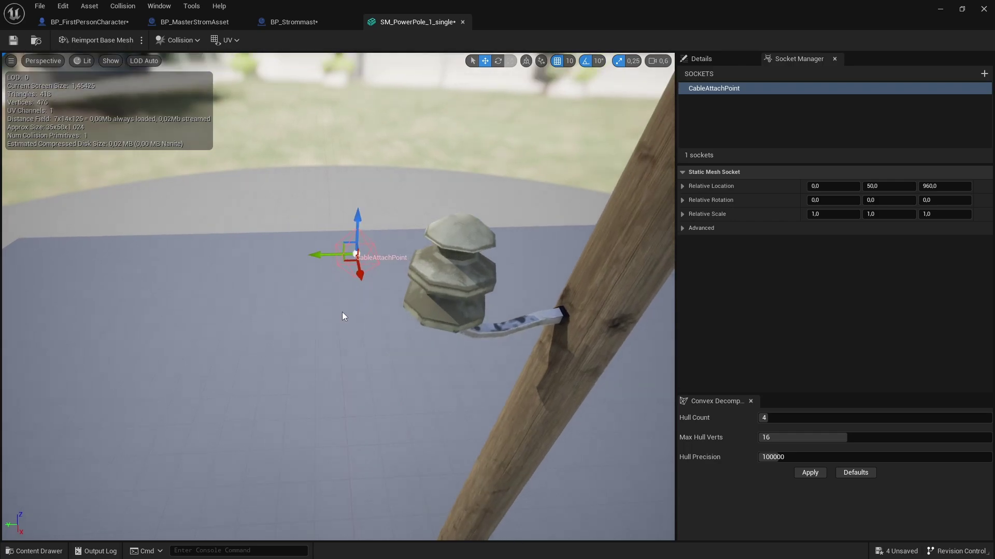
{"action": "left_click_drag", "start_coordinate": [325, 249], "coordinate": [414, 248]}
{"action": "mouse_move", "coordinate": [414, 248]}
{"action": "right_mouse_down"}
{"action": "mouse_move", "coordinate": [137, 276]}
{"action": "mouse_move", "coordinate": [364, 311]}
{"action": "right_mouse_up"}
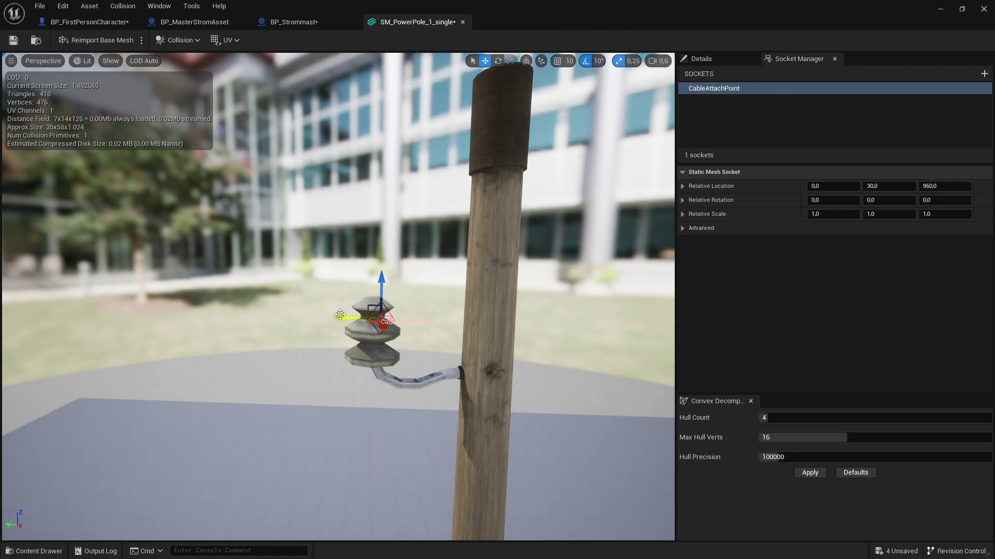
{"action": "right_click_drag", "start_coordinate": [339, 315], "coordinate": [355, 318]}
{"action": "left_click_drag", "start_coordinate": [355, 317], "coordinate": [347, 318]}
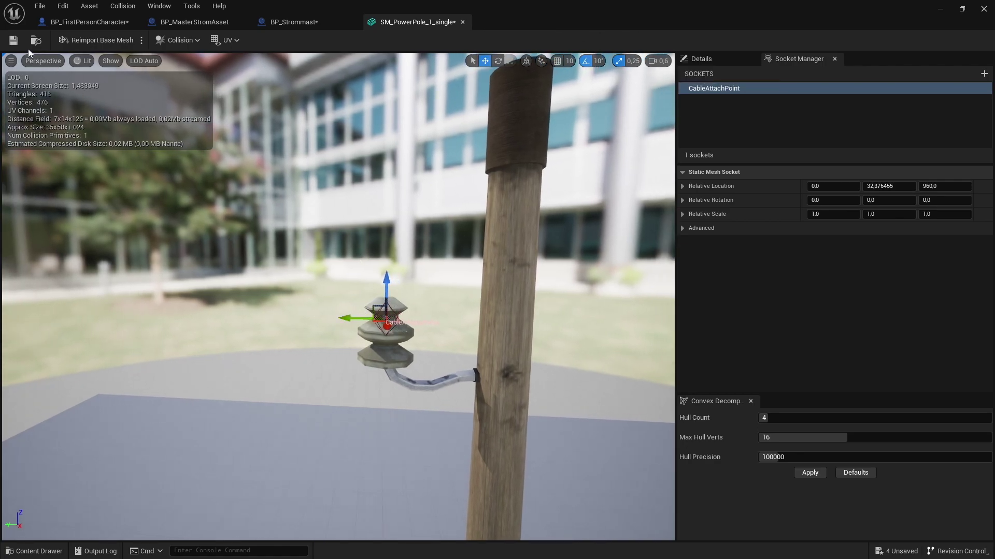
Save the power pole mesh and reselect the CableAttachPoint socket
{"action": "left_click", "coordinate": [13, 39]}
{"action": "left_click", "coordinate": [710, 90]}
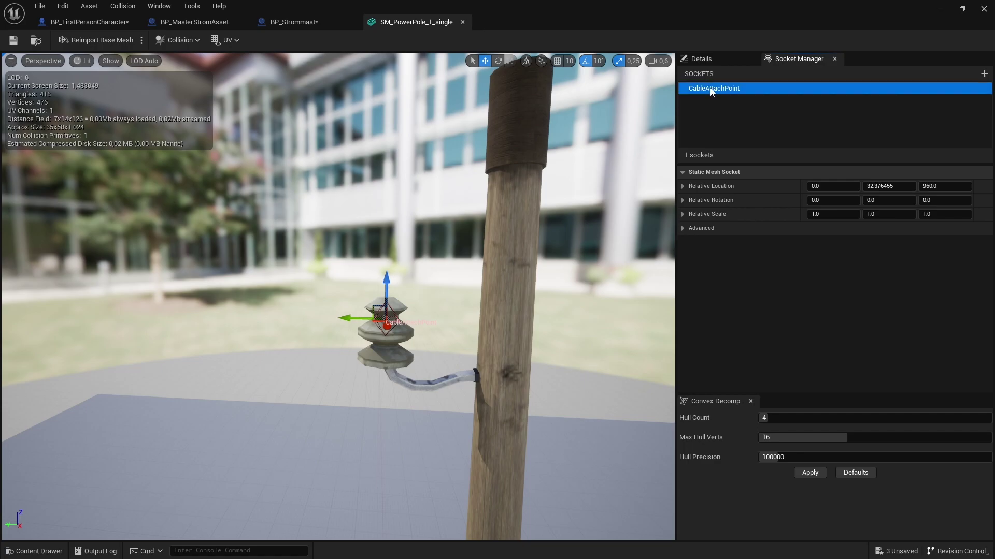
{"action": "left_click", "coordinate": [711, 88]}
{"action": "left_click", "coordinate": [723, 104]}
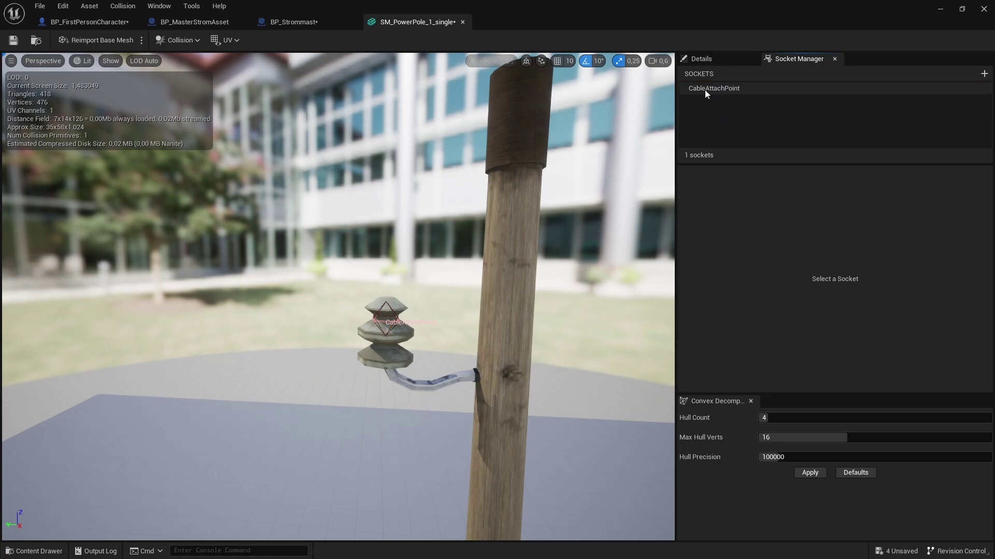
{"action": "left_click", "coordinate": [704, 89]}
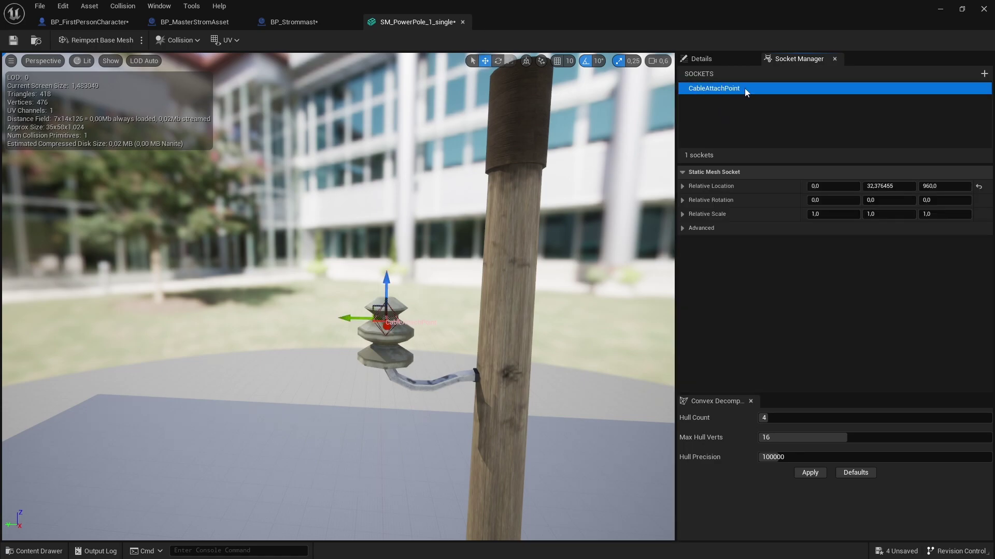
Save the pole mesh and BP_Strommast, then return to the character's Event Graph
{"action": "left_click", "coordinate": [13, 40]}
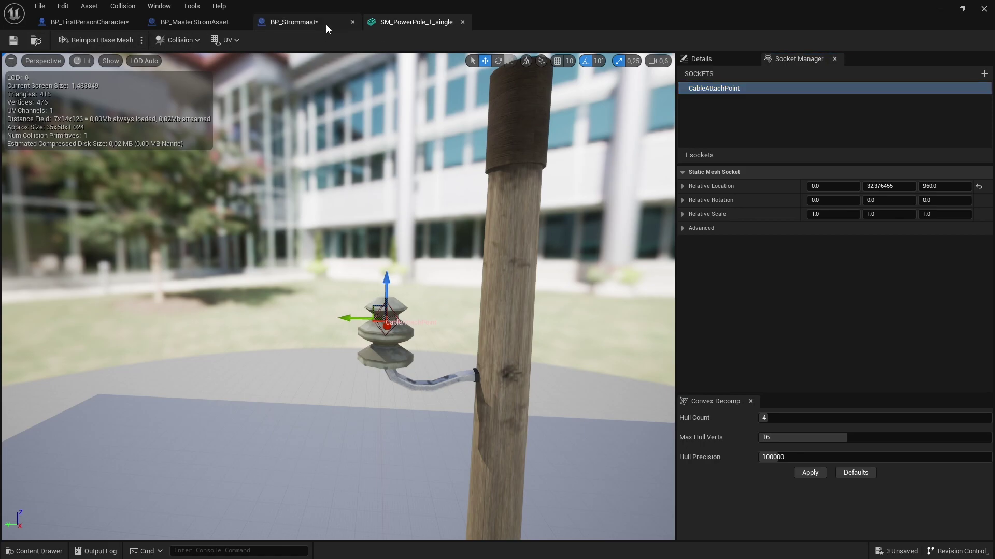
{"action": "left_click", "coordinate": [294, 21]}
{"action": "left_click", "coordinate": [13, 40]}
{"action": "left_click", "coordinate": [199, 23]}
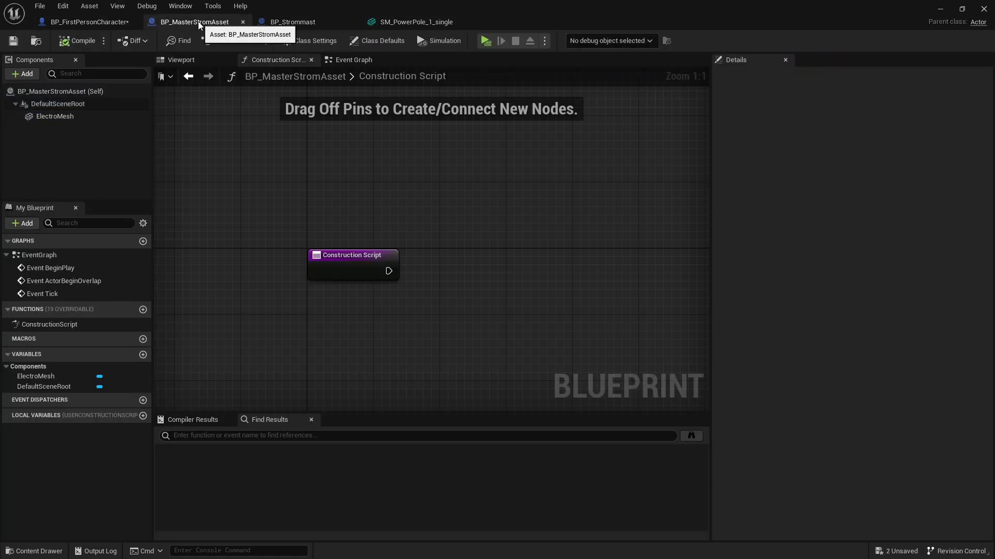
{"action": "left_click", "coordinate": [80, 23]}
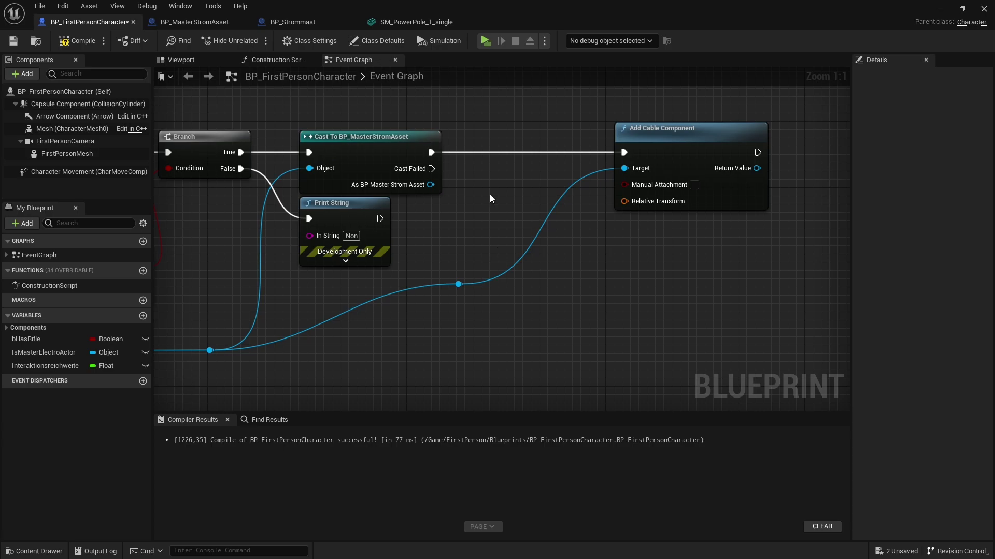
Drag a wire from the As BP Master Strom Asset pin and search 'get'
{"action": "right_click_drag", "start_coordinate": [491, 199], "coordinate": [439, 244]}
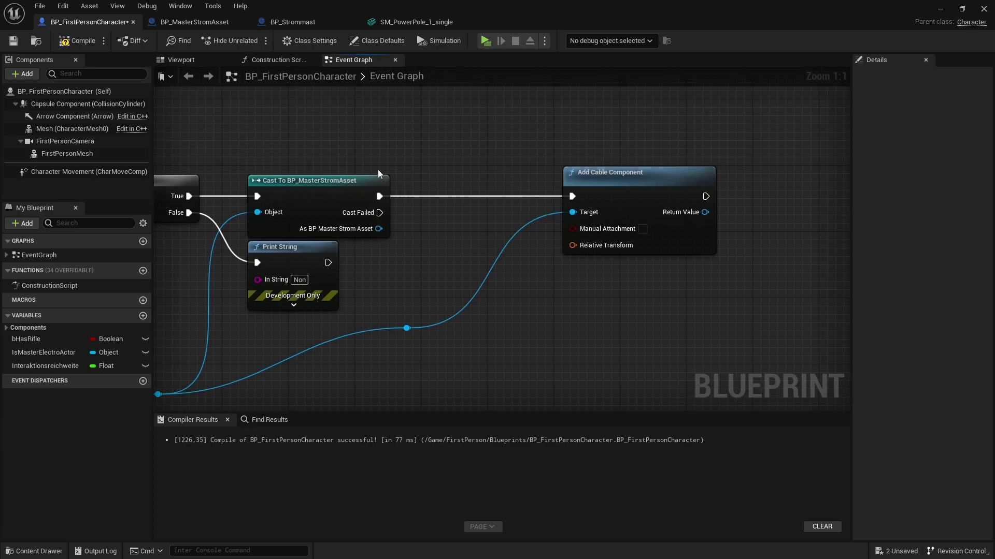
{"action": "right_click_drag", "start_coordinate": [378, 173], "coordinate": [316, 213]}
{"action": "left_click_drag", "start_coordinate": [307, 195], "coordinate": [265, 200]}
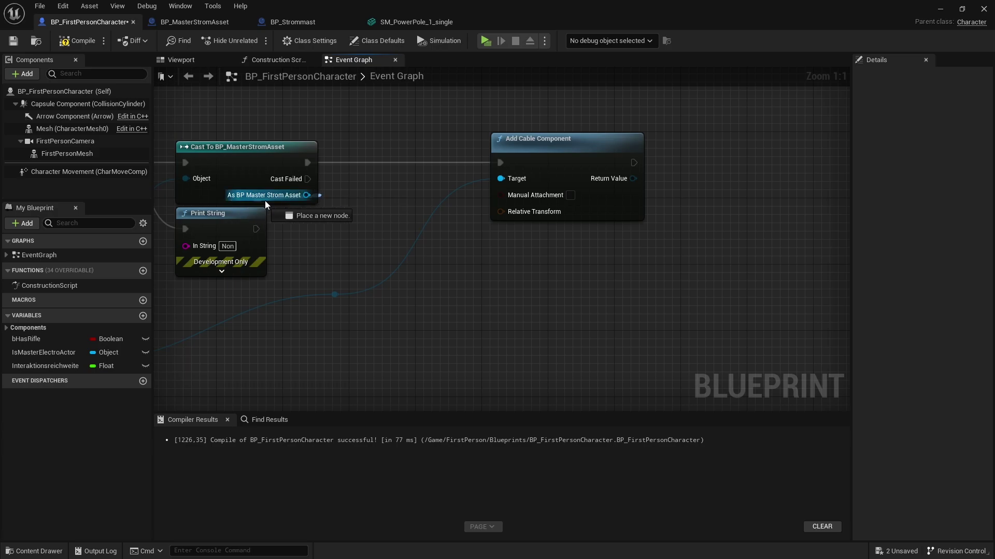
{"action": "left_click_drag", "start_coordinate": [265, 201], "coordinate": [371, 238]}
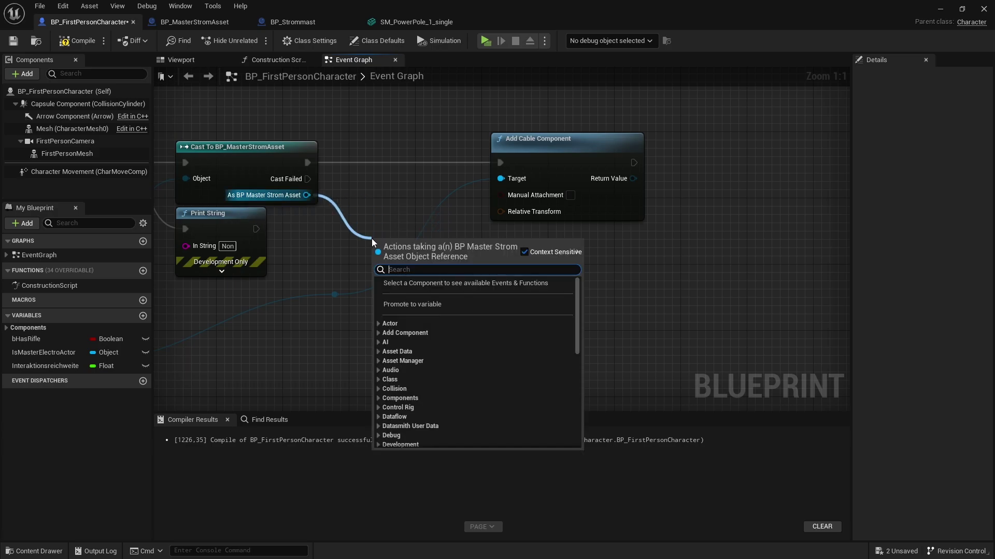
{"action": "type", "text": "get"}
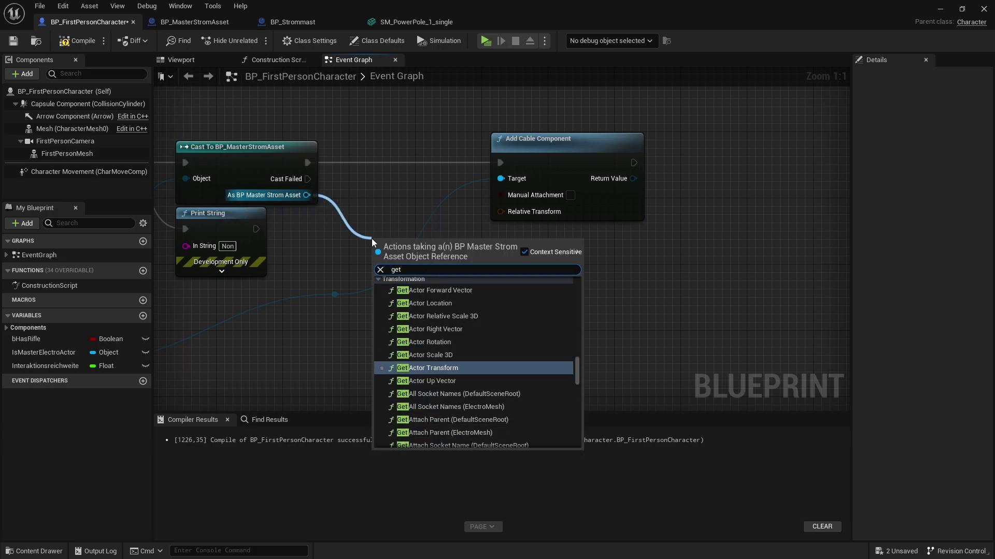
After checking BP_Strommast's component names, search 'get electromesh socket' from the cast result
{"action": "left_click", "coordinate": [271, 23]}
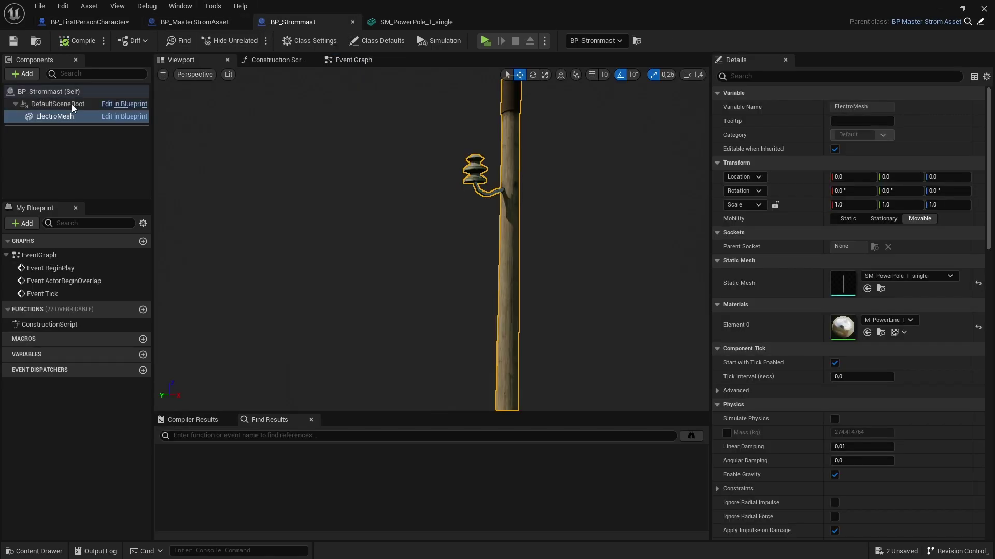
{"action": "left_click", "coordinate": [89, 23]}
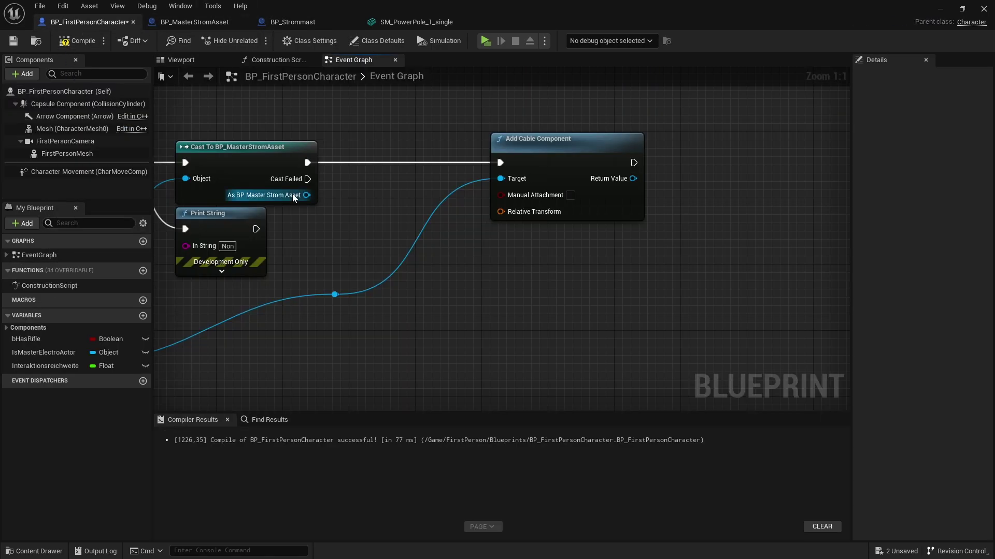
{"action": "left_click_drag", "start_coordinate": [306, 195], "coordinate": [362, 237]}
{"action": "type", "text": "get electromesh"}
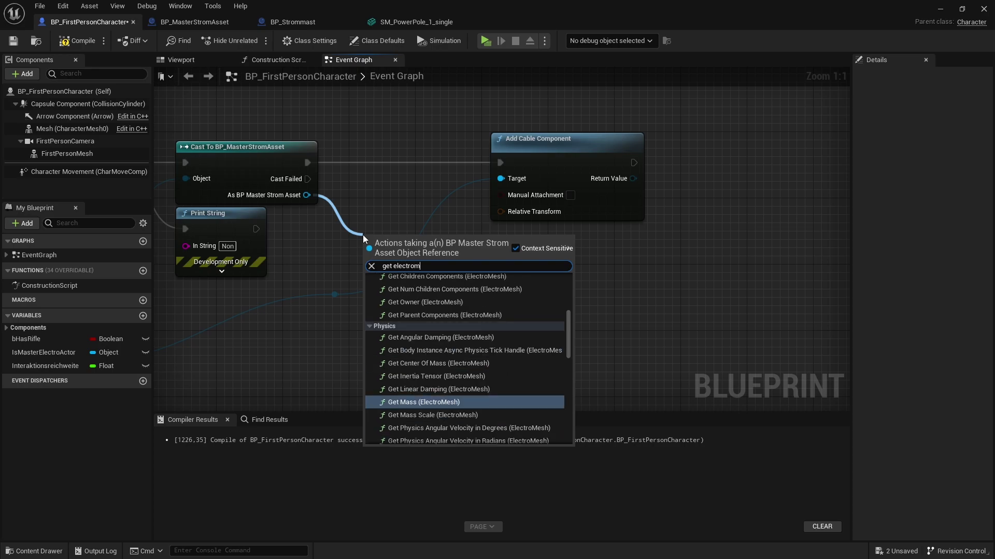
{"action": "scroll", "coordinate": [435, 395], "scroll_direction": "down", "scroll_amount": 1}
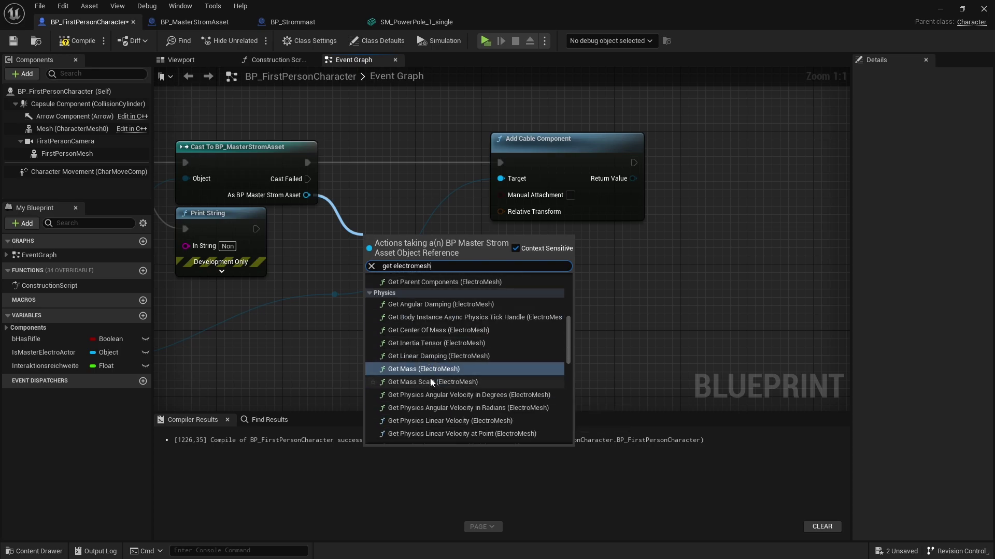
{"action": "type", "text": " socket"}
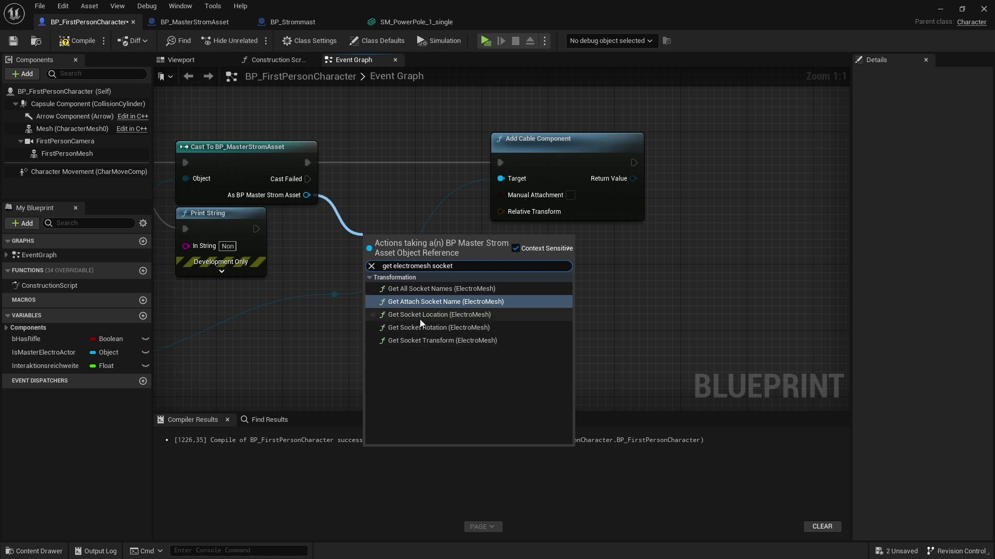
Add an ElectroMesh Get Socket Location node with socket name CableAttachPoint
{"action": "left_click", "coordinate": [452, 314]}
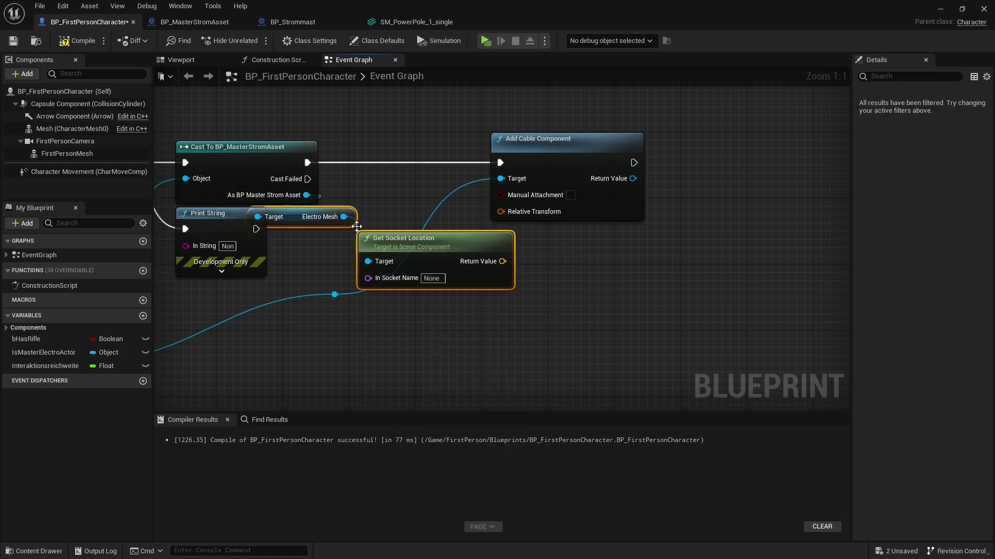
{"action": "mouse_move", "coordinate": [300, 216]}
{"action": "left_mouse_down"}
{"action": "mouse_move", "coordinate": [390, 225]}
{"action": "mouse_move", "coordinate": [374, 225]}
{"action": "left_mouse_up"}
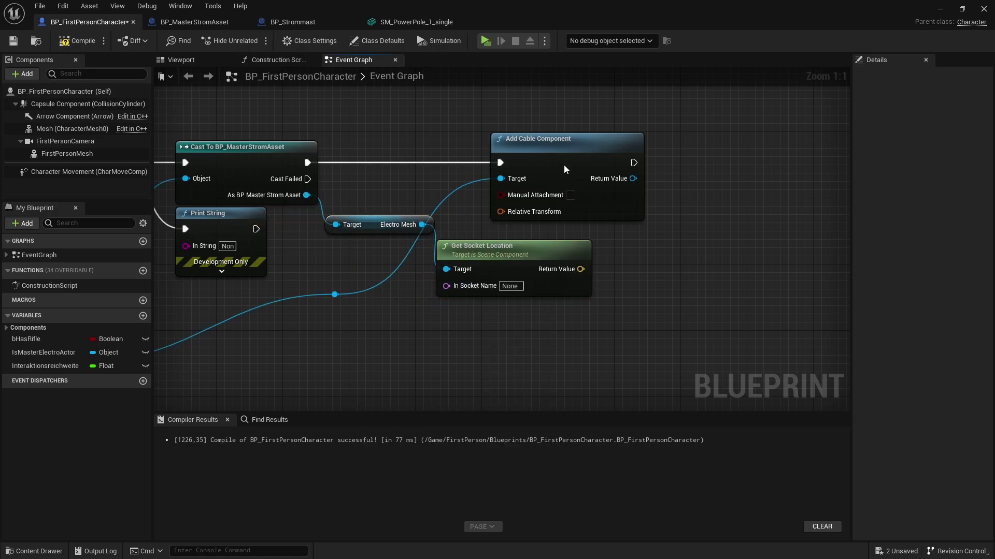
{"action": "left_click_drag", "start_coordinate": [564, 164], "coordinate": [753, 164]}
{"action": "left_click", "coordinate": [313, 376]}
{"action": "double_click", "coordinate": [402, 294]}
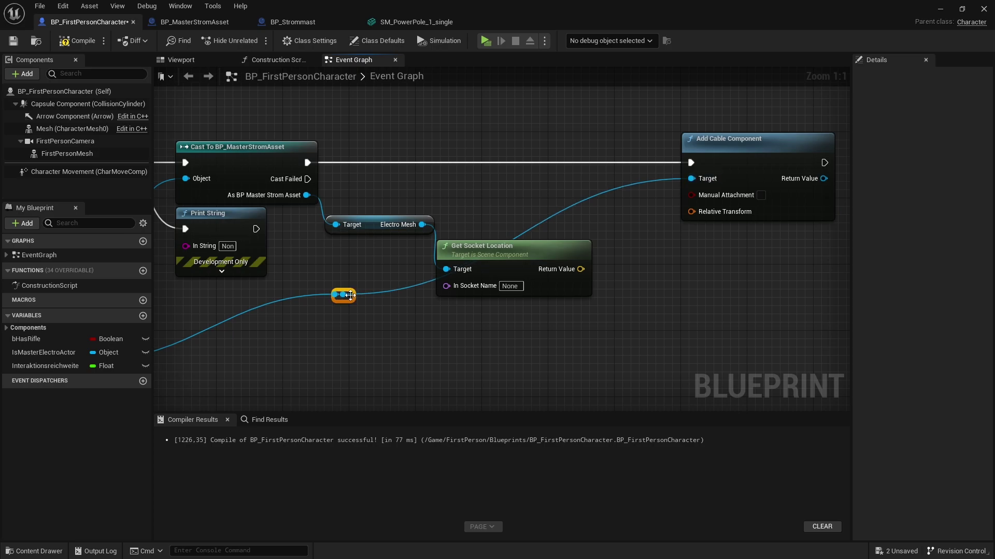
{"action": "mouse_move", "coordinate": [402, 295]}
{"action": "left_mouse_down"}
{"action": "mouse_move", "coordinate": [683, 295]}
{"action": "mouse_move", "coordinate": [648, 298]}
{"action": "left_mouse_up"}
{"action": "left_click_drag", "start_coordinate": [510, 286], "coordinate": [523, 245]}
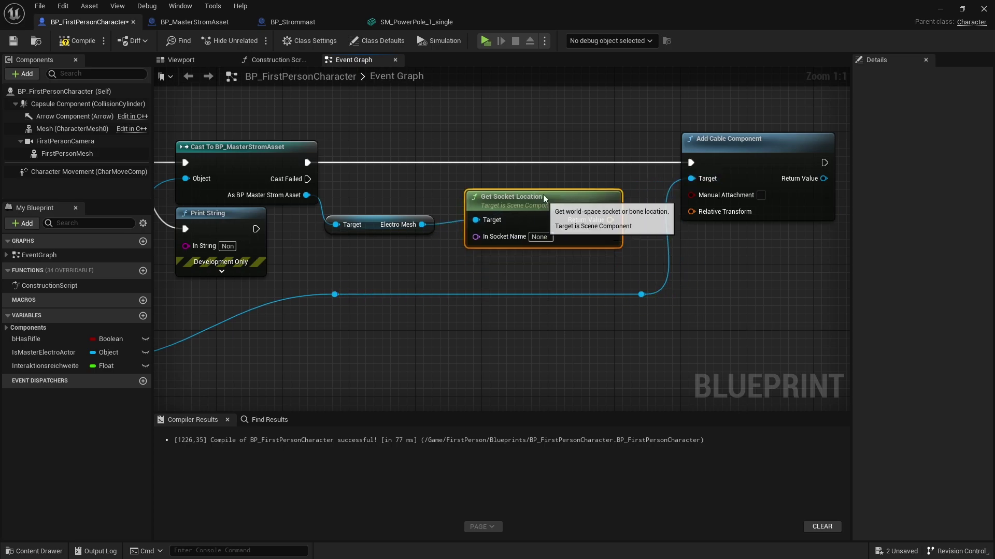
{"action": "left_click", "coordinate": [523, 245]}
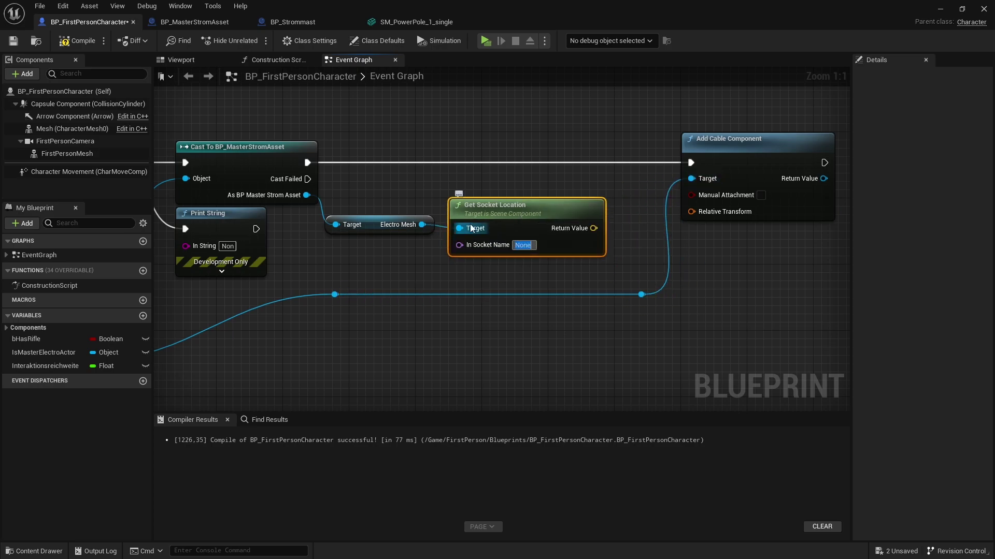
{"action": "type", "text": "CableAttachPoint"}
{"action": "left_click", "coordinate": [489, 289]}
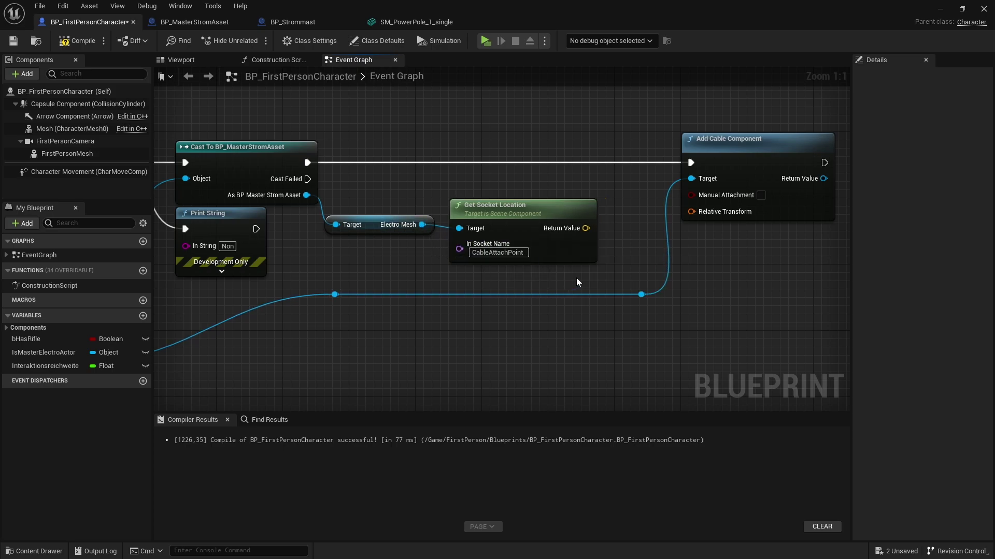
Create a Make Transform from the socket location and wire it to the cable's Relative Transform
{"action": "right_click_drag", "start_coordinate": [611, 196], "coordinate": [435, 202]}
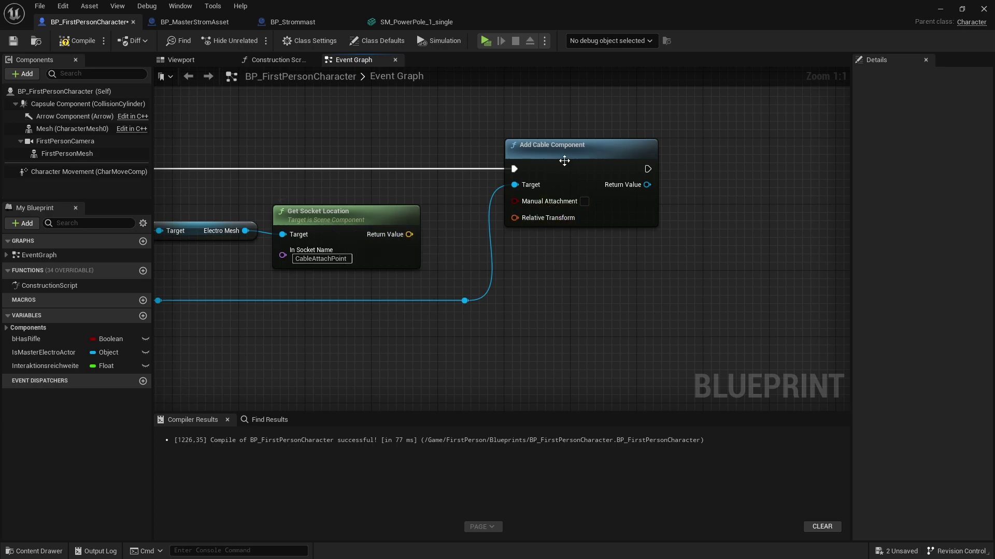
{"action": "left_click_drag", "start_coordinate": [564, 158], "coordinate": [688, 158]}
{"action": "mouse_move", "coordinate": [557, 334]}
{"action": "left_mouse_down"}
{"action": "mouse_move", "coordinate": [461, 280]}
{"action": "mouse_move", "coordinate": [556, 300]}
{"action": "left_mouse_up"}
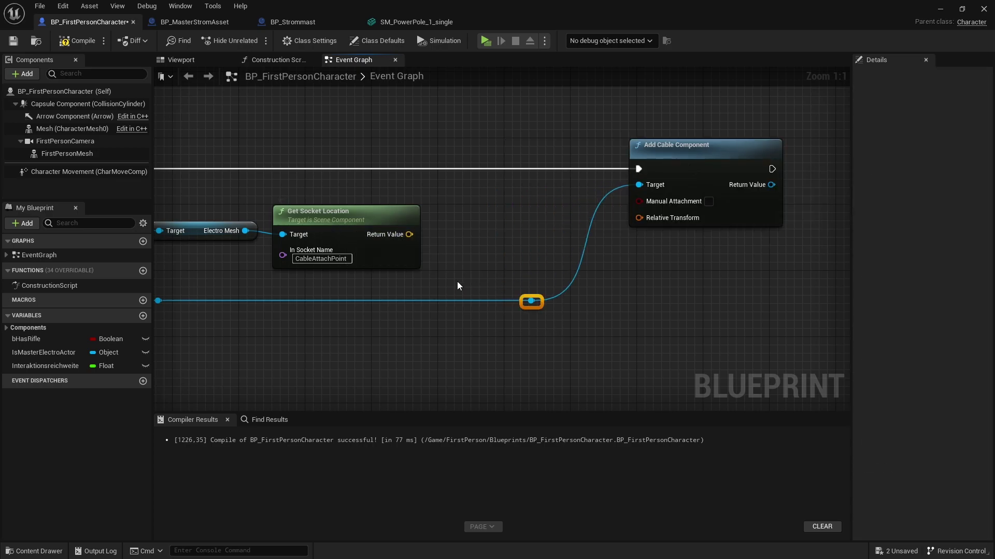
{"action": "left_click_drag", "start_coordinate": [406, 238], "coordinate": [471, 229]}
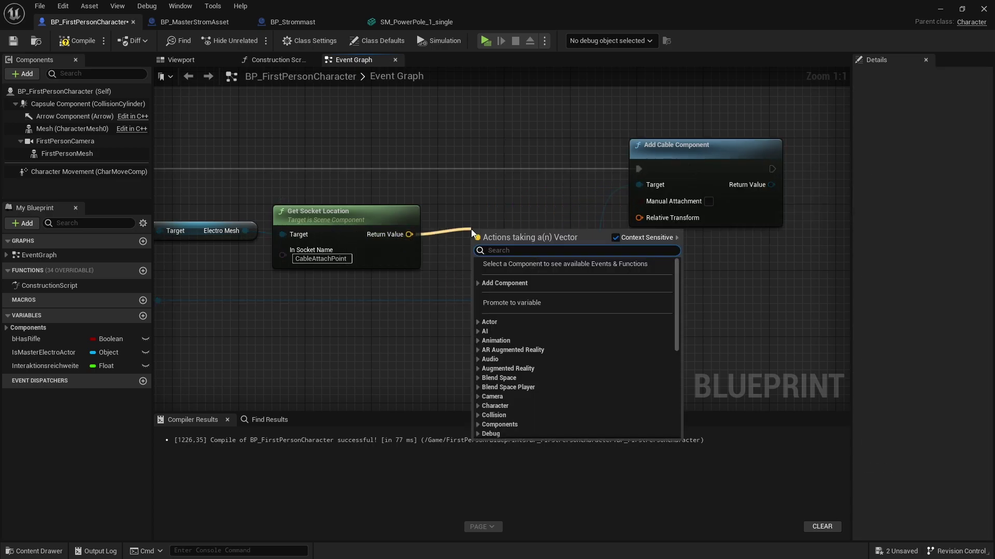
{"action": "type", "text": "make transform"}
{"action": "key", "text": "Return"}
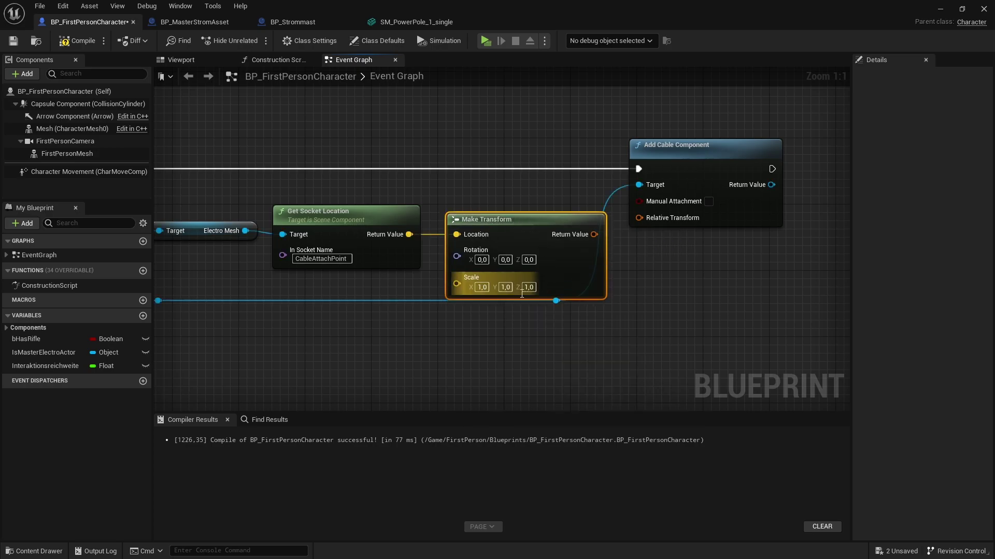
{"action": "mouse_move", "coordinate": [594, 234]}
{"action": "left_mouse_down"}
{"action": "mouse_move", "coordinate": [648, 218]}
{"action": "mouse_move", "coordinate": [583, 239]}
{"action": "left_mouse_up"}
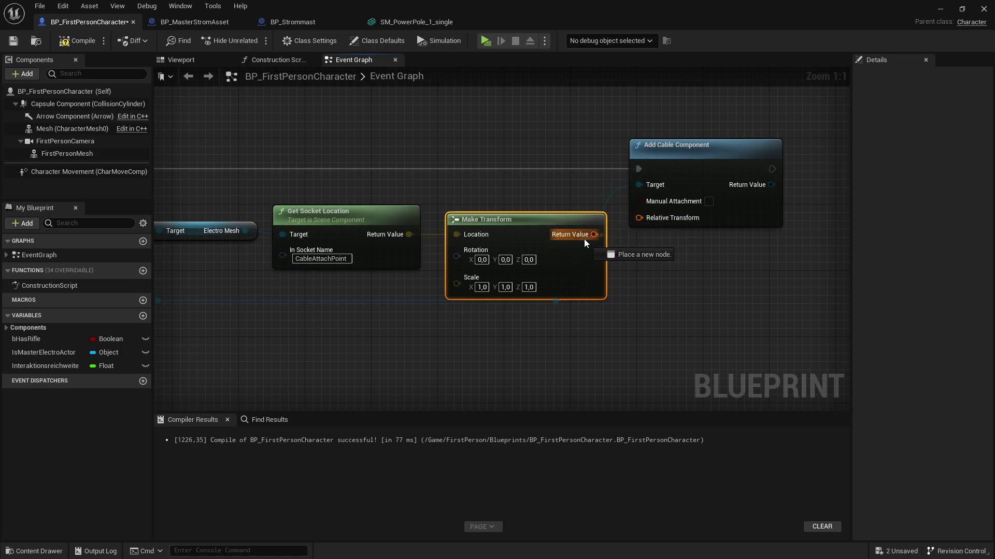
{"action": "left_click_drag", "start_coordinate": [583, 238], "coordinate": [668, 219]}
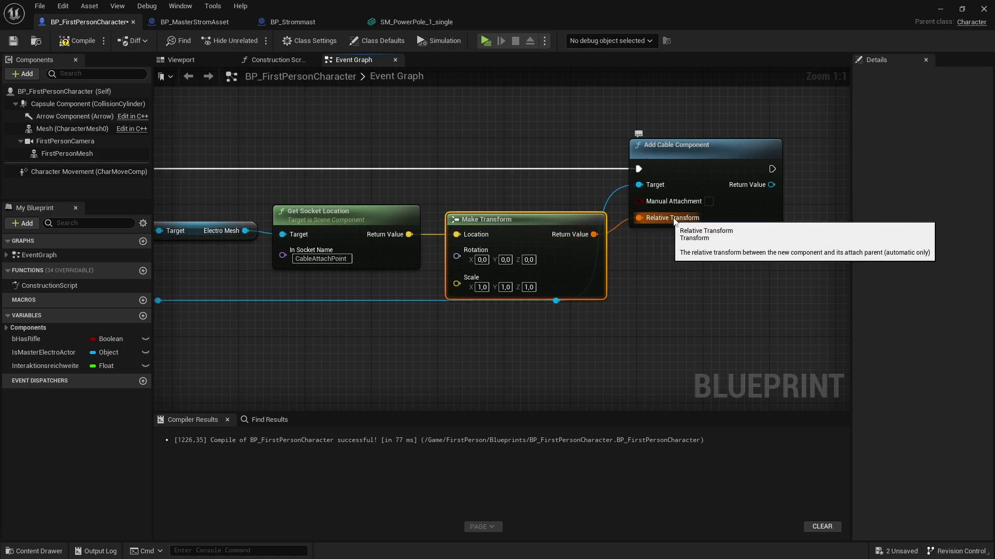
Straighten the rerouted wire and drag out from the Add Cable Component return value
{"action": "left_click_drag", "start_coordinate": [555, 305], "coordinate": [604, 334]}
{"action": "right_click_drag", "start_coordinate": [347, 312], "coordinate": [567, 297]}
{"action": "mouse_move", "coordinate": [382, 341]}
{"action": "left_mouse_down"}
{"action": "mouse_move", "coordinate": [362, 294]}
{"action": "mouse_move", "coordinate": [369, 275]}
{"action": "mouse_move", "coordinate": [377, 317]}
{"action": "left_mouse_up"}
{"action": "mouse_move", "coordinate": [456, 282]}
{"action": "right_mouse_down"}
{"action": "mouse_move", "coordinate": [348, 324]}
{"action": "mouse_move", "coordinate": [216, 299]}
{"action": "right_mouse_up"}
{"action": "left_click", "coordinate": [322, 261]}
{"action": "left_click", "coordinate": [354, 297]}
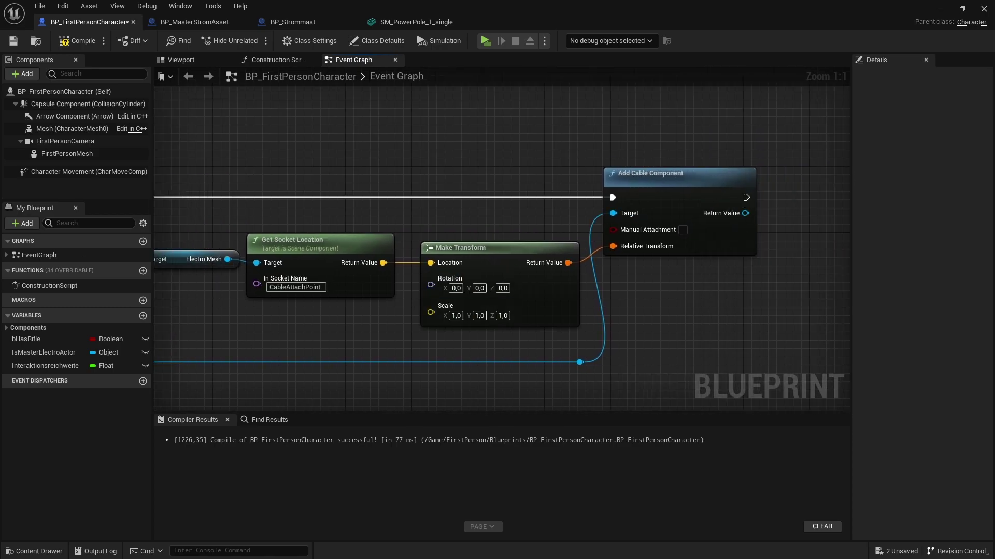
{"action": "right_click_drag", "start_coordinate": [502, 210], "coordinate": [243, 219]}
{"action": "mouse_move", "coordinate": [486, 223]}
{"action": "left_mouse_down"}
{"action": "mouse_move", "coordinate": [581, 222]}
{"action": "mouse_move", "coordinate": [536, 197]}
{"action": "left_mouse_up"}
Promote the Add Cable Component return value to a variable renamed CableComponent
{"action": "left_click", "coordinate": [630, 305]}
{"action": "left_click", "coordinate": [940, 107]}
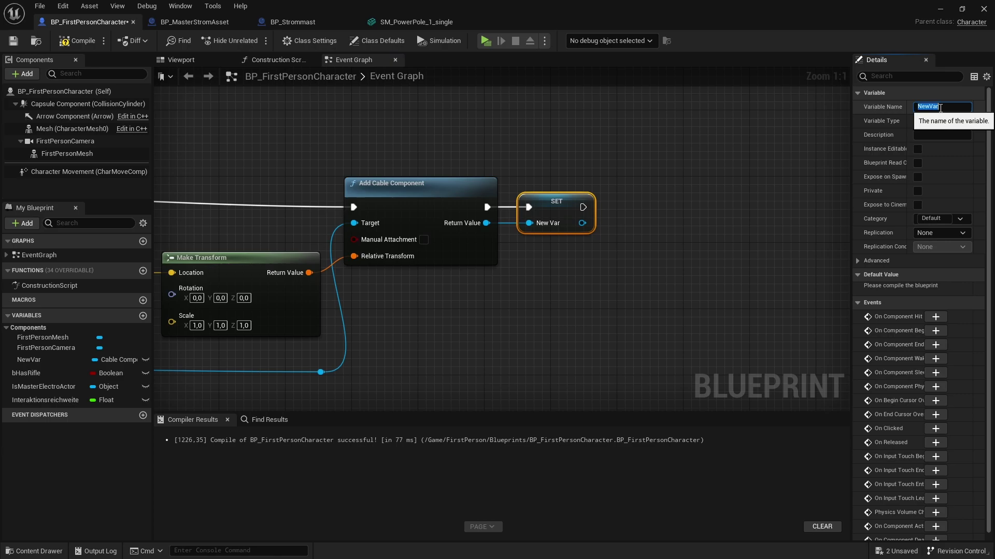
{"action": "type", "text": "CableCompo"}
{"action": "type", "text": "nent"}
{"action": "key", "text": "Return"}
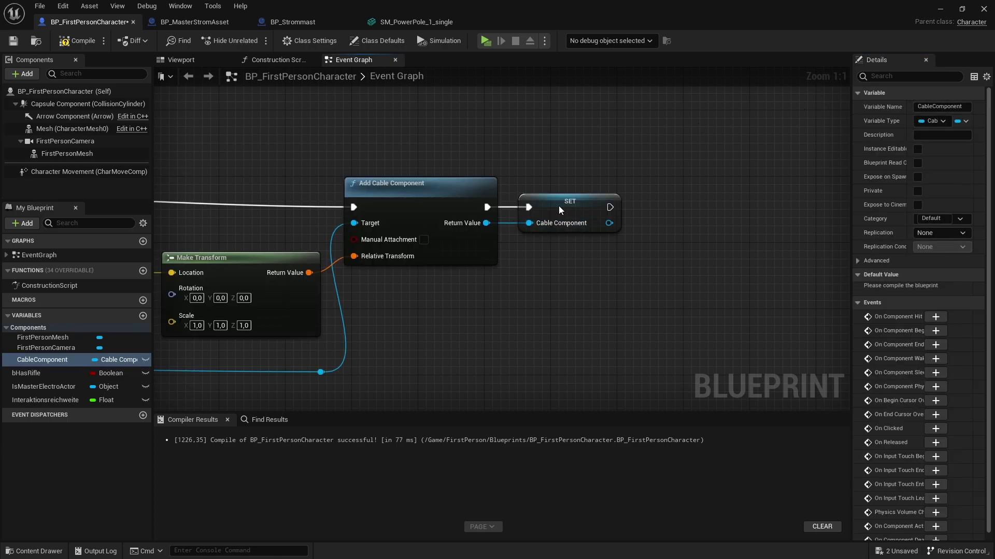
{"action": "left_click", "coordinate": [564, 156]}
{"action": "right_click_drag", "start_coordinate": [565, 156], "coordinate": [530, 176]}
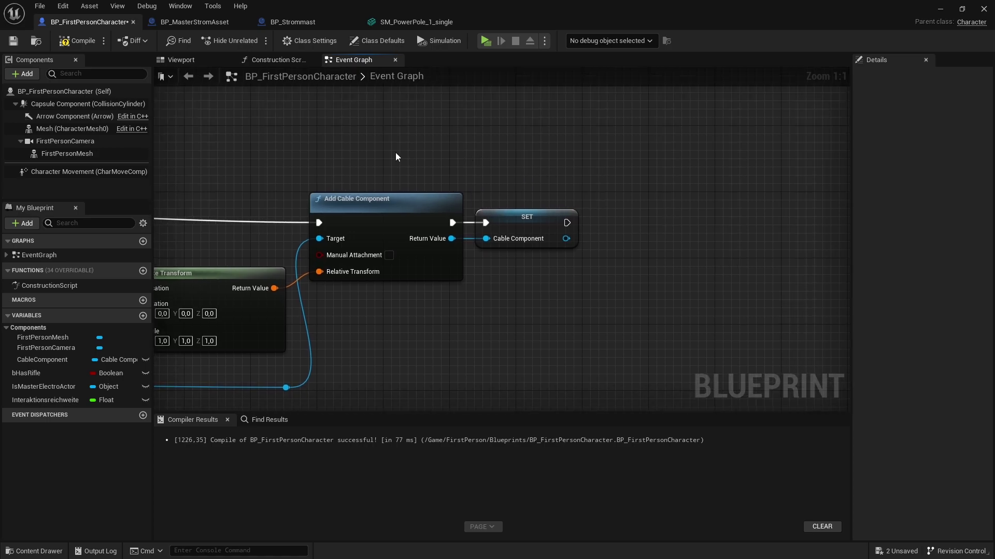
{"action": "right_click_drag", "start_coordinate": [396, 153], "coordinate": [644, 129]}
{"action": "right_click_drag", "start_coordinate": [161, 237], "coordinate": [392, 193]}
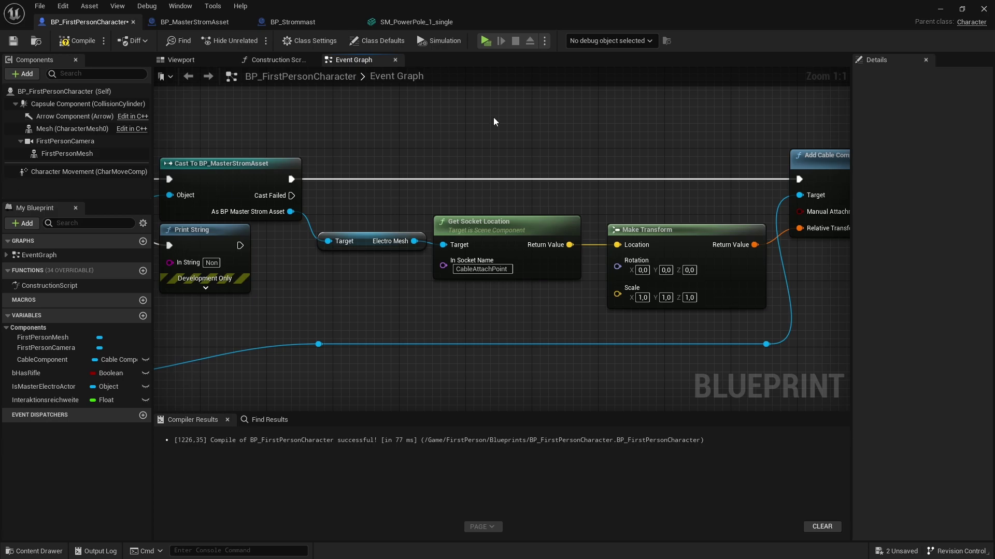
Add a new variable named VerbundeneKabel in BP_MasterStromAsset
{"action": "left_click", "coordinate": [205, 26]}
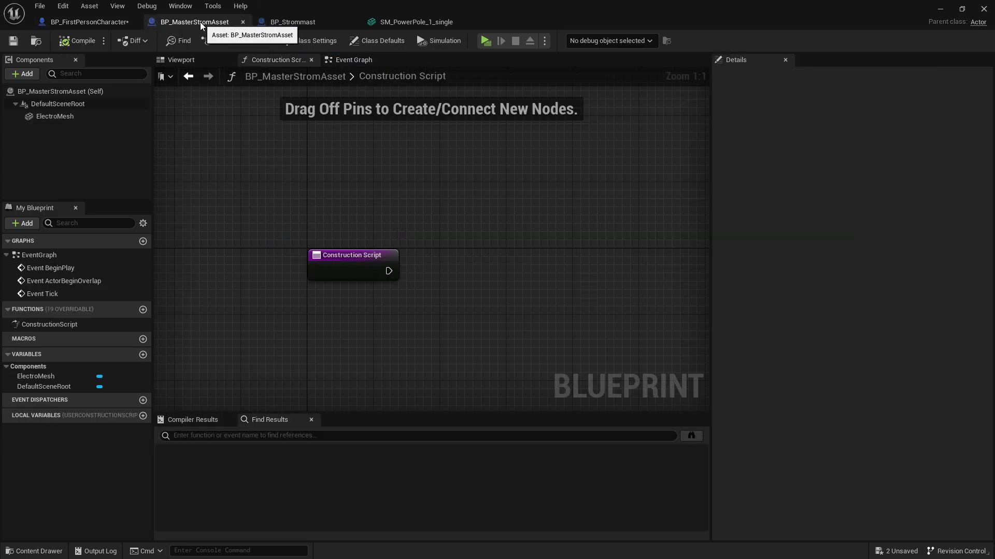
{"action": "left_click", "coordinate": [141, 356]}
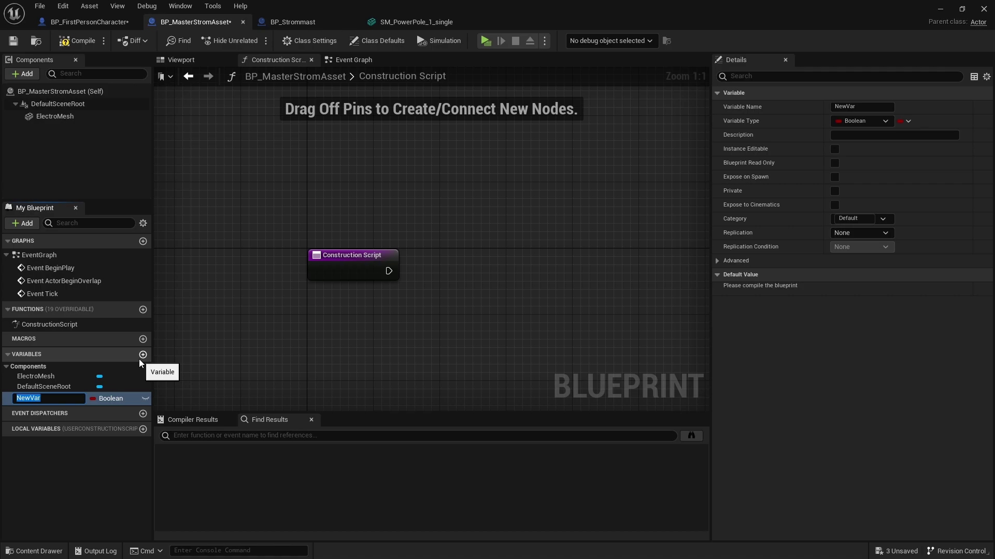
{"action": "type", "text": "VerbundeneKabel"}
{"action": "key", "text": "Return"}
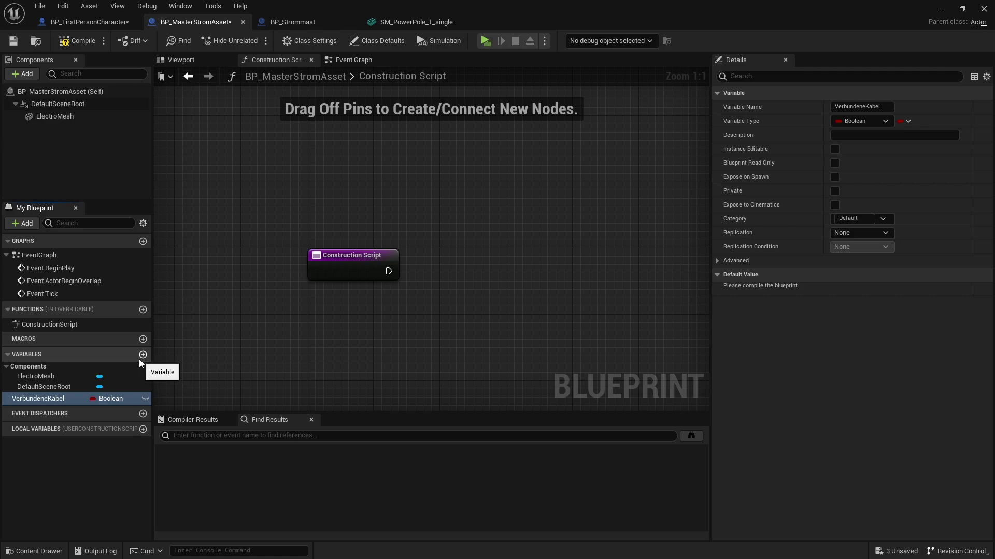
Make VerbundeneKabel an array of Cable Component object references, then compile and save
{"action": "left_click", "coordinate": [117, 400]}
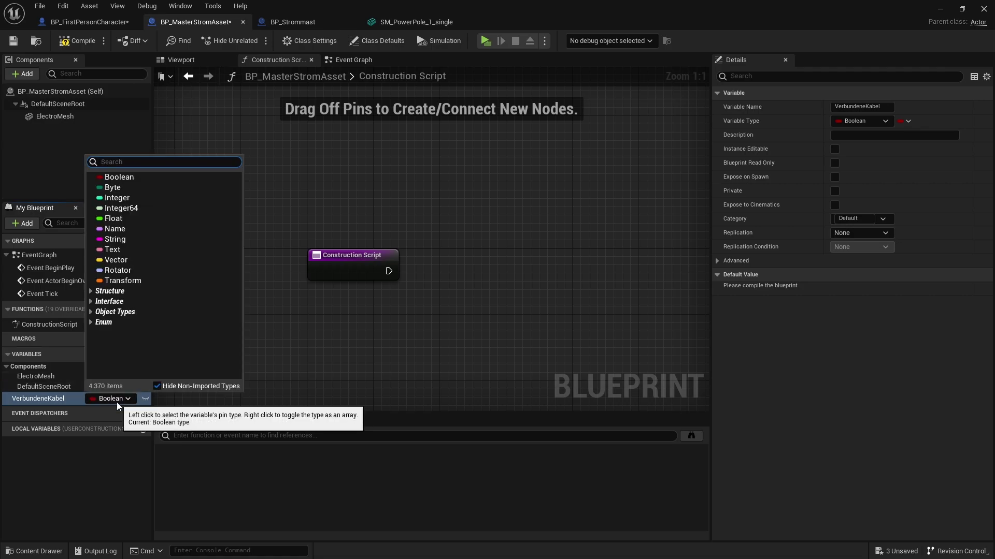
{"action": "type", "text": "Cable"}
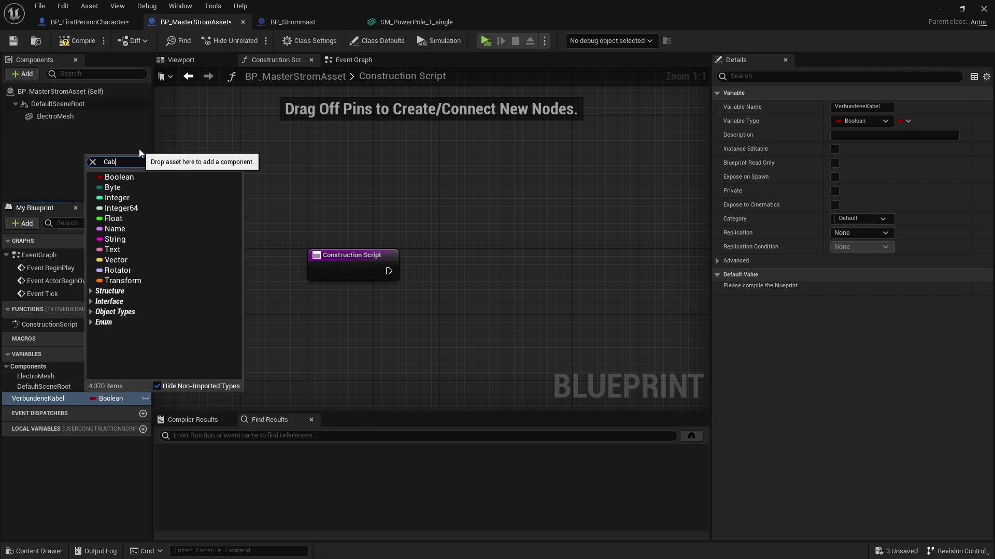
{"action": "mouse_move", "coordinate": [155, 208]}
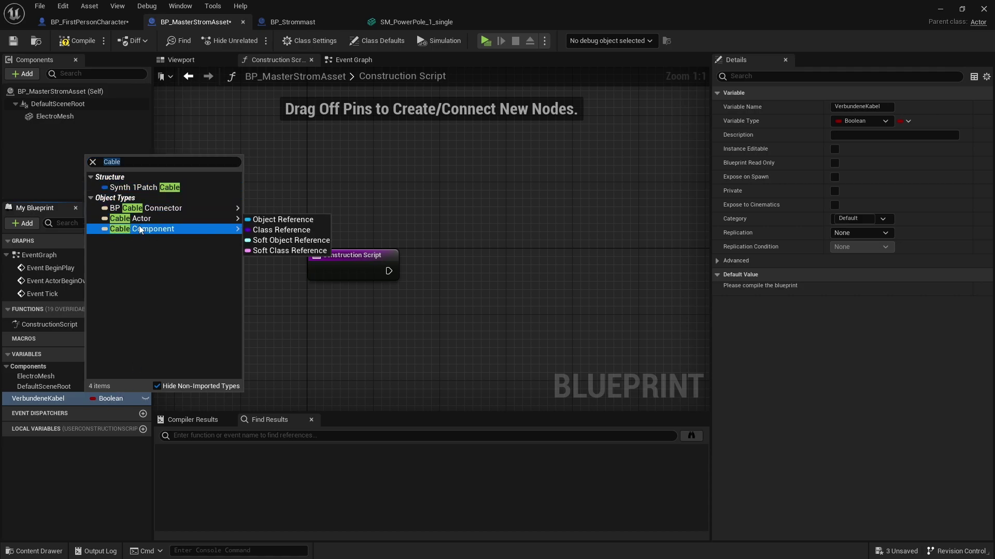
{"action": "mouse_move", "coordinate": [171, 231]}
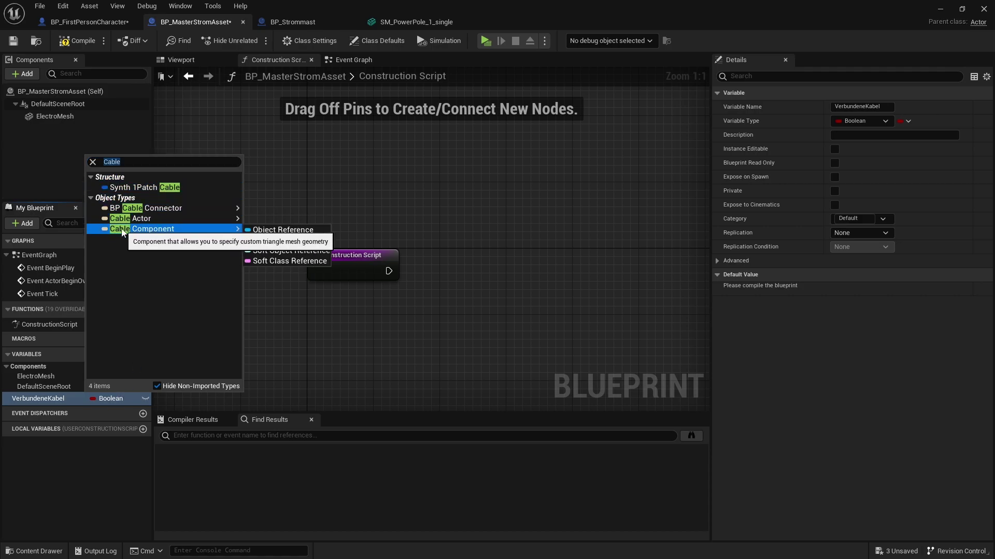
{"action": "left_click", "coordinate": [305, 235]}
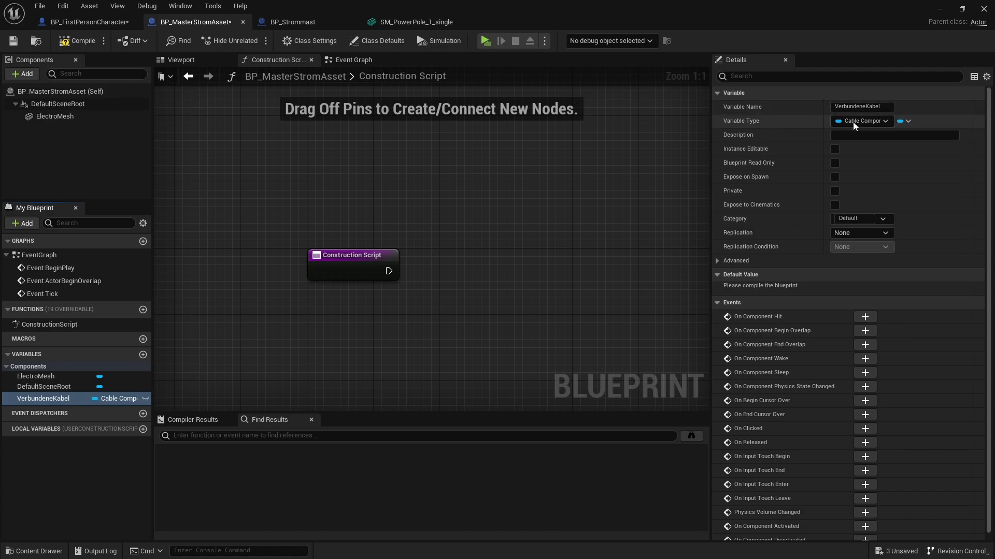
{"action": "left_click", "coordinate": [907, 122]}
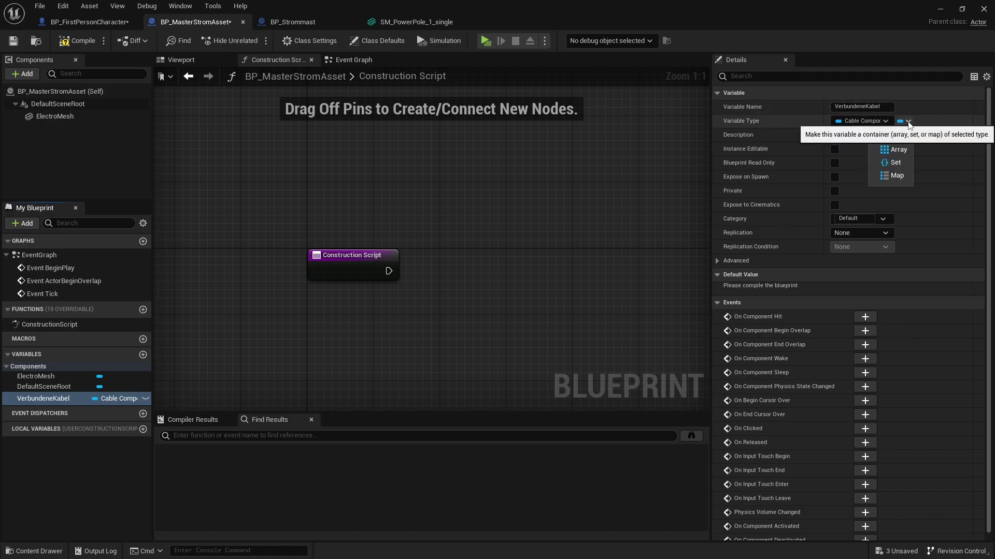
{"action": "left_click", "coordinate": [901, 152]}
{"action": "left_click", "coordinate": [71, 47]}
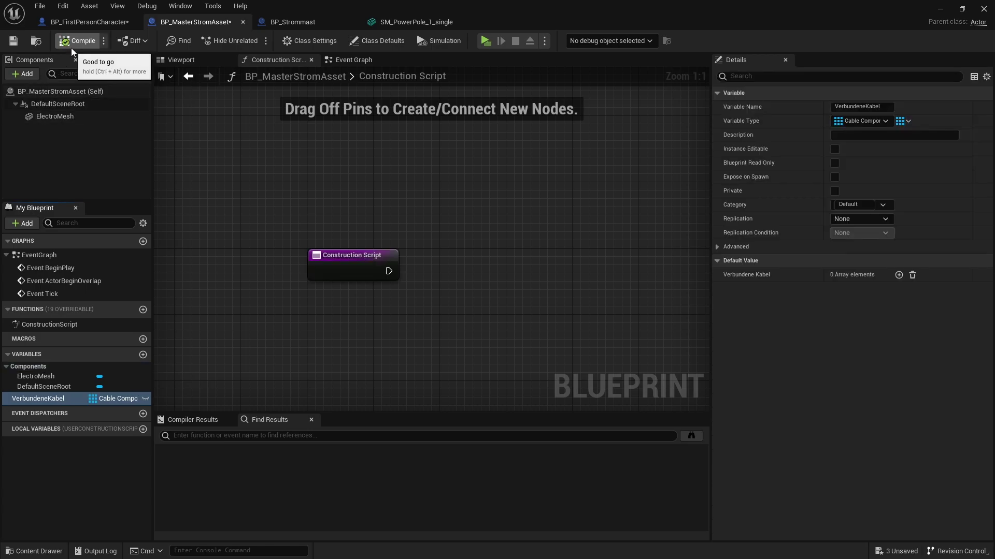
{"action": "left_click", "coordinate": [13, 40]}
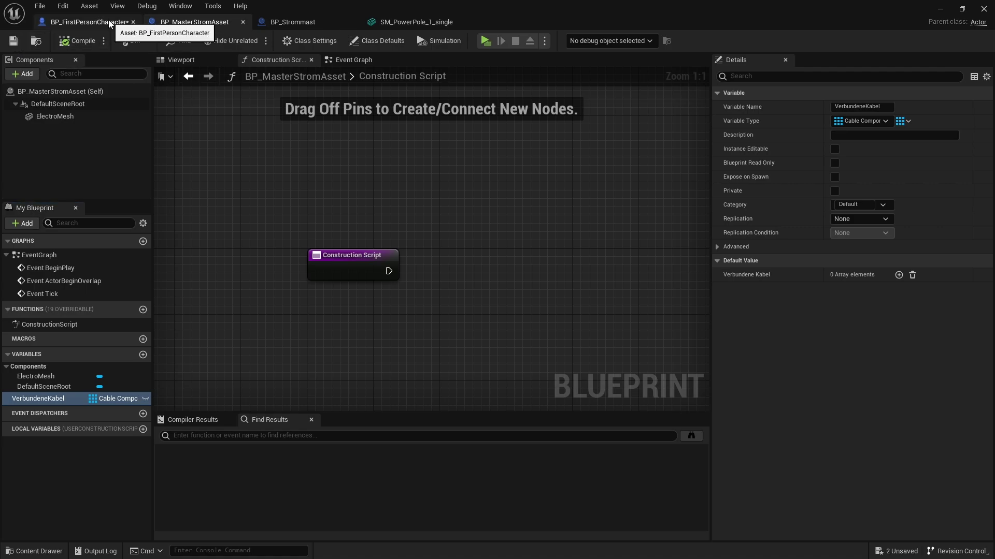
In BP_FirstPersonCharacter, add a Get Verbundene Kabel node from the cast's Master Strom Asset result
{"action": "left_click", "coordinate": [88, 22]}
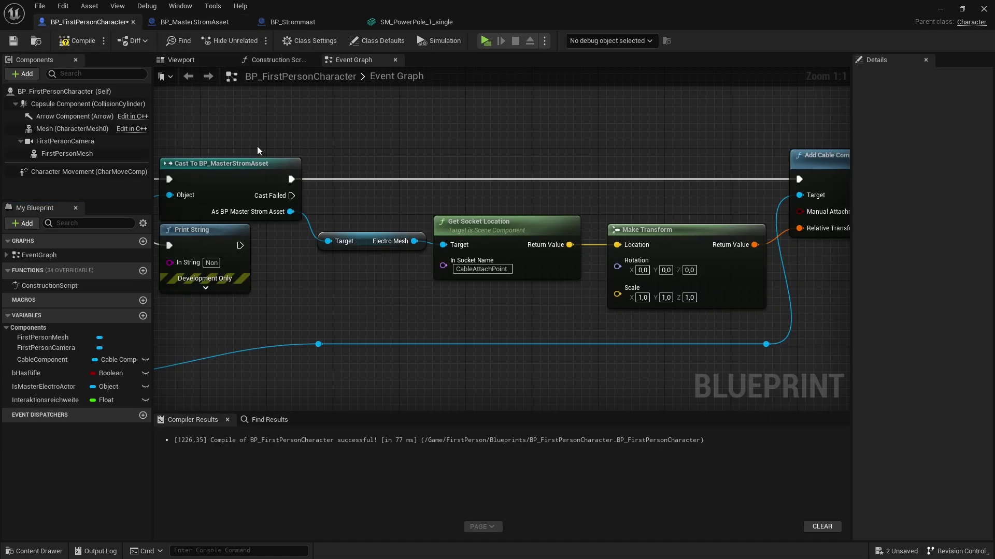
{"action": "left_click_drag", "start_coordinate": [290, 211], "coordinate": [319, 280]}
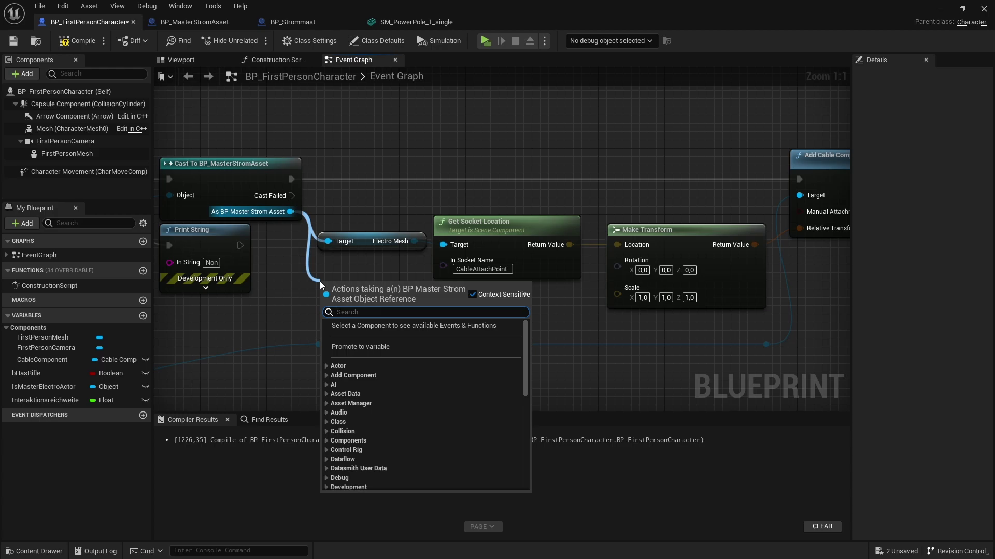
{"action": "type", "text": "verbundene"}
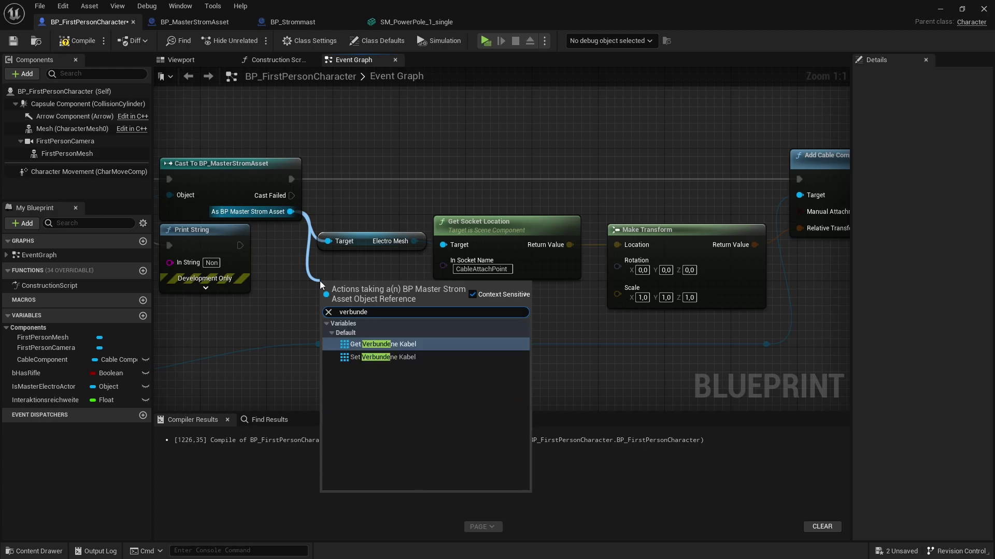
{"action": "key", "text": "Return"}
Move the Verbundene Kabel getter beside the SET node and reroute its Target wire
{"action": "left_click_drag", "start_coordinate": [366, 292], "coordinate": [366, 308]}
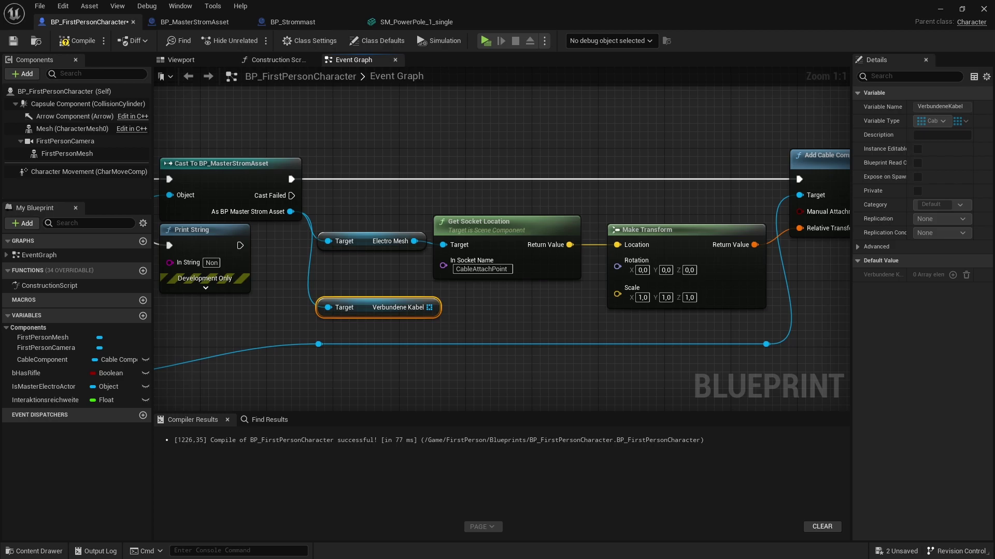
{"action": "right_click_drag", "start_coordinate": [373, 310], "coordinate": [234, 282]}
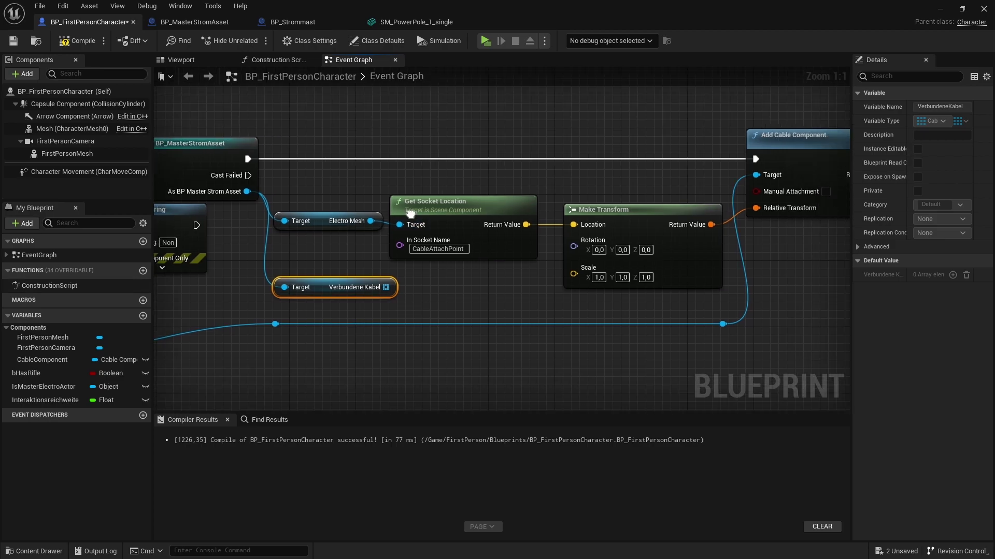
{"action": "left_click_drag", "start_coordinate": [233, 282], "coordinate": [263, 366]}
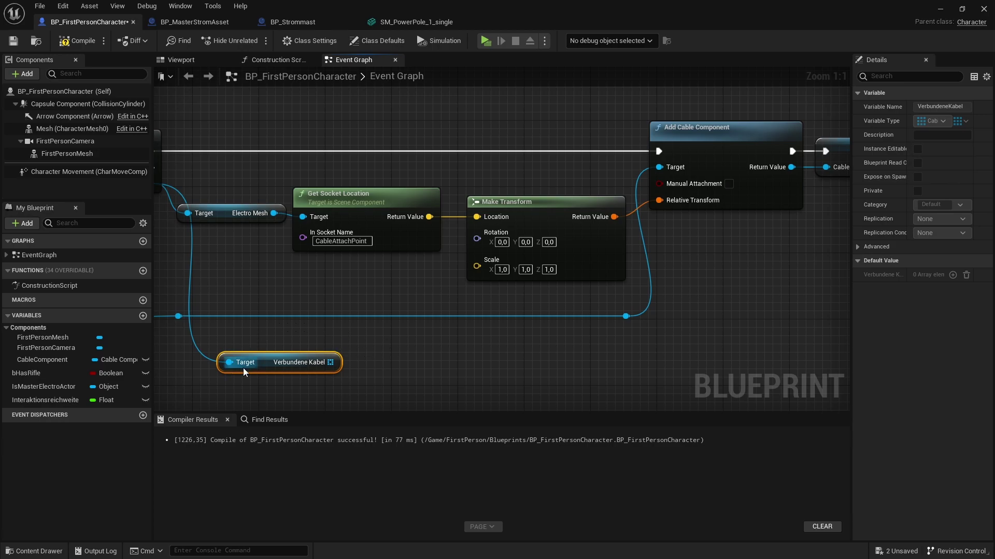
{"action": "left_click_drag", "start_coordinate": [243, 368], "coordinate": [306, 153]}
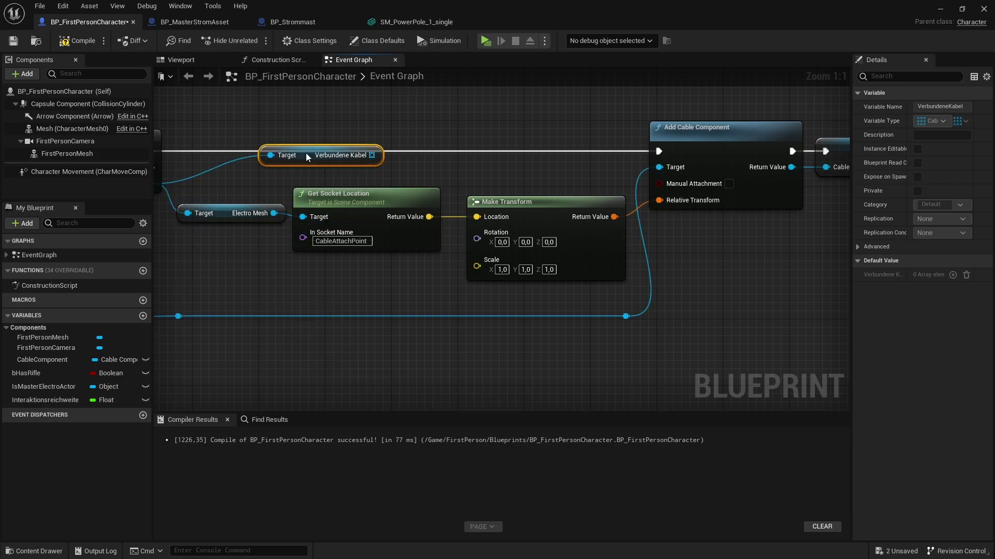
{"action": "scroll", "coordinate": [293, 166], "scroll_direction": "down", "scroll_amount": 2}
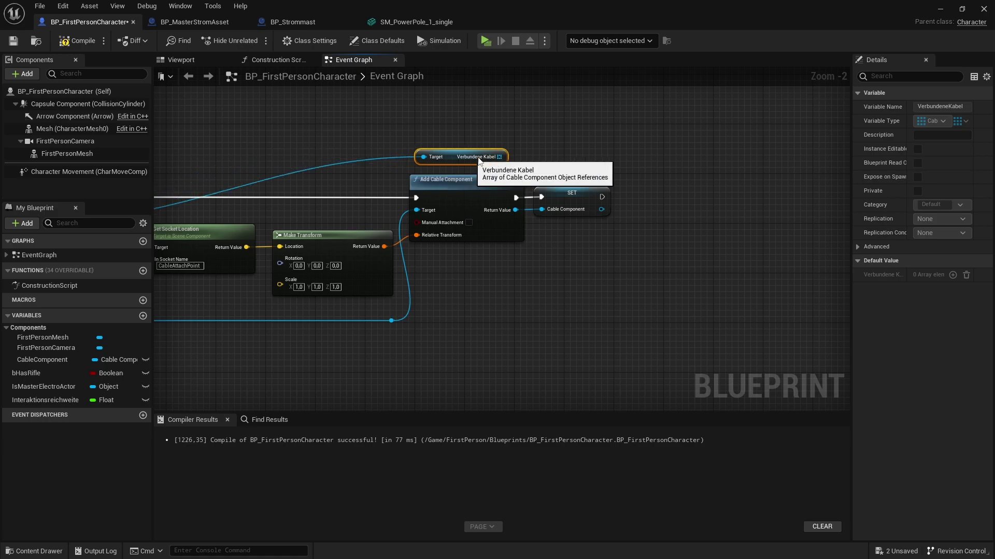
{"action": "left_click_drag", "start_coordinate": [290, 167], "coordinate": [567, 160]}
{"action": "right_click_drag", "start_coordinate": [473, 155], "coordinate": [555, 151]}
{"action": "double_click", "coordinate": [554, 151]}
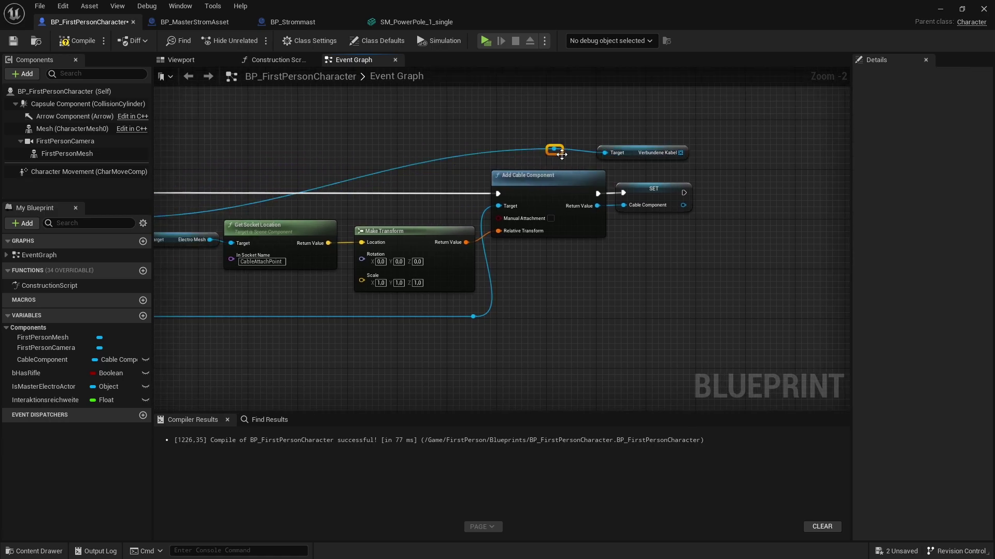
{"action": "left_click_drag", "start_coordinate": [554, 150], "coordinate": [185, 158]}
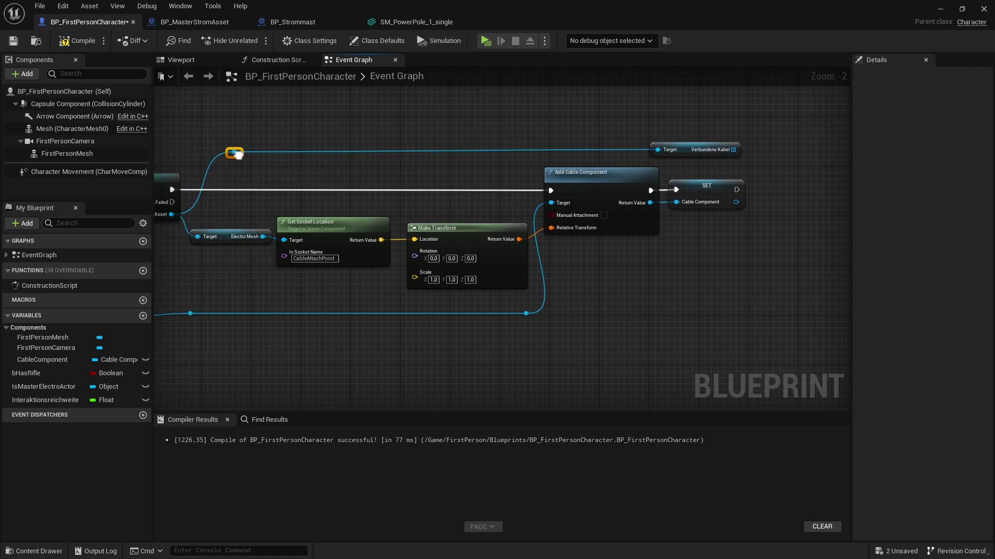
{"action": "mouse_move", "coordinate": [340, 186]}
{"action": "right_mouse_down"}
{"action": "mouse_move", "coordinate": [557, 180]}
{"action": "mouse_move", "coordinate": [81, 186]}
{"action": "right_mouse_up"}
{"action": "scroll", "coordinate": [539, 290], "scroll_direction": "up", "scroll_amount": 2}
Add a wildcard Add node after SET, then delete it as the wrong type
{"action": "right_click_drag", "start_coordinate": [540, 290], "coordinate": [474, 290]}
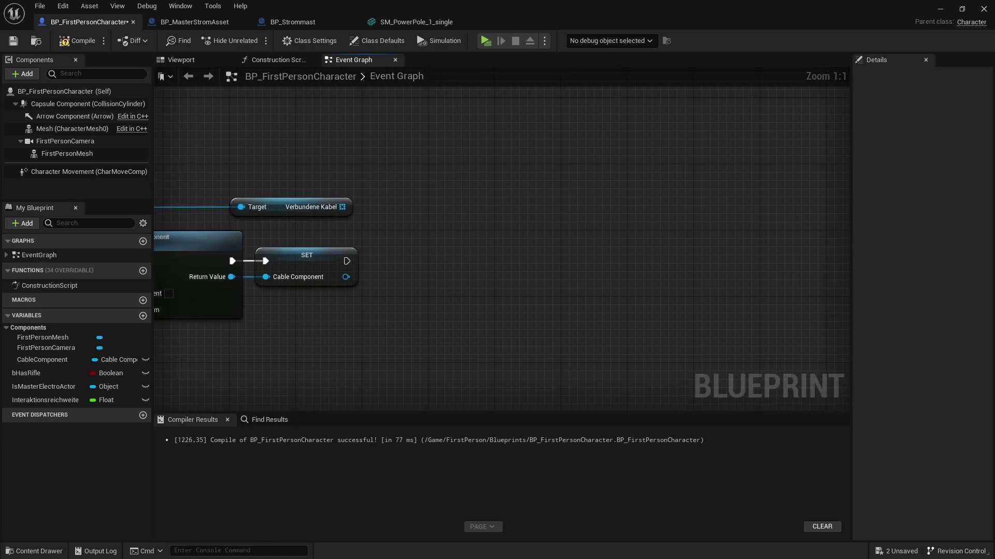
{"action": "left_click_drag", "start_coordinate": [346, 261], "coordinate": [443, 262]}
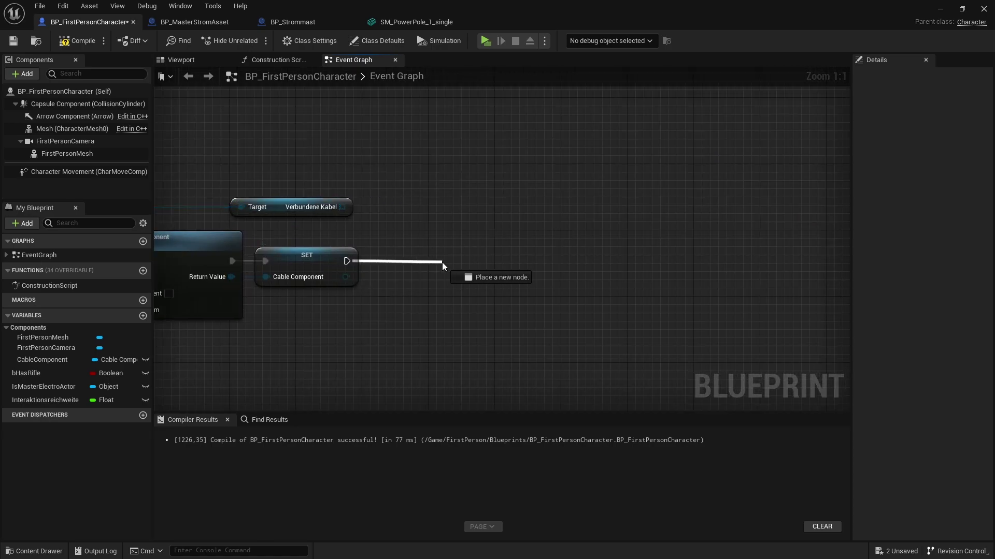
{"action": "type", "text": "add"}
{"action": "key", "text": "Return"}
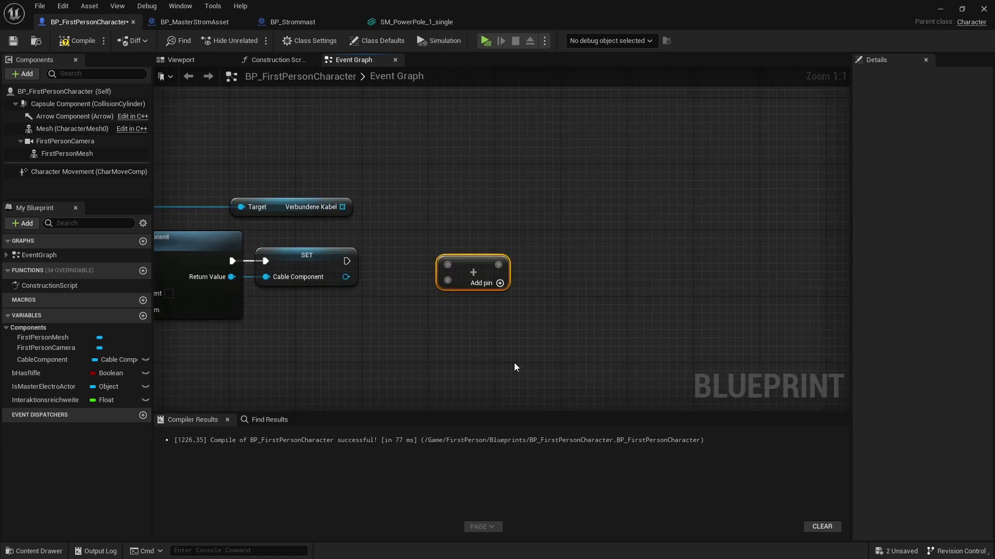
{"action": "key", "text": "Delete"}
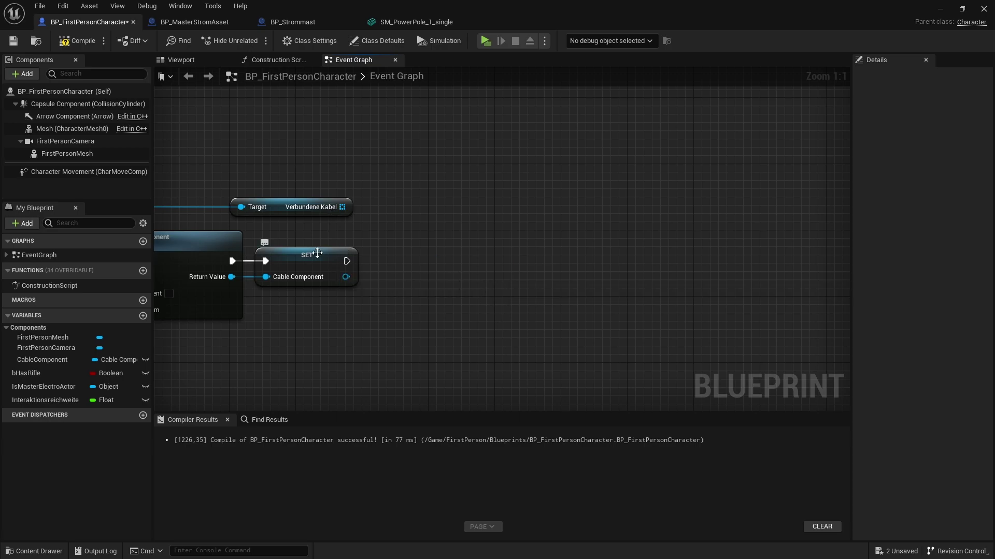
Add an array Add from Verbundene Kabel, run after SET, with the Cable Component as item
{"action": "left_click_drag", "start_coordinate": [336, 208], "coordinate": [430, 285]}
{"action": "type", "text": "add"}
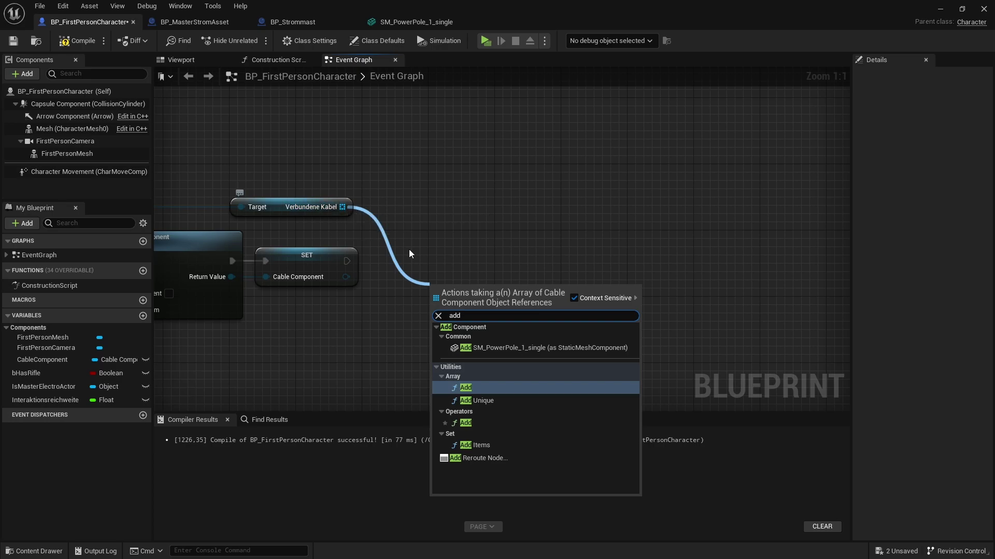
{"action": "left_click", "coordinate": [478, 390]}
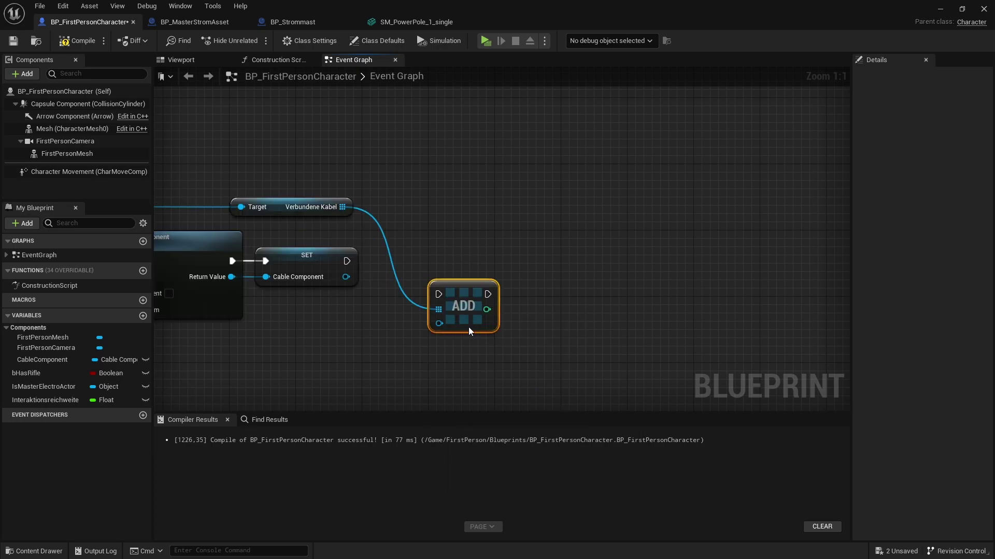
{"action": "mouse_move", "coordinate": [347, 260]}
{"action": "left_mouse_down"}
{"action": "mouse_move", "coordinate": [439, 277]}
{"action": "mouse_move", "coordinate": [452, 269]}
{"action": "left_mouse_up"}
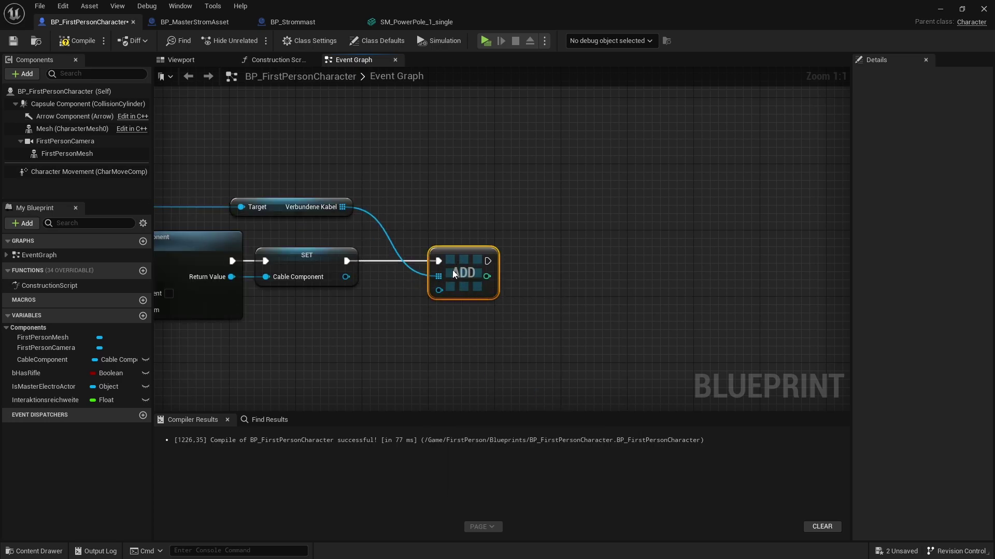
{"action": "mouse_move", "coordinate": [345, 278]}
{"action": "left_mouse_down"}
{"action": "mouse_move", "coordinate": [439, 290]}
{"action": "mouse_move", "coordinate": [426, 259]}
{"action": "left_mouse_up"}
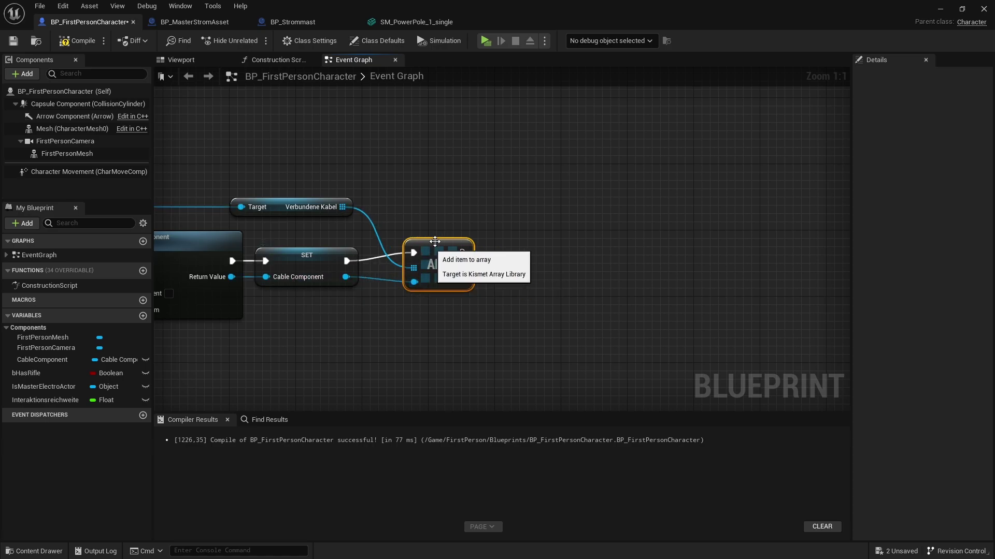
{"action": "left_click", "coordinate": [476, 154]}
{"action": "left_click", "coordinate": [296, 202]}
{"action": "left_click", "coordinate": [311, 171]}
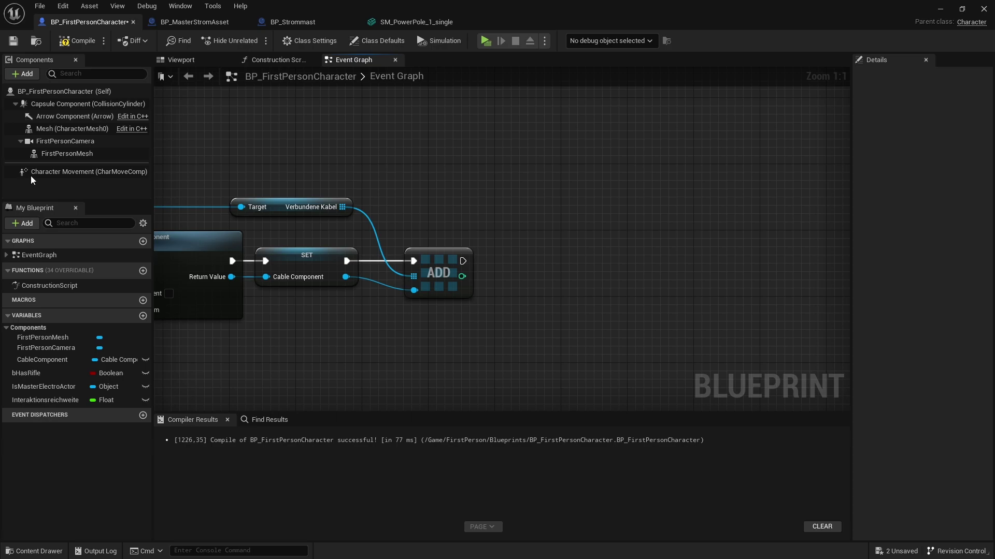
{"action": "scroll", "coordinate": [316, 206], "scroll_direction": "down", "scroll_amount": 1}
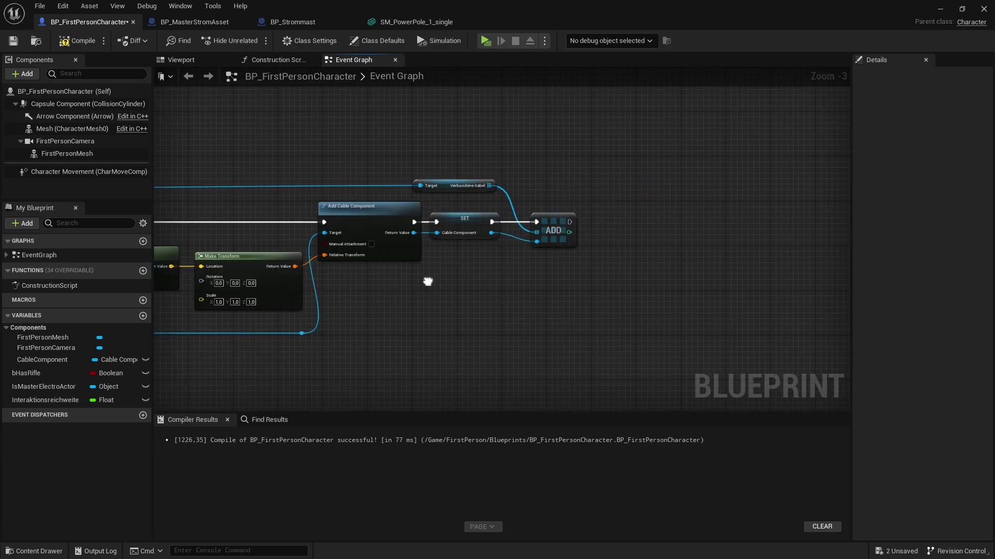
Add an Attach Component To Component node right of ADD and run it after the Add step
{"action": "mouse_move", "coordinate": [336, 312]}
{"action": "right_mouse_down"}
{"action": "mouse_move", "coordinate": [427, 268]}
{"action": "mouse_move", "coordinate": [303, 170]}
{"action": "right_mouse_up"}
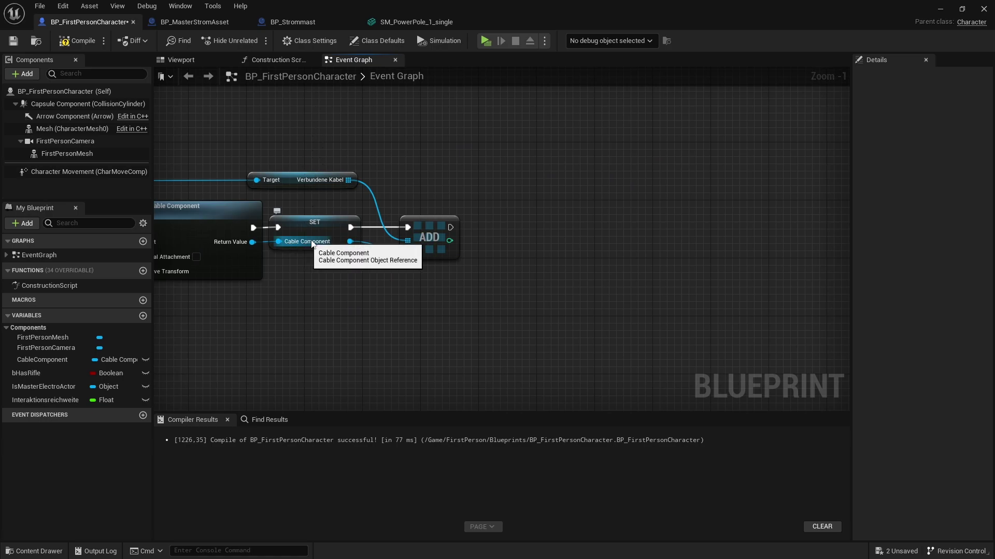
{"action": "mouse_move", "coordinate": [350, 241]}
{"action": "left_mouse_down"}
{"action": "mouse_move", "coordinate": [368, 271]}
{"action": "mouse_move", "coordinate": [439, 319]}
{"action": "left_mouse_up"}
{"action": "type", "text": "attach"}
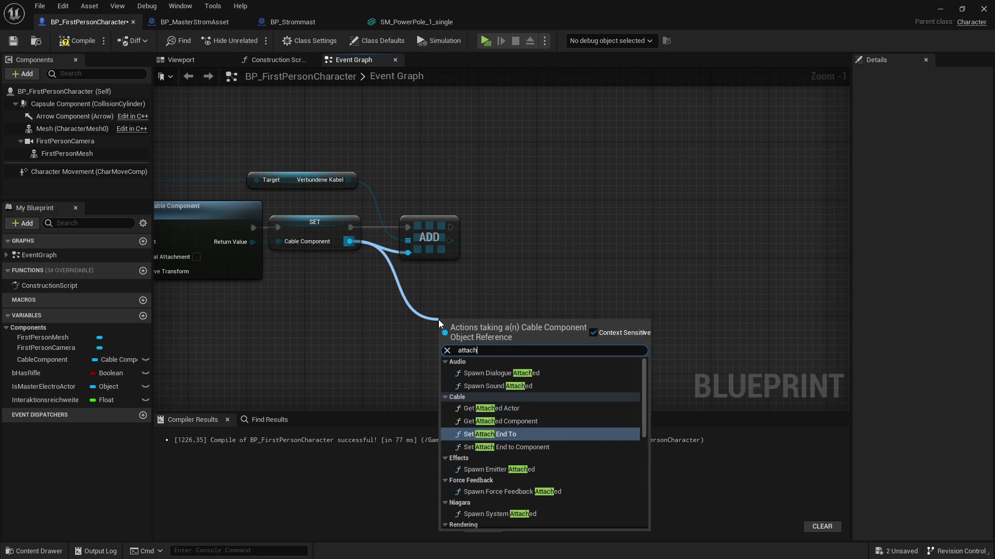
{"action": "type", "text": " compon"}
{"action": "key", "text": "Down"}
{"action": "key", "text": "Down"}
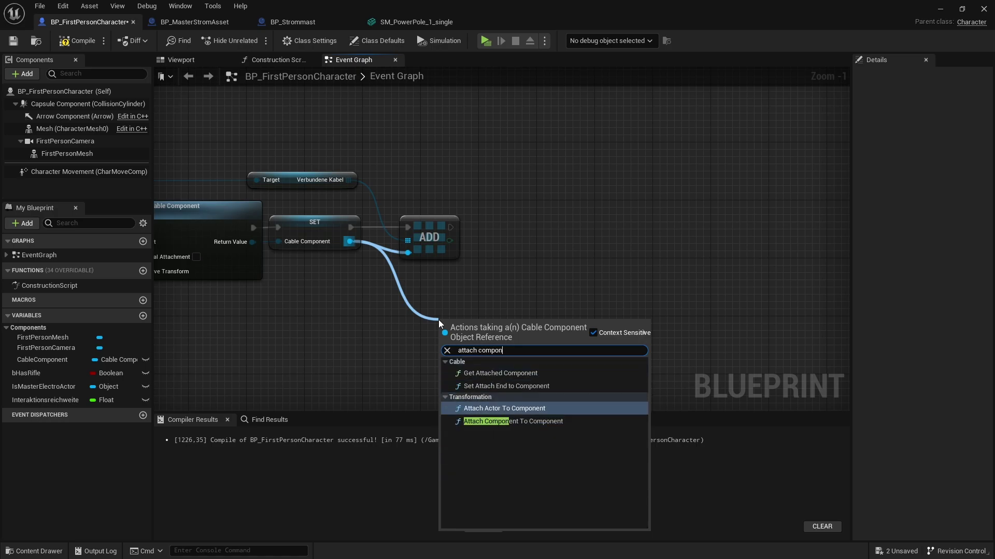
{"action": "key", "text": "Down"}
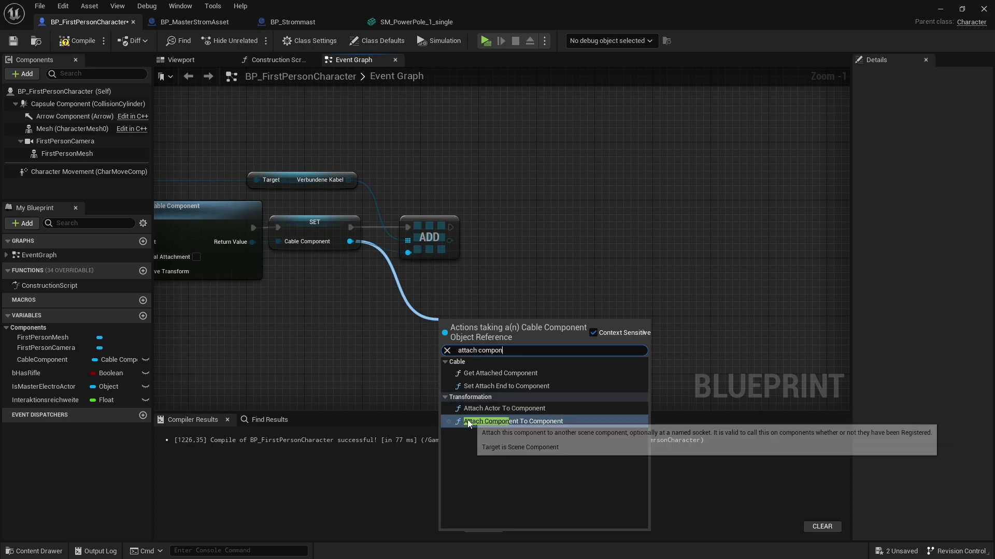
{"action": "left_click", "coordinate": [545, 421]}
{"action": "left_click_drag", "start_coordinate": [495, 325], "coordinate": [598, 200]}
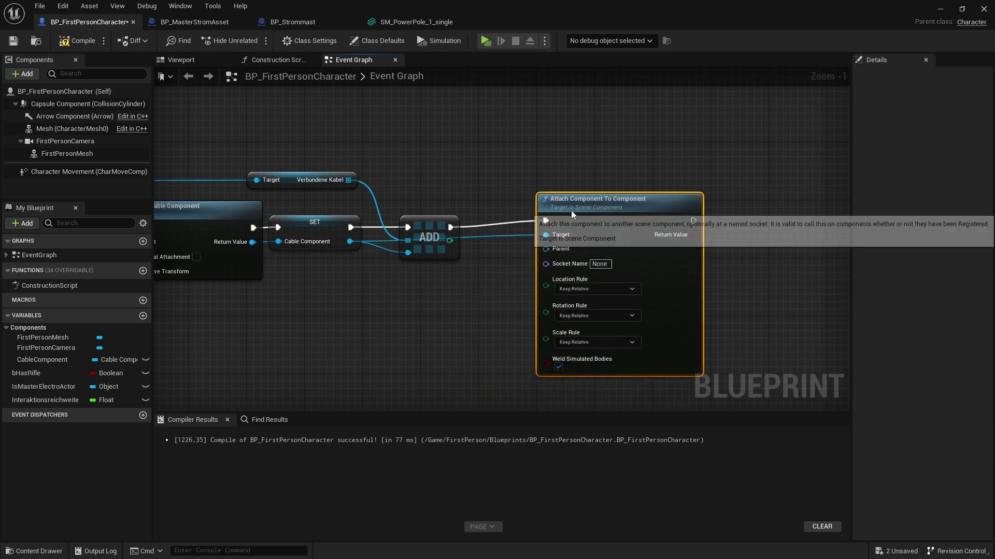
{"action": "left_click_drag", "start_coordinate": [450, 227], "coordinate": [545, 220]}
Route the Cable Component wire into the attach node's Target through reroute points
{"action": "scroll", "coordinate": [495, 254], "scroll_direction": "up", "scroll_amount": 1}
{"action": "double_click", "coordinate": [490, 238]}
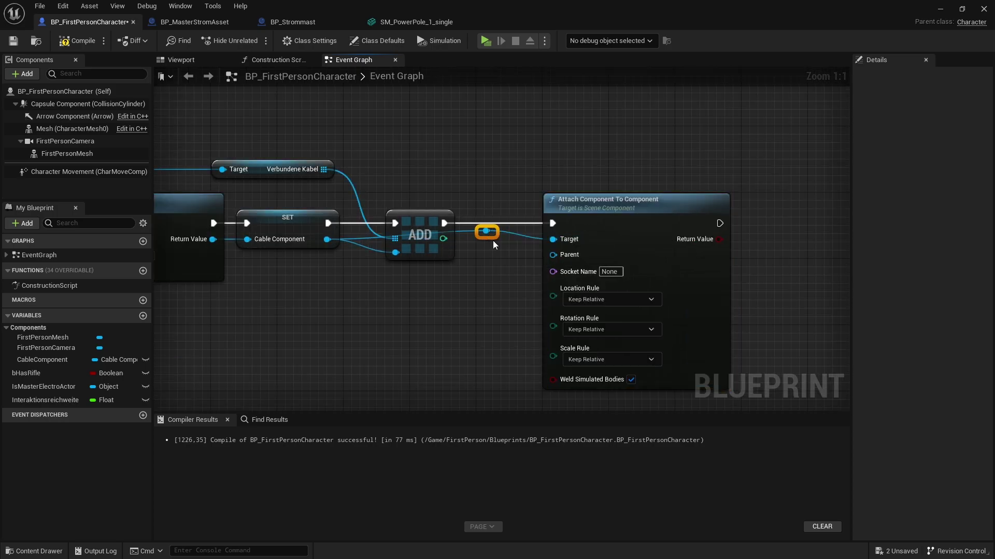
{"action": "mouse_move", "coordinate": [493, 241]}
{"action": "left_mouse_down"}
{"action": "mouse_move", "coordinate": [392, 275]}
{"action": "mouse_move", "coordinate": [406, 269]}
{"action": "left_mouse_up"}
{"action": "double_click", "coordinate": [420, 264]}
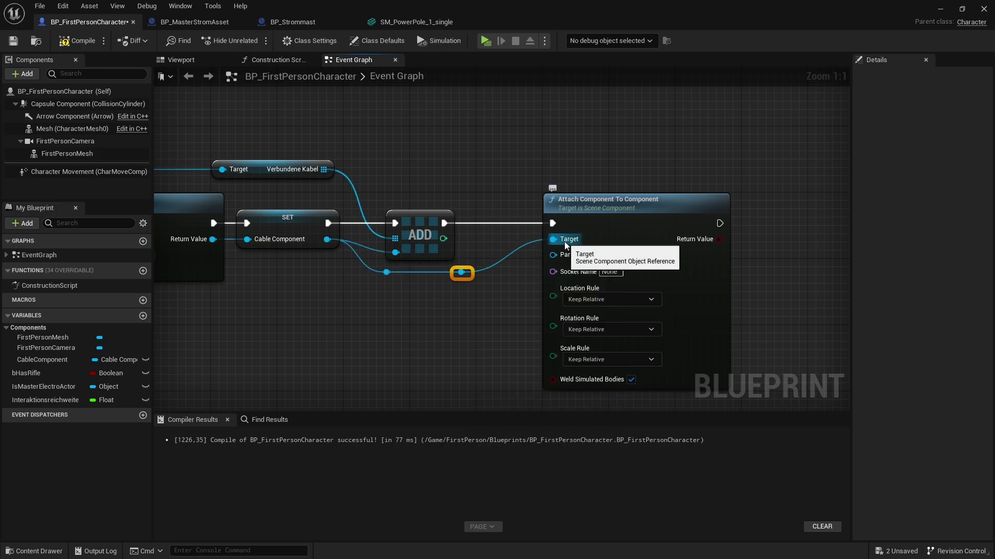
Wire the Electro Mesh getter to the attach node's Parent via a reroute point
{"action": "scroll", "coordinate": [563, 261], "scroll_direction": "down", "scroll_amount": 3}
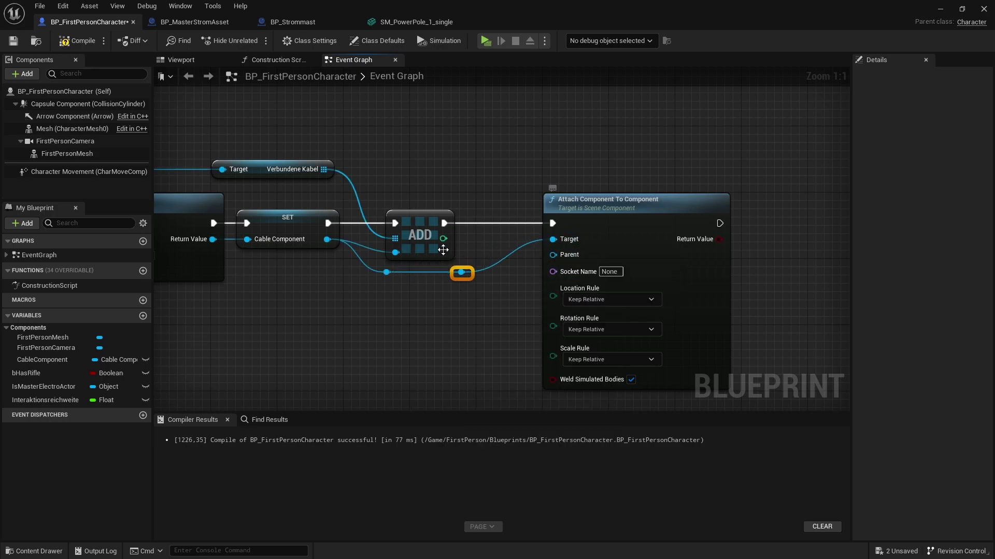
{"action": "right_click_drag", "start_coordinate": [386, 227], "coordinate": [672, 180]}
{"action": "scroll", "coordinate": [386, 226], "scroll_direction": "up", "scroll_amount": 4}
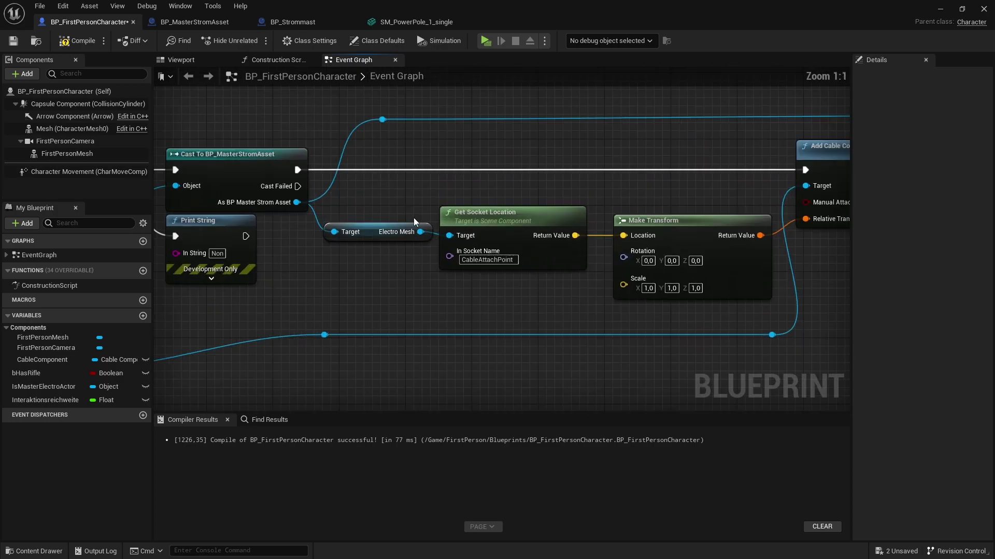
{"action": "left_click", "coordinate": [376, 237]}
{"action": "left_click_drag", "start_coordinate": [420, 231], "coordinate": [524, 254]}
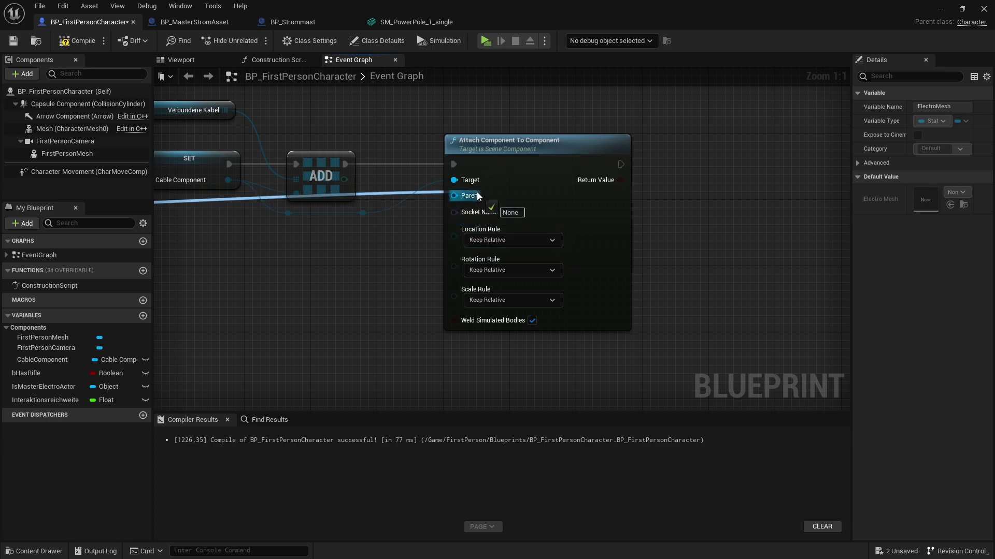
{"action": "mouse_move", "coordinate": [300, 203]}
{"action": "right_mouse_down"}
{"action": "mouse_move", "coordinate": [290, 220]}
{"action": "mouse_move", "coordinate": [557, 201]}
{"action": "right_mouse_up"}
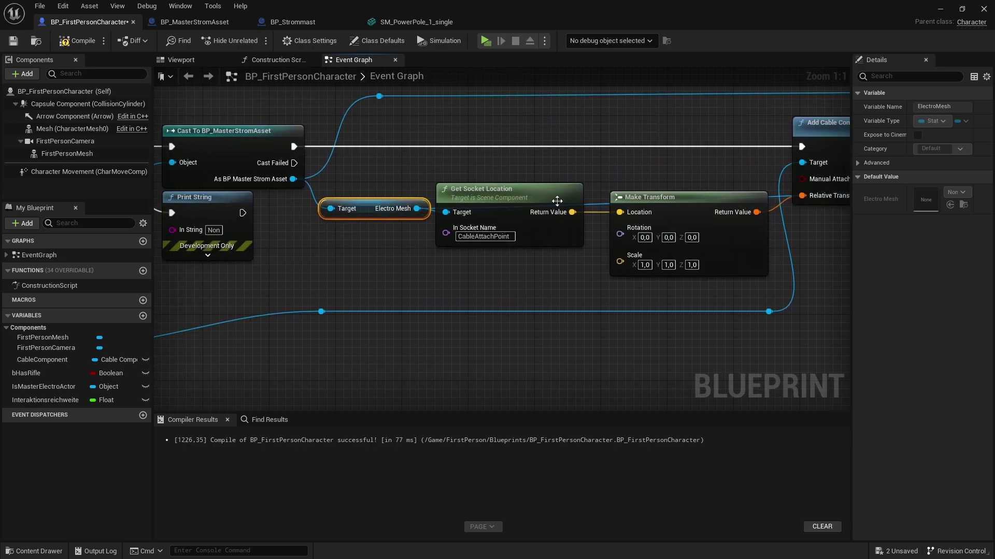
{"action": "double_click", "coordinate": [600, 205]}
{"action": "mouse_move", "coordinate": [600, 204]}
{"action": "left_mouse_down"}
{"action": "mouse_move", "coordinate": [467, 303]}
{"action": "mouse_move", "coordinate": [762, 312]}
{"action": "mouse_move", "coordinate": [521, 311]}
{"action": "left_mouse_up"}
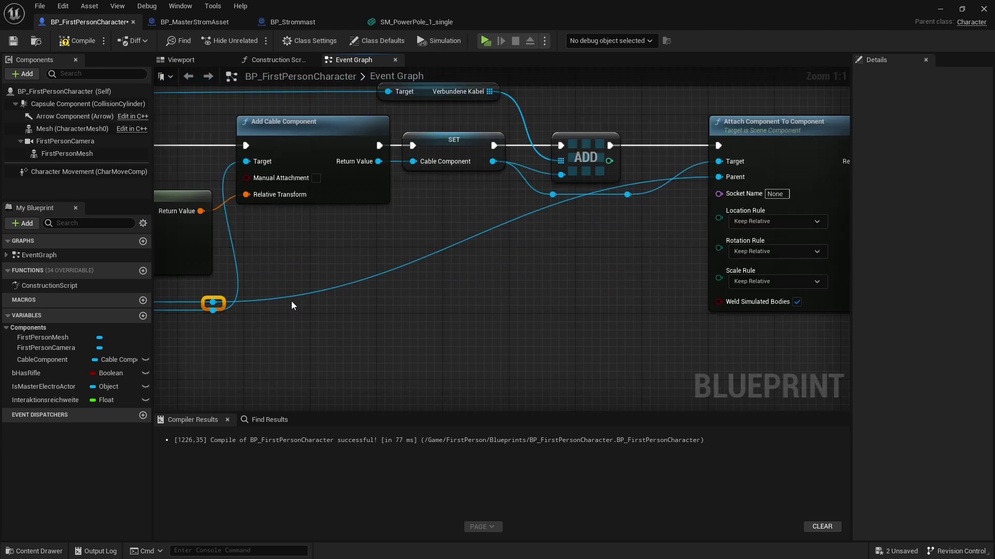
{"action": "mouse_move", "coordinate": [221, 229]}
{"action": "right_mouse_down"}
{"action": "mouse_move", "coordinate": [556, 232]}
{"action": "mouse_move", "coordinate": [524, 275]}
{"action": "right_mouse_up"}
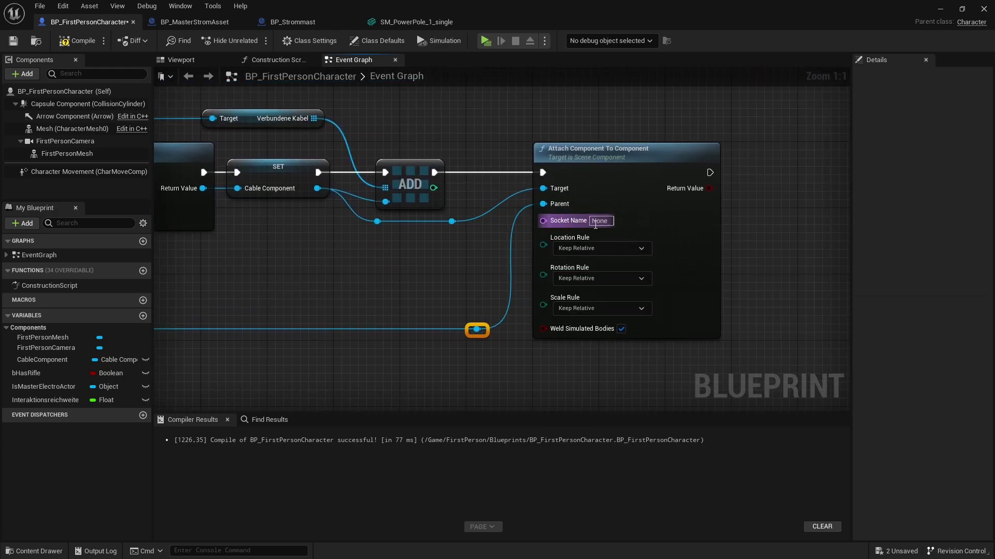
Set both Location Rule and Rotation Rule to Snap to Target
{"action": "left_click", "coordinate": [831, 202]}
{"action": "left_click", "coordinate": [590, 248]}
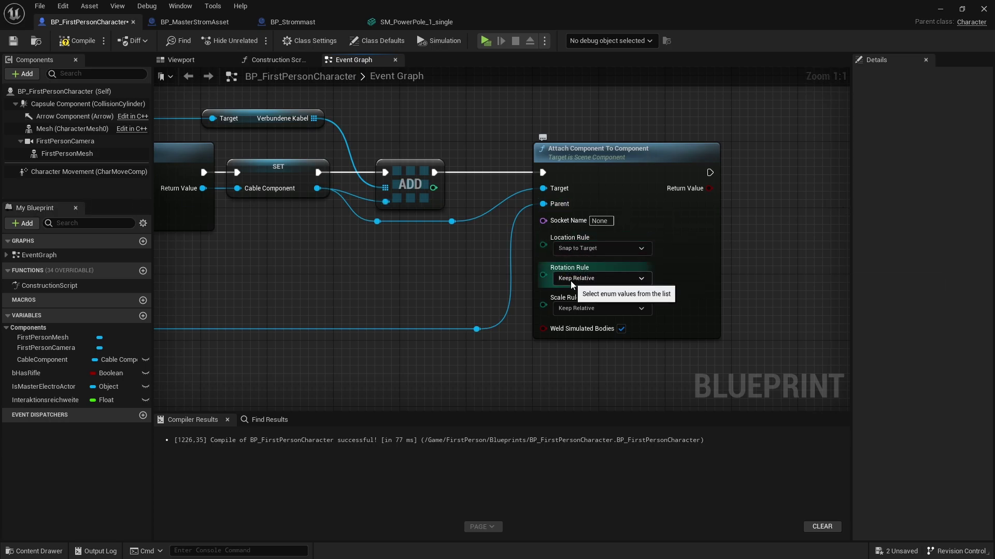
{"action": "left_click", "coordinate": [570, 281]}
{"action": "left_click", "coordinate": [579, 305]}
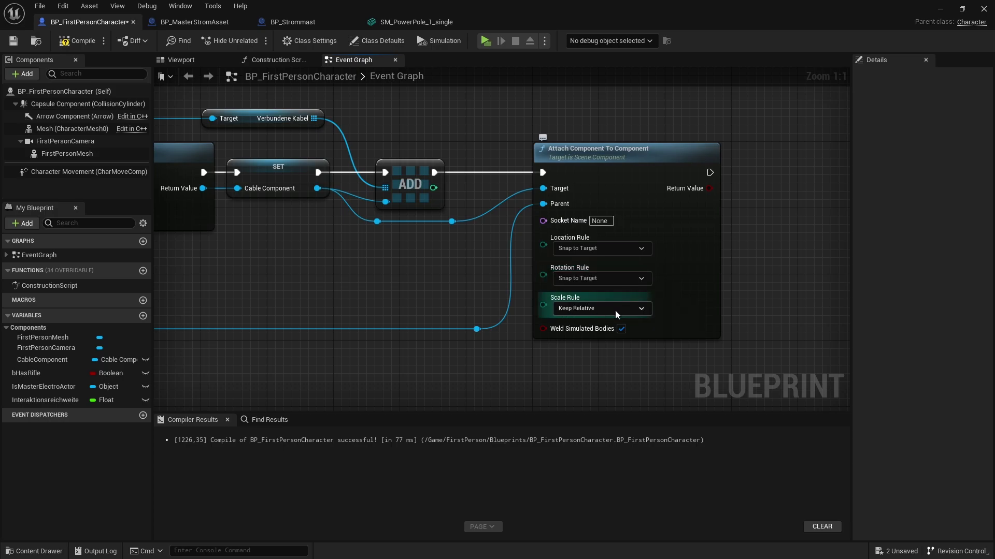
{"action": "right_click_drag", "start_coordinate": [589, 306], "coordinate": [306, 335]}
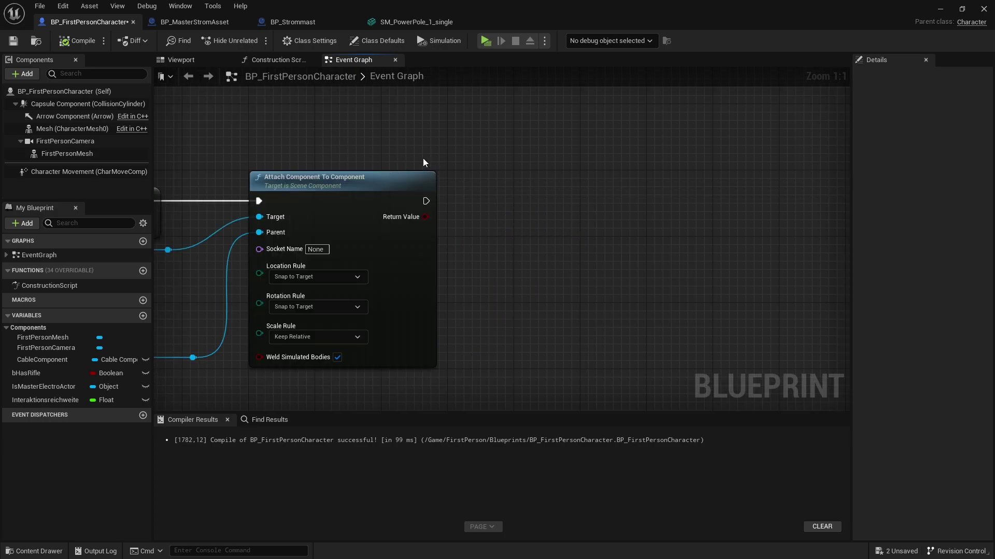
{"action": "scroll", "coordinate": [313, 139], "scroll_direction": "down", "scroll_amount": 2}
{"action": "right_click_drag", "start_coordinate": [286, 139], "coordinate": [560, 140]}
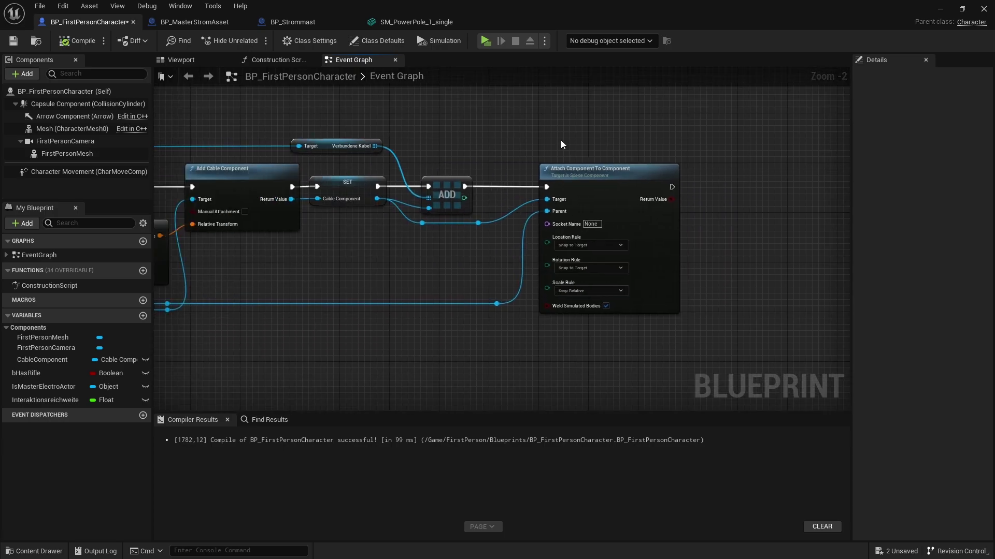
{"action": "right_click_drag", "start_coordinate": [273, 221], "coordinate": [549, 217]}
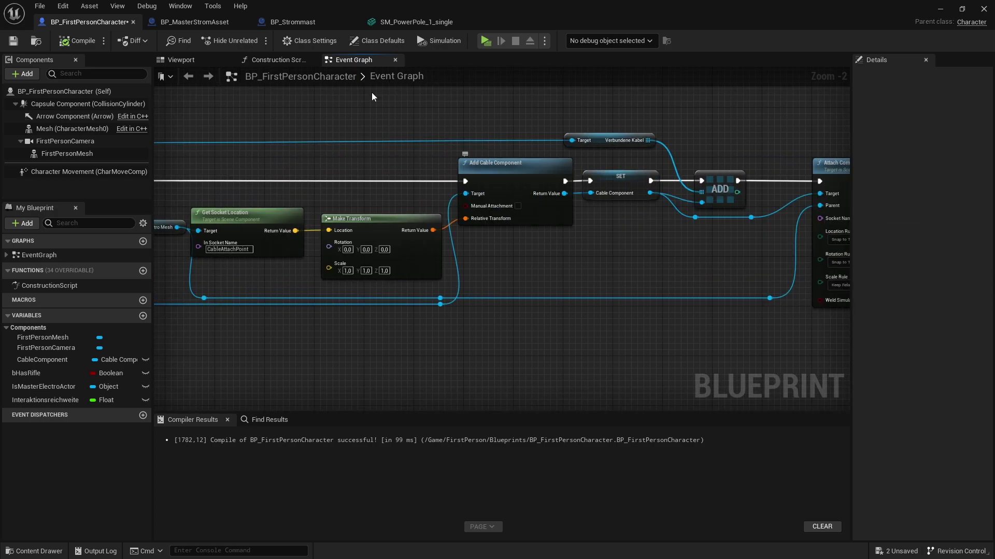
{"action": "left_click", "coordinate": [481, 42]}
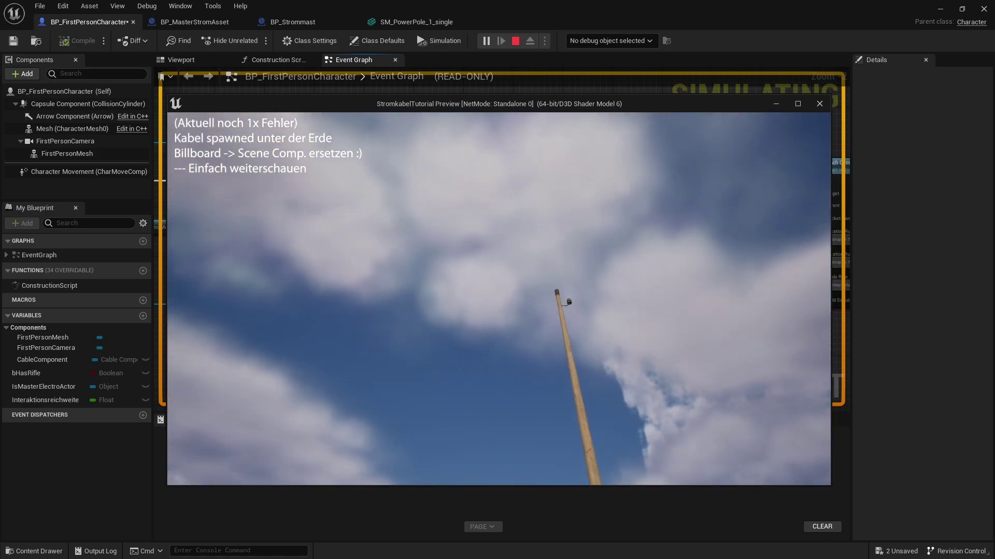
{"action": "key", "text": "Escape"}
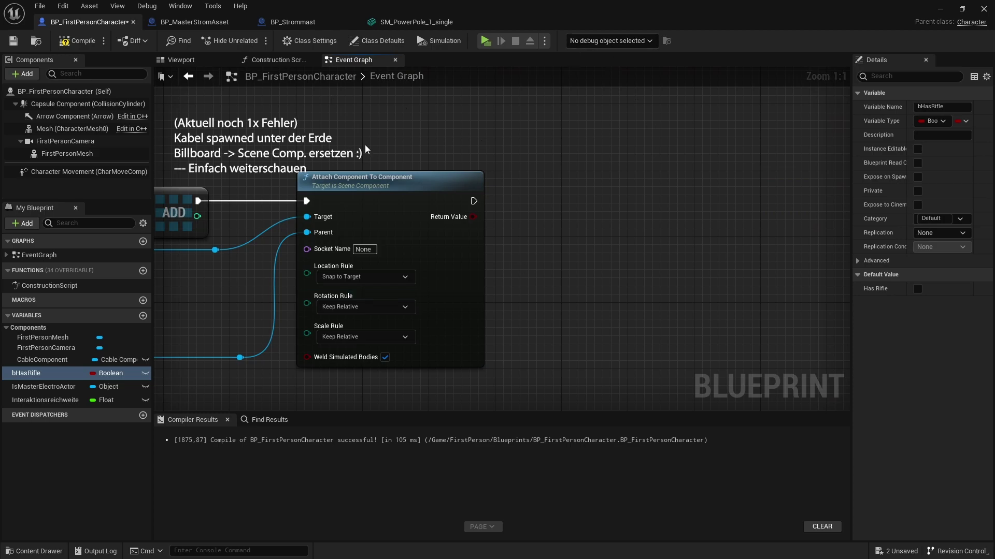
{"action": "scroll", "coordinate": [435, 154], "scroll_direction": "down", "scroll_amount": 5}
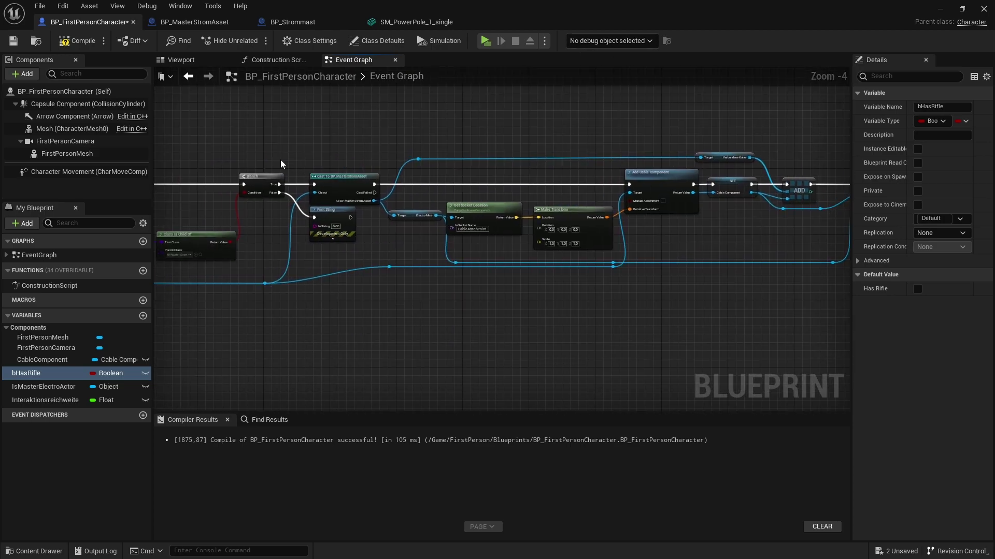
{"action": "scroll", "coordinate": [431, 193], "scroll_direction": "up", "scroll_amount": 5}
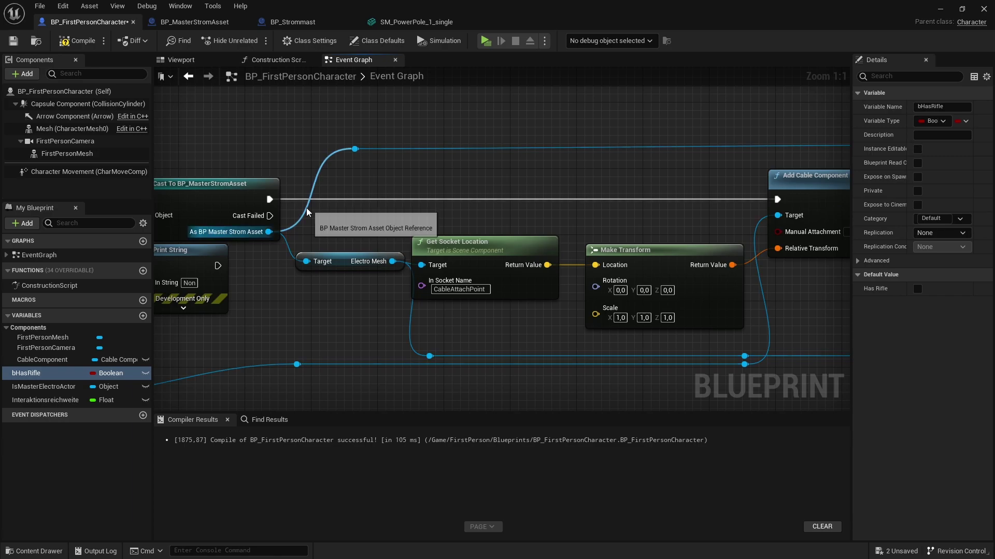
Promote the cast's As BP Master Strom Asset output to a variable and chain its SET between the cast and Add Cable Component
{"action": "left_click_drag", "start_coordinate": [271, 198], "coordinate": [355, 204]}
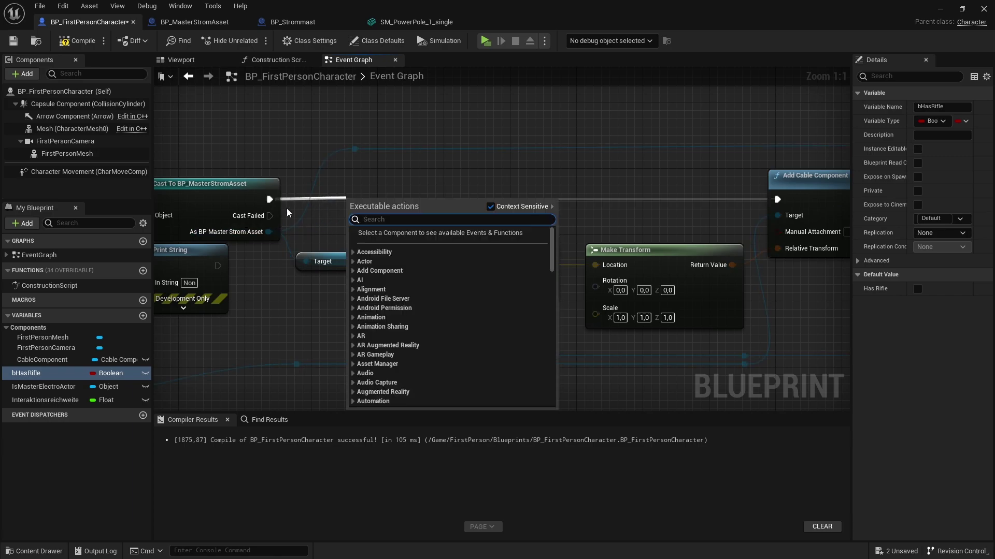
{"action": "key", "text": "Escape"}
{"action": "left_click", "coordinate": [261, 237]}
{"action": "right_click_drag", "start_coordinate": [261, 237], "coordinate": [372, 278]}
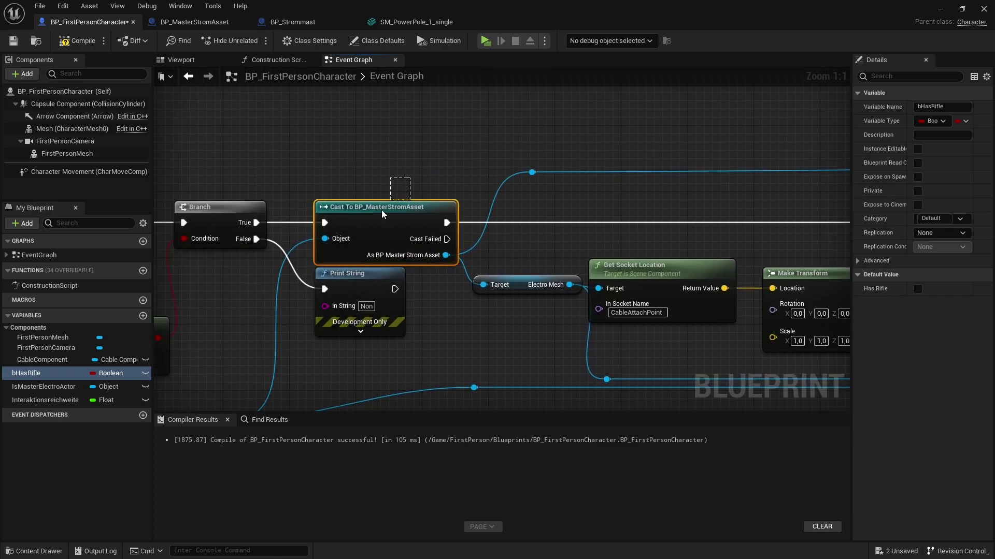
{"action": "left_click_drag", "start_coordinate": [374, 278], "coordinate": [459, 245]}
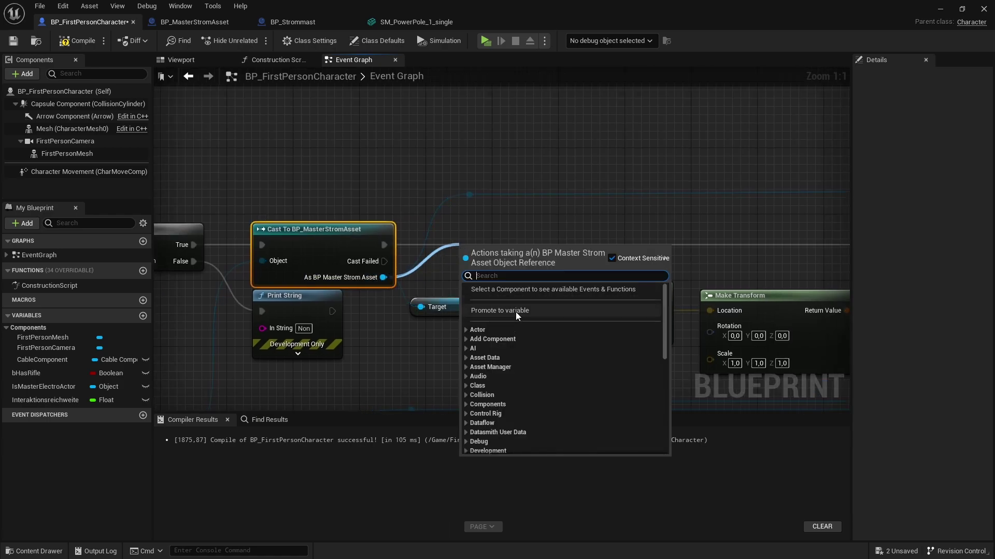
{"action": "left_click", "coordinate": [515, 311]}
{"action": "left_click_drag", "start_coordinate": [384, 244], "coordinate": [454, 244]}
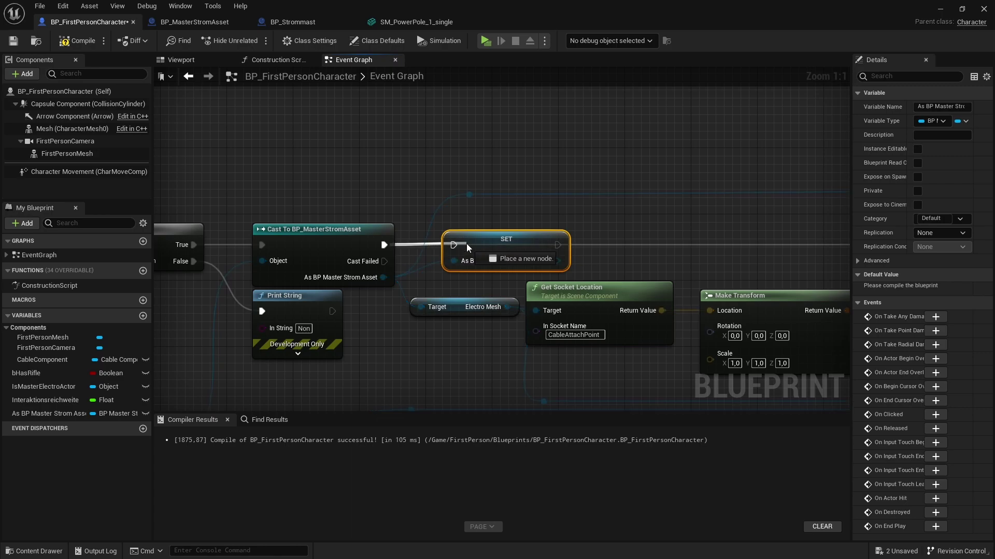
{"action": "right_click_drag", "start_coordinate": [554, 248], "coordinate": [373, 245]}
{"action": "left_click_drag", "start_coordinate": [375, 244], "coordinate": [710, 243]}
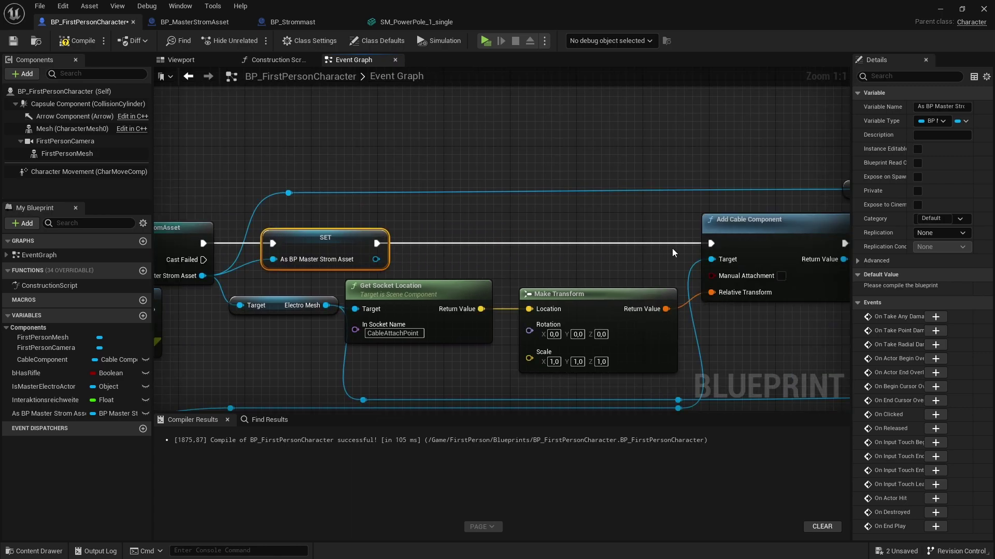
{"action": "right_click_drag", "start_coordinate": [688, 216], "coordinate": [676, 213]}
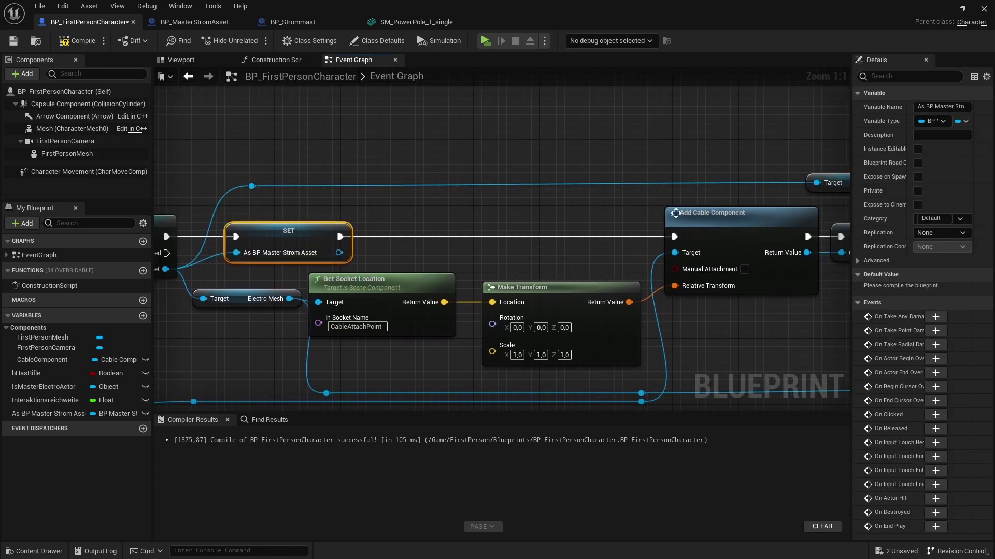
{"action": "right_click_drag", "start_coordinate": [412, 180], "coordinate": [563, 182]}
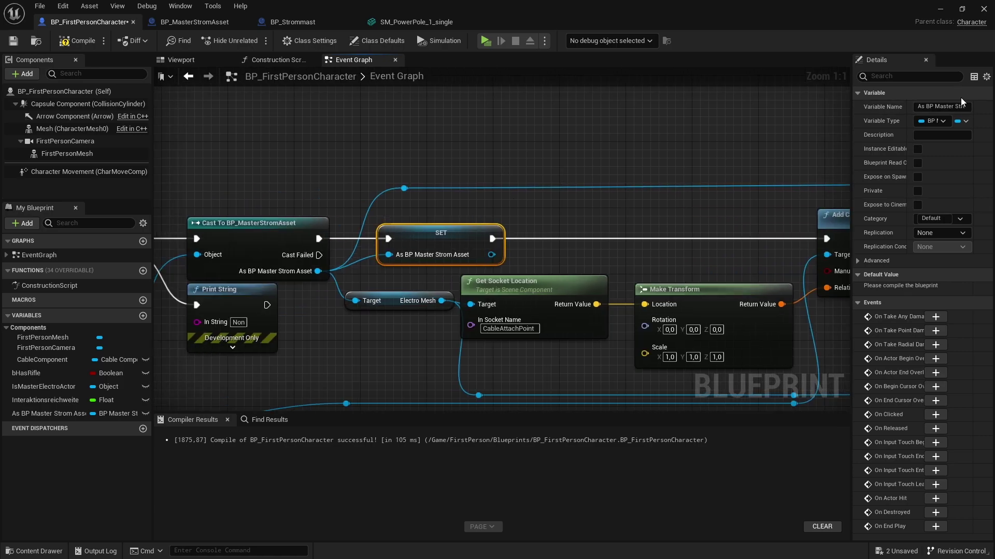
Rename the promoted variable to CastToStromAsset
{"action": "left_click", "coordinate": [941, 107]}
{"action": "type", "text": "CastToS"}
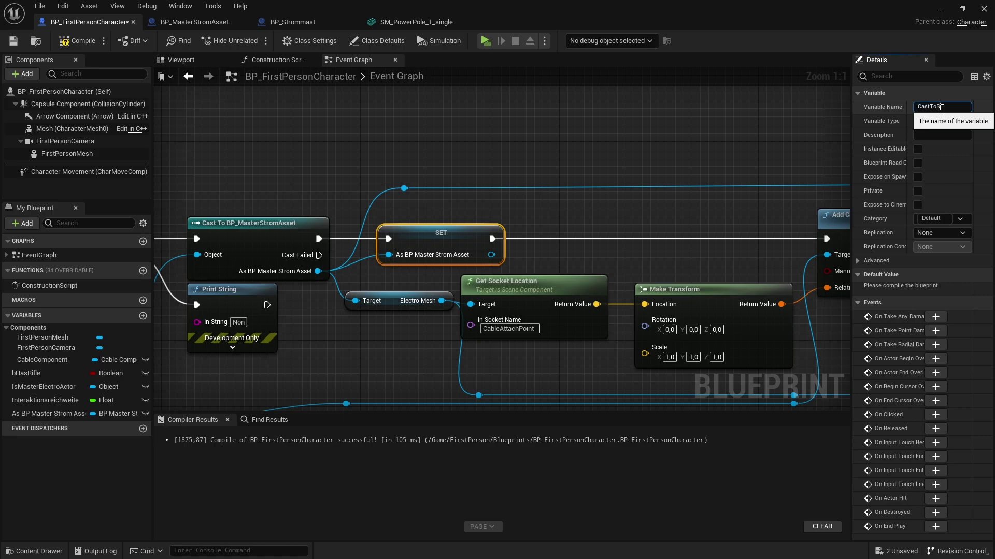
{"action": "type", "text": "tromAsse"}
{"action": "key", "text": "Return"}
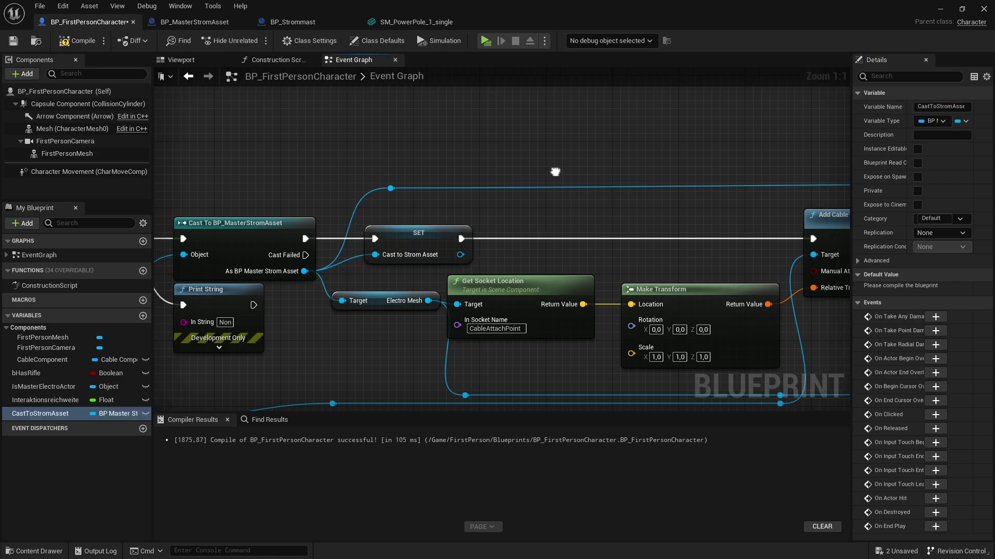
{"action": "right_click_drag", "start_coordinate": [836, 188], "coordinate": [141, 162]}
{"action": "scroll", "coordinate": [565, 182], "scroll_direction": "down", "scroll_amount": 1}
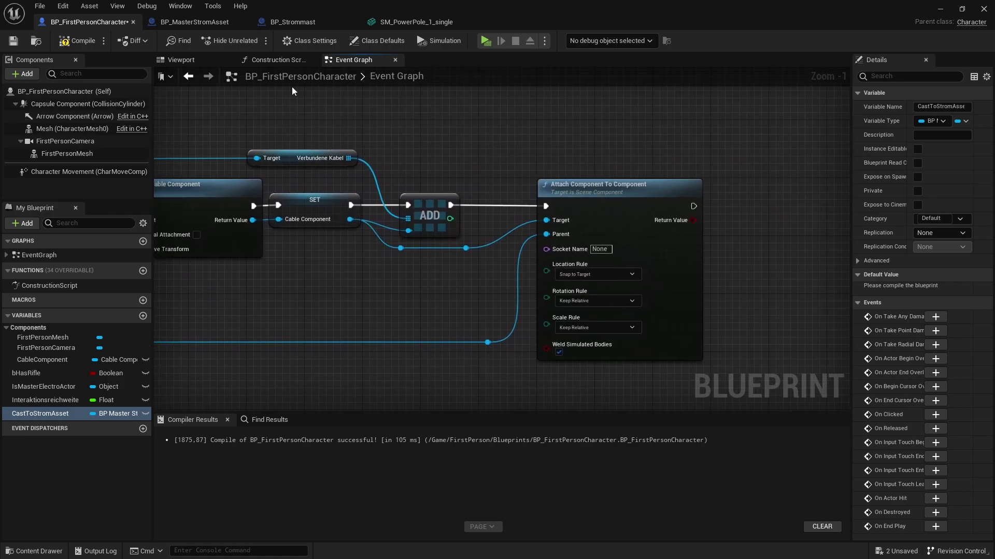
Compile and save BP_FirstPersonCharacter
{"action": "left_click", "coordinate": [89, 42]}
{"action": "left_click", "coordinate": [13, 41]}
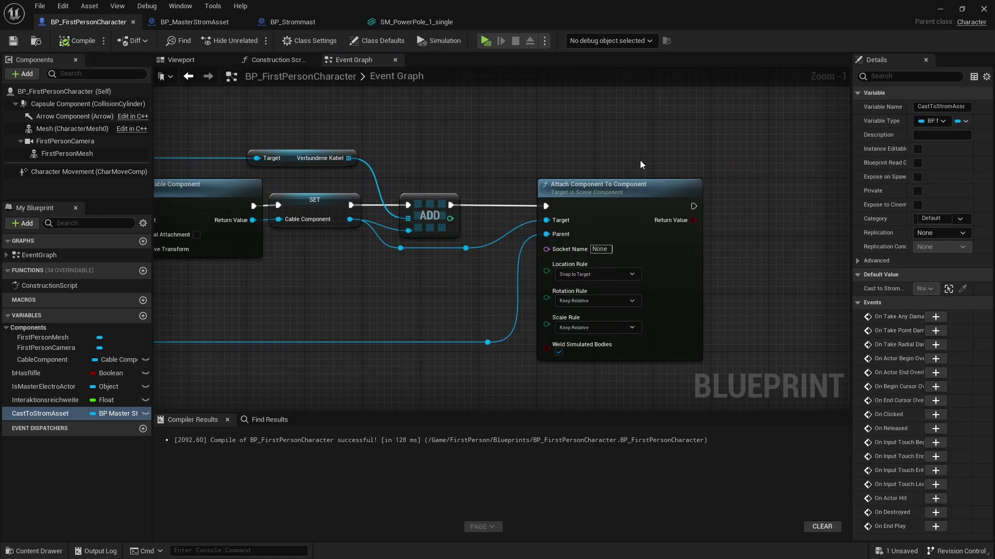
{"action": "right_click_drag", "start_coordinate": [639, 160], "coordinate": [423, 162]}
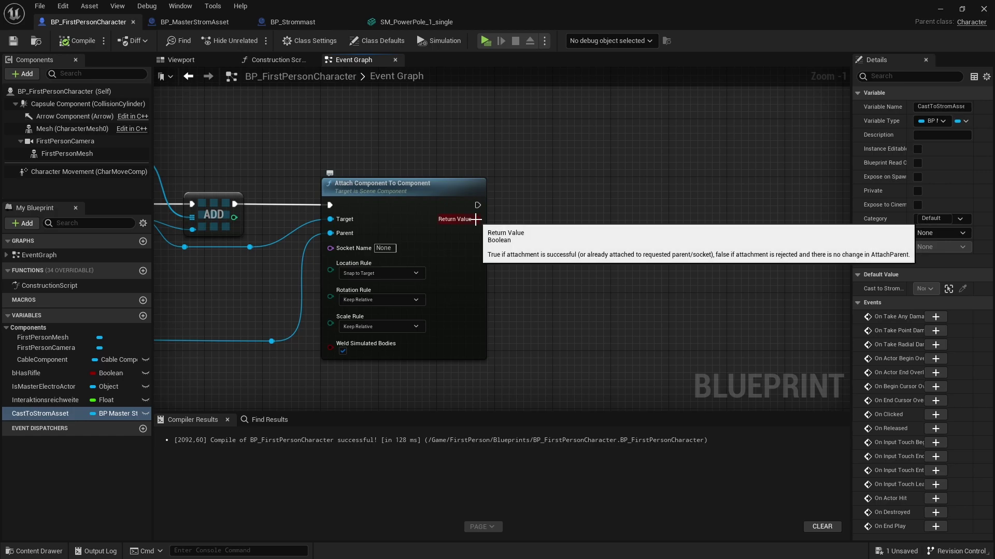
Create a Boolean FirstStep variable, set it after Attach Component To Component, and compile
{"action": "left_click", "coordinate": [139, 316]}
{"action": "type", "text": "FirstStep"}
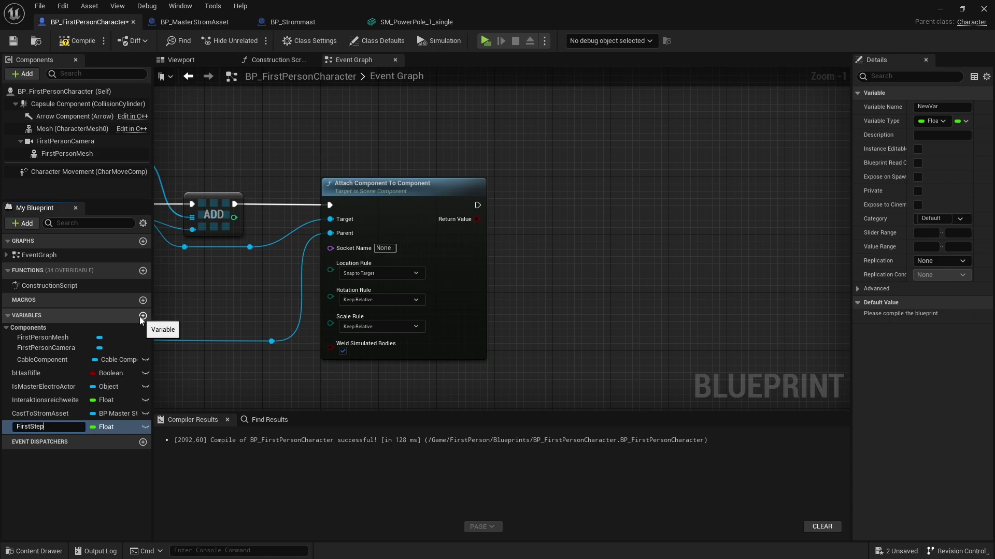
{"action": "key", "text": "Return"}
{"action": "left_click", "coordinate": [105, 427]}
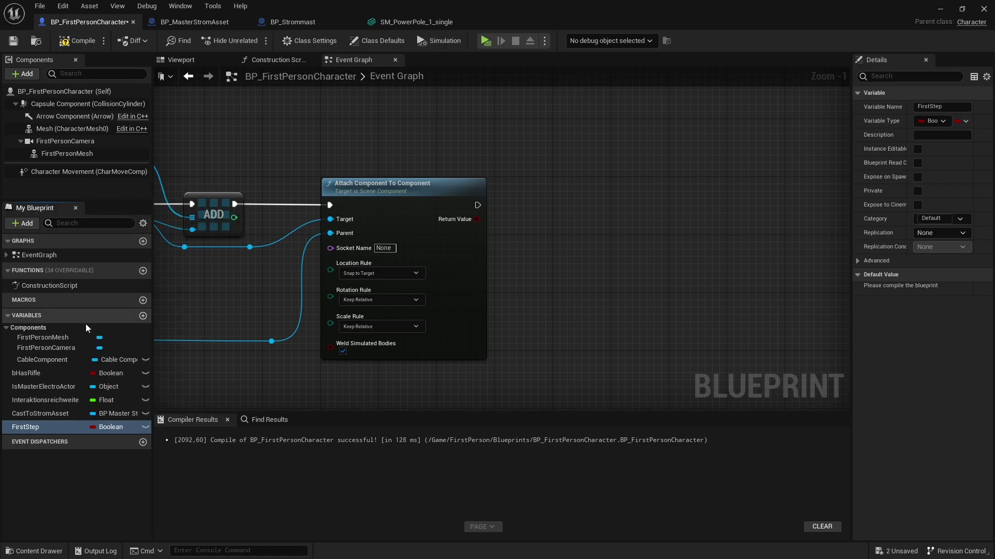
{"action": "mouse_move", "coordinate": [28, 427]}
{"action": "left_mouse_down"}
{"action": "mouse_move", "coordinate": [477, 207]}
{"action": "mouse_move", "coordinate": [571, 208]}
{"action": "left_mouse_up"}
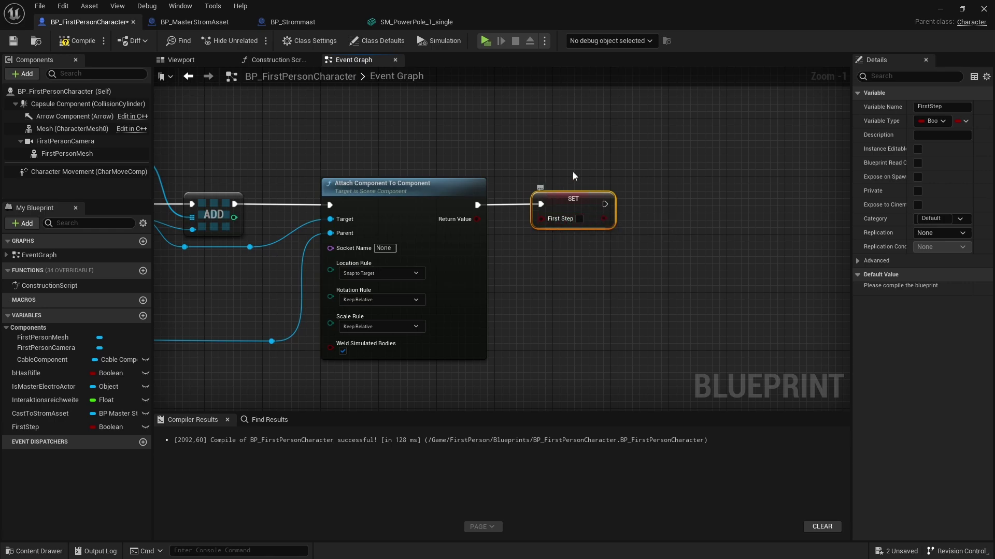
{"action": "left_click", "coordinate": [594, 191]}
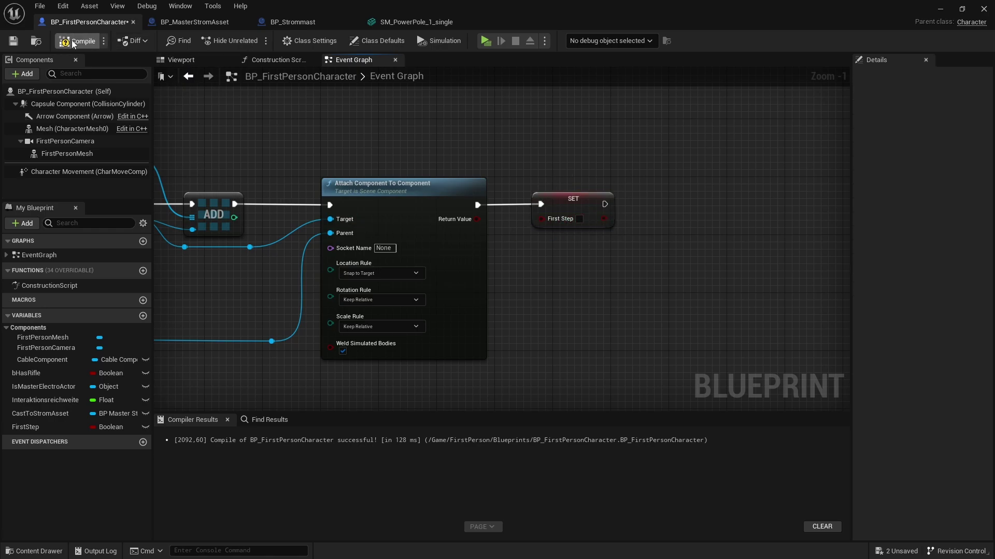
{"action": "left_click", "coordinate": [13, 40]}
Collapse the selected E-key line-trace node chain into one graph placed beside the E node
{"action": "scroll", "coordinate": [294, 179], "scroll_direction": "down", "scroll_amount": 3}
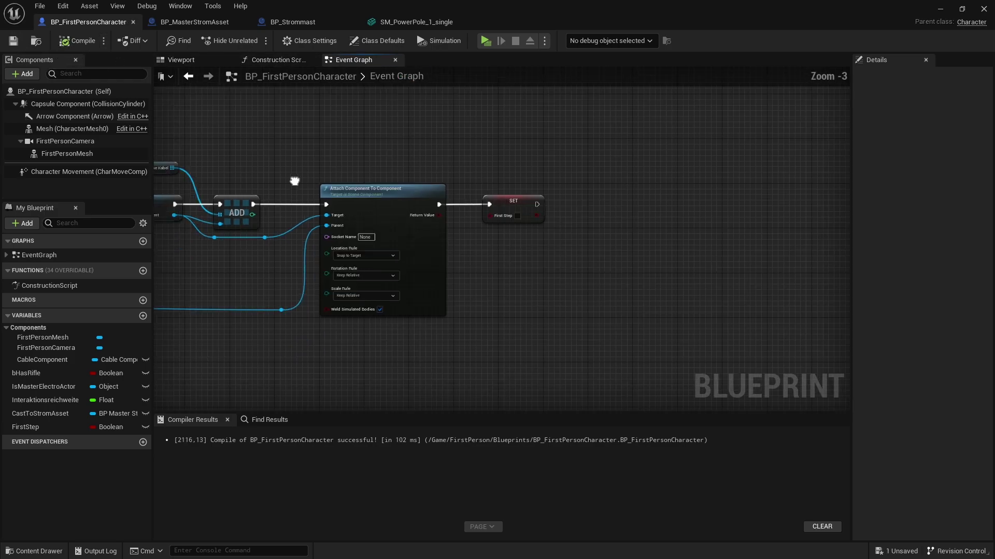
{"action": "scroll", "coordinate": [563, 193], "scroll_direction": "down", "scroll_amount": 3}
{"action": "left_click_drag", "start_coordinate": [759, 147], "coordinate": [350, 295]}
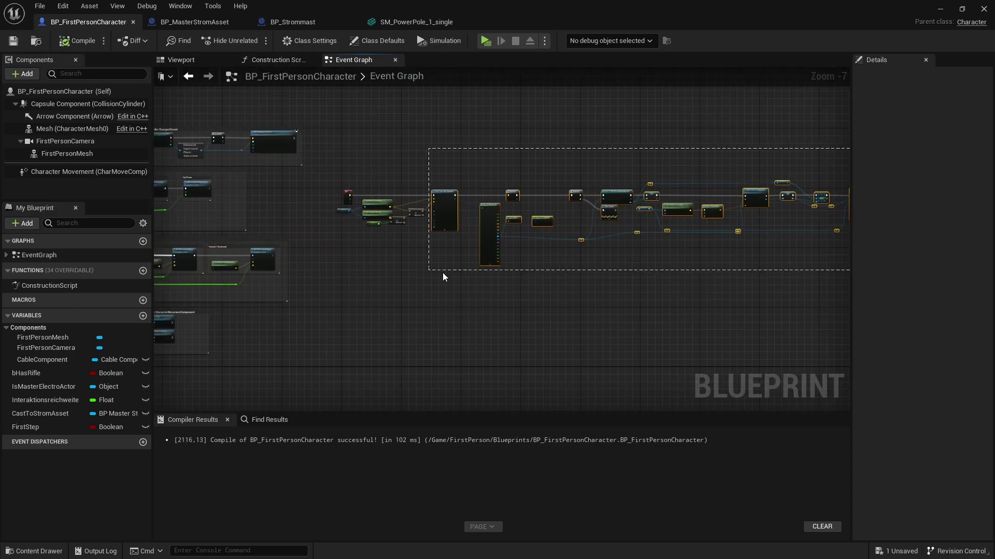
{"action": "scroll", "coordinate": [339, 248], "scroll_direction": "up", "scroll_amount": 8}
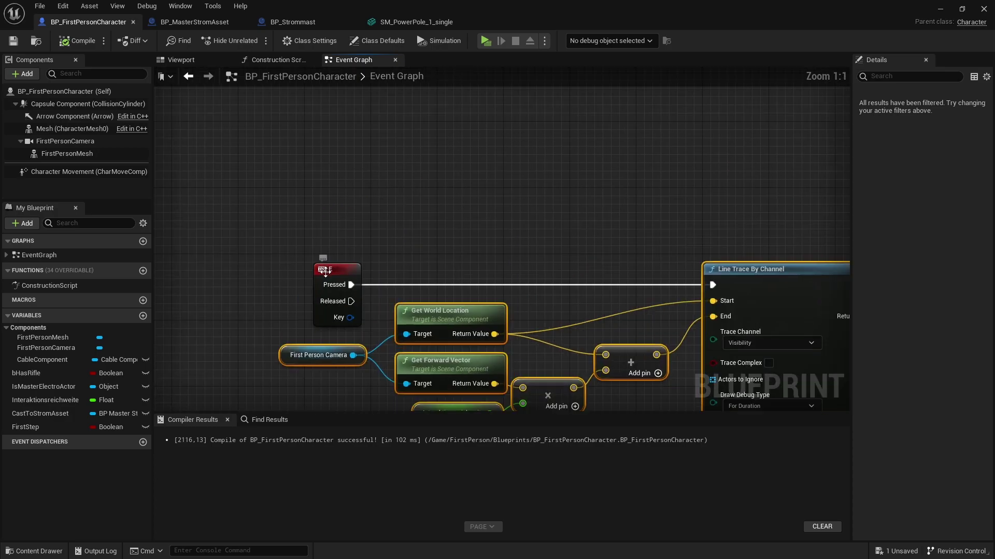
{"action": "right_click_drag", "start_coordinate": [759, 283], "coordinate": [545, 231]}
{"action": "right_click", "coordinate": [545, 231]}
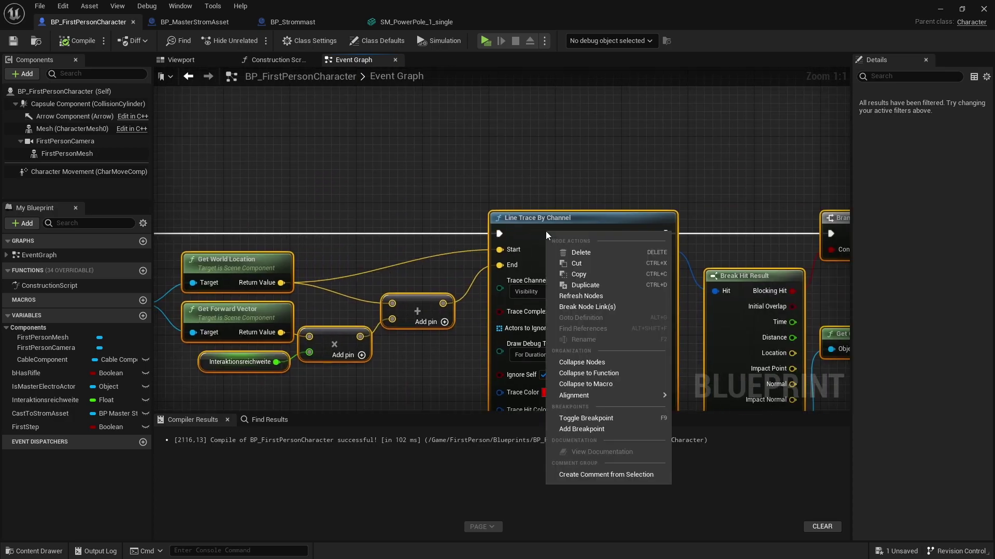
{"action": "left_click", "coordinate": [588, 362]}
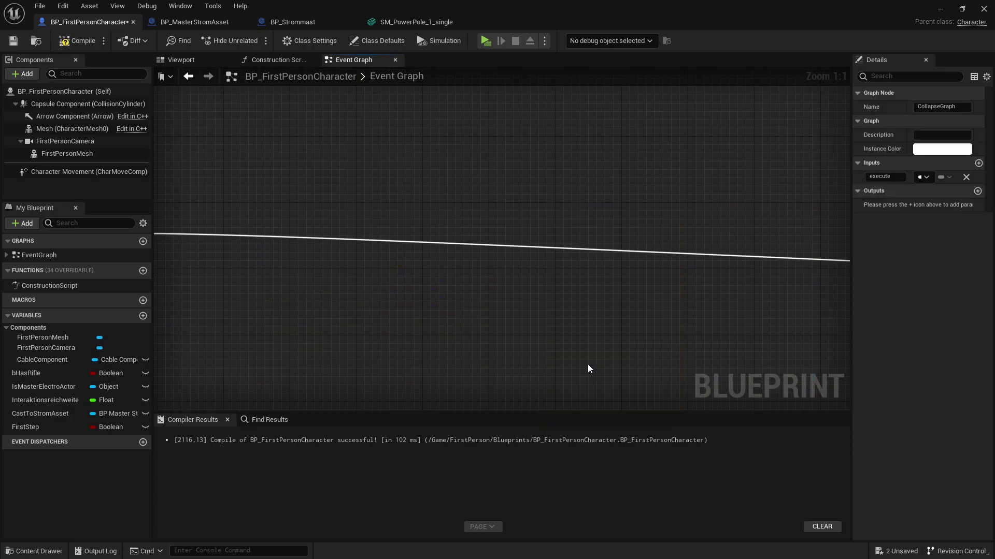
{"action": "scroll", "coordinate": [492, 256], "scroll_direction": "down", "scroll_amount": 7}
{"action": "scroll", "coordinate": [622, 255], "scroll_direction": "up", "scroll_amount": 2}
{"action": "scroll", "coordinate": [607, 254], "scroll_direction": "down", "scroll_amount": 2}
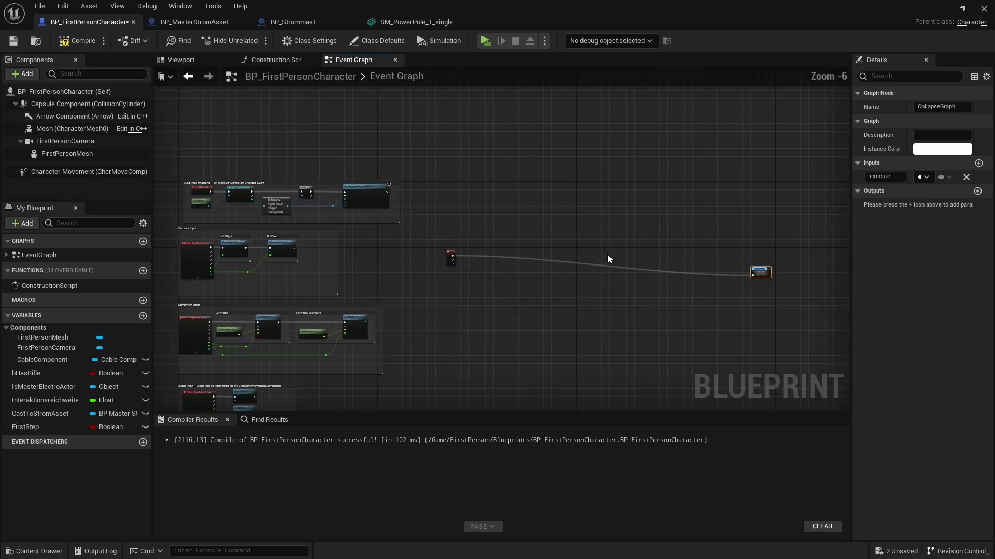
{"action": "right_click_drag", "start_coordinate": [607, 253], "coordinate": [480, 259]}
{"action": "scroll", "coordinate": [479, 260], "scroll_direction": "up", "scroll_amount": 6}
{"action": "scroll", "coordinate": [684, 247], "scroll_direction": "down", "scroll_amount": 5}
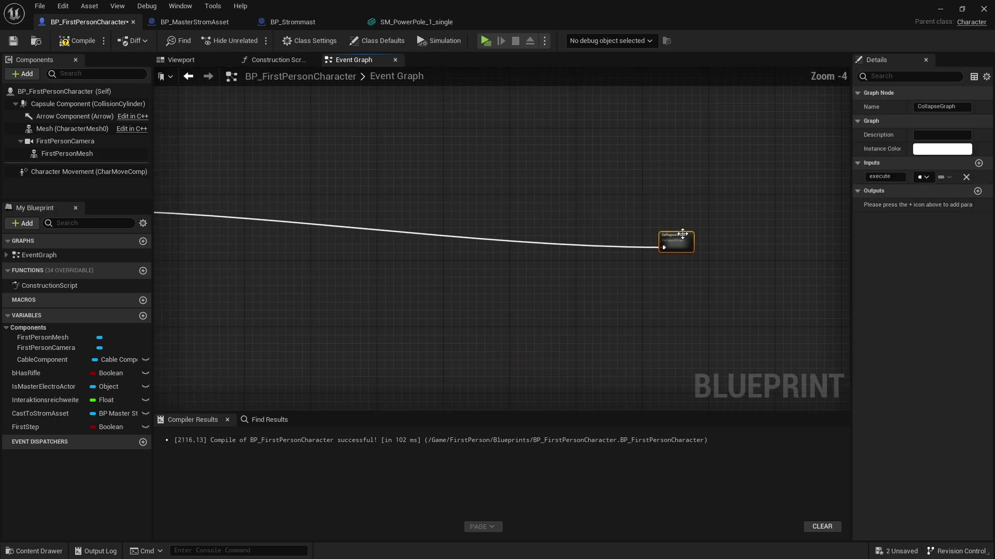
{"action": "scroll", "coordinate": [683, 247], "scroll_direction": "down", "scroll_amount": 4}
{"action": "scroll", "coordinate": [519, 222], "scroll_direction": "up", "scroll_amount": 9}
{"action": "left_click", "coordinate": [555, 273]}
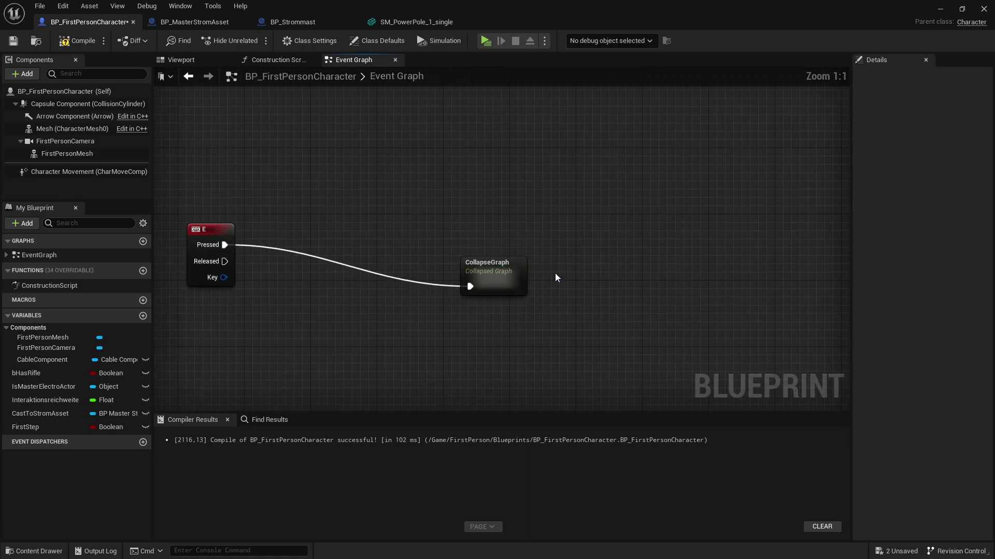
{"action": "left_click", "coordinate": [475, 245]}
{"action": "left_click_drag", "start_coordinate": [474, 244], "coordinate": [457, 236]}
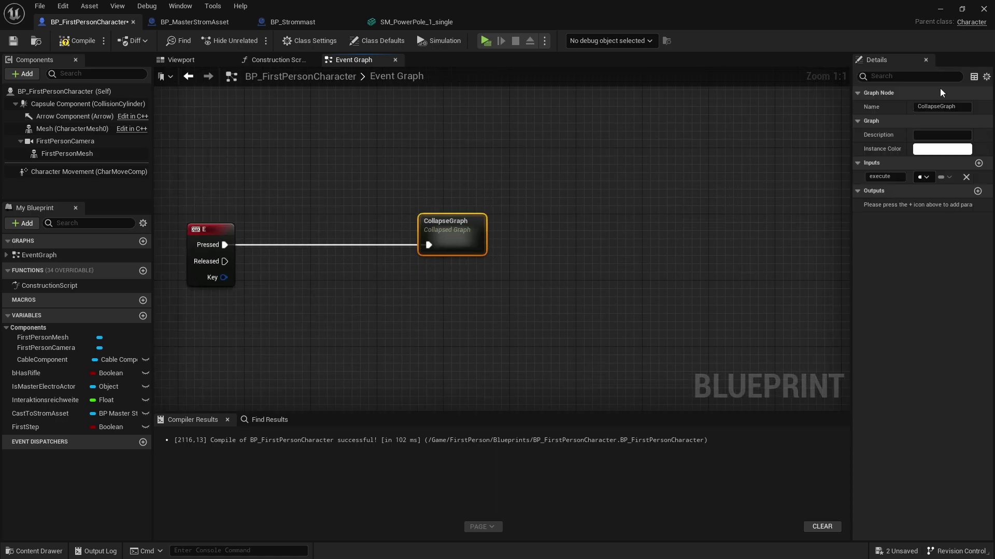
Rename the collapsed graph to isFirstStep
{"action": "left_click", "coordinate": [938, 106]}
{"action": "type", "text": "FirstSe"}
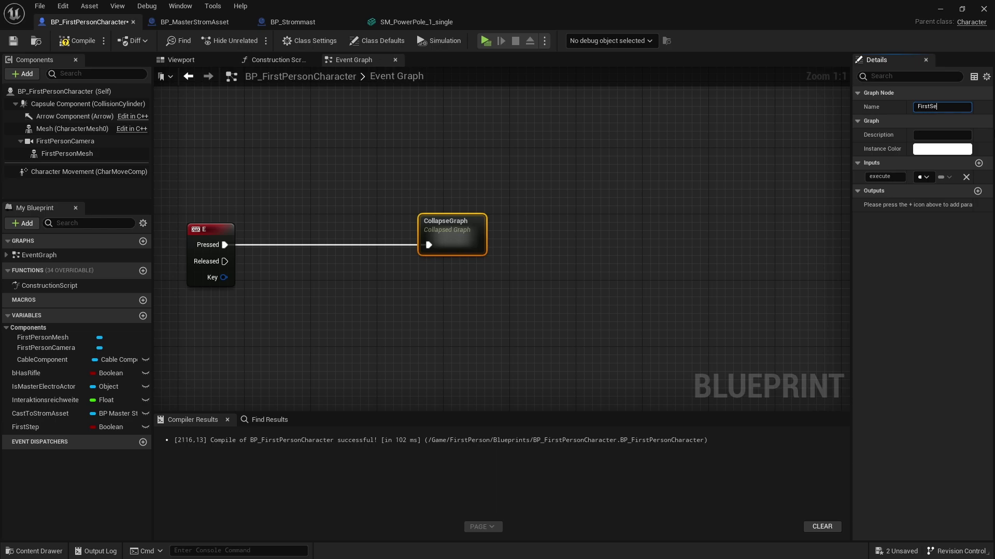
{"action": "key", "text": "BackSpace"}
{"action": "type", "text": "tep"}
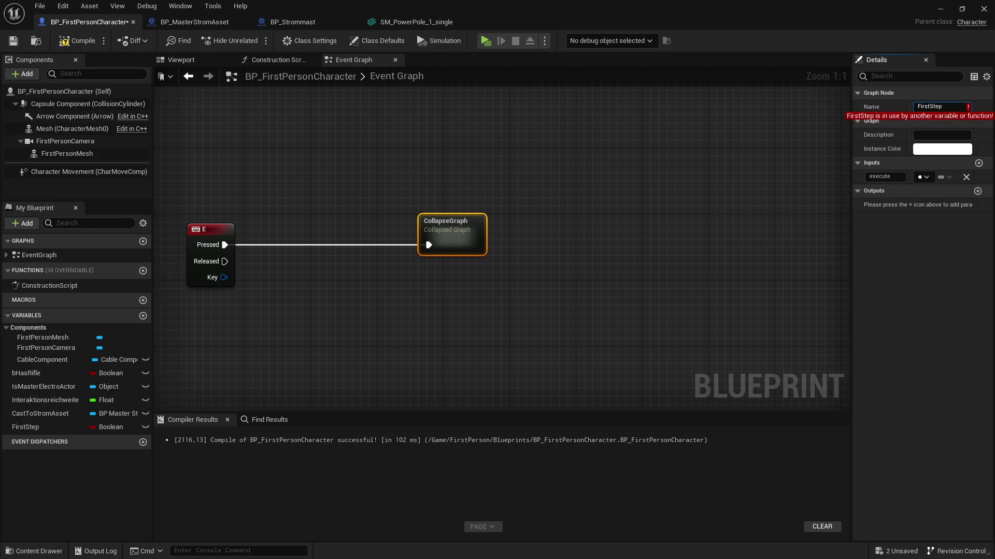
{"action": "type", "text": "is"}
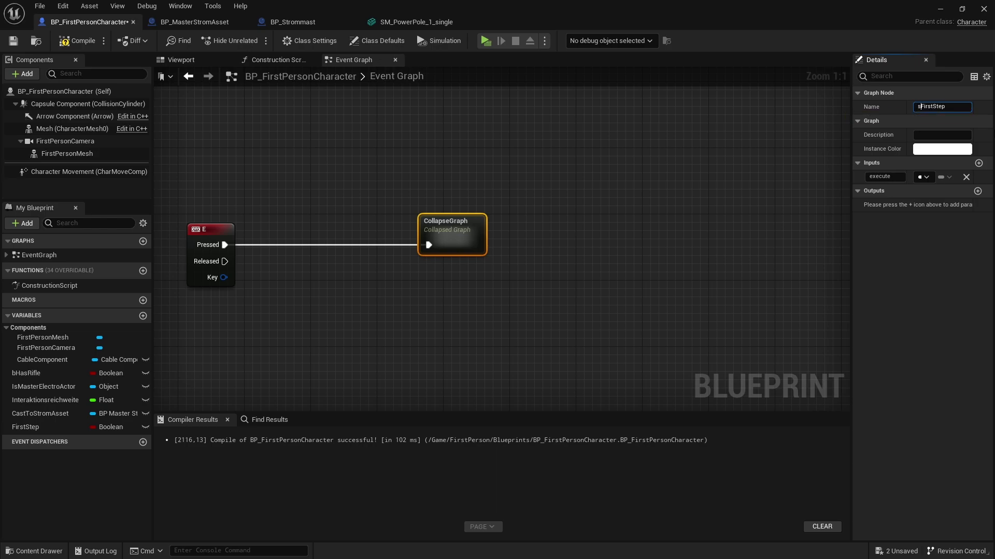
{"action": "key", "text": "Return"}
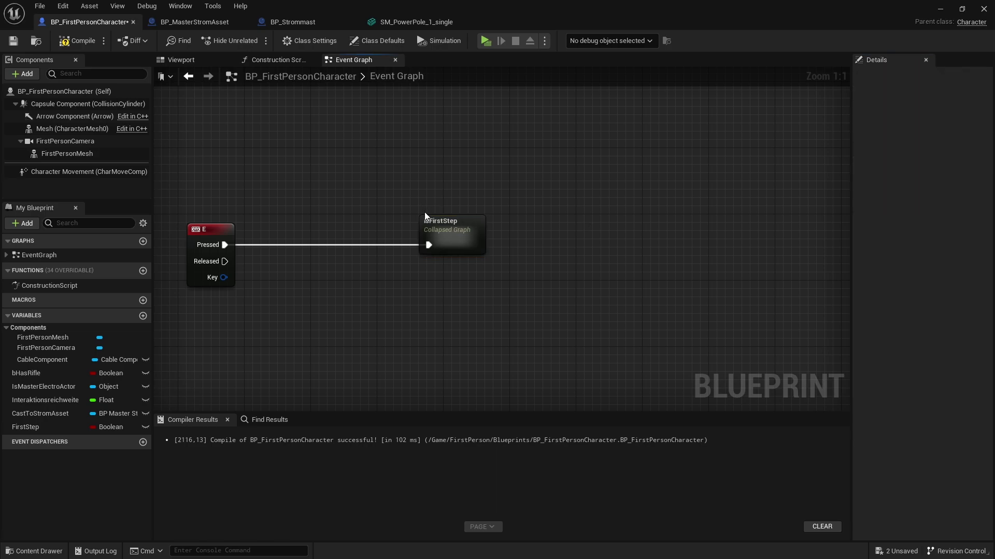
Duplicate isFirstStep and insert a Branch after the E key's Pressed output
{"action": "right_click_drag", "start_coordinate": [376, 199], "coordinate": [487, 191]}
{"action": "key", "text": "ctrl+d"}
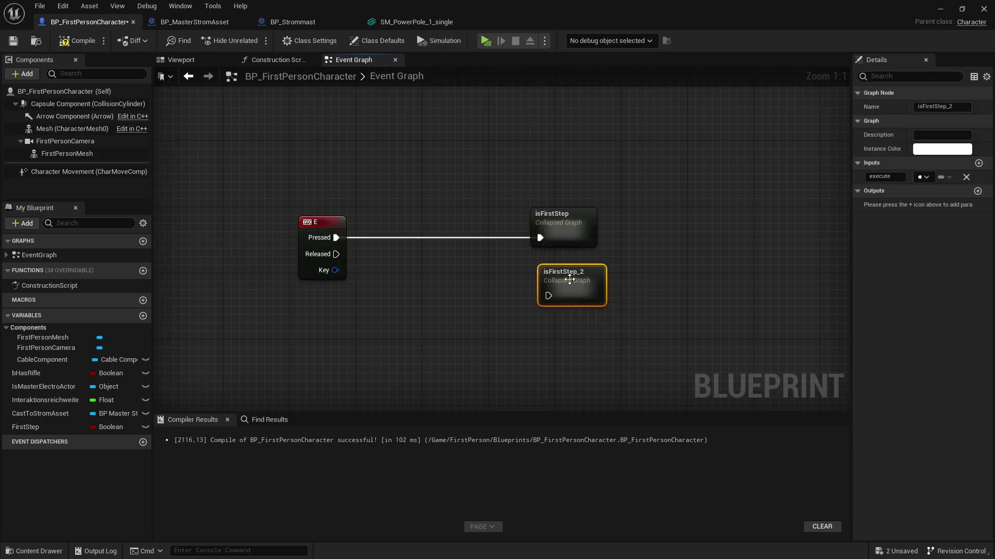
{"action": "mouse_move", "coordinate": [336, 237]}
{"action": "left_mouse_down"}
{"action": "mouse_move", "coordinate": [402, 168]}
{"action": "mouse_move", "coordinate": [410, 225]}
{"action": "left_mouse_up"}
{"action": "type", "text": "bran"}
{"action": "key", "text": "Return"}
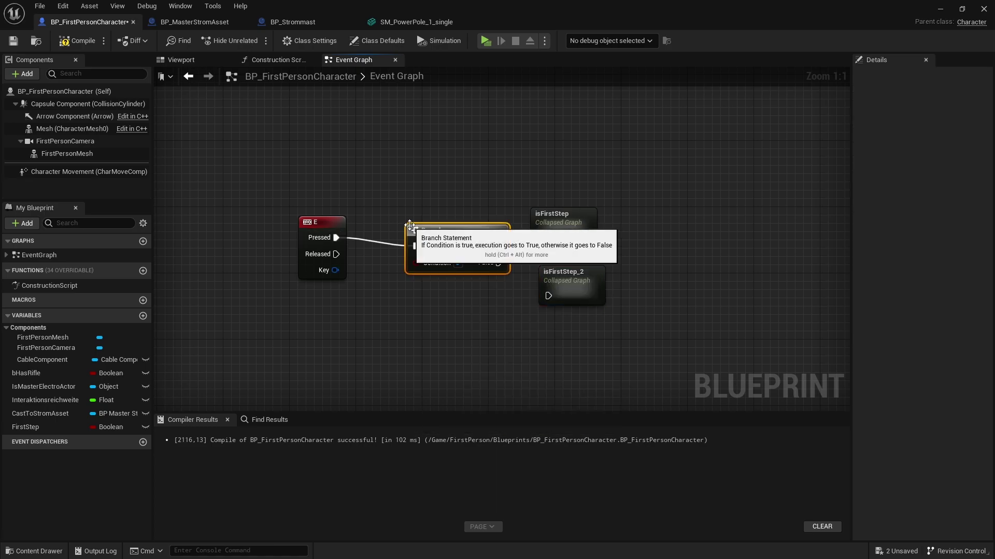
{"action": "left_click_drag", "start_coordinate": [684, 182], "coordinate": [506, 311], "text": "ctrl"}
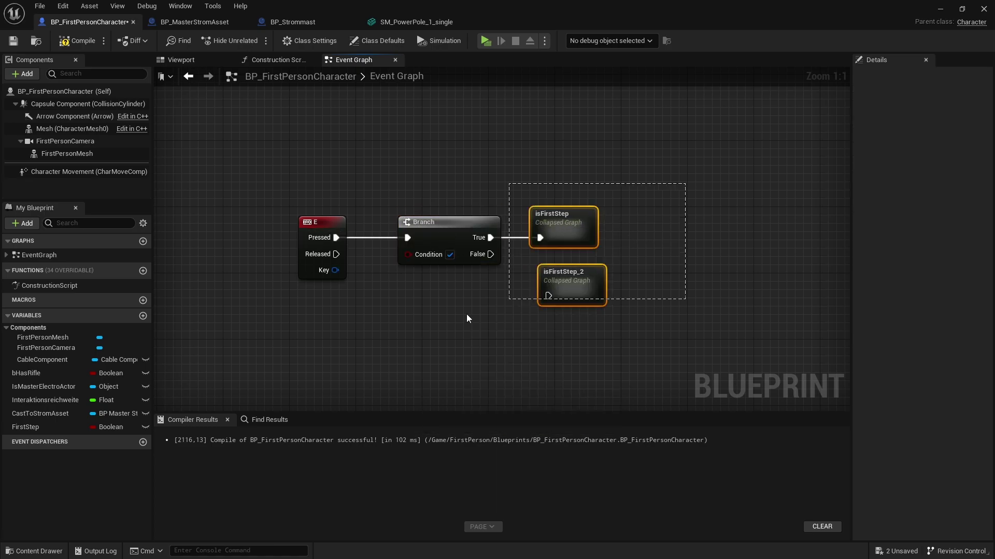
{"action": "left_click_drag", "start_coordinate": [456, 232], "coordinate": [598, 232]}
{"action": "left_click", "coordinate": [466, 187]}
Wire a FirstStep getter into the Branch's Condition
{"action": "left_click_drag", "start_coordinate": [17, 431], "coordinate": [570, 253]}
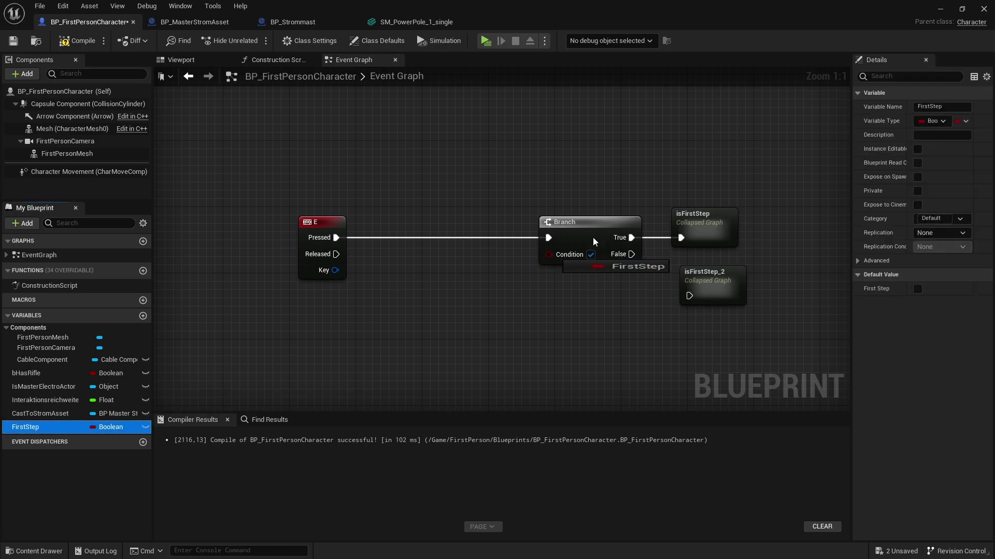
{"action": "left_click", "coordinate": [602, 269]}
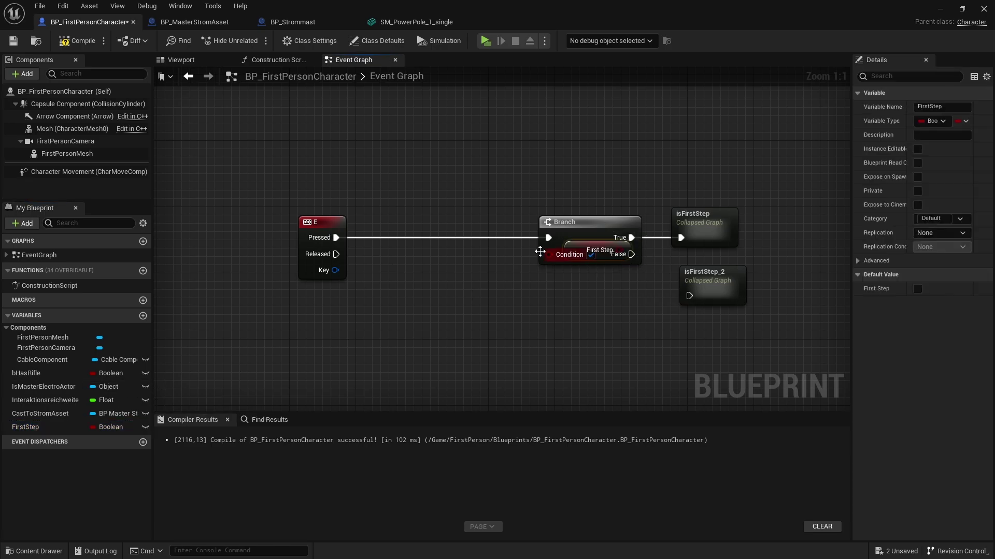
{"action": "left_click_drag", "start_coordinate": [590, 251], "coordinate": [494, 250]}
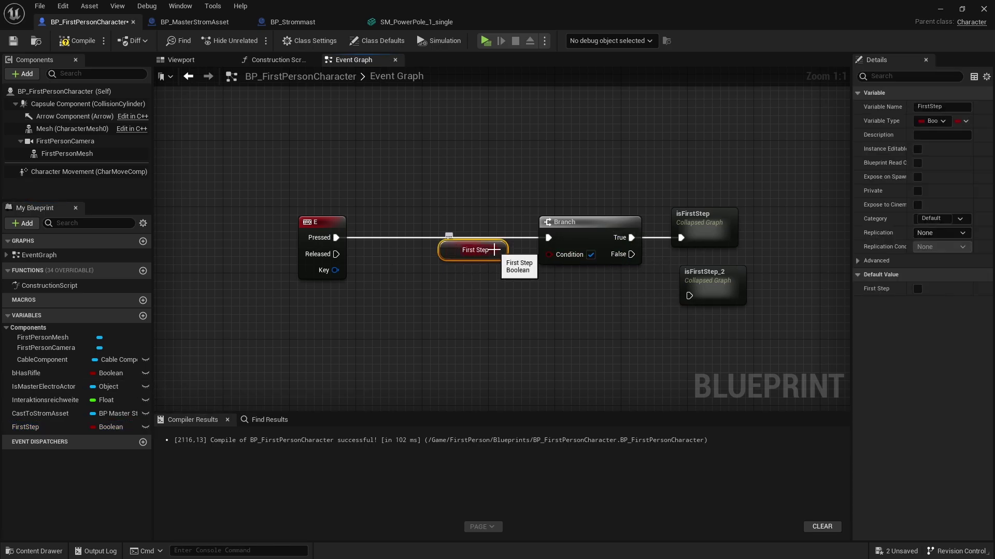
{"action": "left_click_drag", "start_coordinate": [495, 250], "coordinate": [548, 254]}
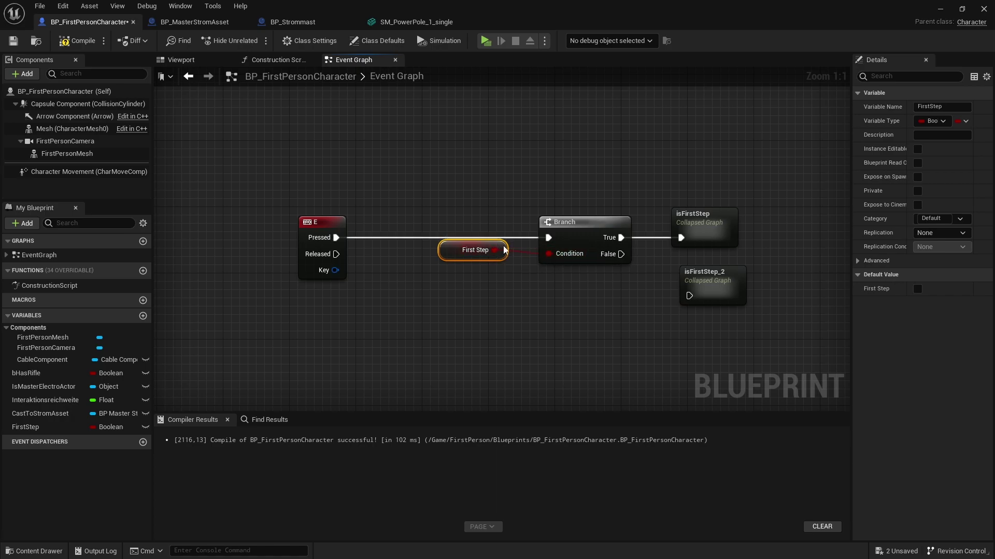
{"action": "left_click_drag", "start_coordinate": [480, 266], "coordinate": [495, 274]}
{"action": "left_click", "coordinate": [488, 324]}
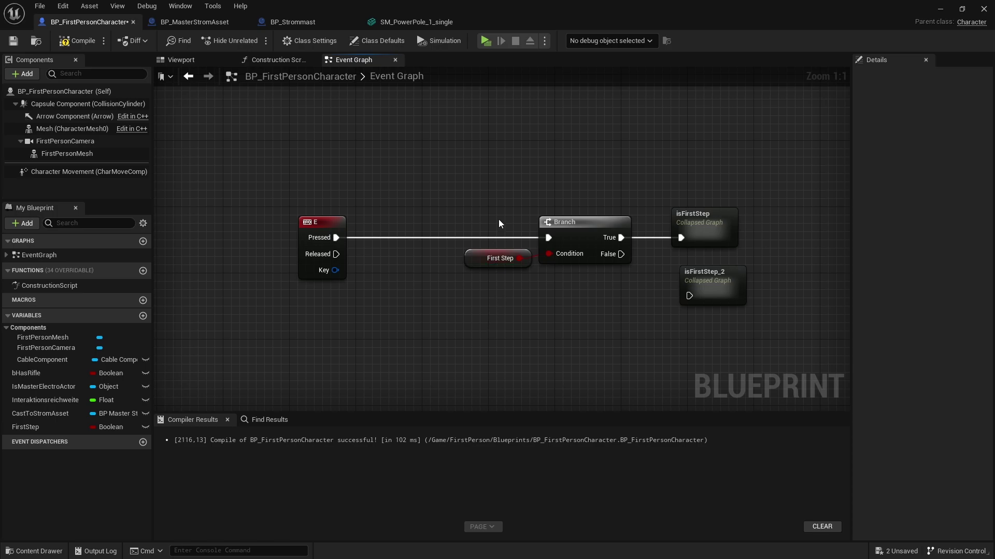
Rename isFirstStep_2 to isSecondStep and feed it from the Branch's False output
{"action": "left_click", "coordinate": [711, 278]}
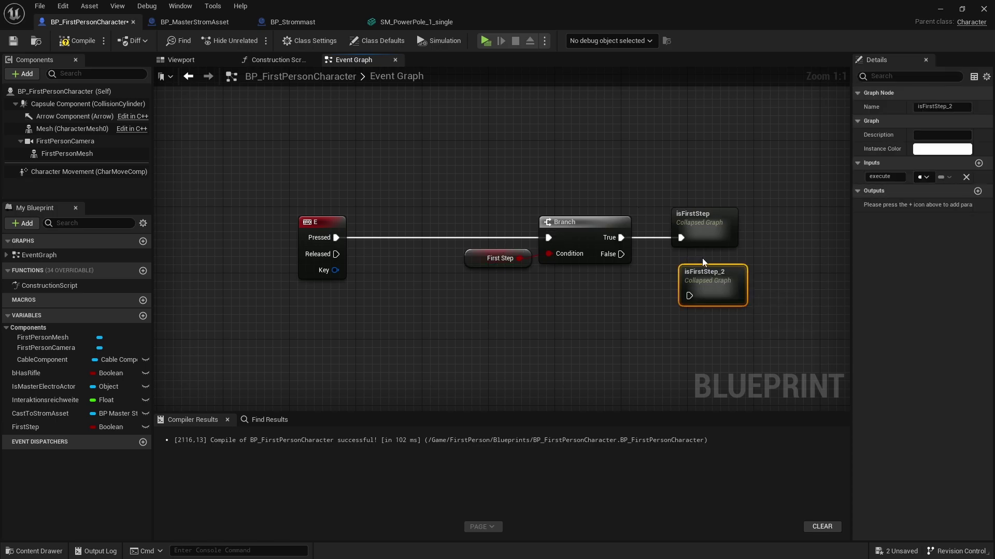
{"action": "left_click_drag", "start_coordinate": [959, 103], "coordinate": [925, 107]}
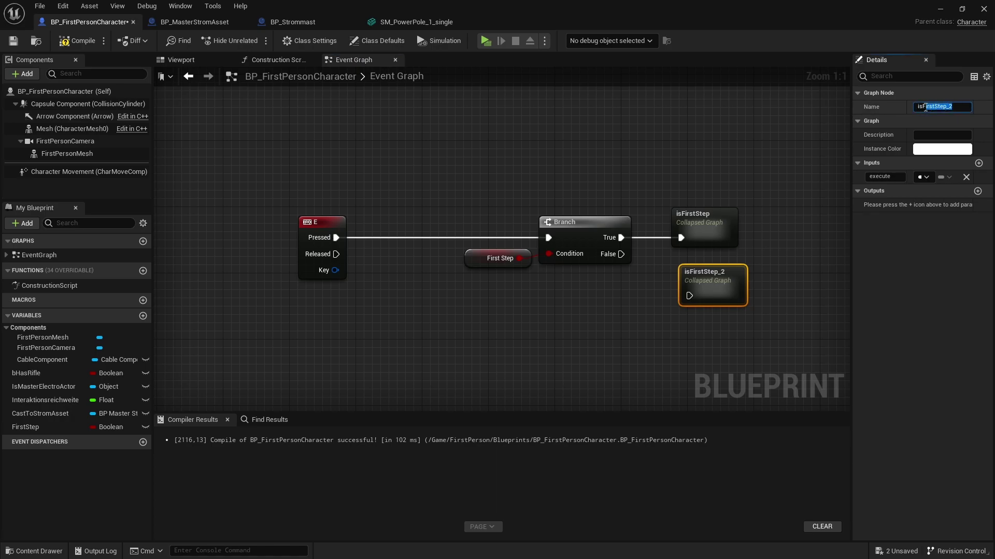
{"action": "type", "text": "SecondStep"}
{"action": "key", "text": "Return"}
{"action": "left_click_drag", "start_coordinate": [689, 296], "coordinate": [620, 254]}
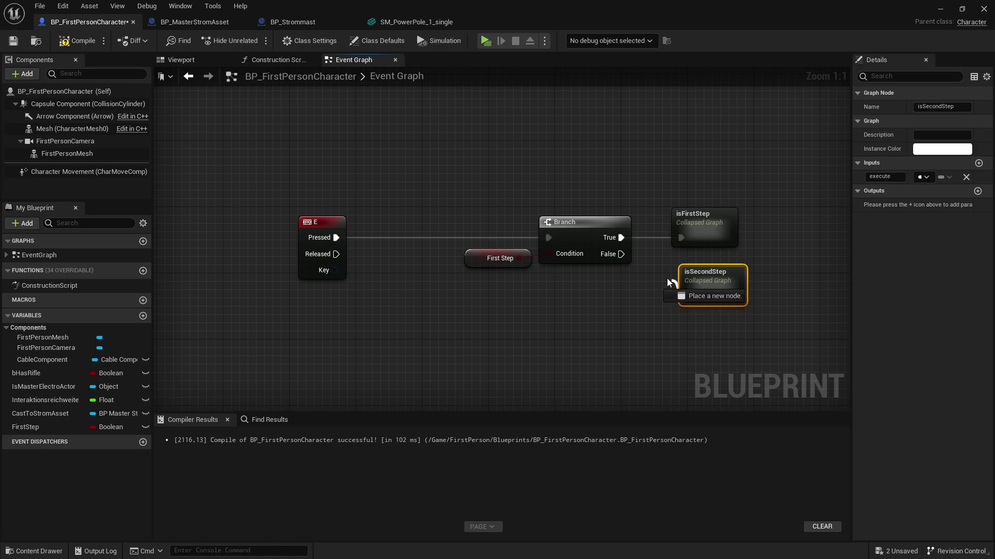
{"action": "mouse_move", "coordinate": [710, 277]}
{"action": "left_mouse_down"}
{"action": "mouse_move", "coordinate": [693, 269]}
{"action": "mouse_move", "coordinate": [703, 258]}
{"action": "left_mouse_up"}
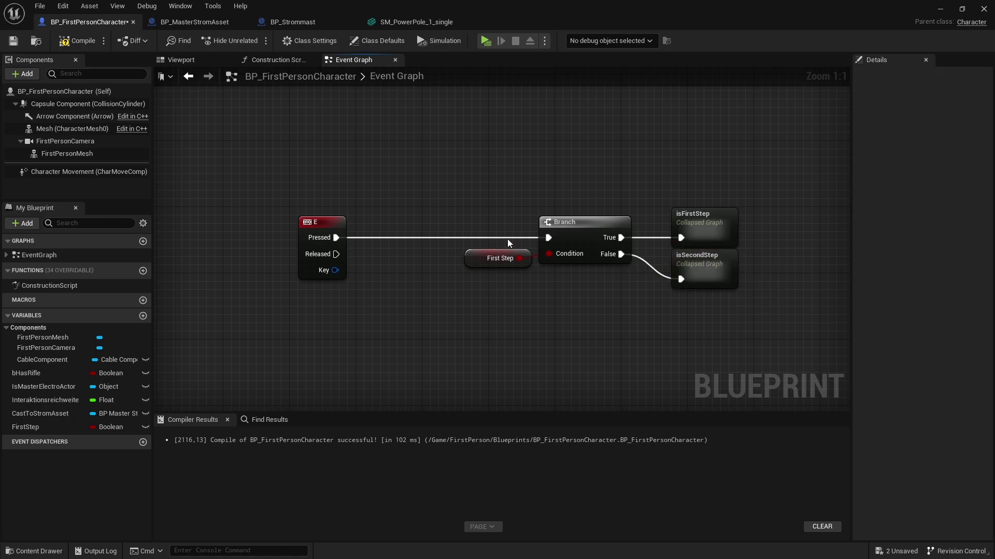
Compile and tick FirstStep's default value so it defaults to true
{"action": "left_click", "coordinate": [500, 258]}
{"action": "left_click", "coordinate": [77, 41]}
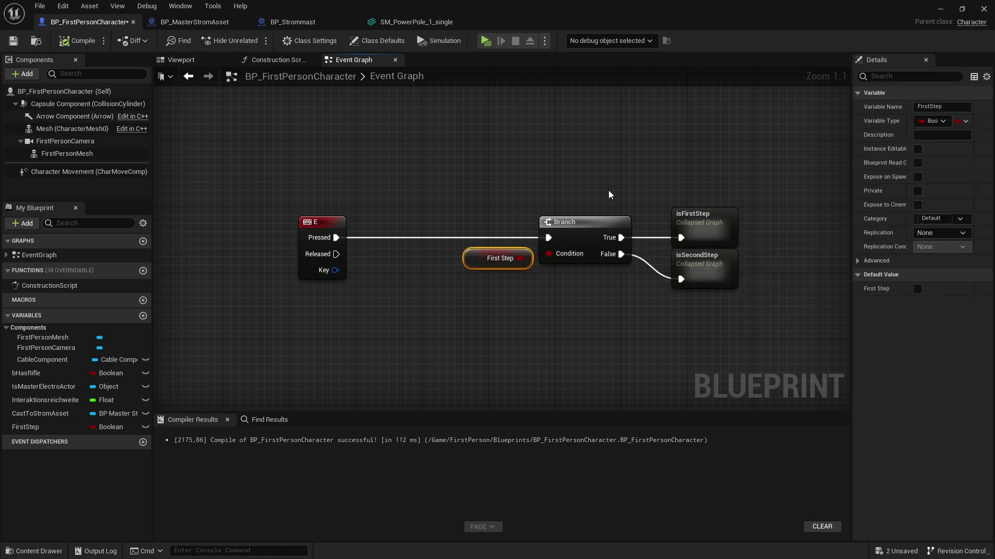
{"action": "left_click", "coordinate": [917, 288]}
{"action": "left_click", "coordinate": [26, 426]}
{"action": "left_click", "coordinate": [497, 259]}
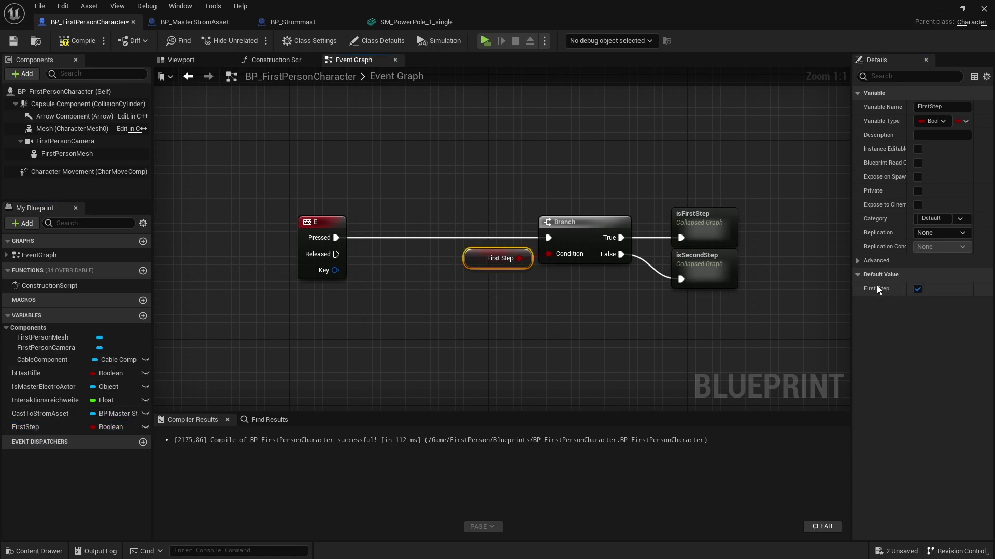
{"action": "mouse_move", "coordinate": [700, 211]}
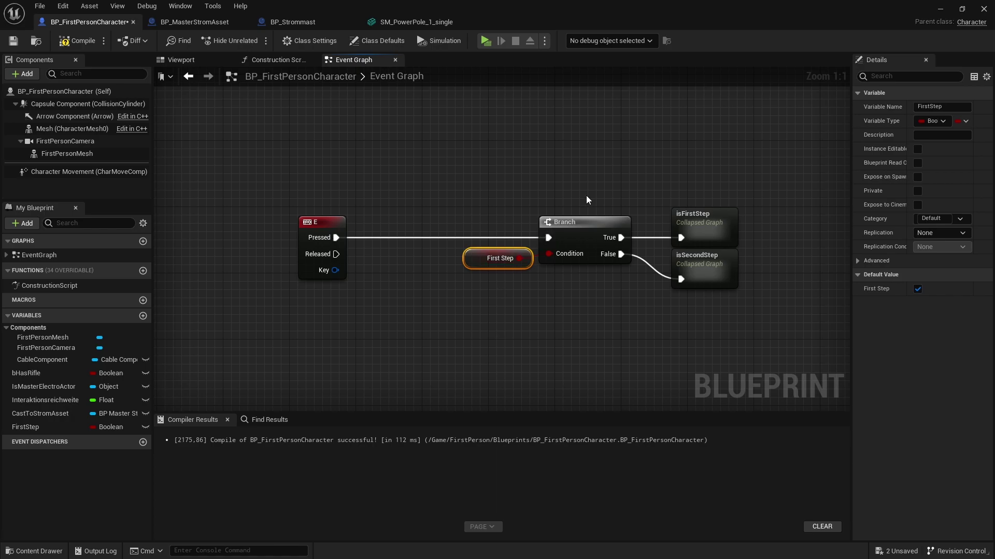
Open the isSecondStep collapsed graph and rearrange its Inputs and Outputs nodes
{"action": "mouse_move", "coordinate": [686, 265]}
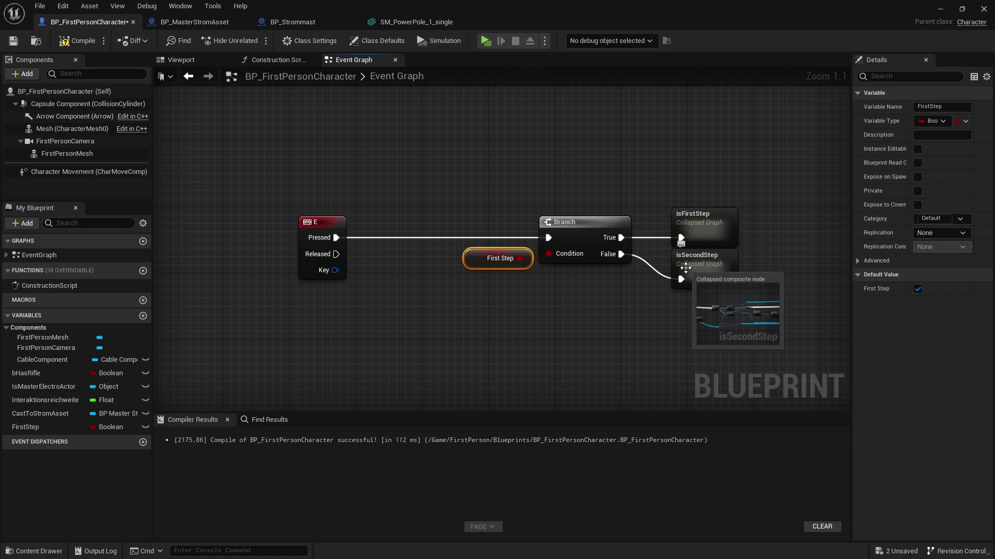
{"action": "double_click", "coordinate": [681, 259]}
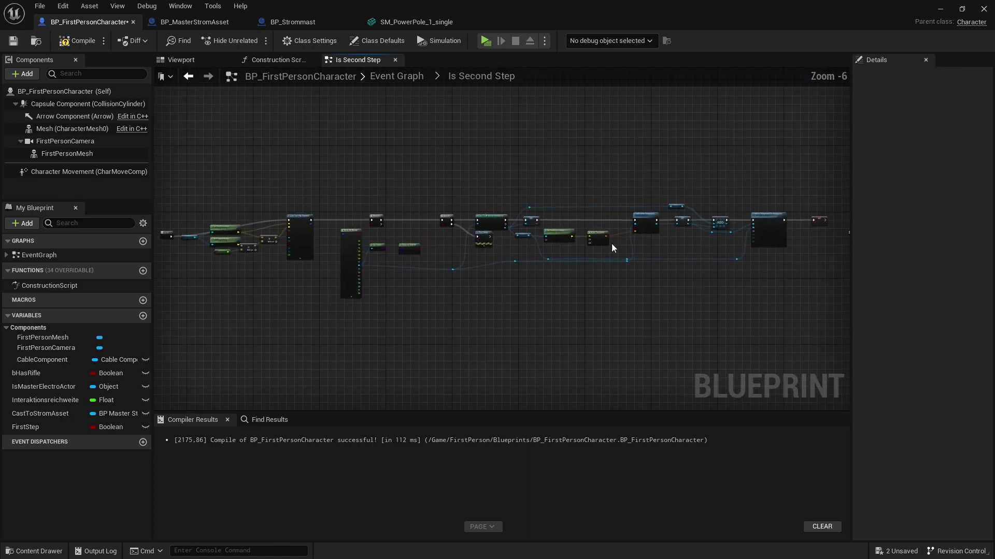
{"action": "scroll", "coordinate": [611, 247], "scroll_direction": "up", "scroll_amount": 4}
{"action": "left_click", "coordinate": [425, 173]}
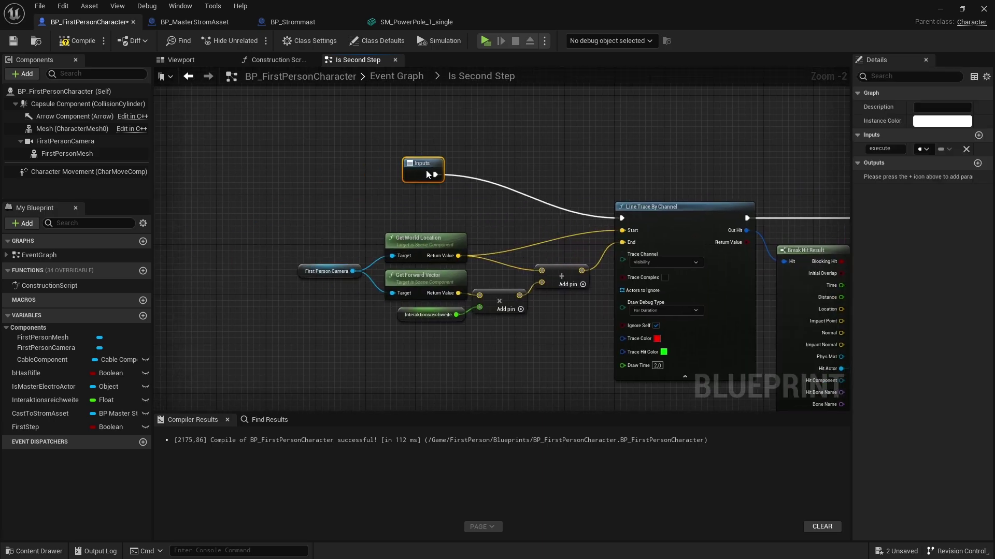
{"action": "left_click_drag", "start_coordinate": [426, 174], "coordinate": [371, 217]}
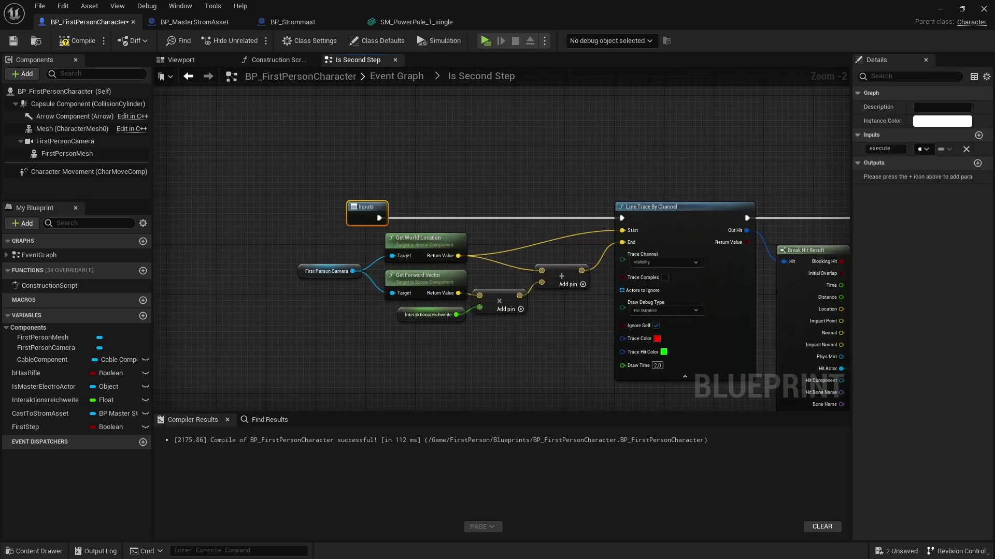
{"action": "mouse_move", "coordinate": [642, 204]}
{"action": "right_mouse_down"}
{"action": "mouse_move", "coordinate": [400, 215]}
{"action": "mouse_move", "coordinate": [476, 231]}
{"action": "right_mouse_up"}
{"action": "left_click_drag", "start_coordinate": [656, 251], "coordinate": [562, 126]}
{"action": "scroll", "coordinate": [521, 178], "scroll_direction": "down", "scroll_amount": 2}
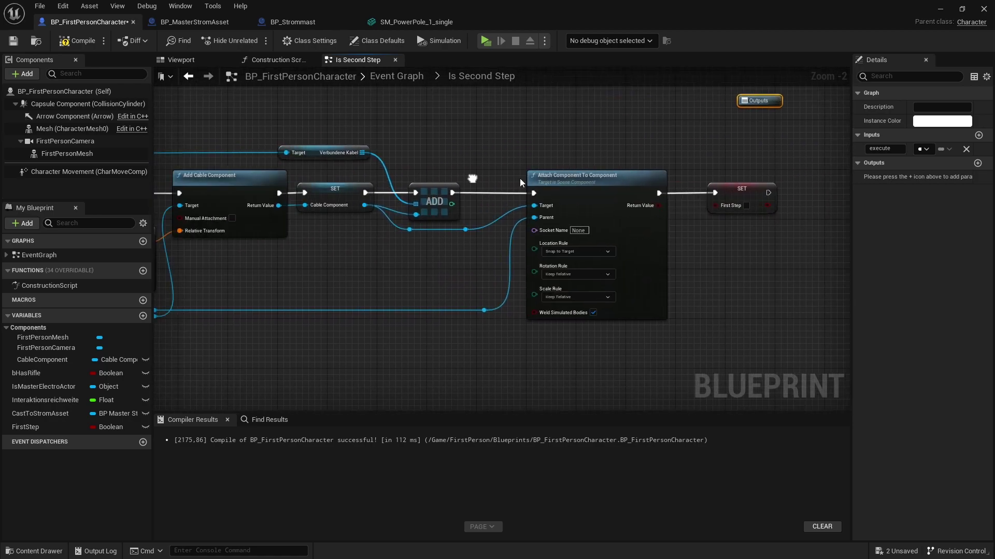
{"action": "right_click_drag", "start_coordinate": [520, 178], "coordinate": [697, 176]}
Delete the cable, attach, cast, set, print and socket nodes, keeping the line trace and branches
{"action": "left_click_drag", "start_coordinate": [697, 176], "coordinate": [155, 326]}
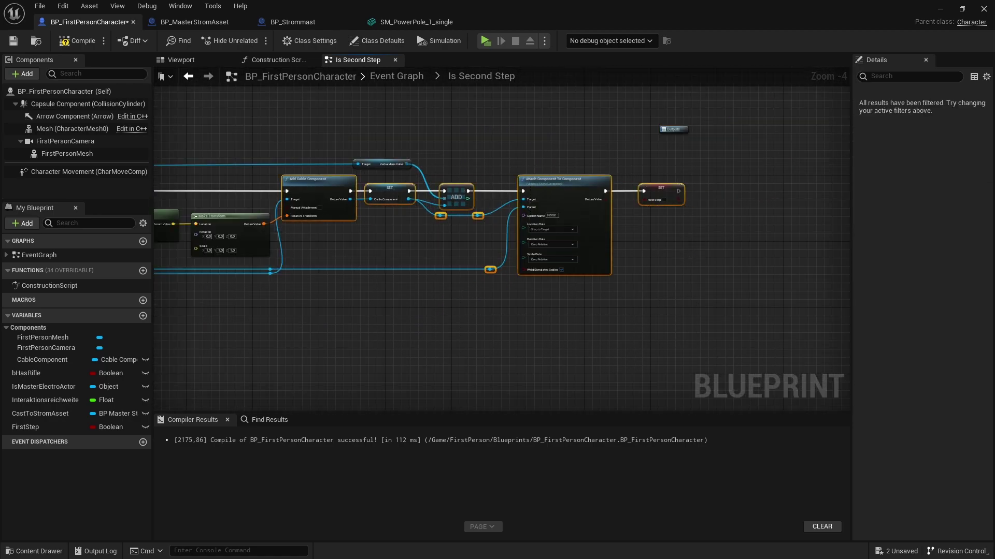
{"action": "key", "text": "Delete"}
{"action": "mouse_move", "coordinate": [154, 173]}
{"action": "right_mouse_down"}
{"action": "mouse_move", "coordinate": [311, 215]}
{"action": "mouse_move", "coordinate": [532, 183]}
{"action": "right_mouse_up"}
{"action": "mouse_move", "coordinate": [616, 147]}
{"action": "left_mouse_down"}
{"action": "mouse_move", "coordinate": [360, 327]}
{"action": "mouse_move", "coordinate": [339, 331]}
{"action": "left_mouse_up"}
{"action": "key", "text": "Delete"}
{"action": "right_click_drag", "start_coordinate": [339, 331], "coordinate": [509, 349]}
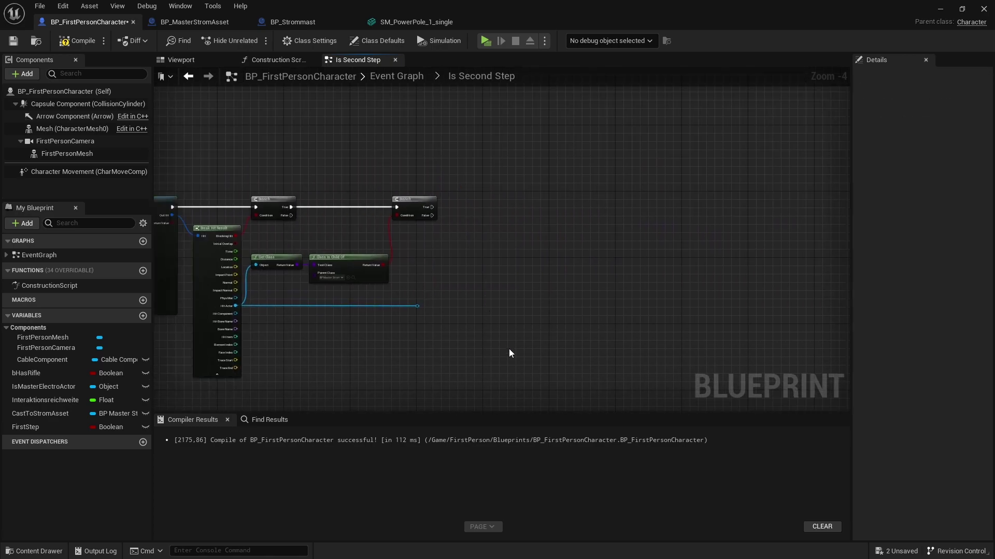
{"action": "scroll", "coordinate": [406, 253], "scroll_direction": "up", "scroll_amount": 4}
{"action": "left_click", "coordinate": [471, 260]}
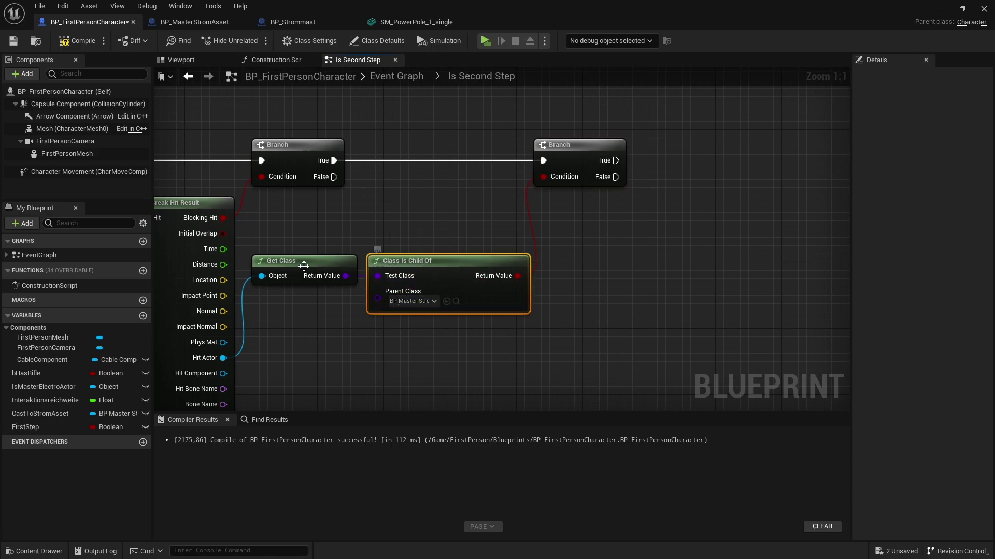
{"action": "scroll", "coordinate": [589, 276], "scroll_direction": "down", "scroll_amount": 4}
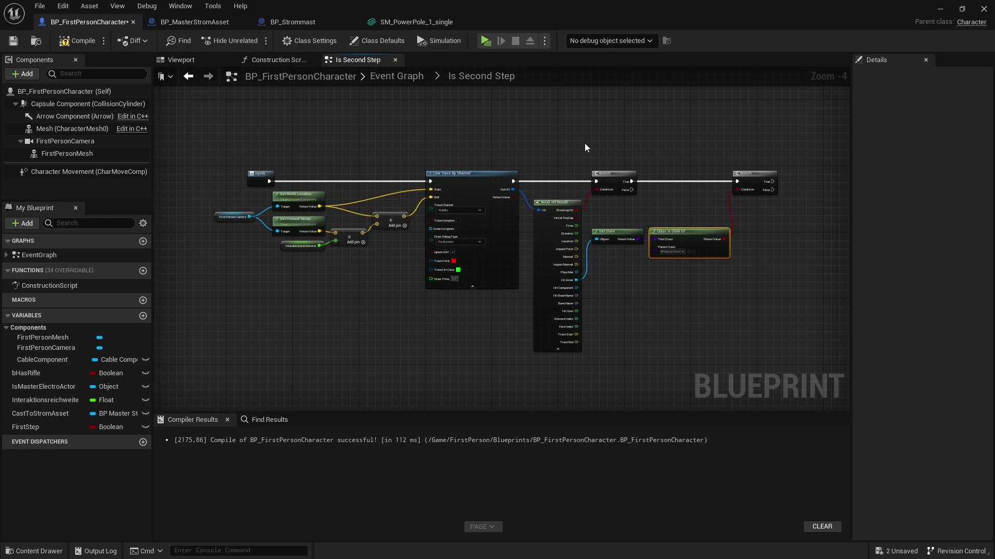
{"action": "mouse_move", "coordinate": [580, 150]}
{"action": "right_mouse_down"}
{"action": "mouse_move", "coordinate": [392, 191]}
{"action": "mouse_move", "coordinate": [543, 203]}
{"action": "right_mouse_up"}
{"action": "scroll", "coordinate": [393, 190], "scroll_direction": "up", "scroll_amount": 4}
{"action": "left_click", "coordinate": [349, 281]}
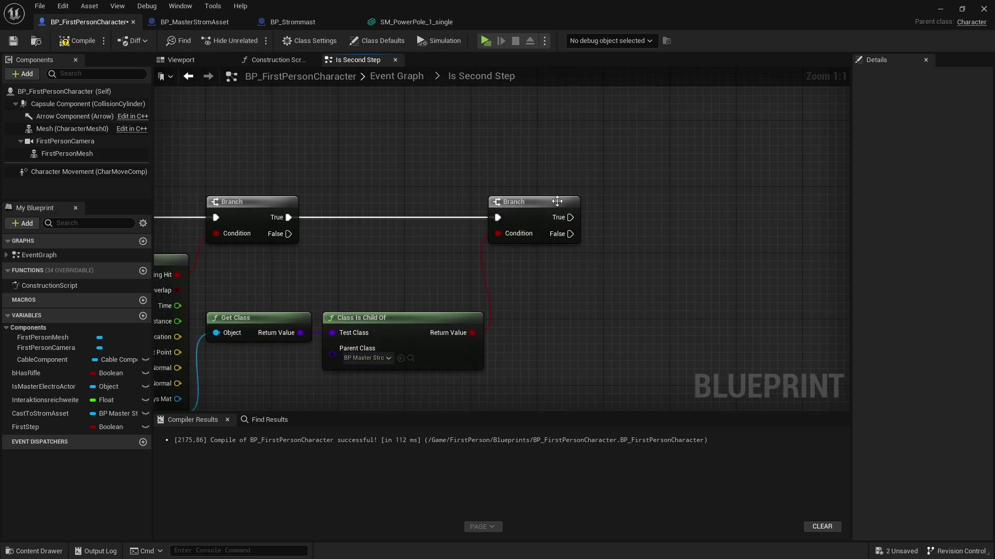
Chain a third Branch after the second Branch's True output
{"action": "left_click_drag", "start_coordinate": [570, 217], "coordinate": [726, 207]}
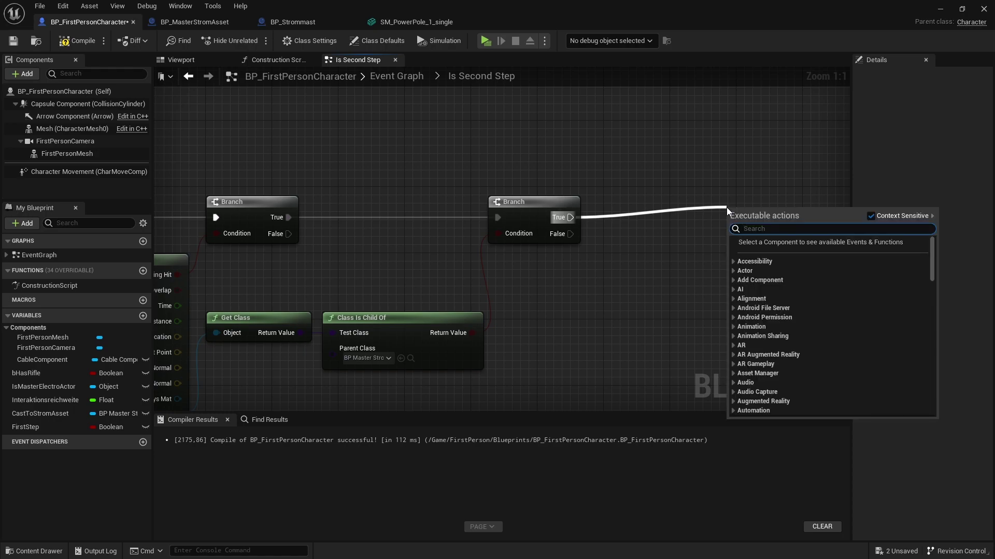
{"action": "type", "text": "branch"}
{"action": "key", "text": "Return"}
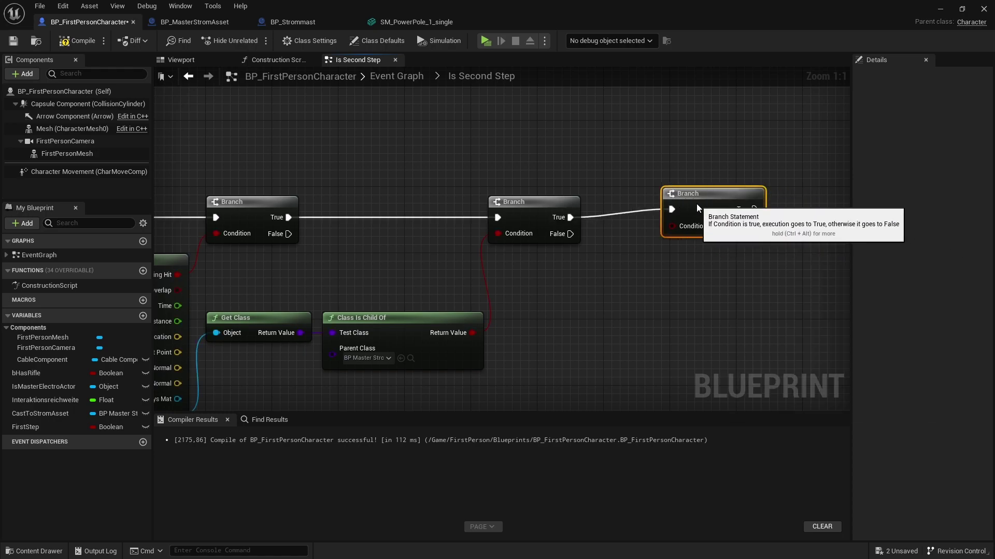
Add an Equal (==) node fed by Break Hit Result's Hit Actor
{"action": "right_click_drag", "start_coordinate": [696, 204], "coordinate": [772, 70]}
{"action": "mouse_move", "coordinate": [253, 281]}
{"action": "left_mouse_down"}
{"action": "mouse_move", "coordinate": [291, 259]}
{"action": "mouse_move", "coordinate": [447, 285]}
{"action": "left_mouse_up"}
{"action": "type", "text": "=="}
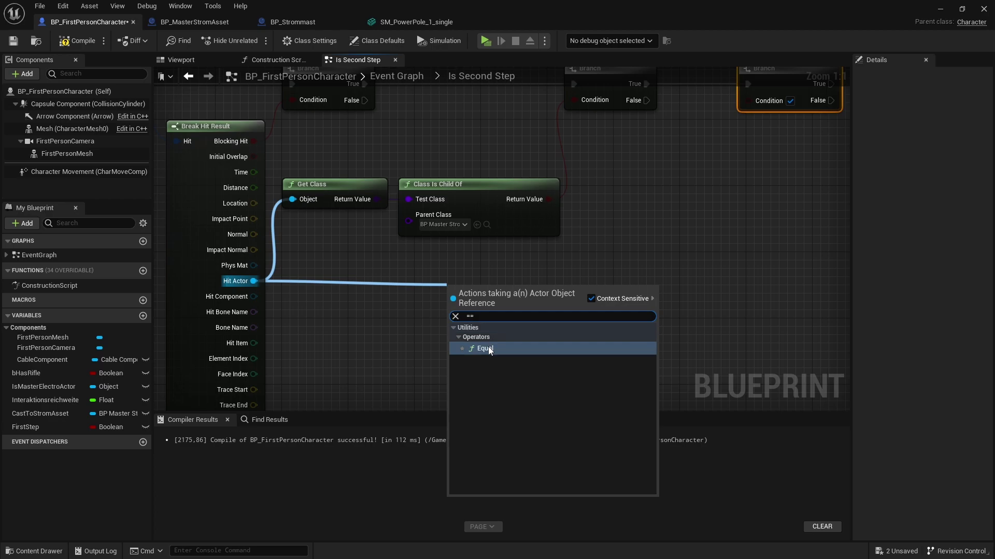
{"action": "left_click", "coordinate": [488, 347]}
{"action": "left_click_drag", "start_coordinate": [482, 281], "coordinate": [474, 289]}
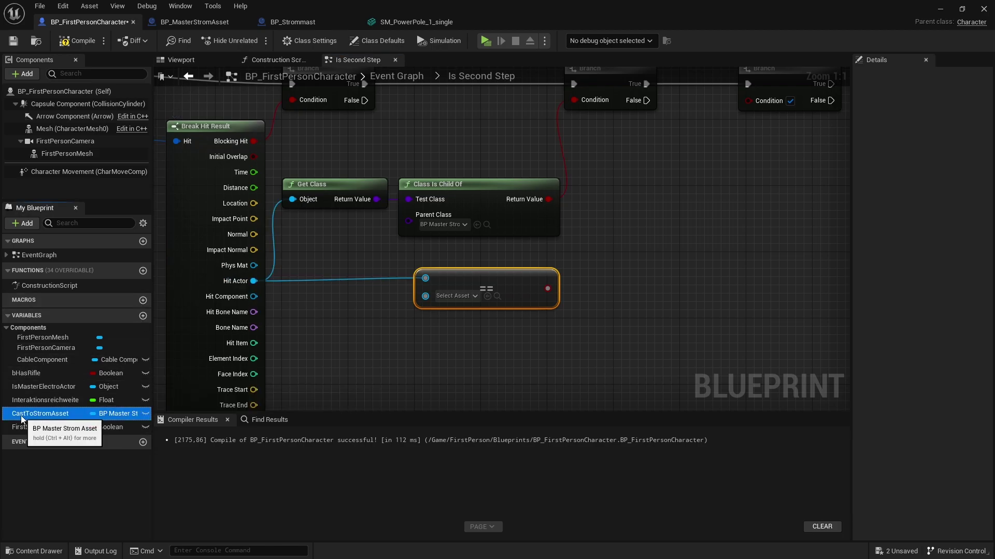
Add a CastToStromAsset getter and wire it into the == node's second input beside Hit Actor
{"action": "left_click", "coordinate": [38, 417]}
{"action": "left_click_drag", "start_coordinate": [36, 418], "coordinate": [300, 335]}
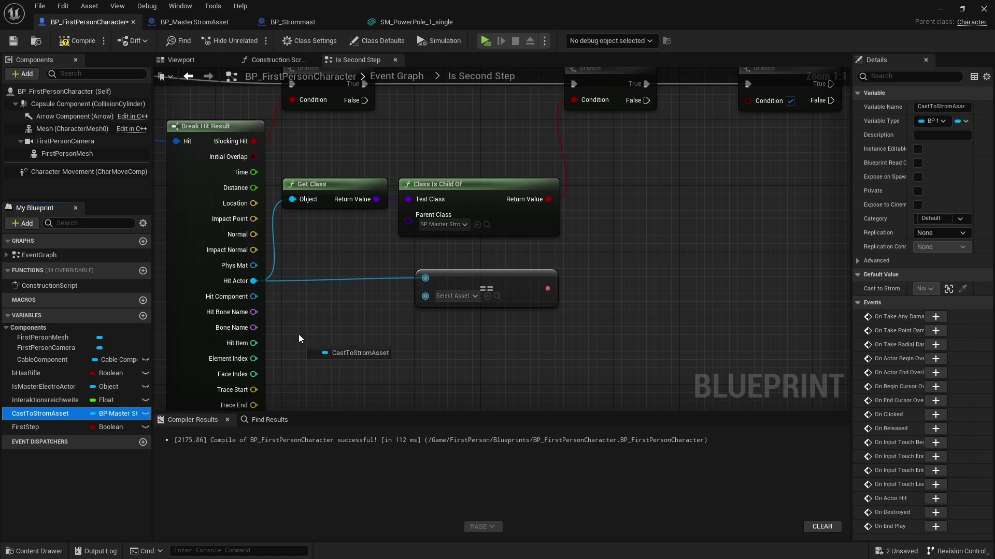
{"action": "left_click", "coordinate": [337, 336]}
{"action": "left_click_drag", "start_coordinate": [363, 328], "coordinate": [425, 296]}
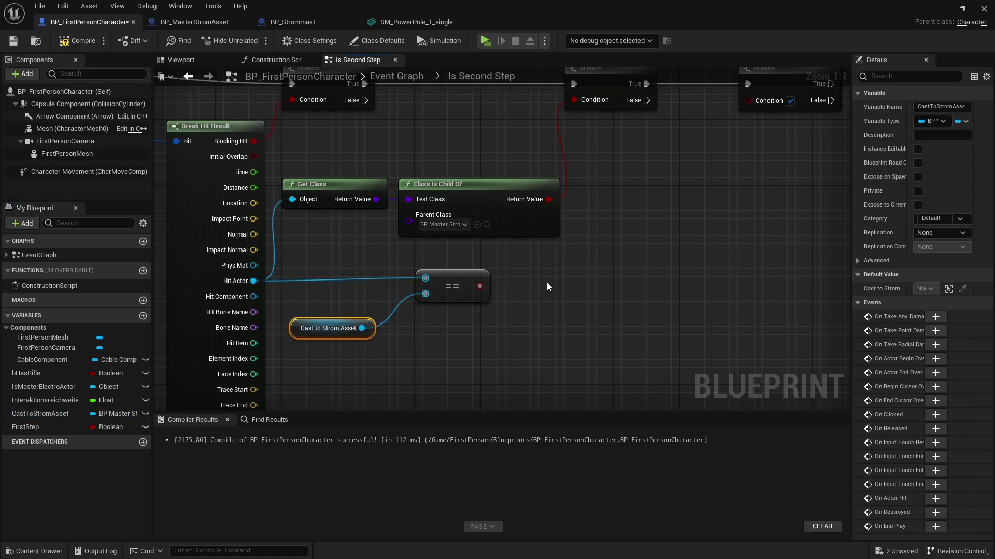
{"action": "right_click_drag", "start_coordinate": [310, 335], "coordinate": [283, 352]}
{"action": "left_click_drag", "start_coordinate": [284, 353], "coordinate": [316, 321]}
{"action": "left_click_drag", "start_coordinate": [461, 354], "coordinate": [352, 300]}
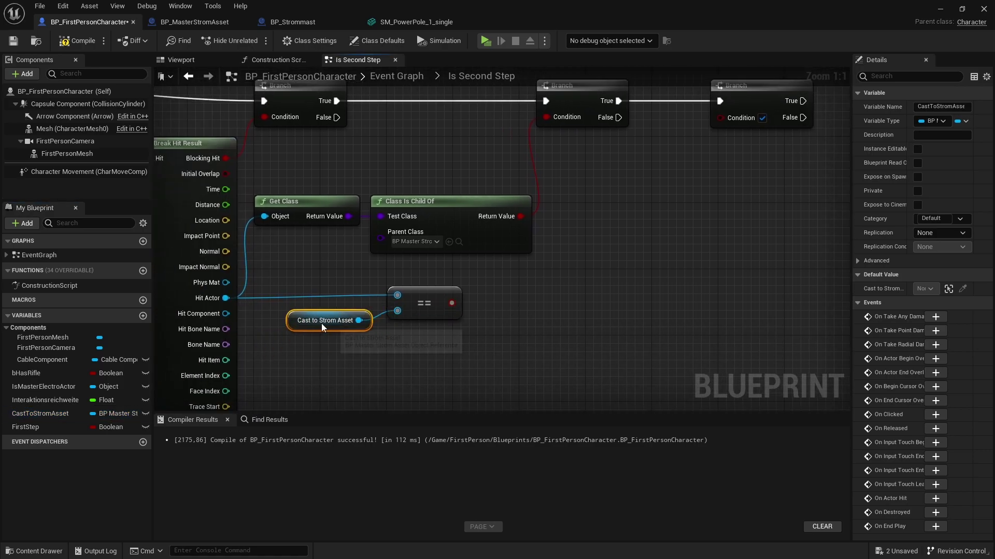
{"action": "left_click_drag", "start_coordinate": [432, 293], "coordinate": [515, 293]}
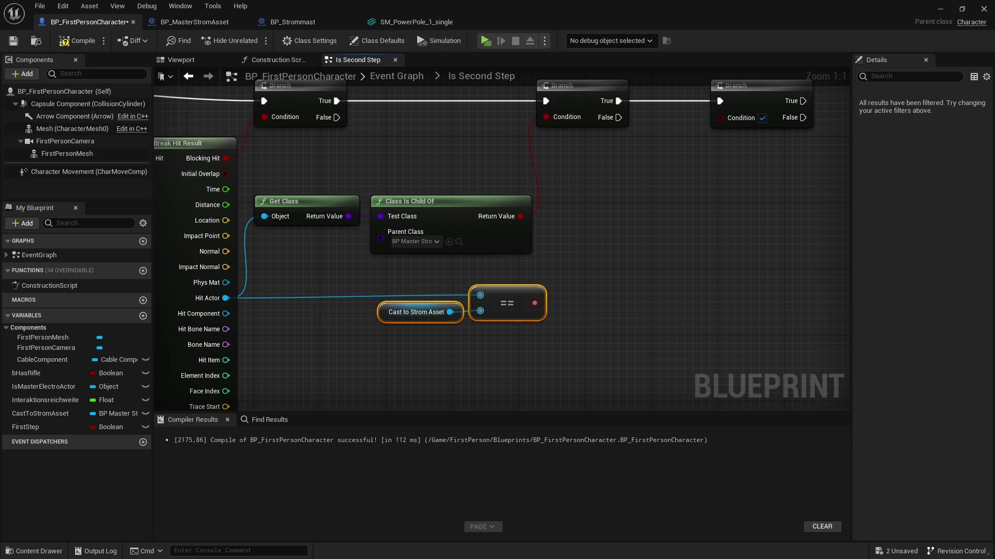
{"action": "right_click_drag", "start_coordinate": [694, 263], "coordinate": [542, 282]}
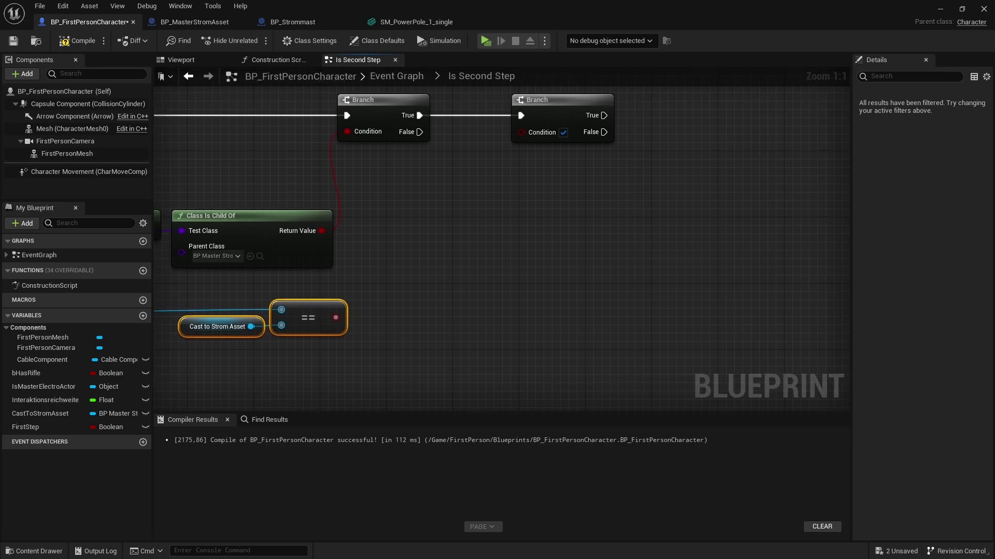
Negate the == result with a NOT Boolean node wired into the third Branch's Condition
{"action": "left_click_drag", "start_coordinate": [368, 339], "coordinate": [465, 325]}
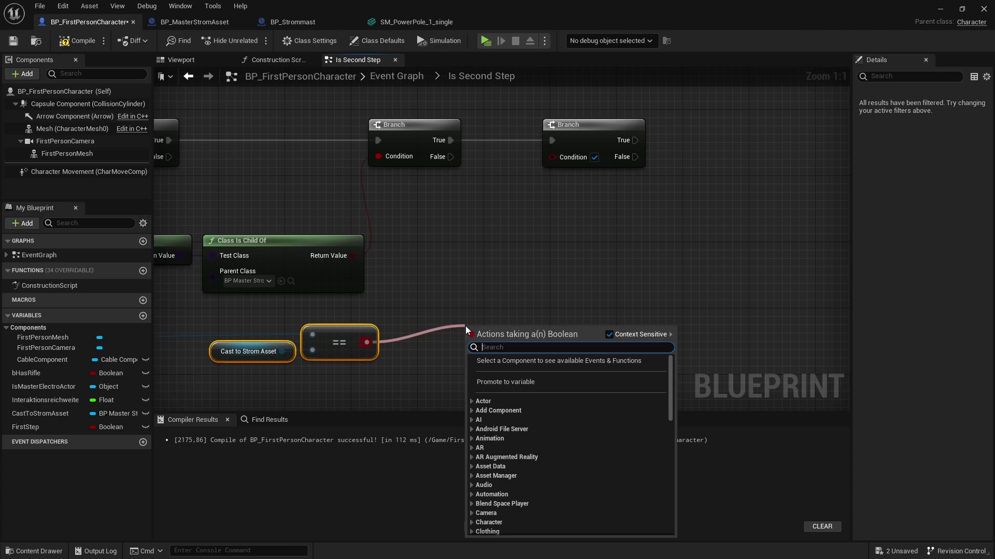
{"action": "type", "text": "nopt"}
{"action": "key", "text": "BackSpace"}
{"action": "key", "text": "BackSpace"}
{"action": "type", "text": "t"}
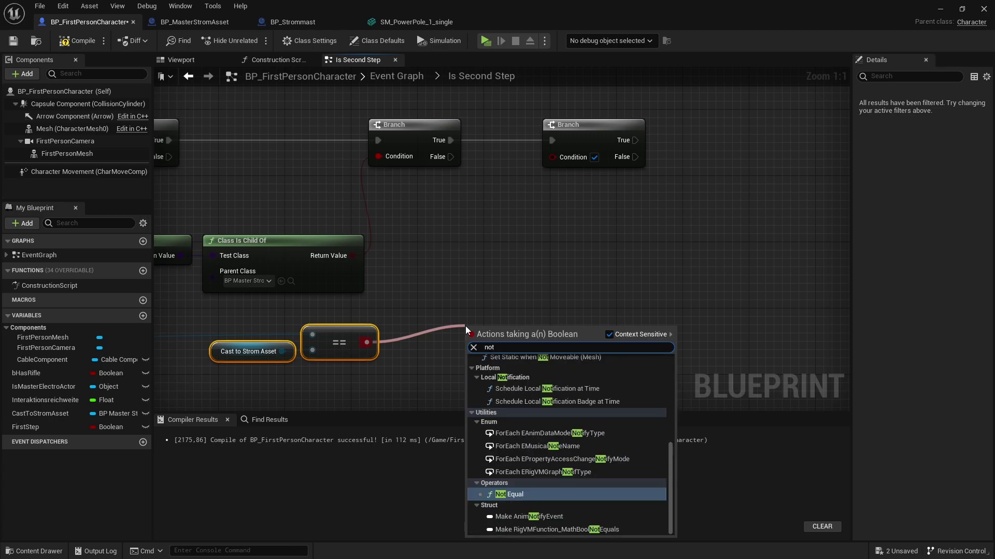
{"action": "key", "text": "Return"}
{"action": "key", "text": "Delete"}
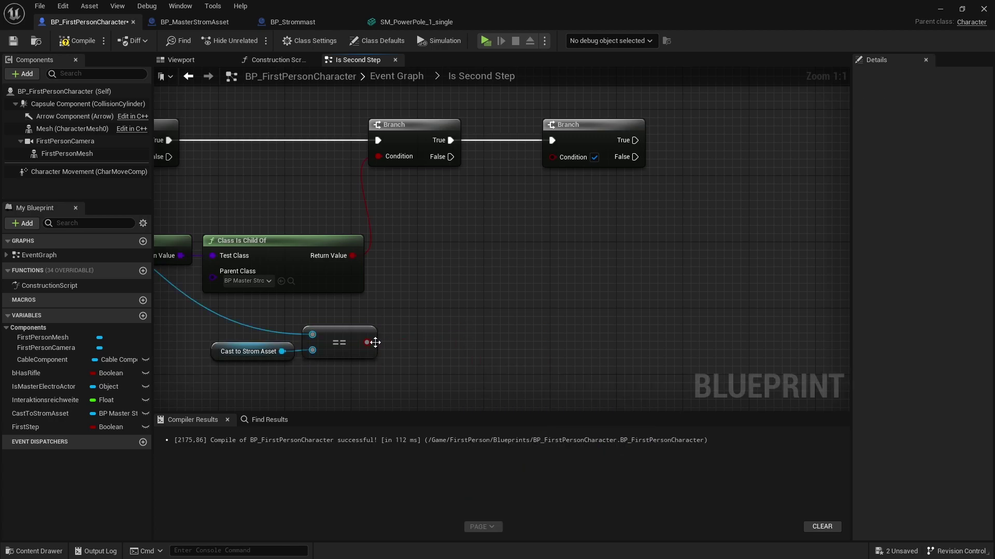
{"action": "left_click_drag", "start_coordinate": [367, 342], "coordinate": [442, 273]}
{"action": "type", "text": "not"}
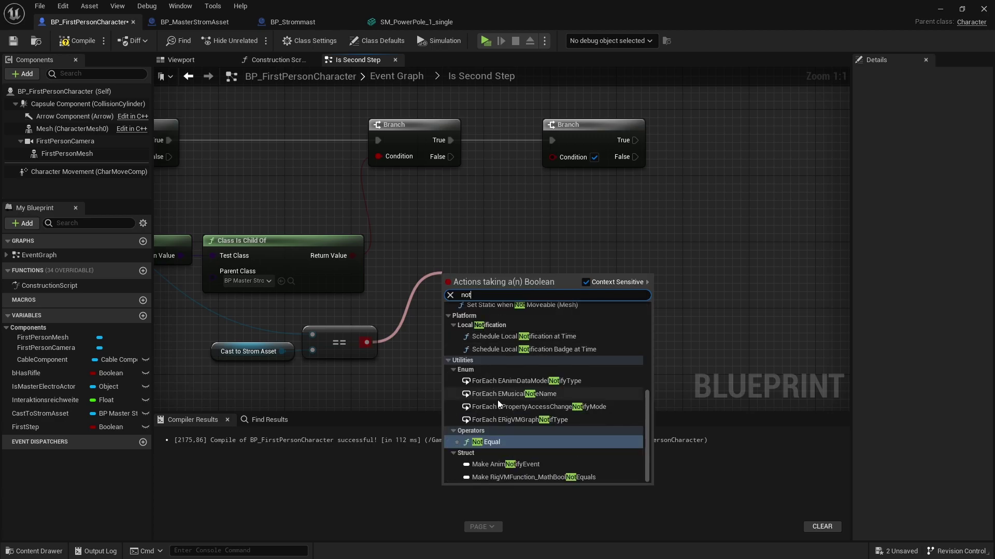
{"action": "scroll", "coordinate": [477, 431], "scroll_direction": "up", "scroll_amount": 5}
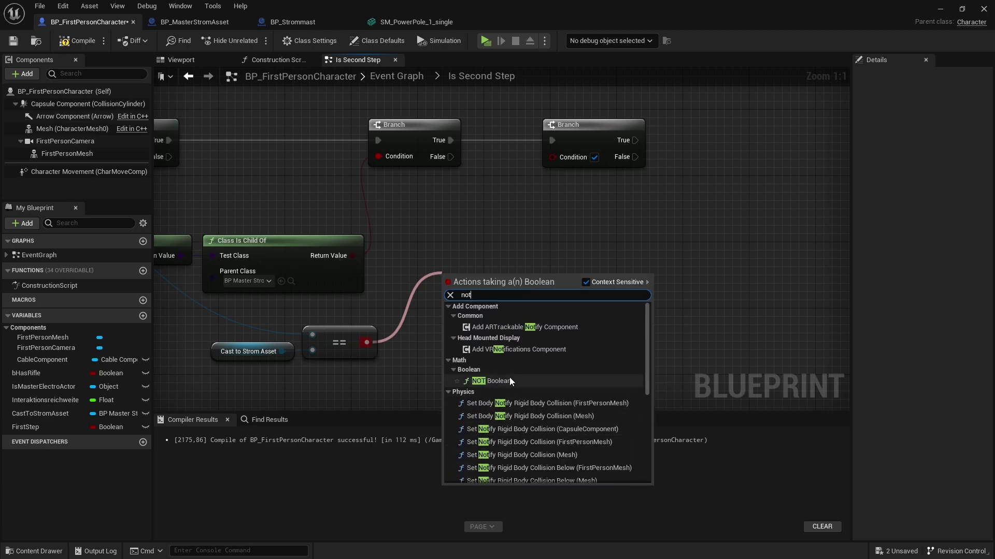
{"action": "left_click", "coordinate": [500, 382]}
{"action": "mouse_move", "coordinate": [502, 272]}
{"action": "left_mouse_down"}
{"action": "mouse_move", "coordinate": [452, 342]}
{"action": "mouse_move", "coordinate": [567, 169]}
{"action": "mouse_move", "coordinate": [552, 157]}
{"action": "left_mouse_up"}
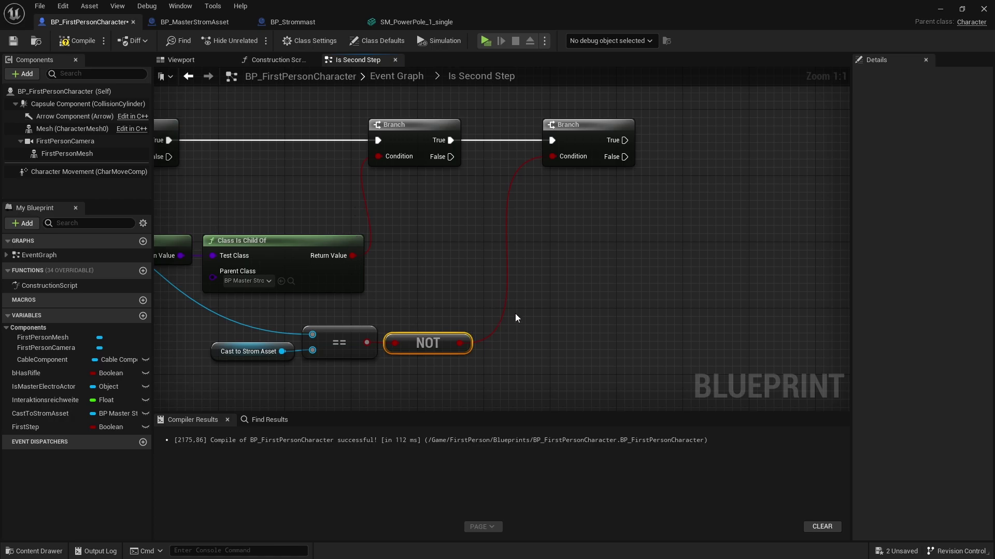
{"action": "right_click_drag", "start_coordinate": [515, 313], "coordinate": [439, 298]}
Move the third Branch closer to the second and bring Break Hit Result into view
{"action": "left_click_drag", "start_coordinate": [414, 179], "coordinate": [393, 188]}
{"action": "mouse_move", "coordinate": [392, 187]}
{"action": "right_mouse_down"}
{"action": "mouse_move", "coordinate": [282, 238]}
{"action": "mouse_move", "coordinate": [389, 230]}
{"action": "right_mouse_up"}
{"action": "right_click_drag", "start_coordinate": [486, 336], "coordinate": [415, 255]}
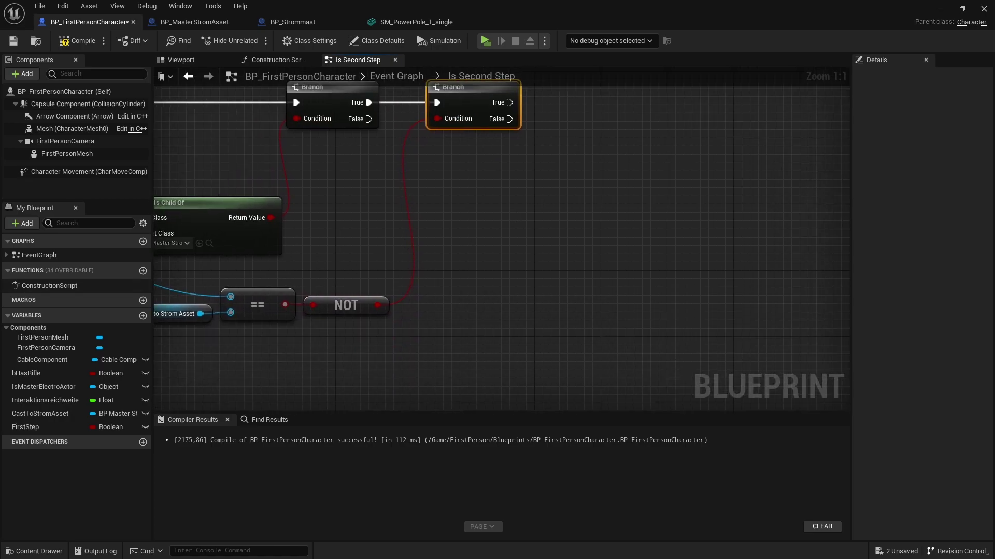
{"action": "right_click_drag", "start_coordinate": [161, 301], "coordinate": [412, 284]}
Look over the Cast to Strom Asset, Branch and NOT nodes across the graph
{"action": "left_click", "coordinate": [409, 297]}
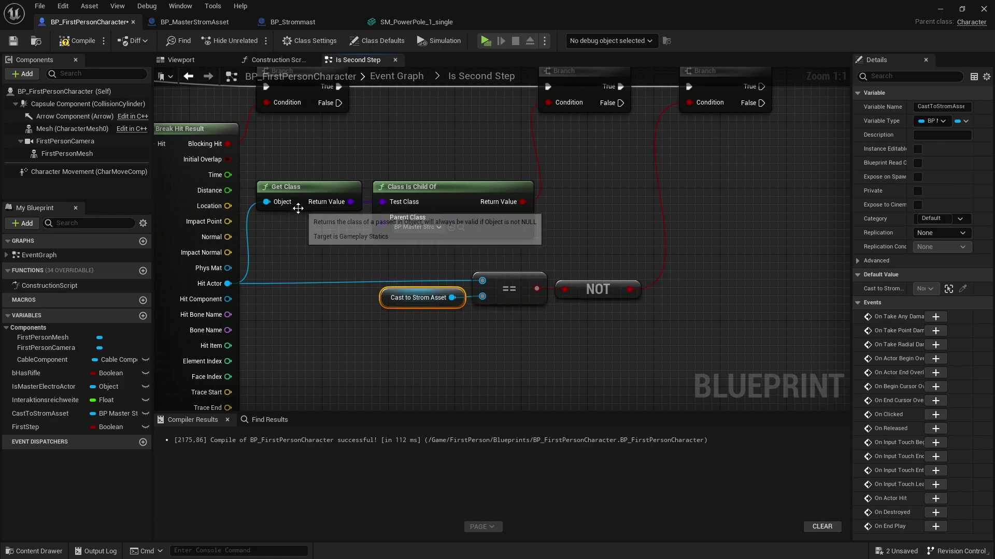
{"action": "left_click", "coordinate": [638, 210]}
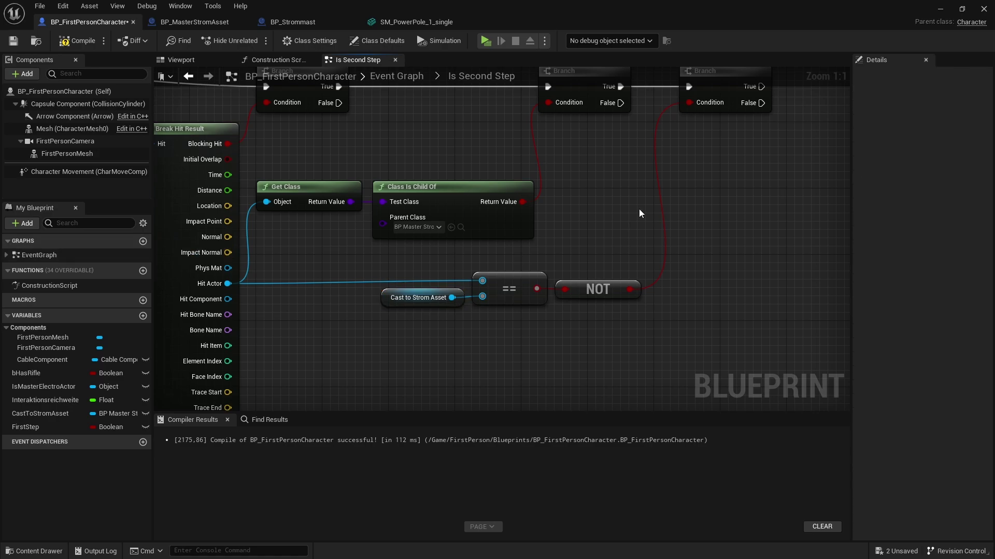
{"action": "mouse_move", "coordinate": [639, 210]}
{"action": "right_mouse_down"}
{"action": "mouse_move", "coordinate": [518, 268]}
{"action": "mouse_move", "coordinate": [491, 320]}
{"action": "right_mouse_up"}
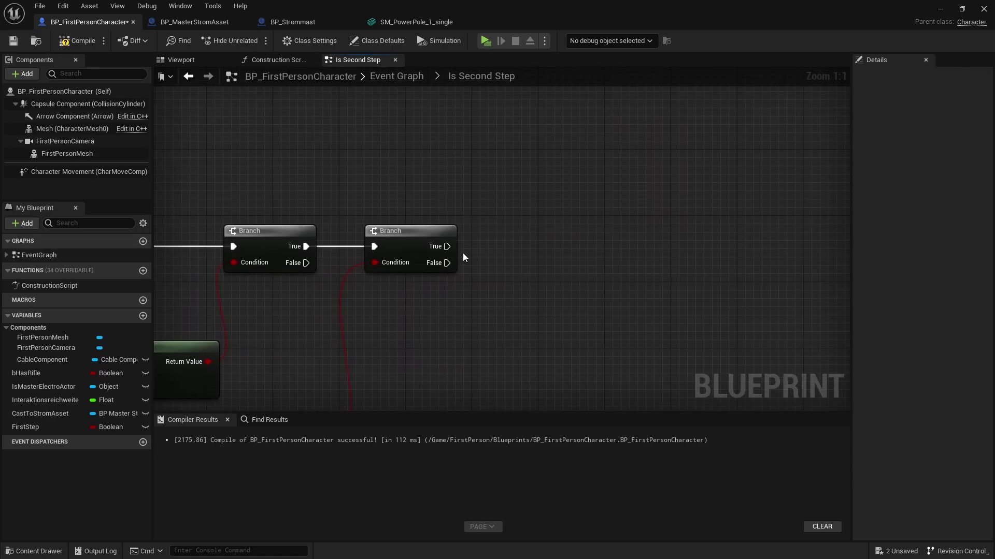
{"action": "right_click_drag", "start_coordinate": [308, 270], "coordinate": [502, 164]}
{"action": "left_click", "coordinate": [321, 322]}
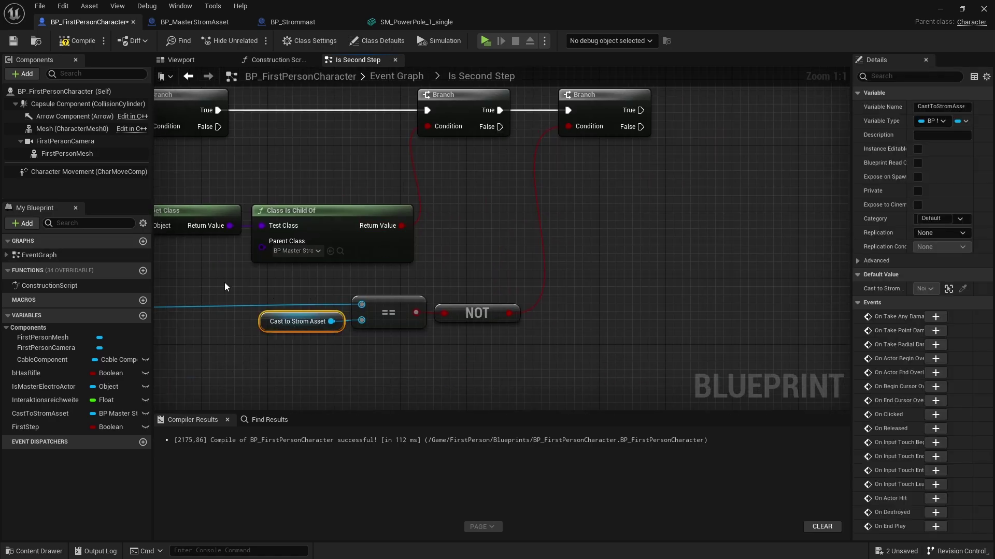
{"action": "mouse_move", "coordinate": [224, 282]}
{"action": "right_mouse_down"}
{"action": "mouse_move", "coordinate": [411, 253]}
{"action": "mouse_move", "coordinate": [380, 283]}
{"action": "mouse_move", "coordinate": [446, 323]}
{"action": "mouse_move", "coordinate": [186, 326]}
{"action": "right_mouse_up"}
{"action": "left_click", "coordinate": [331, 339]}
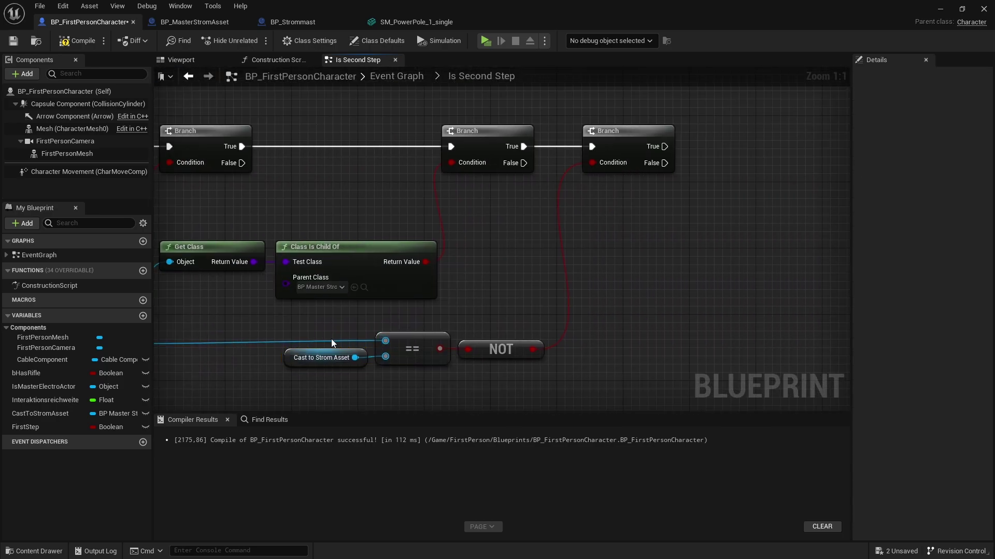
Route Hit Actor through a reroute into a new Cast To BP_MasterStromAsset triggered by Branch True
{"action": "double_click", "coordinate": [335, 340]}
{"action": "right_click_drag", "start_coordinate": [335, 341], "coordinate": [437, 291]}
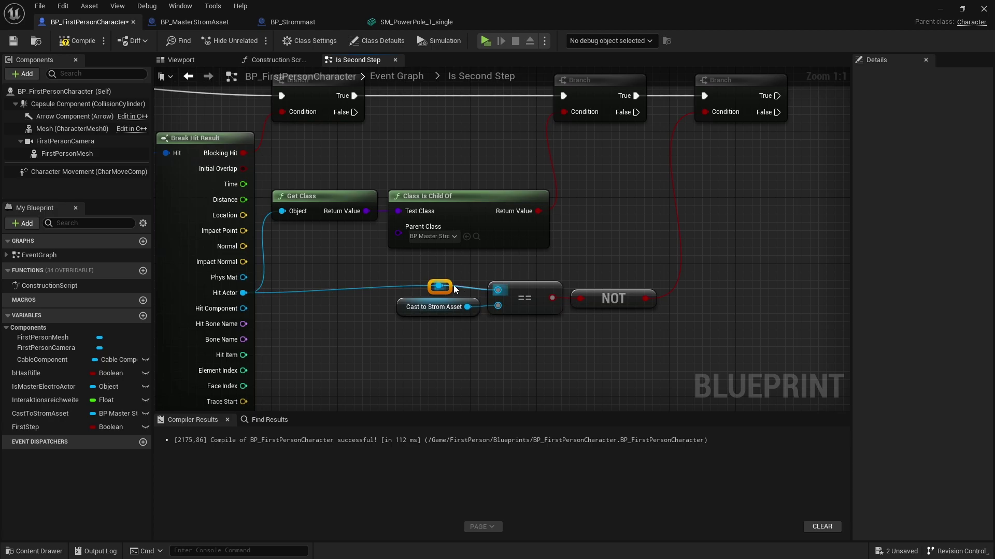
{"action": "mouse_move", "coordinate": [437, 292]}
{"action": "left_mouse_down"}
{"action": "mouse_move", "coordinate": [496, 162]}
{"action": "mouse_move", "coordinate": [633, 237]}
{"action": "left_mouse_up"}
{"action": "type", "text": "ast t"}
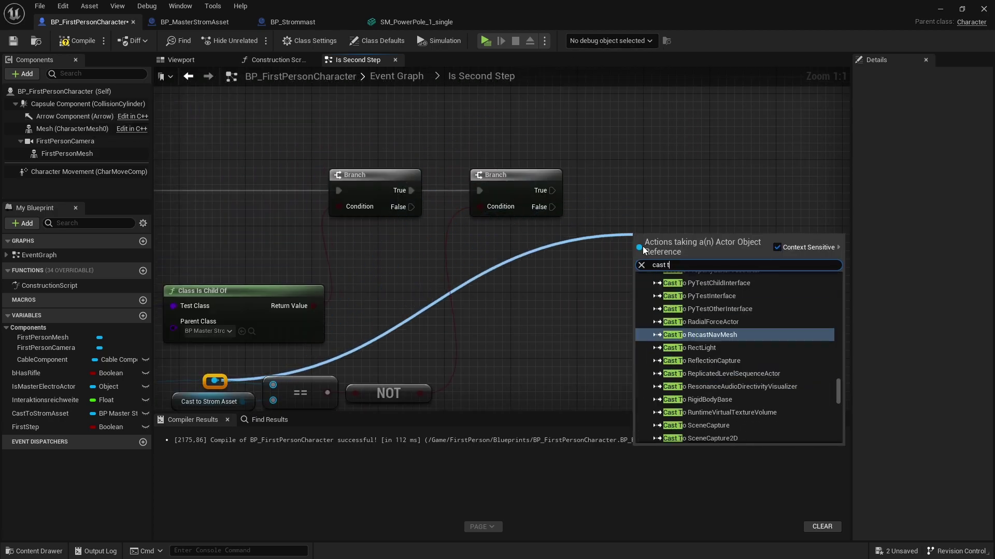
{"action": "type", "text": "o BP_M"}
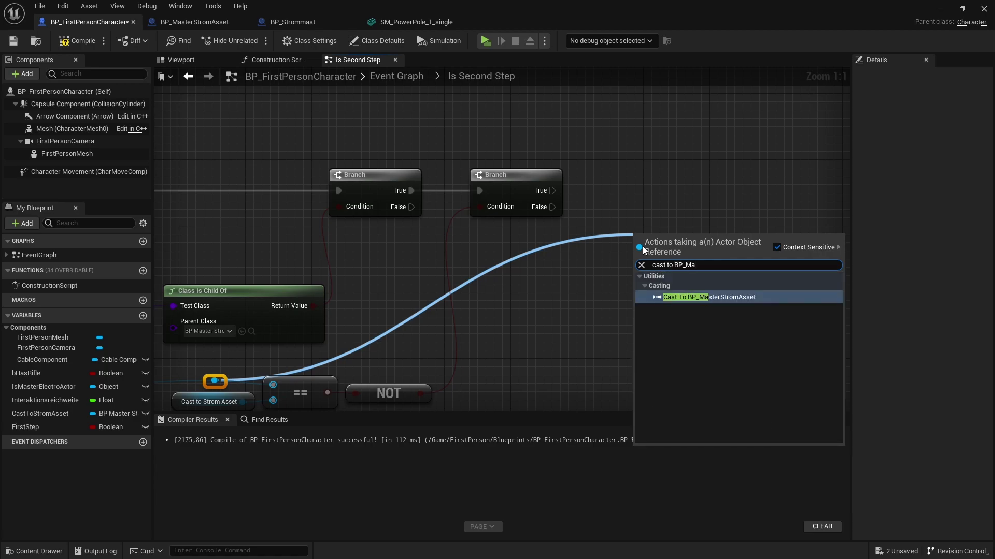
{"action": "type", "text": "a"}
{"action": "key", "text": "Return"}
{"action": "mouse_move", "coordinate": [553, 190]}
{"action": "left_mouse_down"}
{"action": "mouse_move", "coordinate": [637, 249]}
{"action": "mouse_move", "coordinate": [619, 184]}
{"action": "left_mouse_up"}
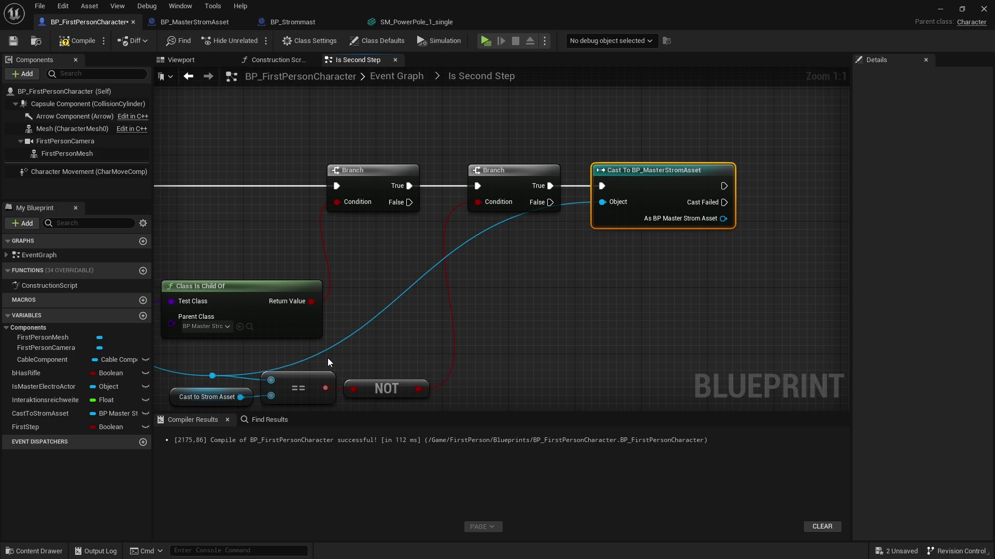
Add a reroute on the cast's object wire, center the cast node, and switch to BP_MasterStromAsset
{"action": "double_click", "coordinate": [307, 360]}
{"action": "mouse_move", "coordinate": [307, 360]}
{"action": "left_mouse_down"}
{"action": "mouse_move", "coordinate": [331, 350]}
{"action": "mouse_move", "coordinate": [562, 358]}
{"action": "left_mouse_up"}
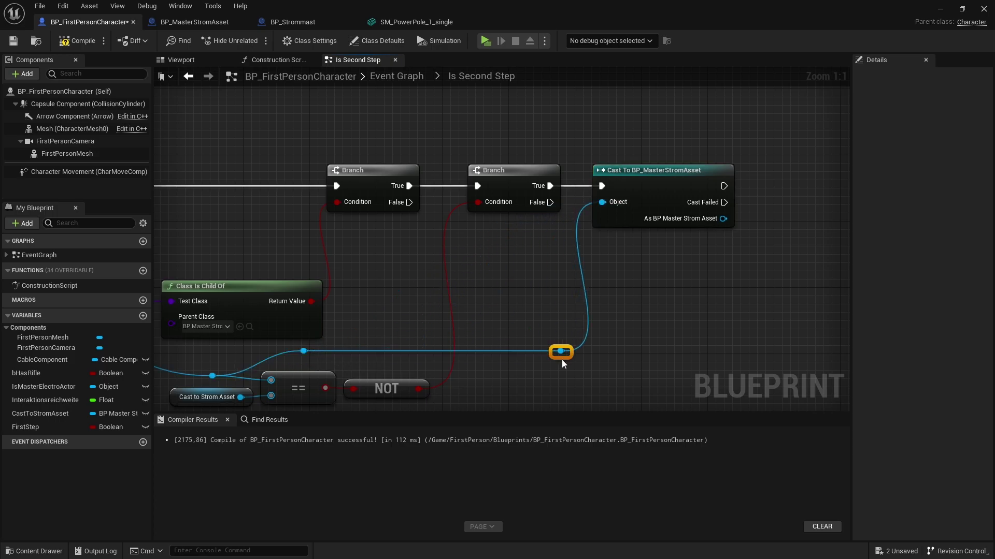
{"action": "left_click", "coordinate": [687, 348]}
{"action": "mouse_move", "coordinate": [687, 348]}
{"action": "right_mouse_down"}
{"action": "mouse_move", "coordinate": [782, 269]}
{"action": "mouse_move", "coordinate": [390, 228]}
{"action": "right_mouse_up"}
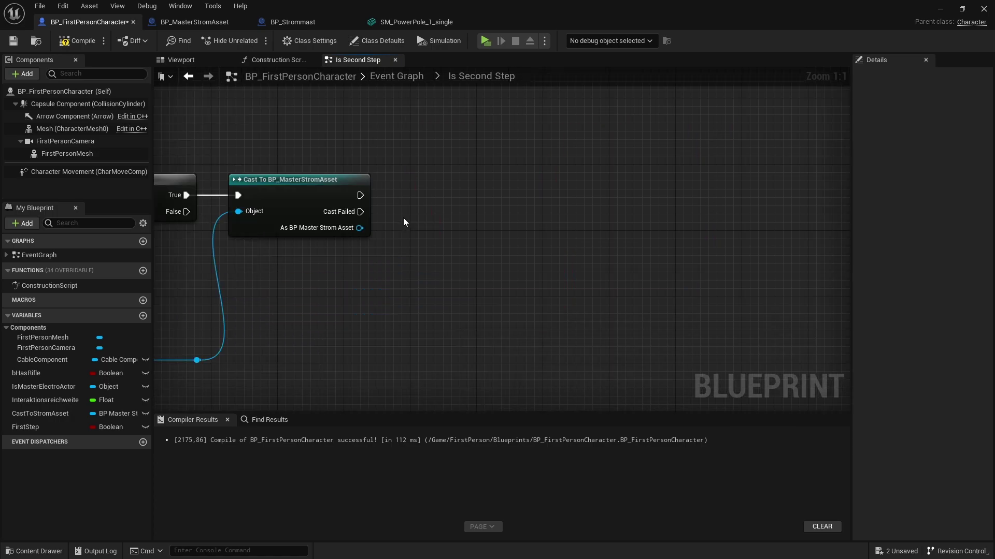
{"action": "right_click_drag", "start_coordinate": [352, 164], "coordinate": [344, 189]}
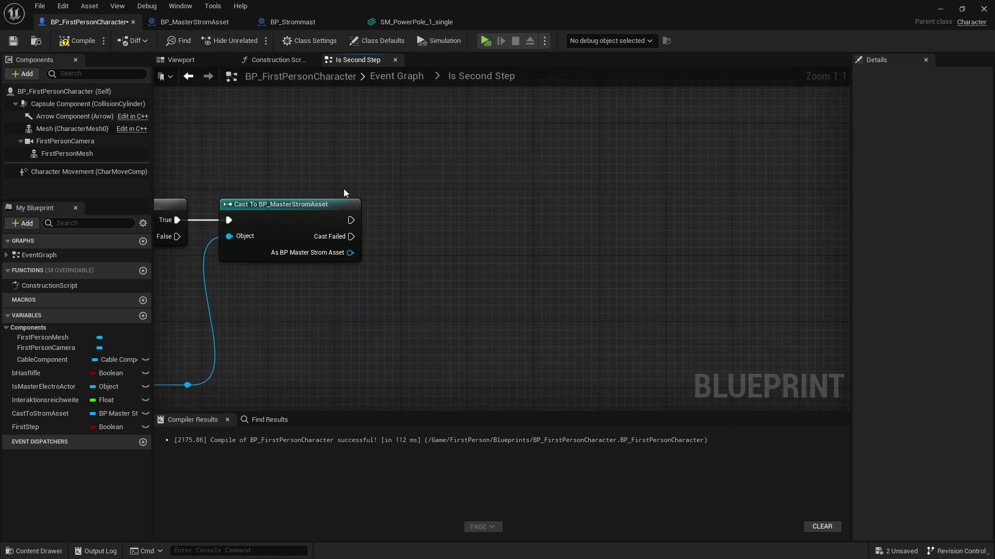
{"action": "left_click", "coordinate": [207, 22]}
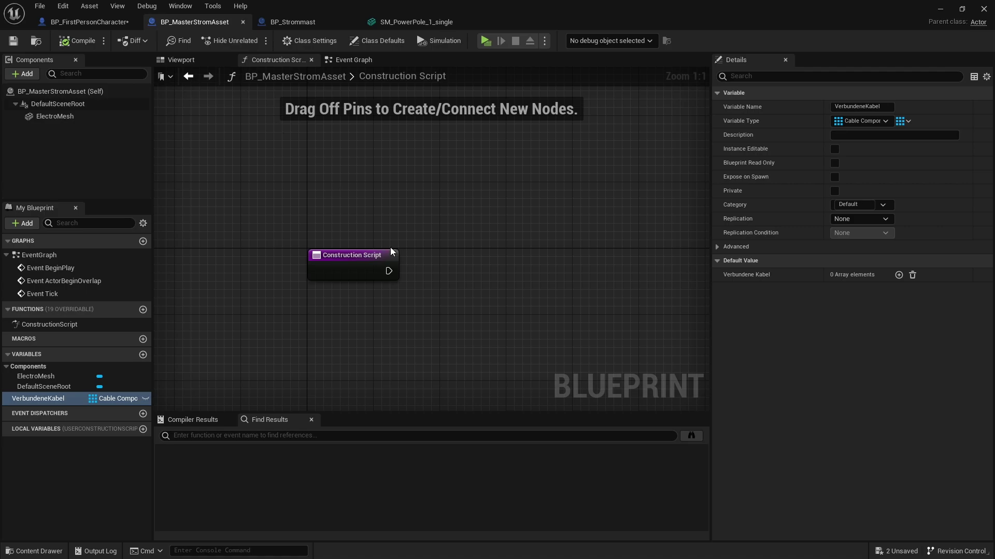
Add a custom event named OverrideMeshConnection to BP_MasterStromAsset's Event Graph
{"action": "left_click", "coordinate": [353, 59]}
{"action": "right_click_drag", "start_coordinate": [373, 93], "coordinate": [304, 232]}
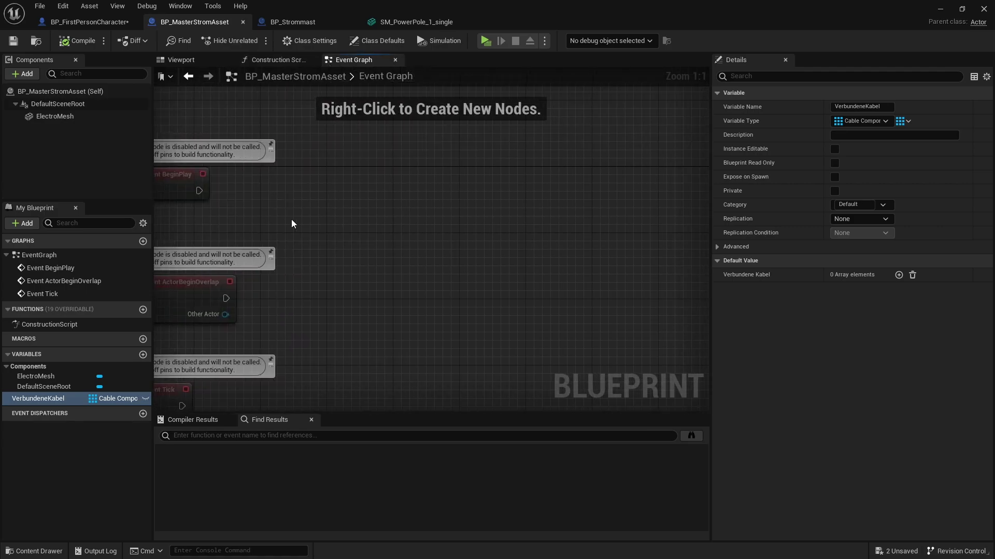
{"action": "right_click", "coordinate": [399, 214]}
{"action": "type", "text": "custom"}
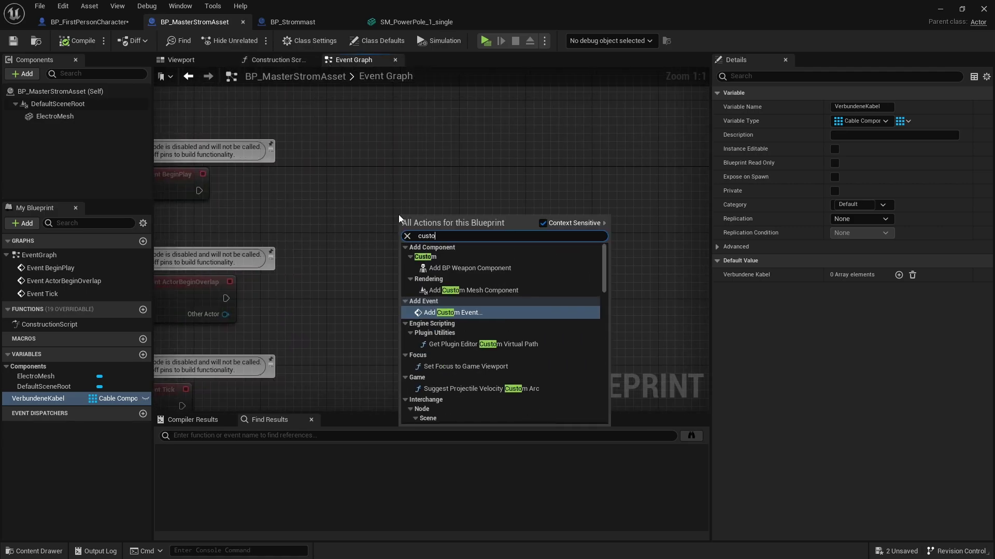
{"action": "key", "text": "Return"}
{"action": "type", "text": "Overl"}
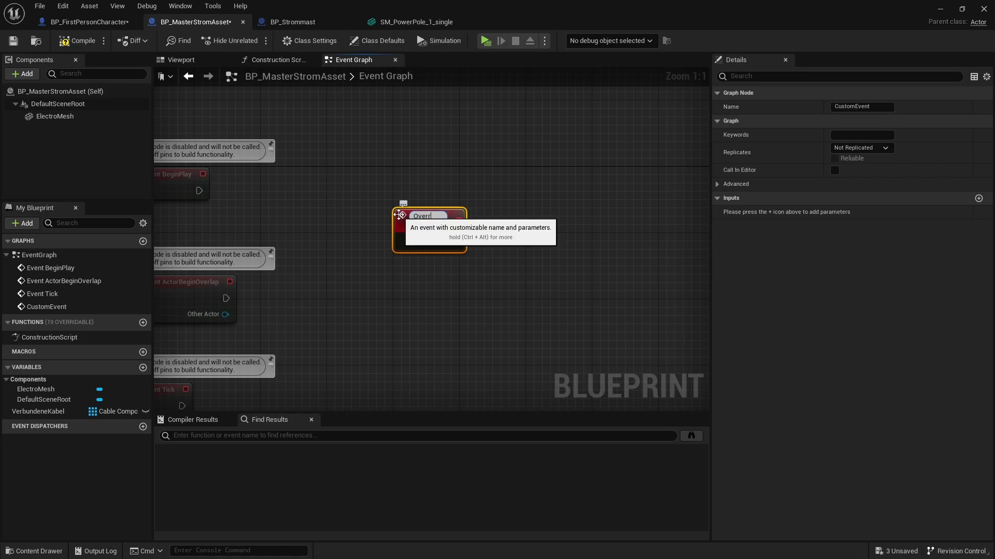
{"action": "type", "text": "All"}
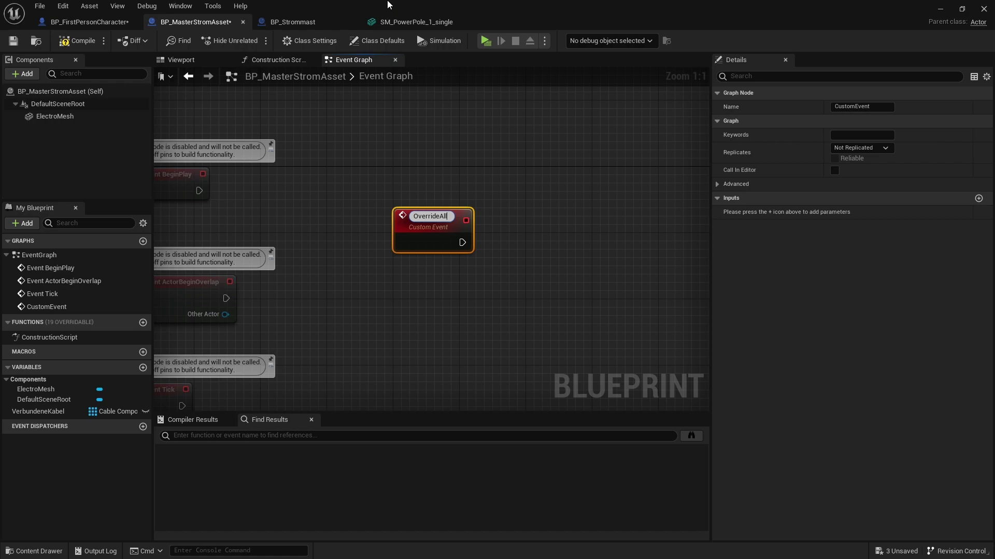
{"action": "key", "text": "BackSpace"}
{"action": "key", "text": "BackSpace"}
{"action": "key", "text": "BackSpace"}
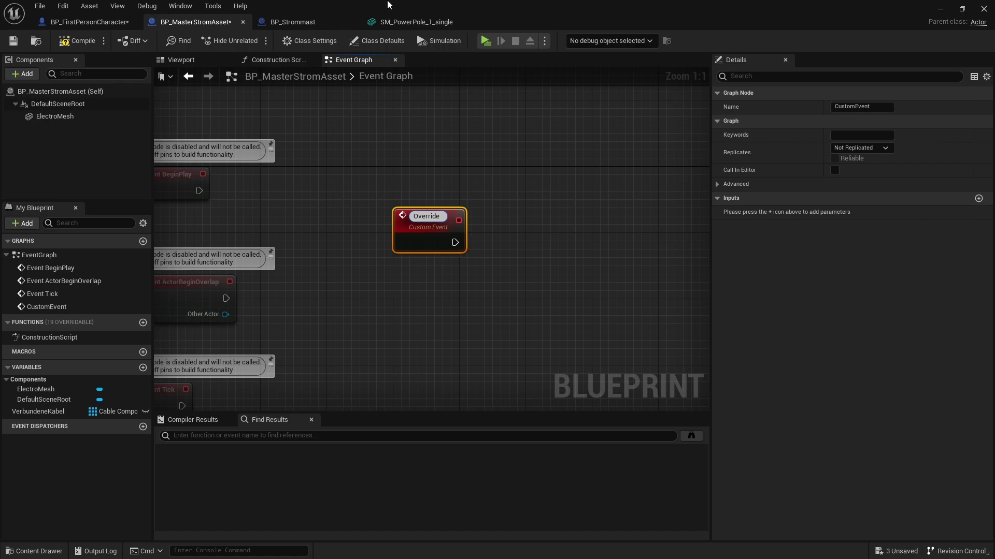
{"action": "type", "text": "V"}
{"action": "key", "text": "BackSpace"}
{"action": "type", "text": "MeshC"}
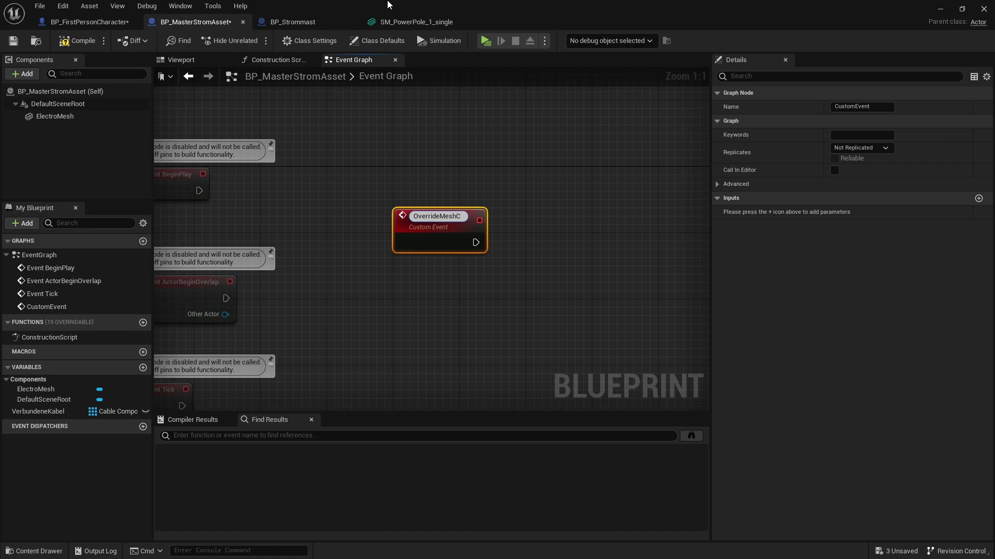
{"action": "type", "text": "onnection"}
{"action": "key", "text": "Return"}
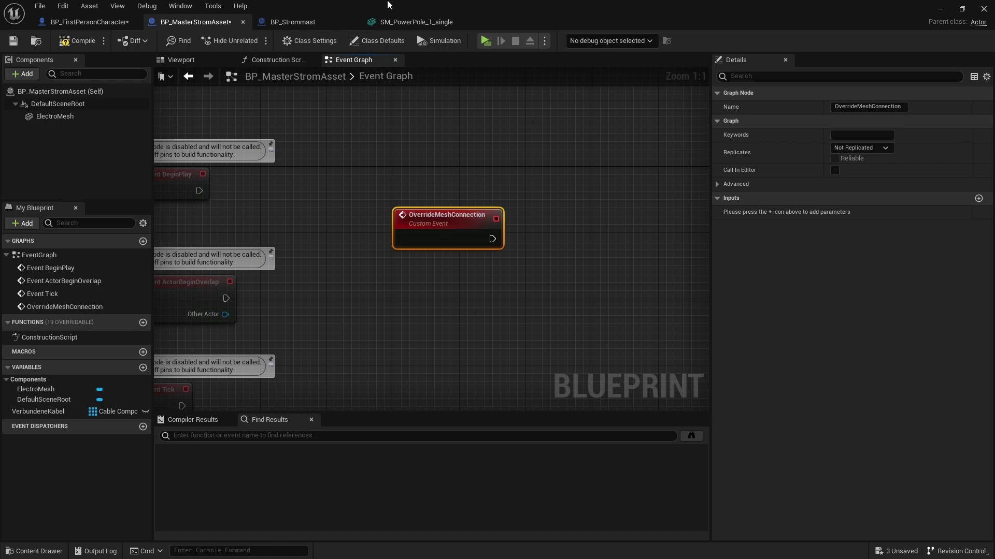
Position the OverrideMeshConnection node, compile and save, and go back to BP_FirstPersonCharacter
{"action": "mouse_move", "coordinate": [520, 131]}
{"action": "right_mouse_down"}
{"action": "mouse_move", "coordinate": [397, 227]}
{"action": "mouse_move", "coordinate": [280, 262]}
{"action": "right_mouse_up"}
{"action": "left_click", "coordinate": [397, 227]}
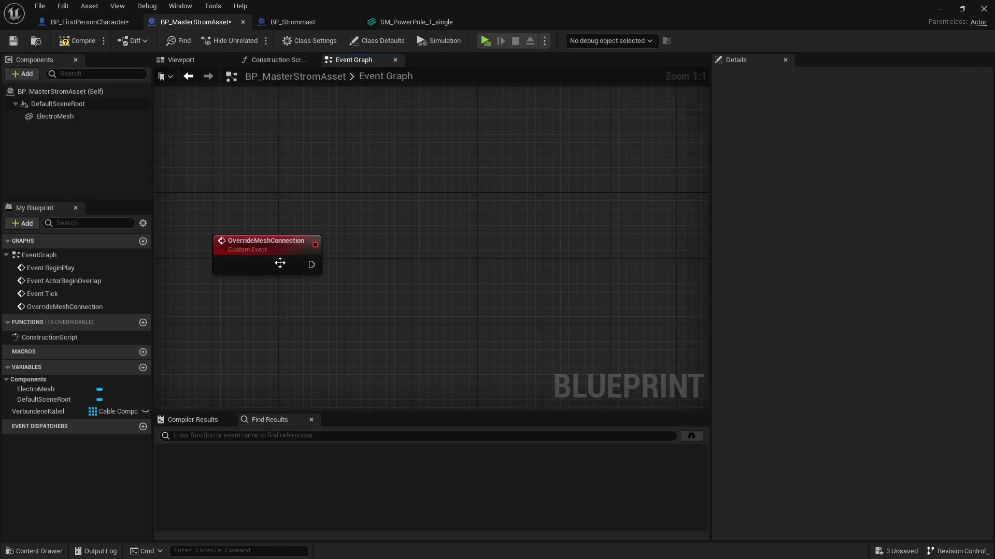
{"action": "left_click_drag", "start_coordinate": [279, 262], "coordinate": [261, 216]}
{"action": "left_click", "coordinate": [76, 40]}
{"action": "left_click", "coordinate": [15, 41]}
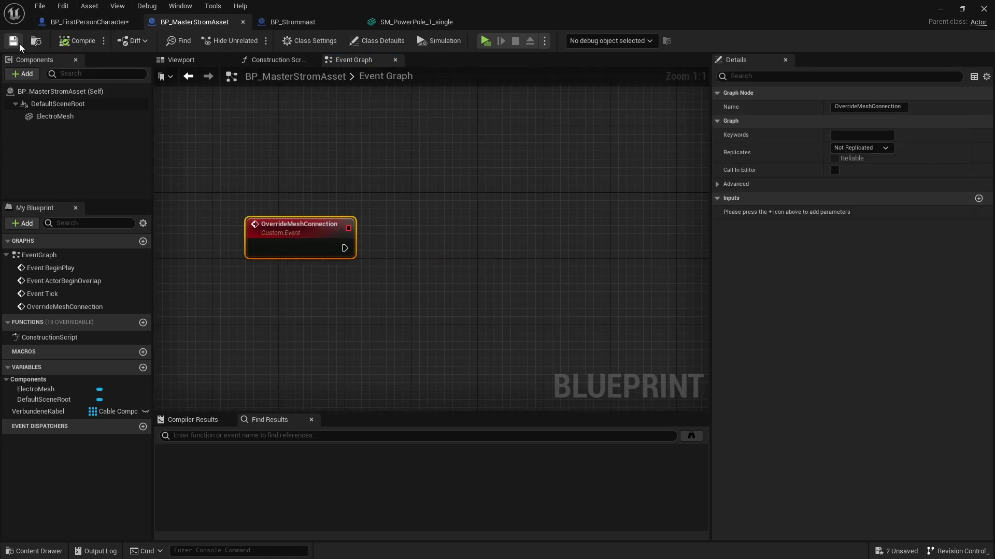
{"action": "left_click", "coordinate": [99, 23]}
Call Override Mesh Connection on the cast result, placed beside the cast node
{"action": "left_click_drag", "start_coordinate": [350, 253], "coordinate": [471, 246]}
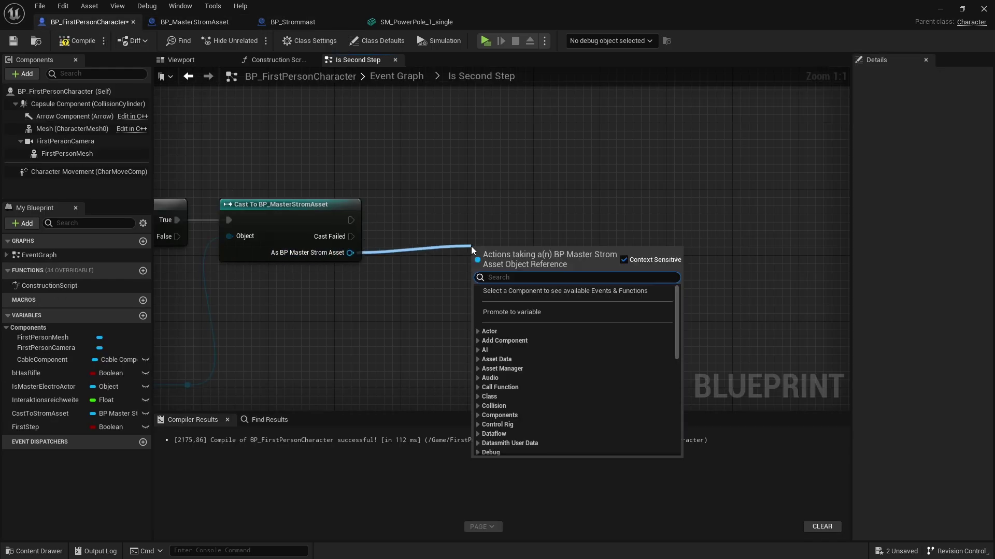
{"action": "type", "text": "override"}
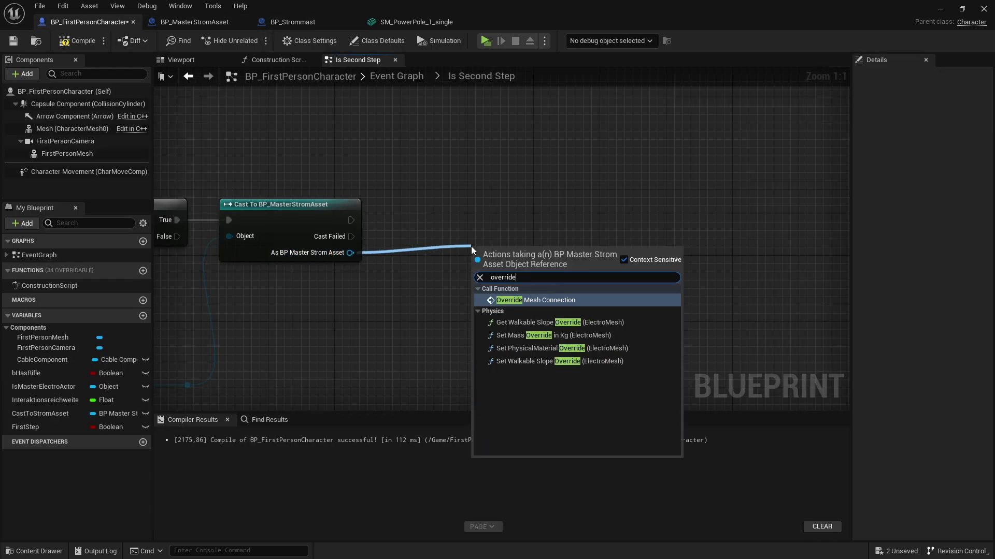
{"action": "key", "text": "Return"}
{"action": "left_click_drag", "start_coordinate": [471, 247], "coordinate": [410, 209]}
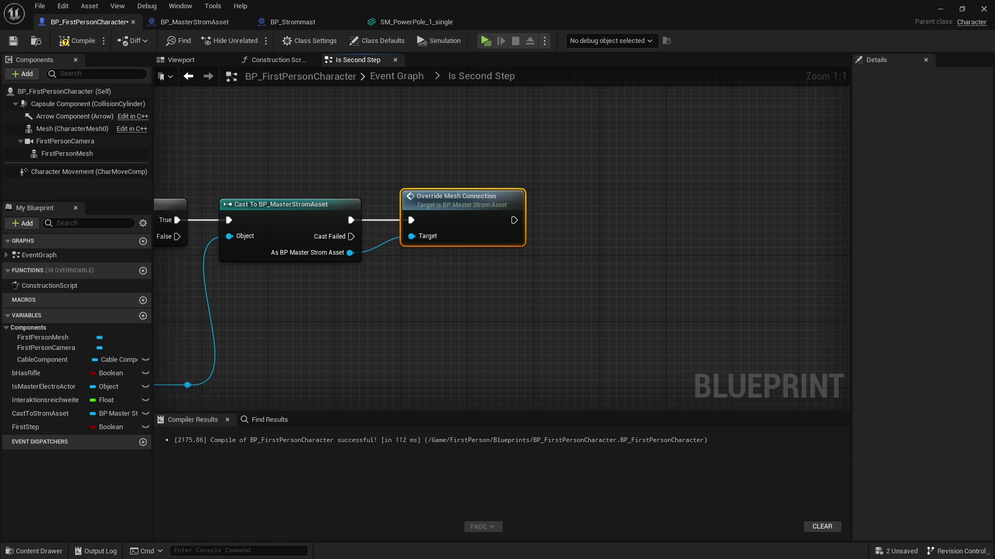
{"action": "right_click_drag", "start_coordinate": [541, 234], "coordinate": [453, 258]}
{"action": "left_click", "coordinate": [541, 234]}
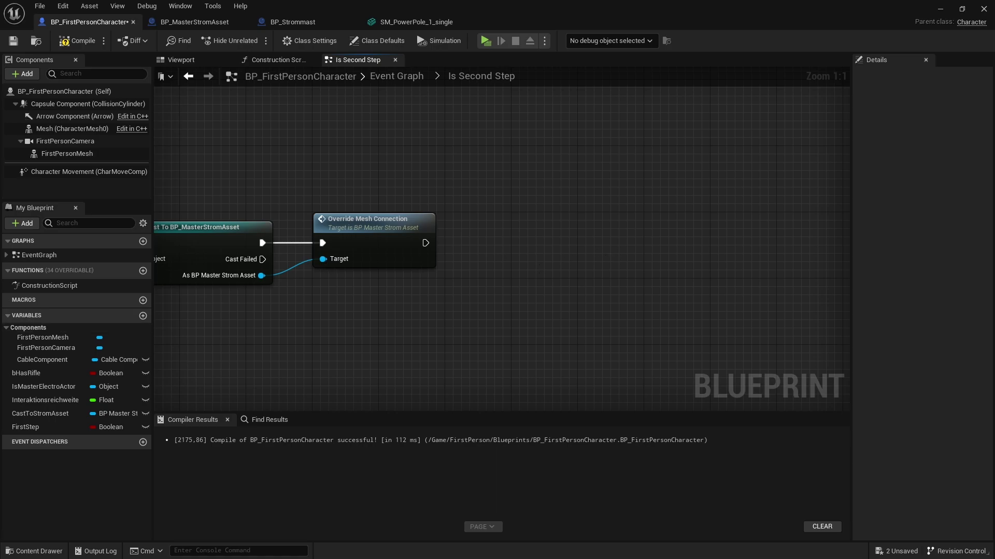
Add Set Attach End to Component on a Cable Component getter, executed after Override Mesh Connection
{"action": "mouse_move", "coordinate": [42, 360]}
{"action": "left_mouse_down", "text": "ctrl"}
{"action": "mouse_move", "coordinate": [468, 338]}
{"action": "mouse_move", "coordinate": [529, 272]}
{"action": "left_mouse_up", "text": "ctrl"}
{"action": "type", "text": "set"}
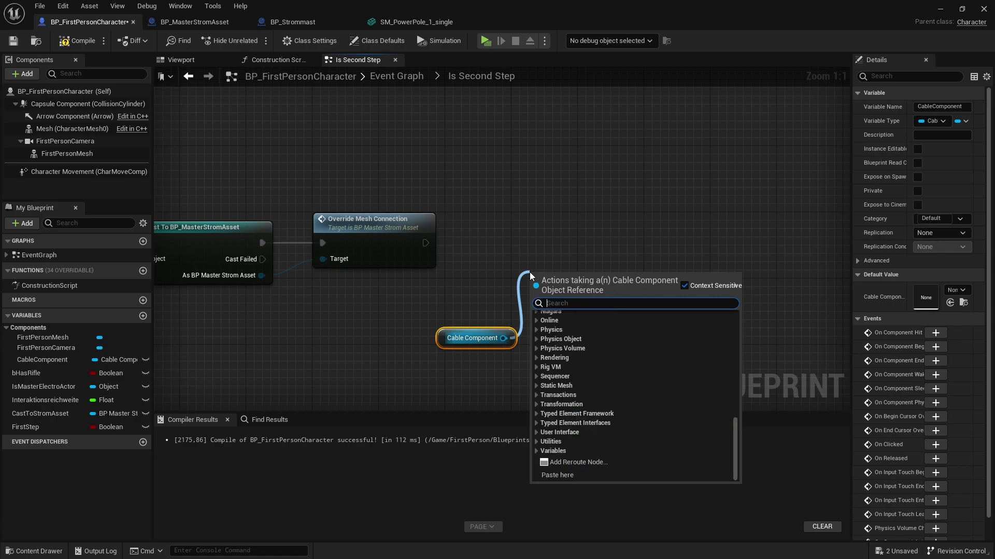
{"action": "type", "text": " attach"}
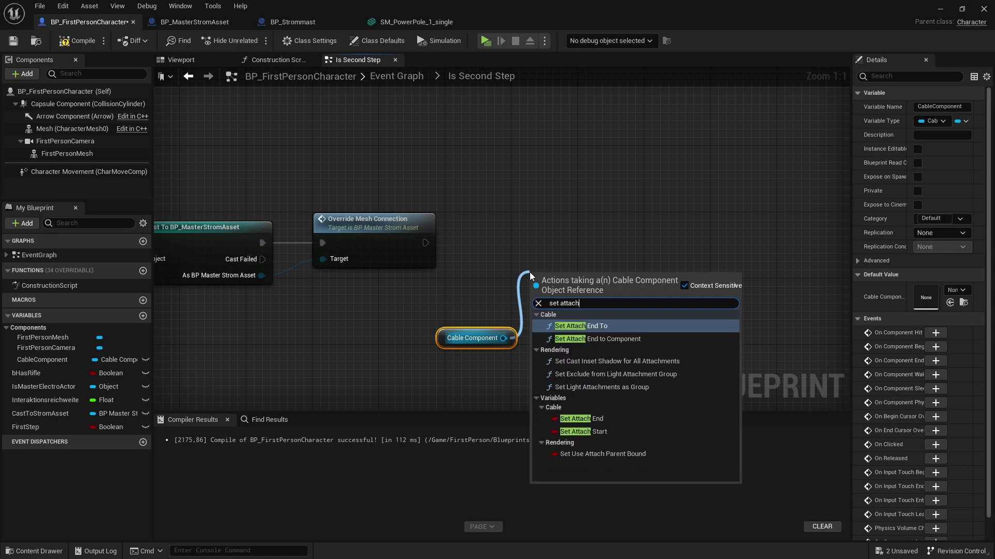
{"action": "key", "text": "Down"}
{"action": "key", "text": "Return"}
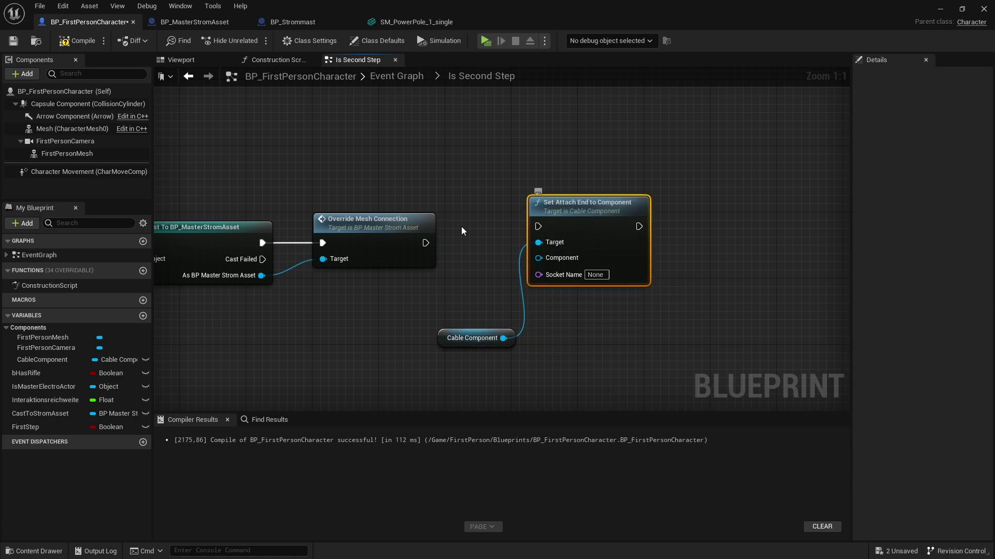
{"action": "mouse_move", "coordinate": [426, 243]}
{"action": "left_mouse_down"}
{"action": "mouse_move", "coordinate": [537, 227]}
{"action": "mouse_move", "coordinate": [574, 251]}
{"action": "left_mouse_up"}
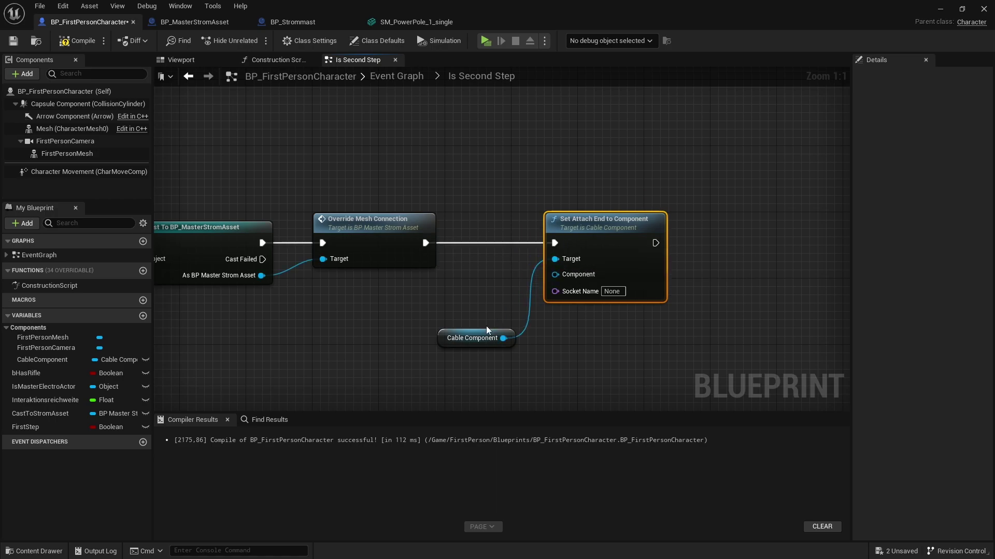
{"action": "left_click_drag", "start_coordinate": [487, 330], "coordinate": [413, 272]}
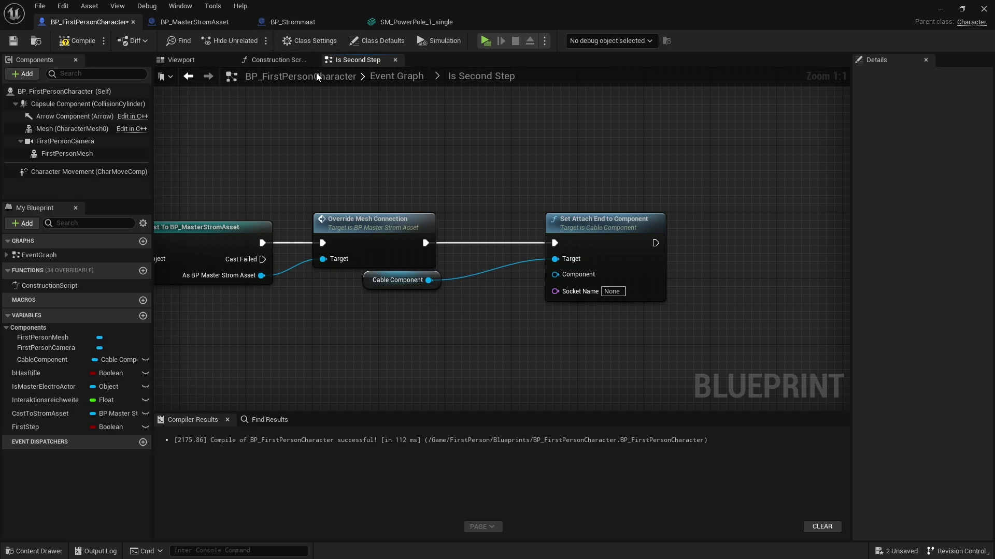
Review the isFirstStep graph's Electro Mesh getter and Get Socket Location nodes
{"action": "left_click", "coordinate": [393, 73]}
{"action": "scroll", "coordinate": [521, 184], "scroll_direction": "up", "scroll_amount": 7}
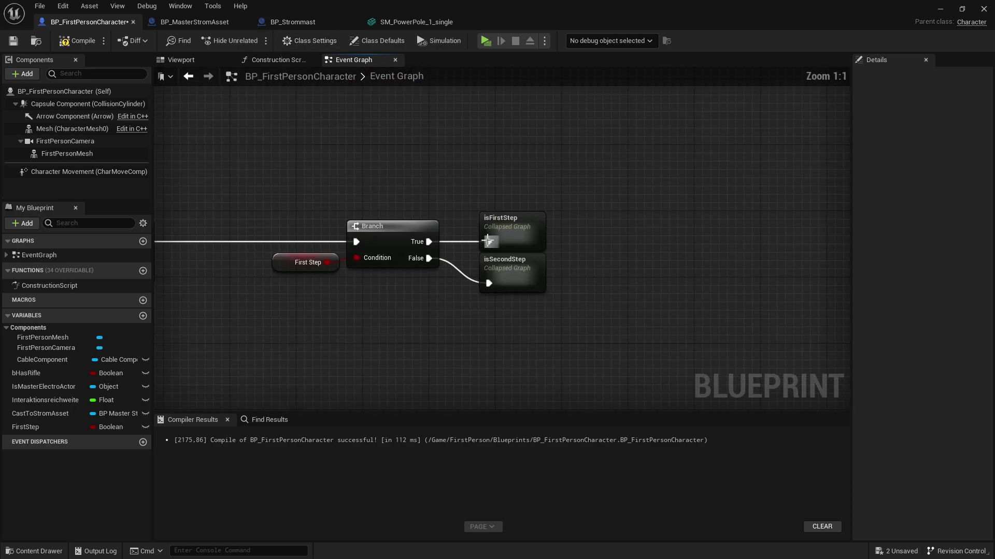
{"action": "double_click", "coordinate": [503, 224]}
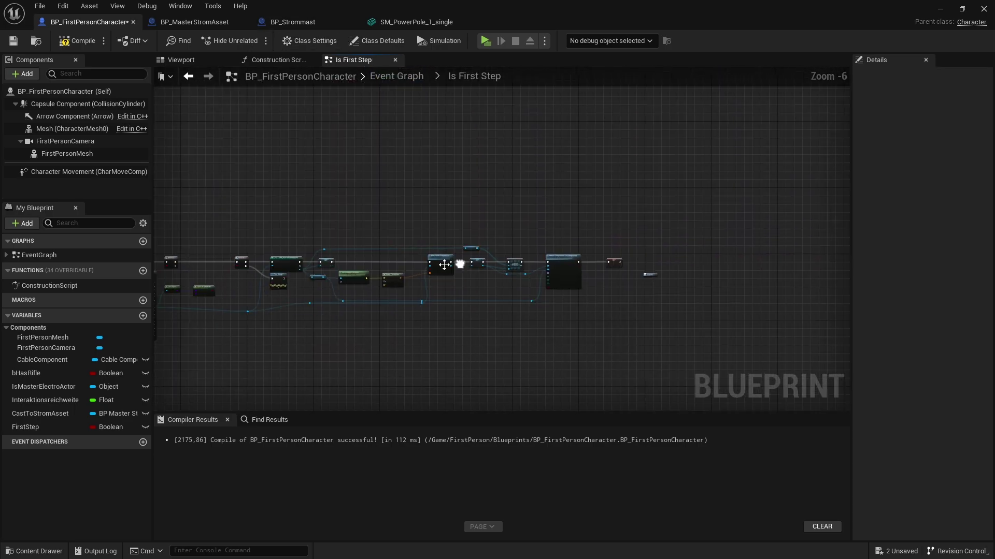
{"action": "scroll", "coordinate": [500, 278], "scroll_direction": "up", "scroll_amount": 4}
{"action": "left_click", "coordinate": [507, 232]}
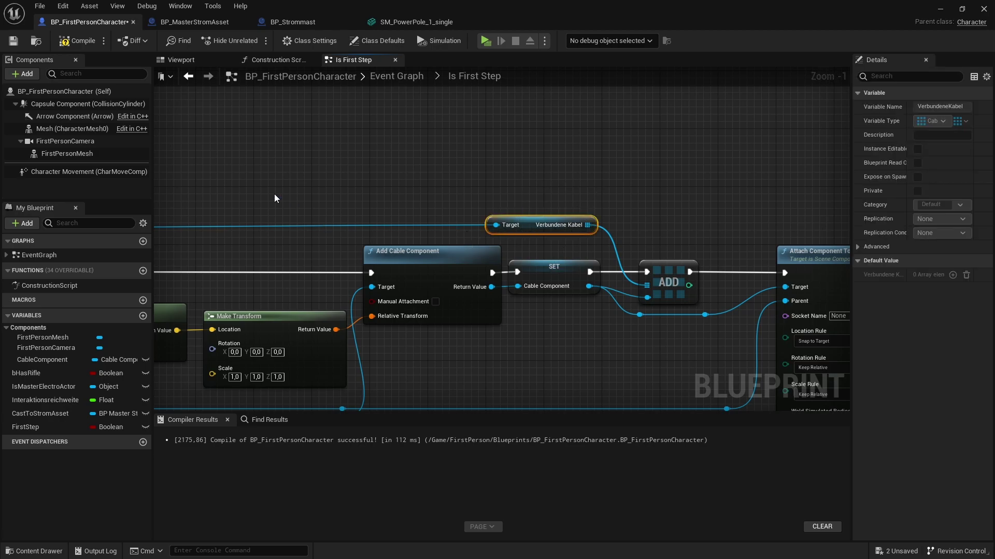
{"action": "right_click_drag", "start_coordinate": [275, 198], "coordinate": [420, 180]}
{"action": "scroll", "coordinate": [427, 287], "scroll_direction": "up", "scroll_amount": 1}
{"action": "left_click_drag", "start_coordinate": [422, 289], "coordinate": [607, 255]}
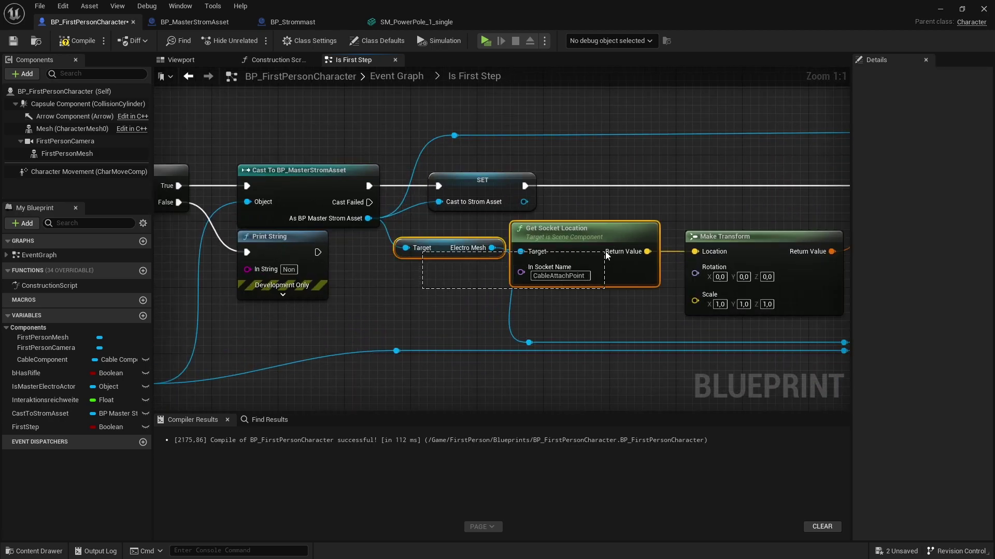
{"action": "left_click_drag", "start_coordinate": [422, 221], "coordinate": [573, 282]}
{"action": "left_click", "coordinate": [408, 247]}
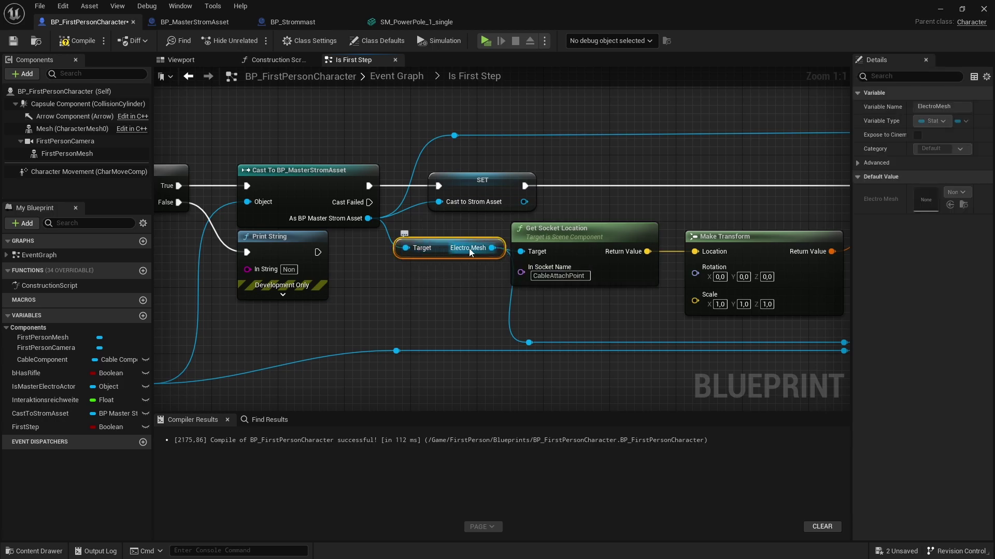
{"action": "left_click", "coordinate": [582, 244], "text": "ctrl"}
{"action": "right_click_drag", "start_coordinate": [632, 253], "coordinate": [426, 217]}
{"action": "left_click", "coordinate": [253, 238]}
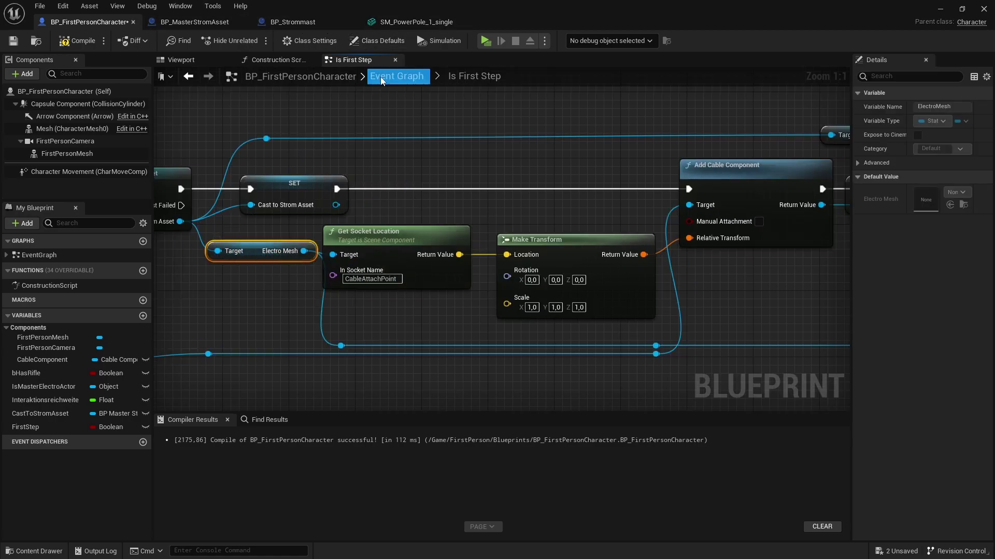
Go back to the main Event Graph and open the isSecondStep collapsed graph
{"action": "left_click", "coordinate": [397, 76]}
{"action": "scroll", "coordinate": [615, 185], "scroll_direction": "up", "scroll_amount": 5}
{"action": "scroll", "coordinate": [462, 275], "scroll_direction": "up", "scroll_amount": 2}
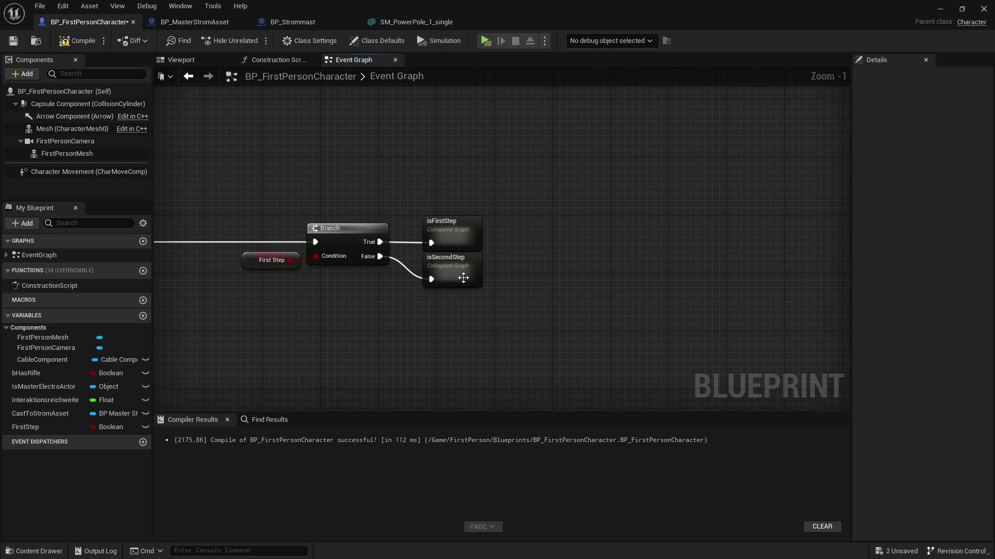
{"action": "double_click", "coordinate": [462, 275]}
{"action": "scroll", "coordinate": [521, 222], "scroll_direction": "up", "scroll_amount": 6}
Feed the cast Strom asset into an Electro Mesh getter wired to Set Attach End's Component
{"action": "right_click_drag", "start_coordinate": [703, 339], "coordinate": [381, 305]}
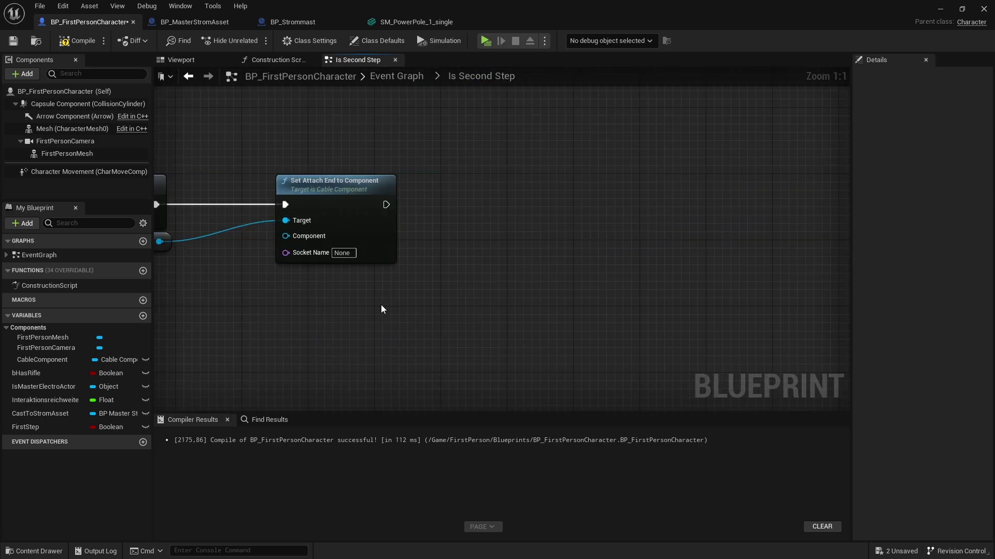
{"action": "right_click_drag", "start_coordinate": [228, 273], "coordinate": [517, 249]}
{"action": "mouse_move", "coordinate": [281, 209]}
{"action": "left_mouse_down"}
{"action": "mouse_move", "coordinate": [683, 287]}
{"action": "mouse_move", "coordinate": [280, 210]}
{"action": "left_mouse_up"}
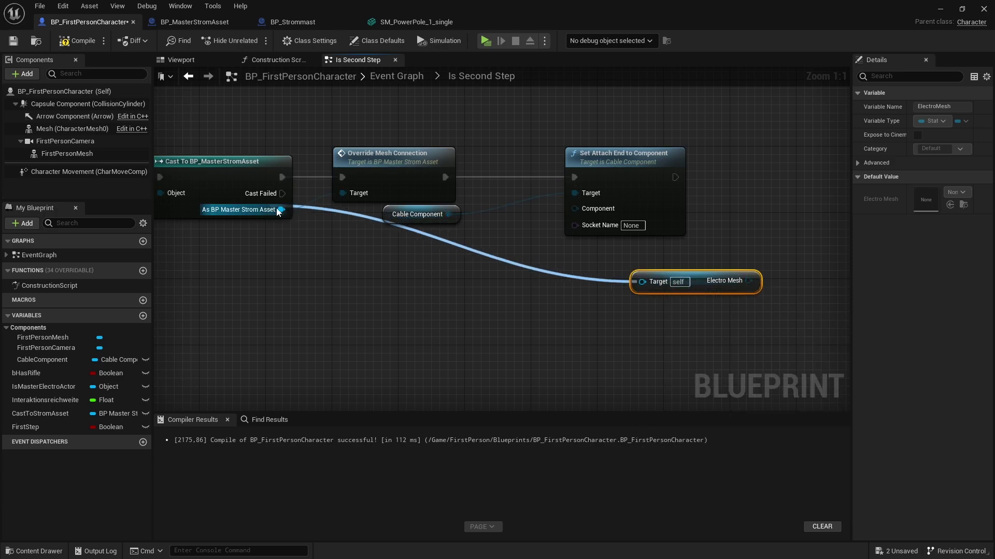
{"action": "mouse_move", "coordinate": [673, 286]}
{"action": "left_mouse_down"}
{"action": "mouse_move", "coordinate": [365, 253]}
{"action": "mouse_move", "coordinate": [340, 261]}
{"action": "mouse_move", "coordinate": [575, 208]}
{"action": "left_mouse_up"}
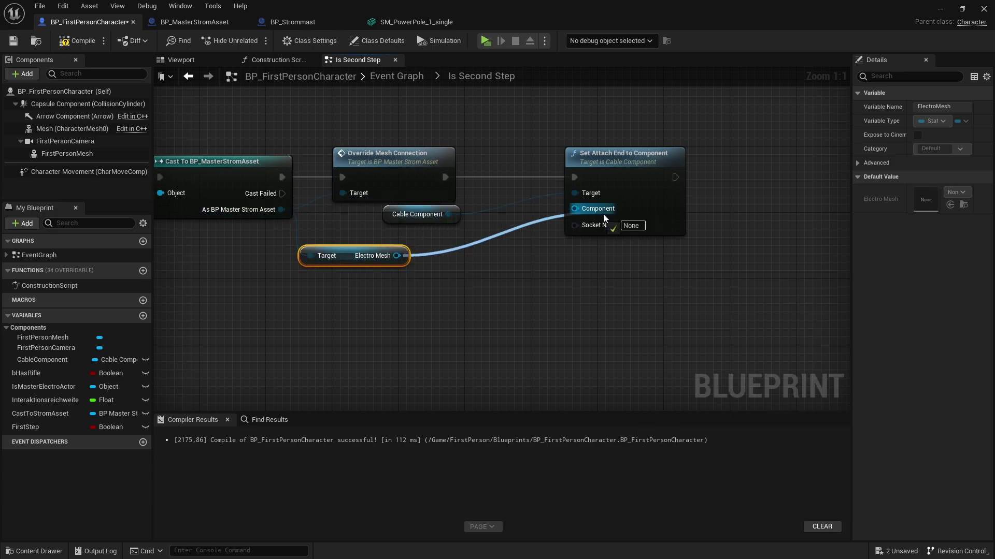
{"action": "mouse_move", "coordinate": [351, 255]}
{"action": "left_mouse_down"}
{"action": "mouse_move", "coordinate": [392, 247]}
{"action": "mouse_move", "coordinate": [376, 247]}
{"action": "left_mouse_up"}
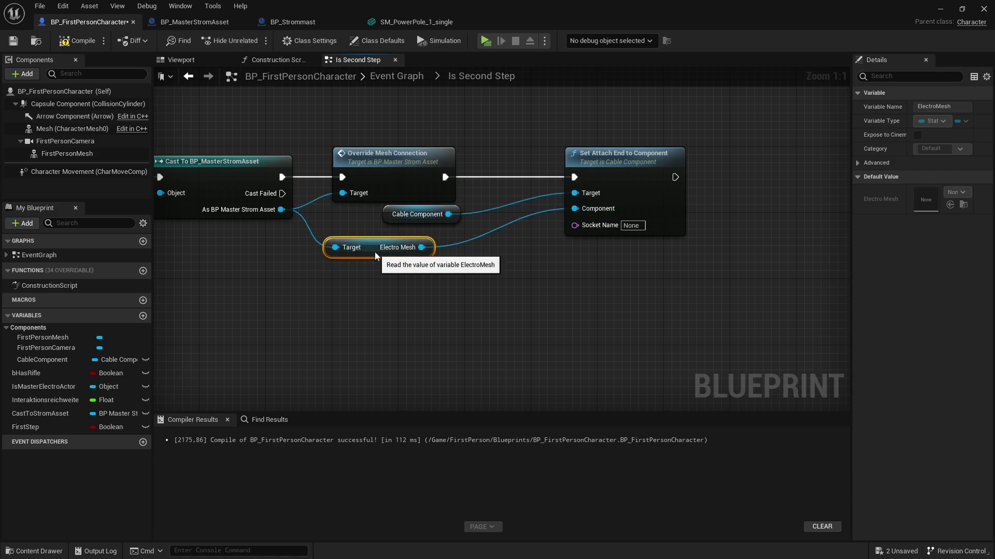
{"action": "left_click", "coordinate": [406, 300]}
Add a Get World Location node from the Cable Component
{"action": "left_click_drag", "start_coordinate": [448, 214], "coordinate": [462, 287]}
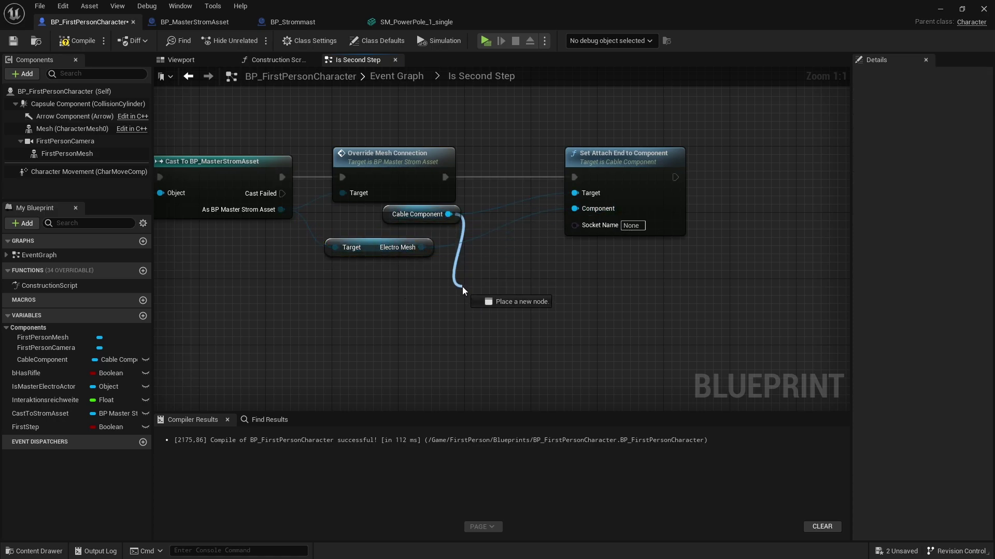
{"action": "type", "text": "get w"}
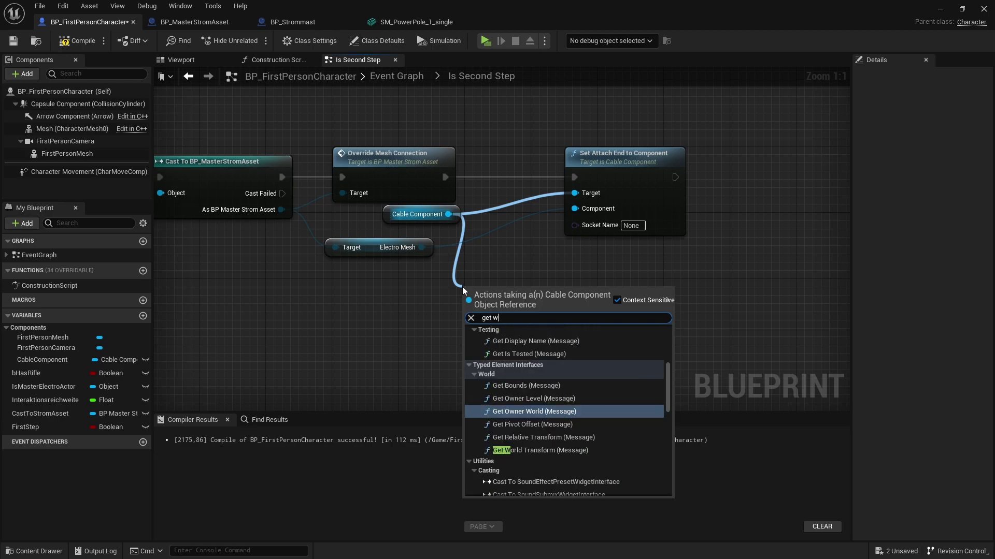
{"action": "type", "text": "orld loca"}
{"action": "key", "text": "Down"}
{"action": "key", "text": "Return"}
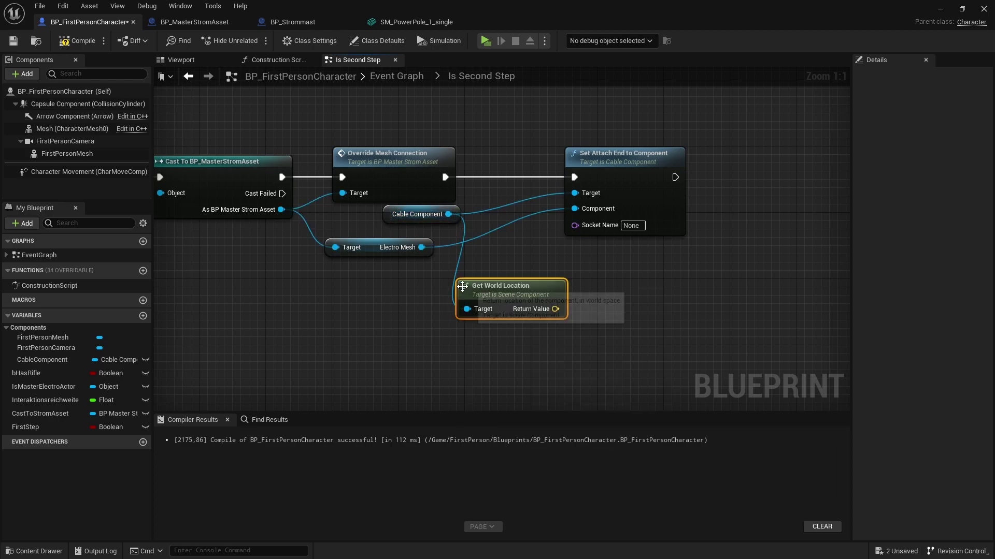
{"action": "left_click_drag", "start_coordinate": [492, 288], "coordinate": [566, 273]}
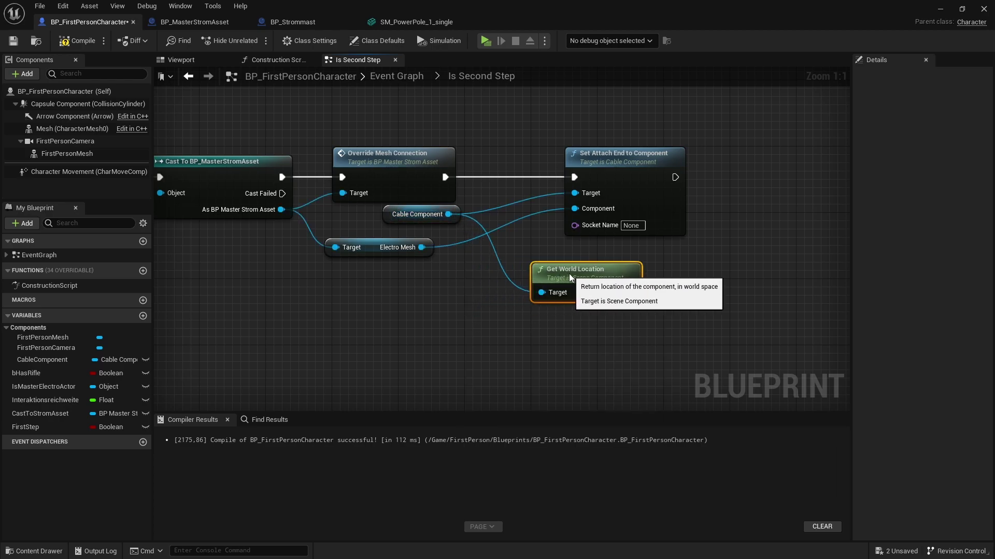
{"action": "right_click_drag", "start_coordinate": [586, 209], "coordinate": [512, 202]}
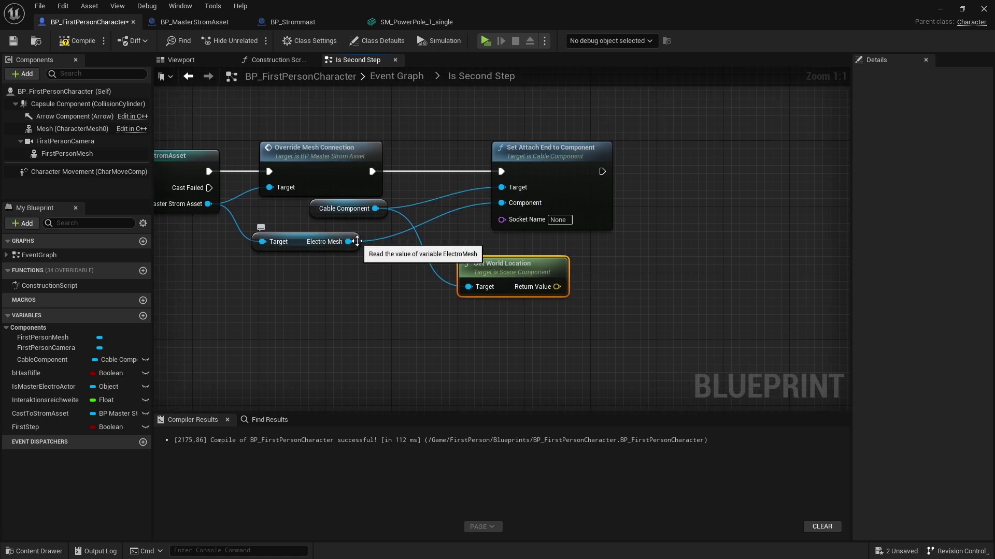
Search for a socket node from the Electro Mesh output
{"action": "left_click_drag", "start_coordinate": [348, 241], "coordinate": [386, 325]}
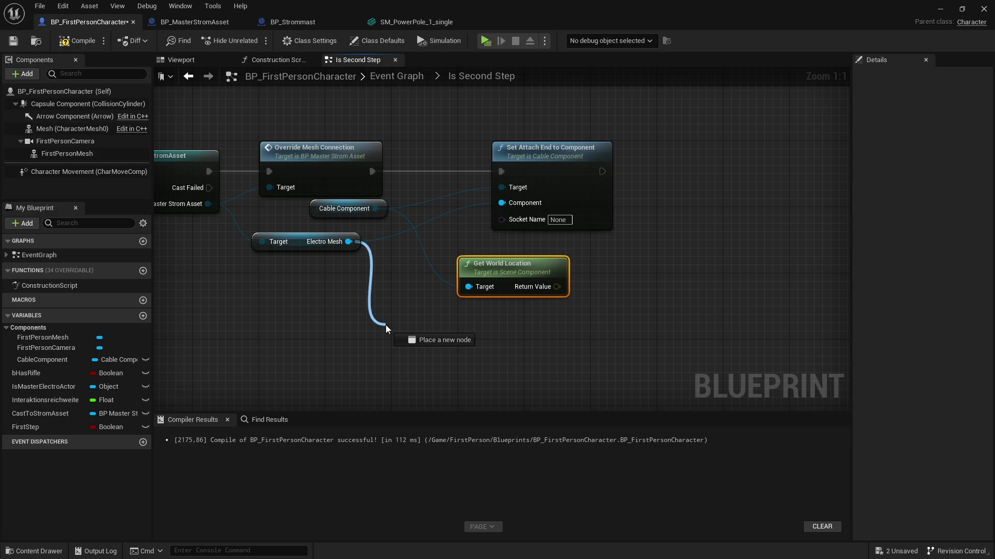
{"action": "left_click_drag", "start_coordinate": [385, 325], "coordinate": [385, 325]}
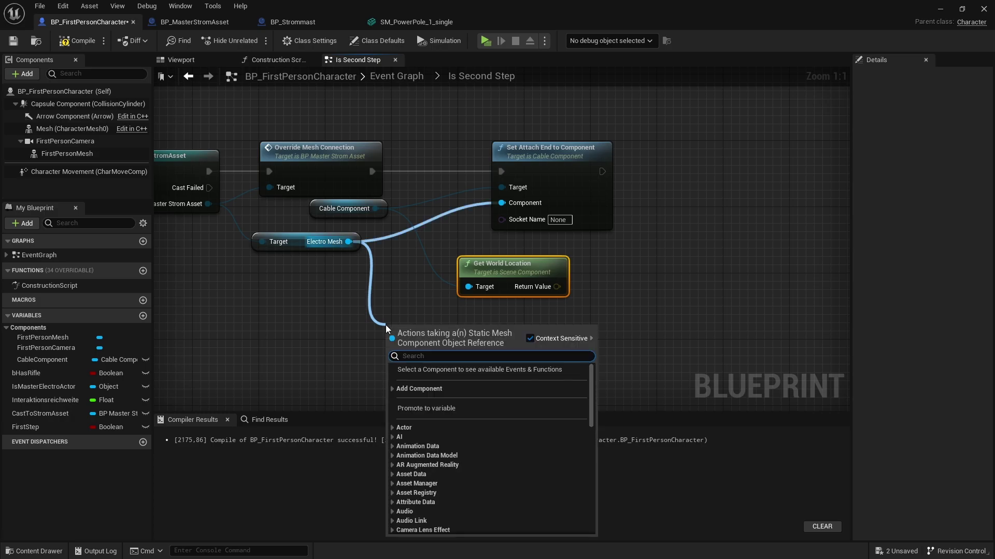
{"action": "type", "text": "socket"}
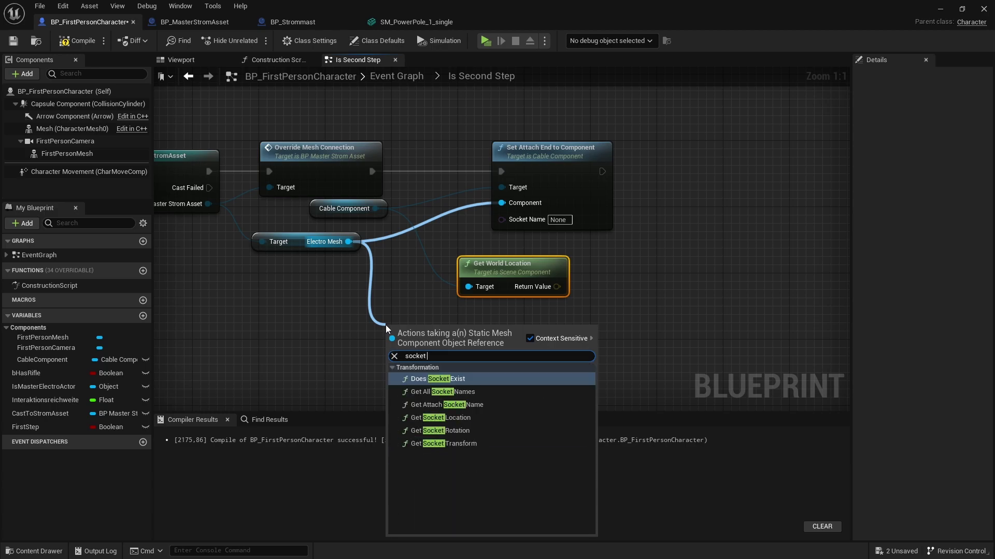
Add Get Socket Location for Electro Mesh with socket name CableAttachPoint copied from the power pole mesh
{"action": "left_click", "coordinate": [477, 417]}
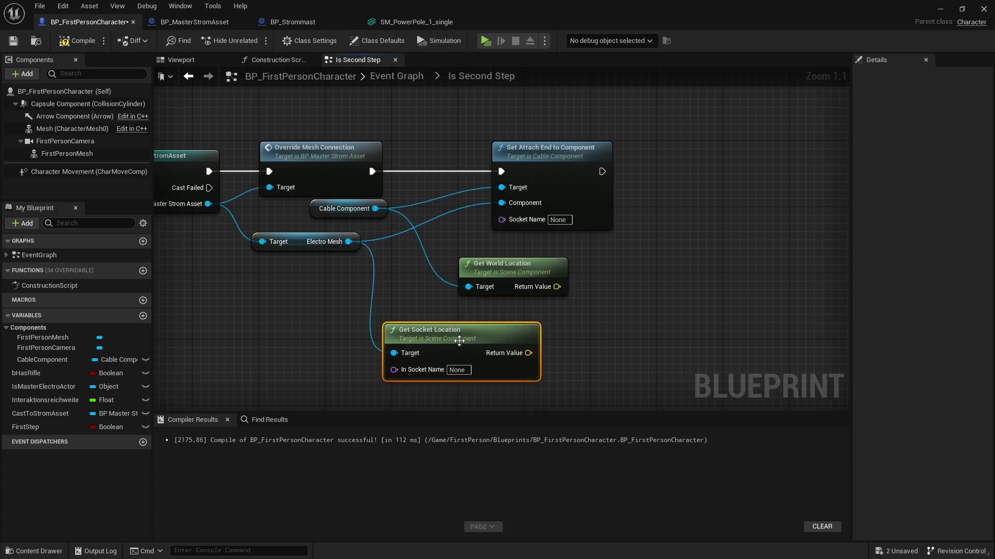
{"action": "left_click_drag", "start_coordinate": [459, 340], "coordinate": [476, 323]}
{"action": "left_click", "coordinate": [398, 21]}
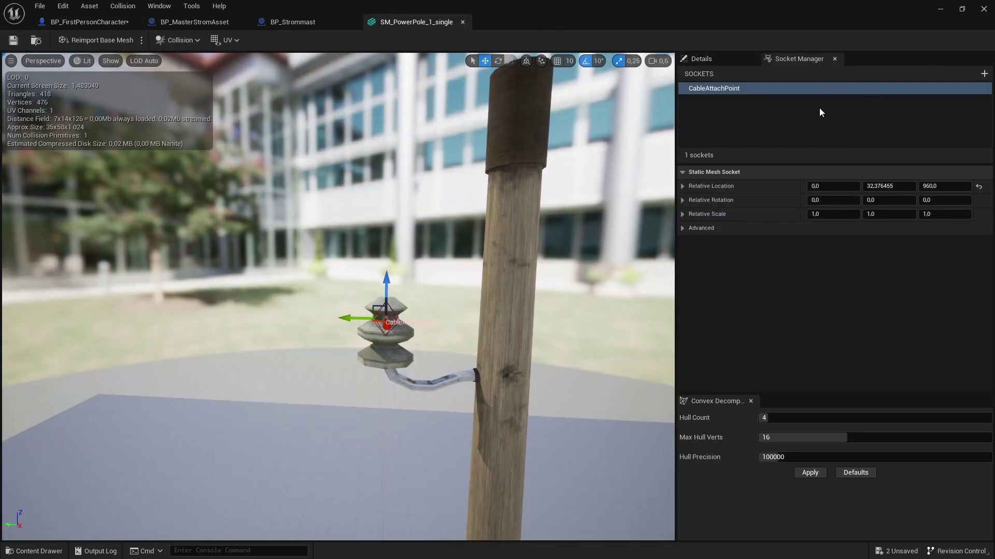
{"action": "double_click", "coordinate": [719, 94]}
{"action": "key", "text": "ctrl+c"}
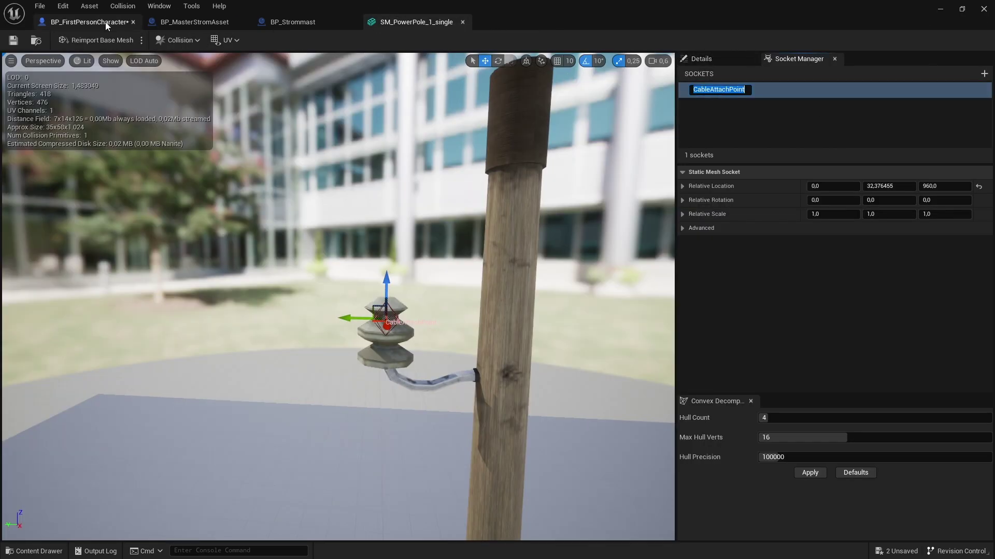
{"action": "left_click", "coordinate": [88, 22]}
{"action": "key", "text": "ctrl+v"}
{"action": "left_click", "coordinate": [555, 375]}
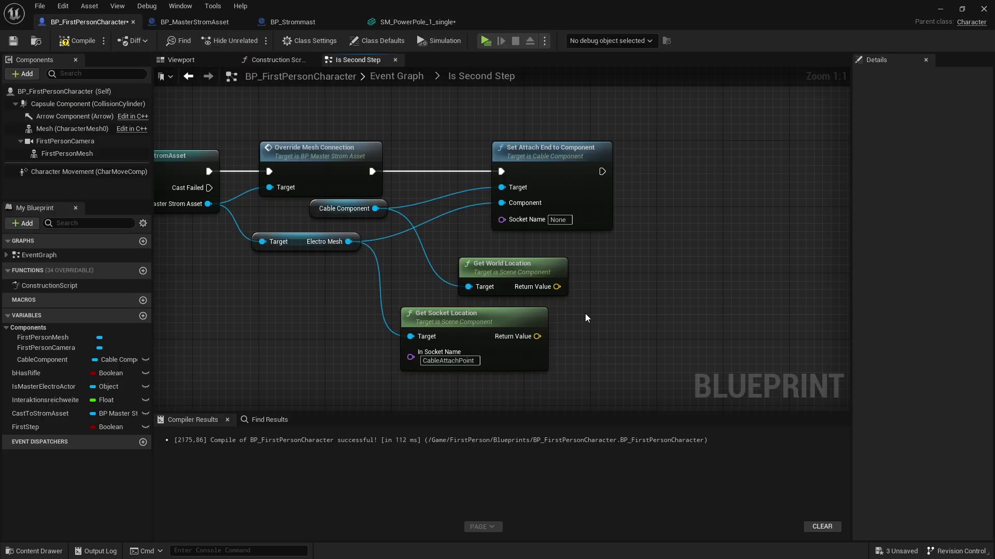
Add a Distance (Vector) node between the cable's world location and the CableAttachPoint socket location
{"action": "right_click_drag", "start_coordinate": [587, 318], "coordinate": [496, 316]}
{"action": "left_click_drag", "start_coordinate": [418, 314], "coordinate": [527, 335]}
{"action": "type", "text": "get world"}
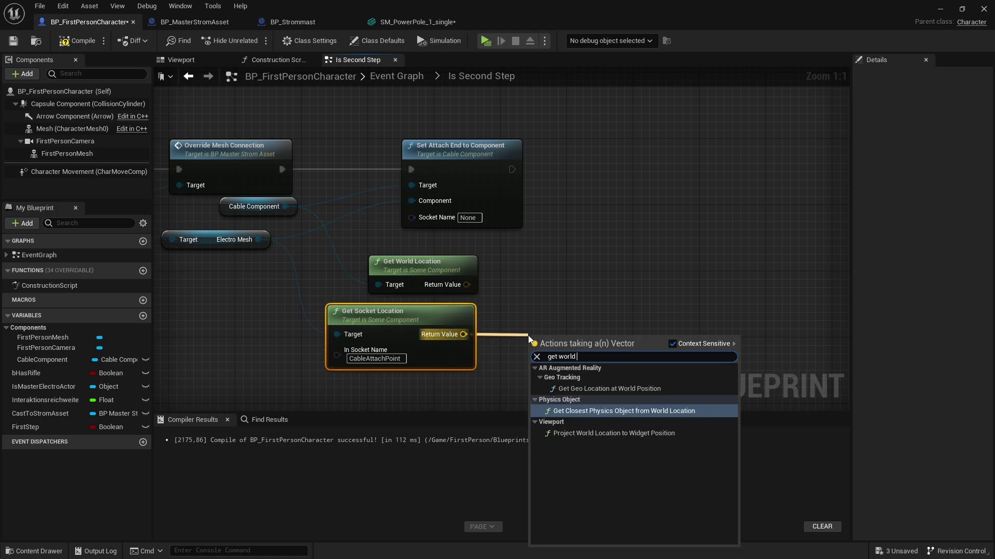
{"action": "key", "text": "BackSpace"}
{"action": "key", "text": "BackSpace"}
{"action": "key", "text": "BackSpace"}
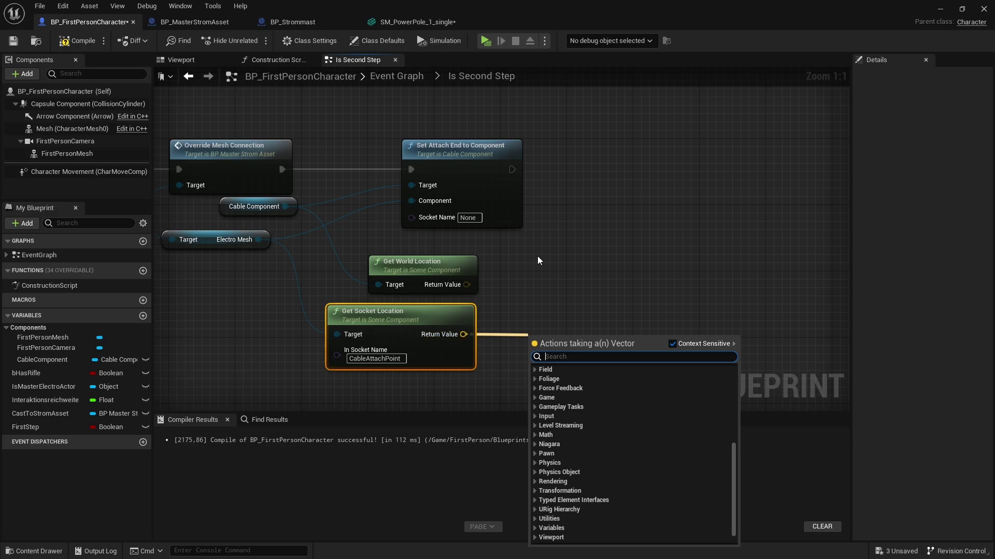
{"action": "left_click", "coordinate": [487, 311]}
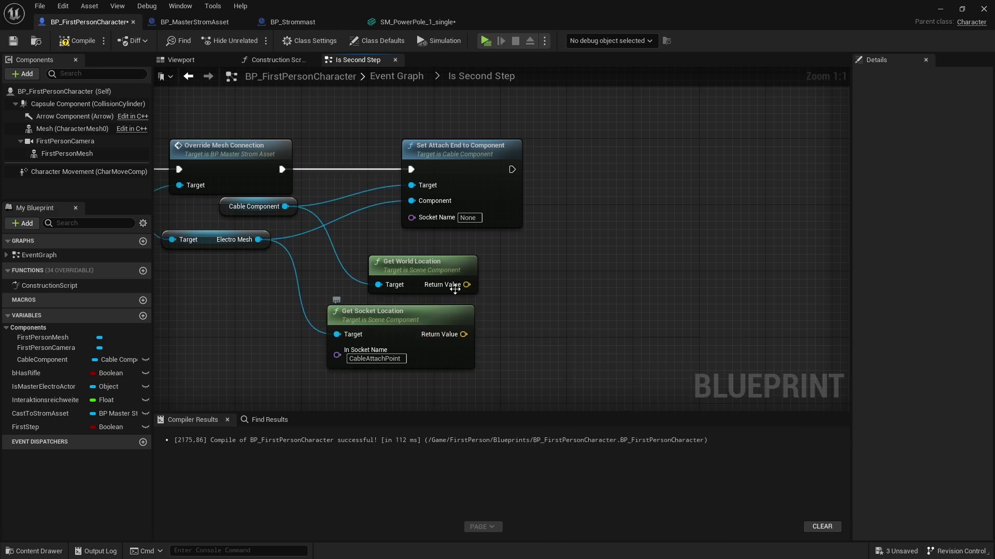
{"action": "left_click_drag", "start_coordinate": [466, 284], "coordinate": [557, 286]}
{"action": "type", "text": "distance"}
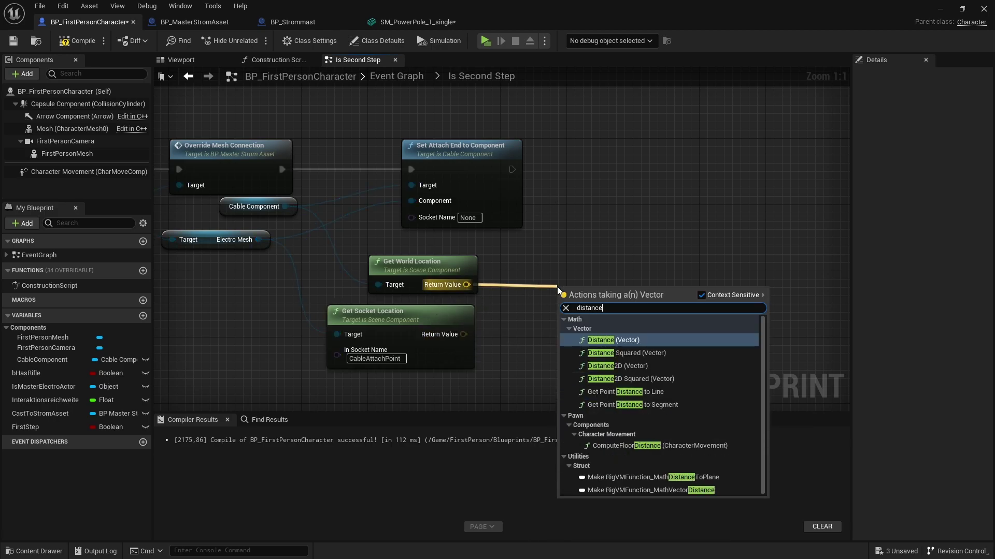
{"action": "left_click", "coordinate": [610, 340]}
{"action": "mouse_move", "coordinate": [464, 334]}
{"action": "left_mouse_down"}
{"action": "mouse_move", "coordinate": [561, 323]}
{"action": "mouse_move", "coordinate": [489, 299]}
{"action": "left_mouse_up"}
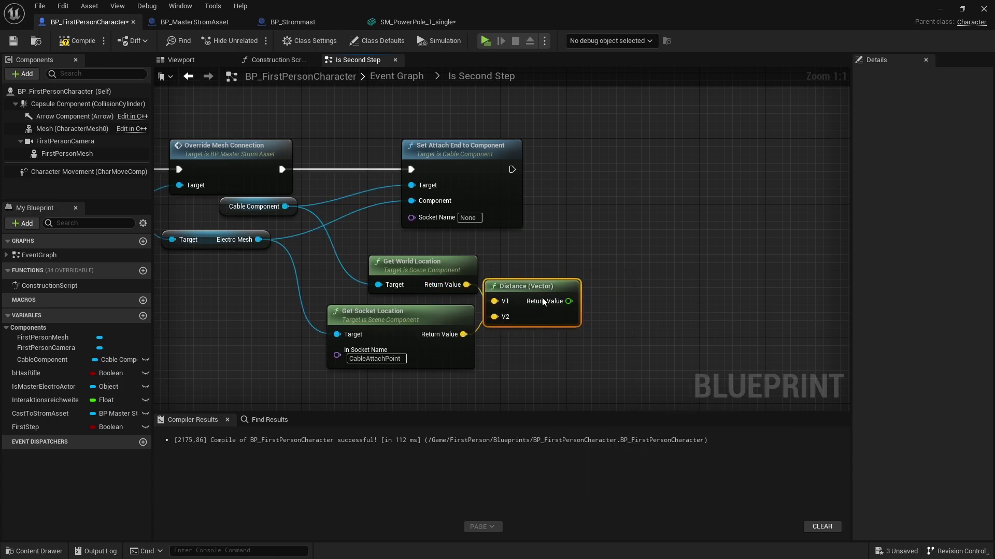
{"action": "left_click", "coordinate": [561, 223]}
{"action": "right_click_drag", "start_coordinate": [577, 203], "coordinate": [542, 240]}
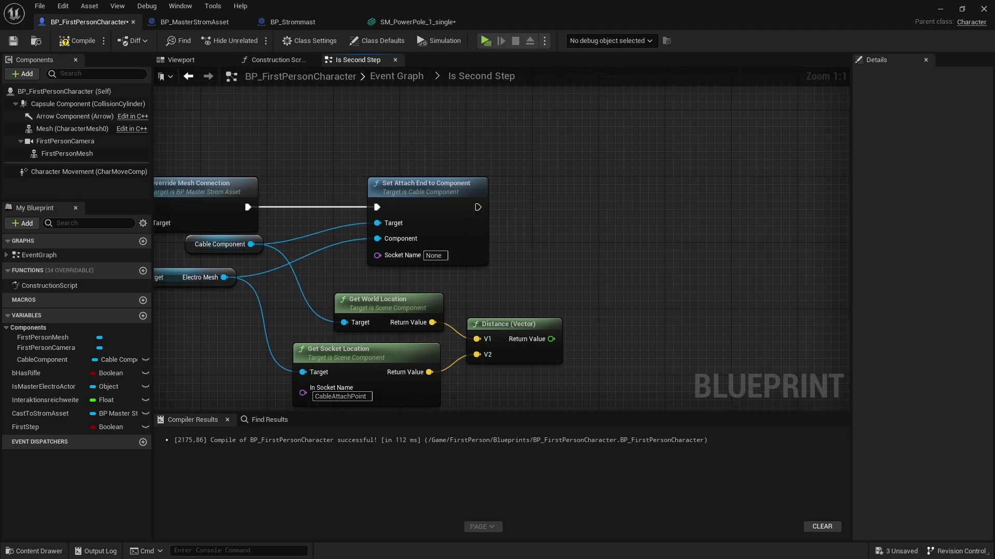
{"action": "left_click", "coordinate": [473, 188]}
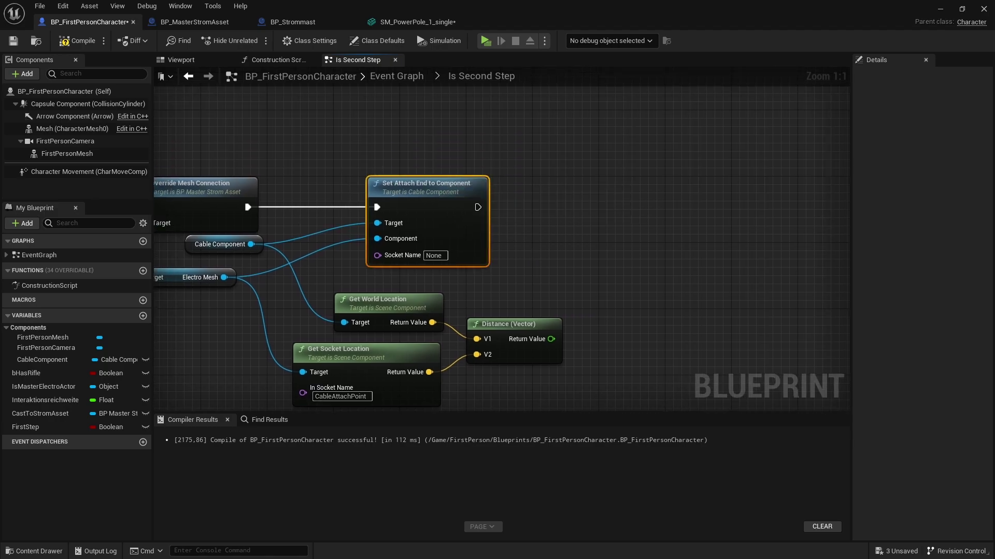
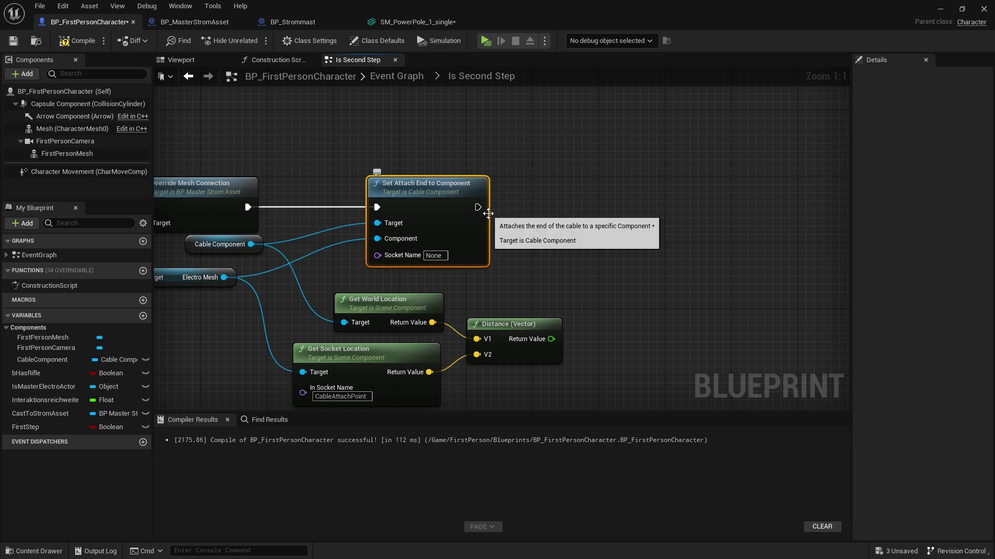
Duplicate the Cable Component getter and add a SET Cable Length node from it
{"action": "right_click_drag", "start_coordinate": [285, 235], "coordinate": [320, 231]}
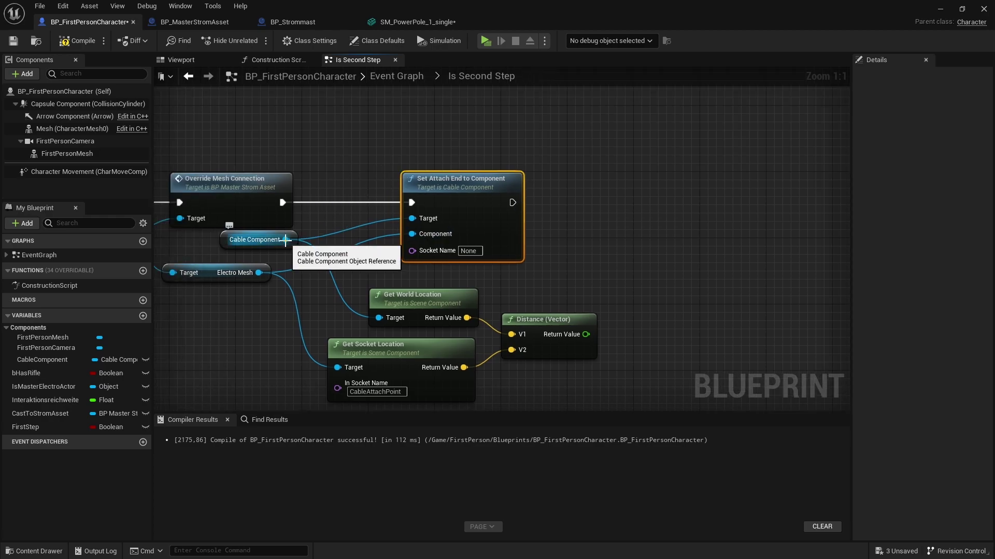
{"action": "left_click", "coordinate": [220, 240]}
{"action": "key", "text": "ctrl+v"}
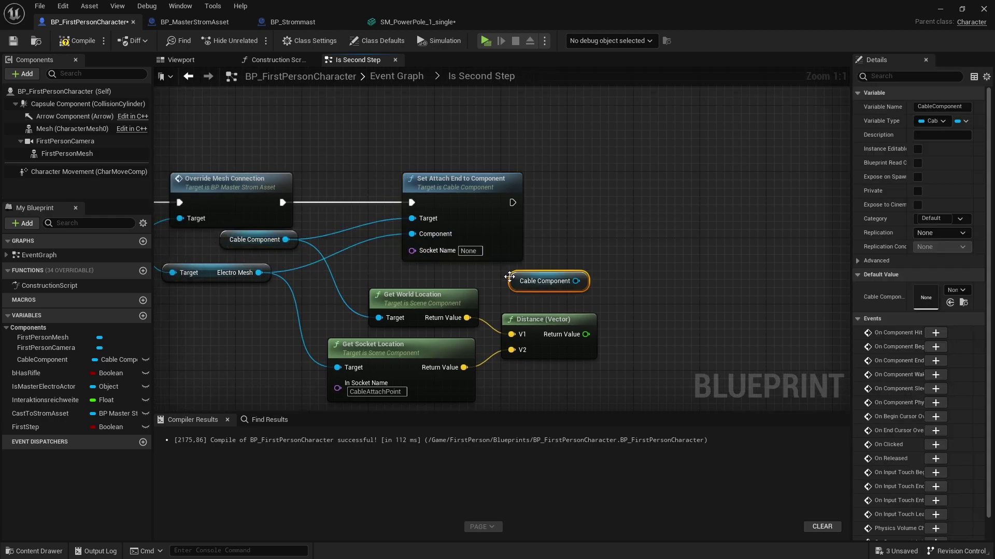
{"action": "left_click", "coordinate": [39, 359]}
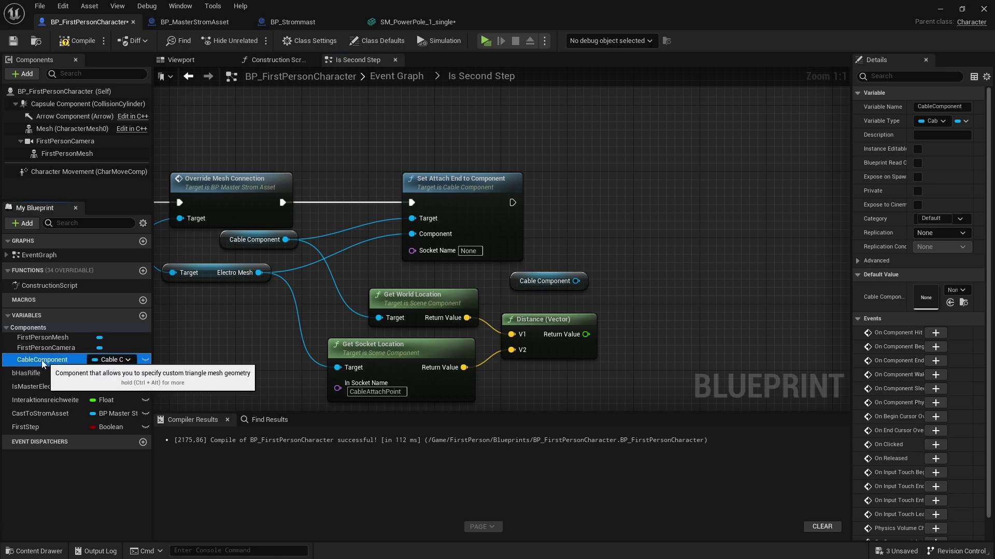
{"action": "right_click_drag", "start_coordinate": [507, 317], "coordinate": [439, 322]}
{"action": "left_click_drag", "start_coordinate": [508, 286], "coordinate": [568, 238]}
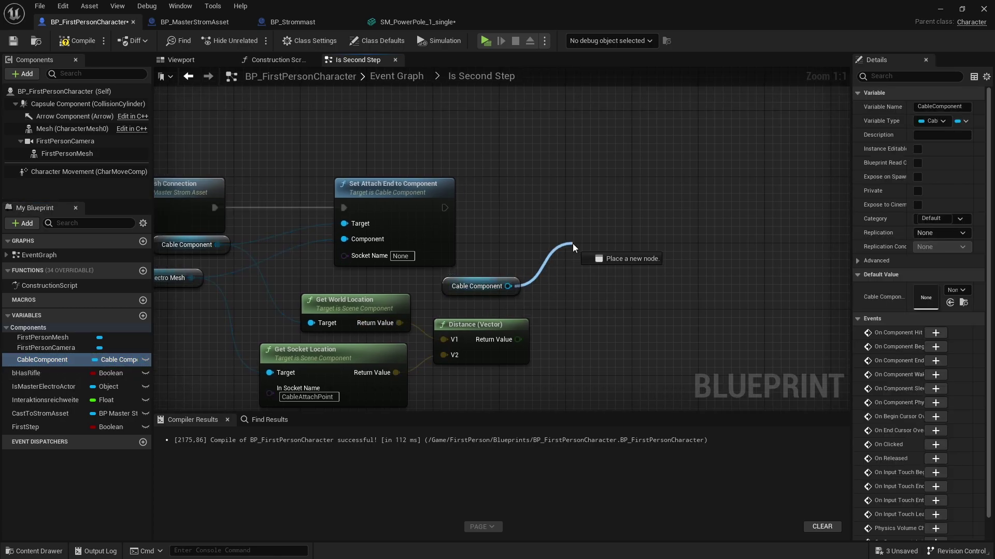
{"action": "type", "text": "set cable "}
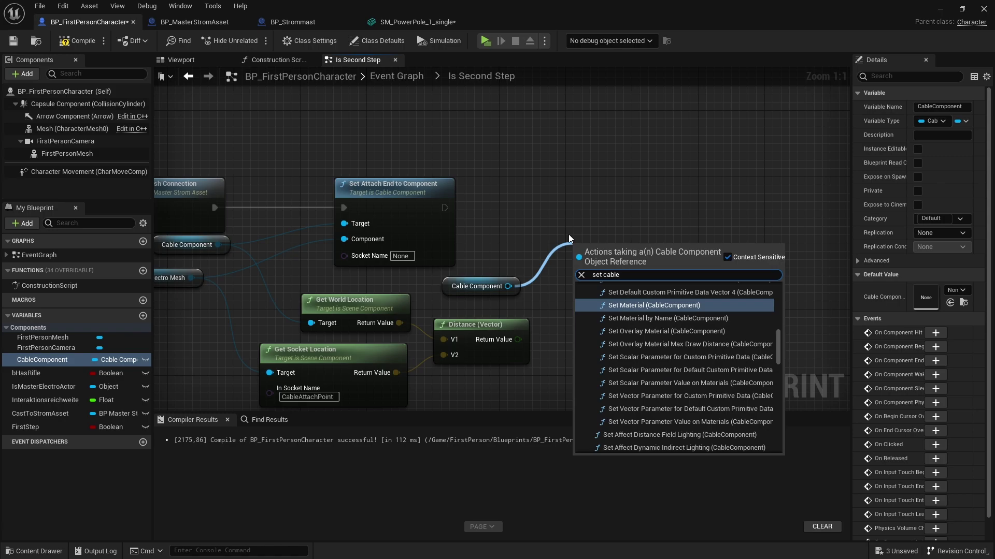
{"action": "type", "text": "length"}
{"action": "key", "text": "Return"}
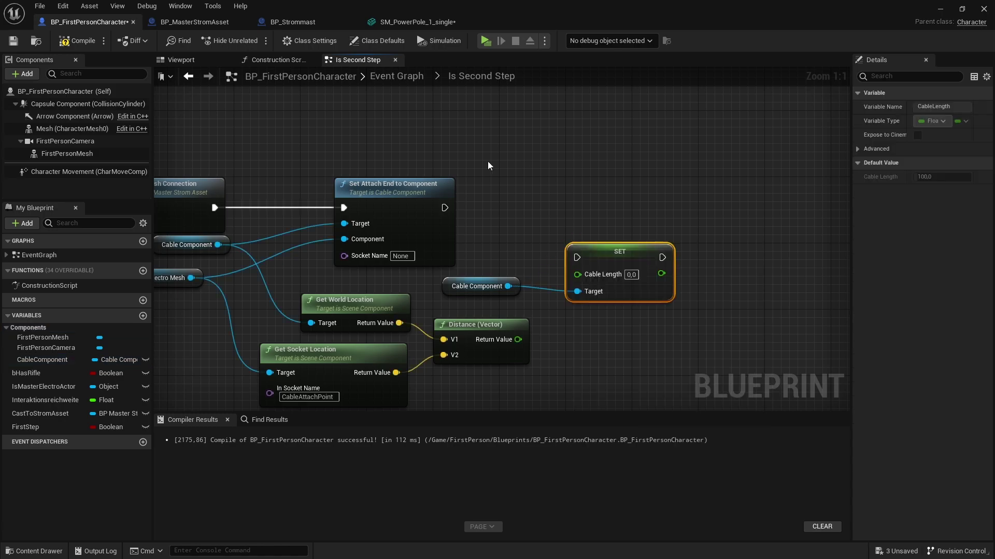
Run Set Cable Length after Set Attach End, with Distance's Return Value as Cable Length
{"action": "left_click_drag", "start_coordinate": [444, 207], "coordinate": [578, 257]}
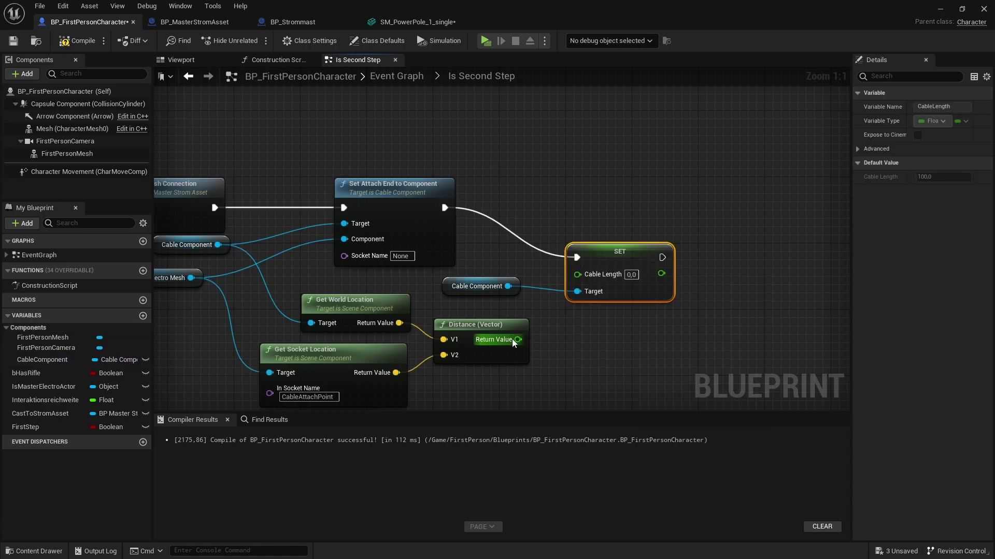
{"action": "left_click_drag", "start_coordinate": [518, 340], "coordinate": [592, 279]}
{"action": "right_click_drag", "start_coordinate": [590, 275], "coordinate": [646, 179]}
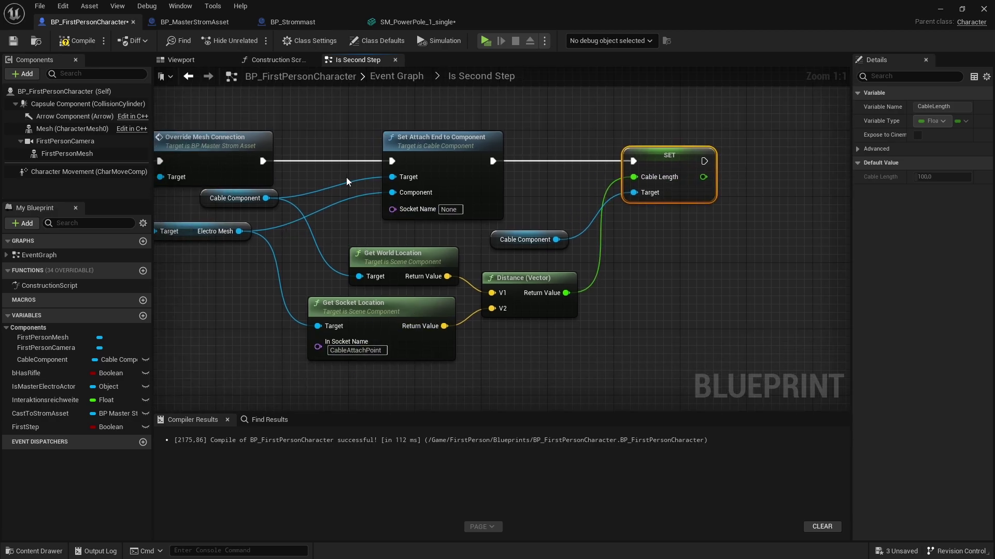
{"action": "left_click", "coordinate": [368, 305]}
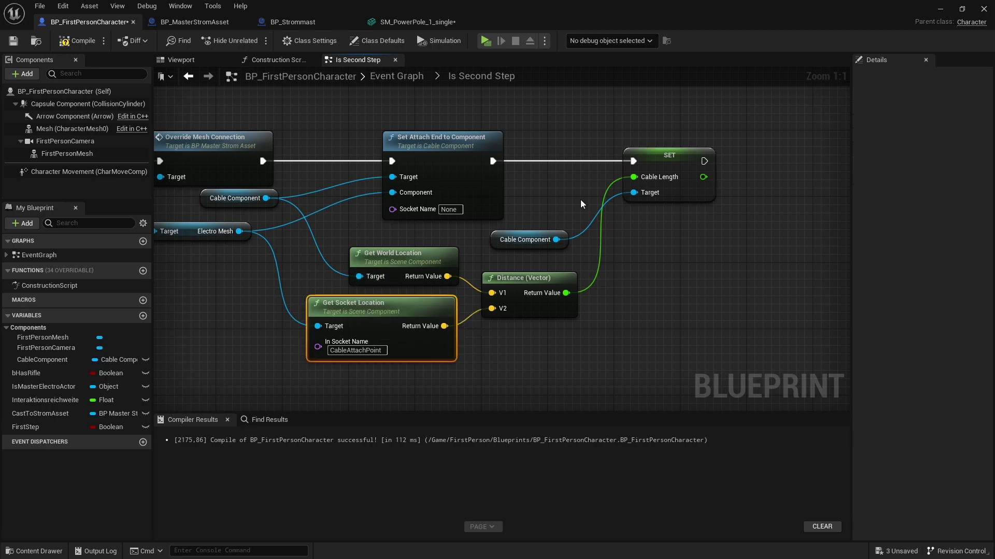
{"action": "left_click", "coordinate": [670, 155]}
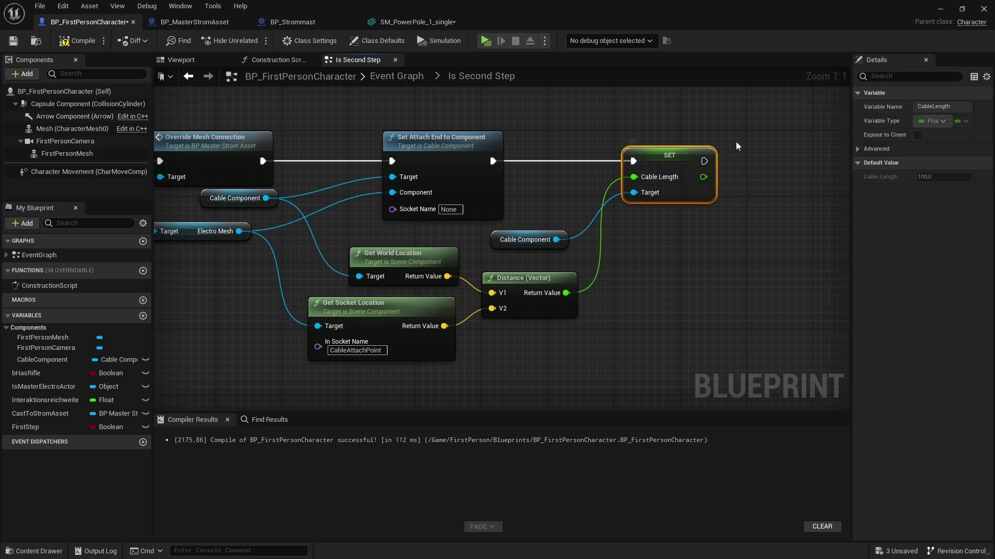
{"action": "mouse_move", "coordinate": [554, 150]}
{"action": "right_mouse_down"}
{"action": "mouse_move", "coordinate": [359, 173]}
{"action": "mouse_move", "coordinate": [395, 240]}
{"action": "right_mouse_up"}
Add a SET First Step node after the cable length, ticked to true
{"action": "left_click_drag", "start_coordinate": [21, 427], "coordinate": [511, 237]}
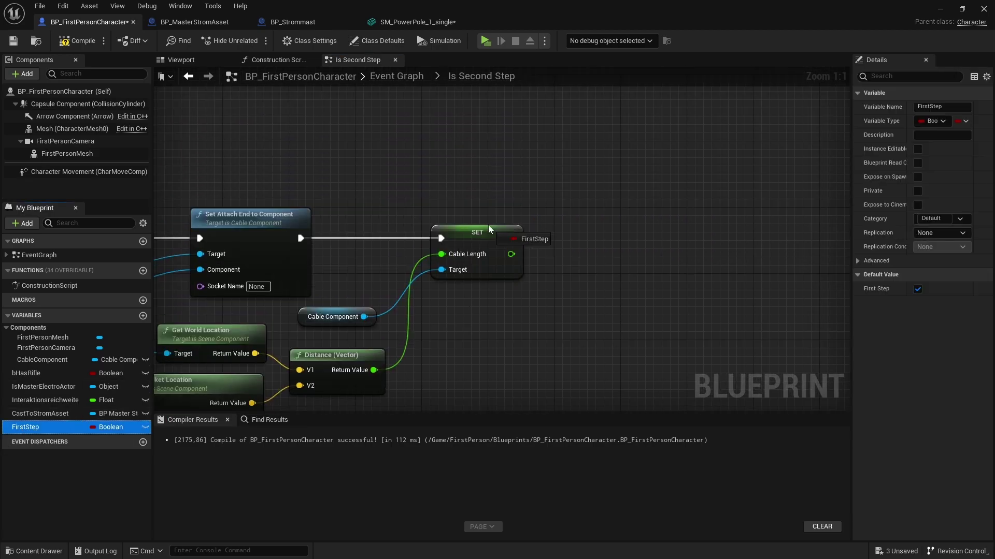
{"action": "left_click_drag", "start_coordinate": [600, 273], "coordinate": [599, 257]}
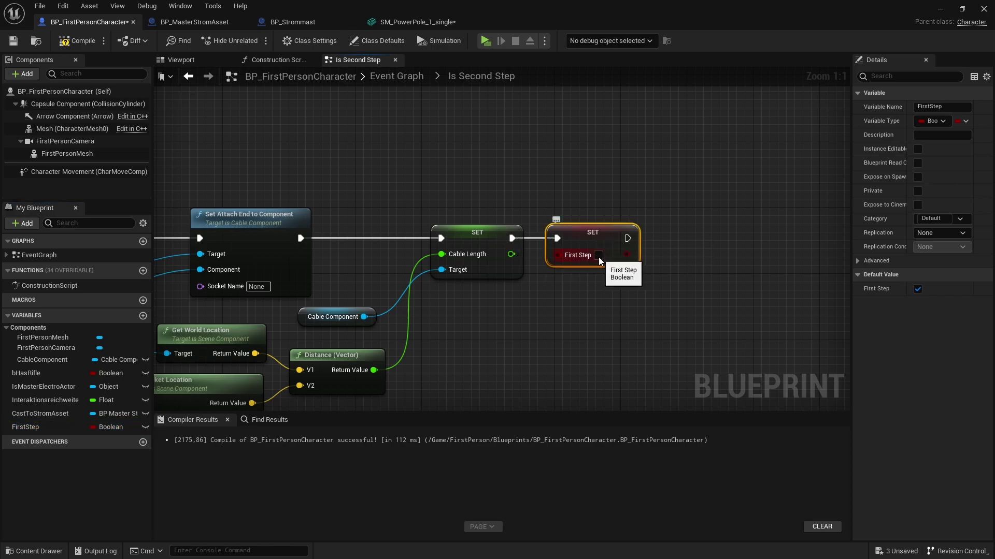
{"action": "left_click", "coordinate": [598, 255]}
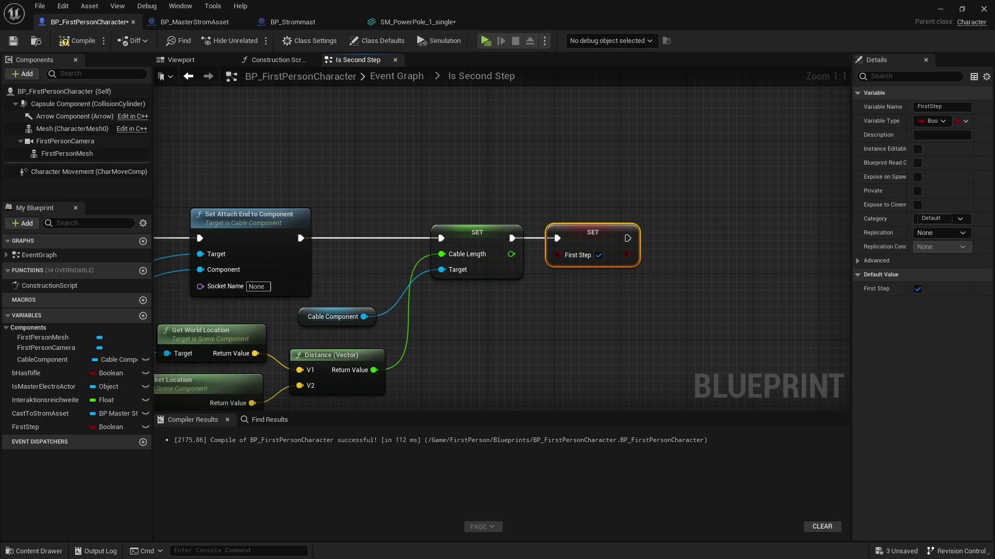
Chain setters that clear Cable Component and Cast to Strom Asset after First Step
{"action": "right_click_drag", "start_coordinate": [379, 169], "coordinate": [264, 175]}
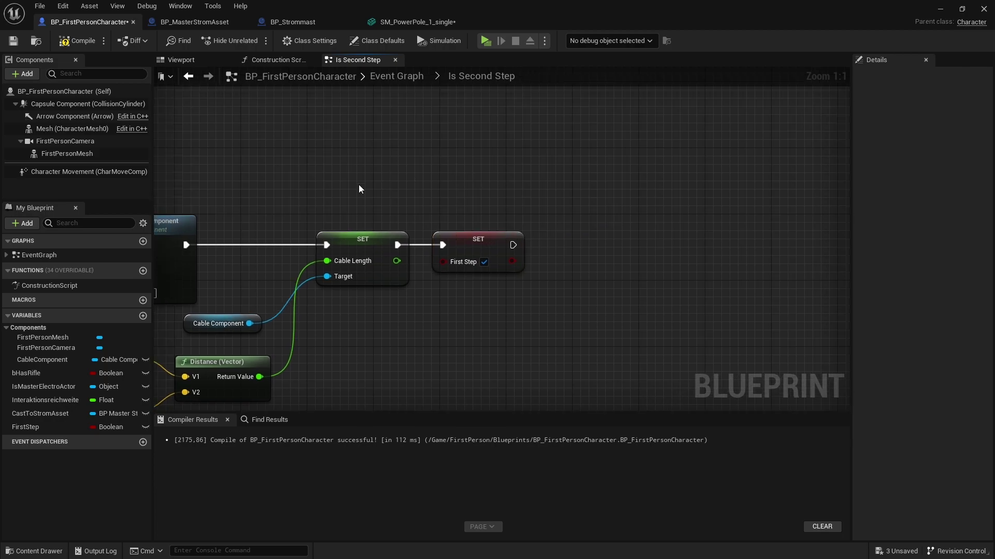
{"action": "mouse_move", "coordinate": [42, 359]}
{"action": "left_mouse_down"}
{"action": "mouse_move", "coordinate": [434, 301]}
{"action": "mouse_move", "coordinate": [518, 249]}
{"action": "left_mouse_up"}
{"action": "right_click_drag", "start_coordinate": [594, 211], "coordinate": [486, 203]}
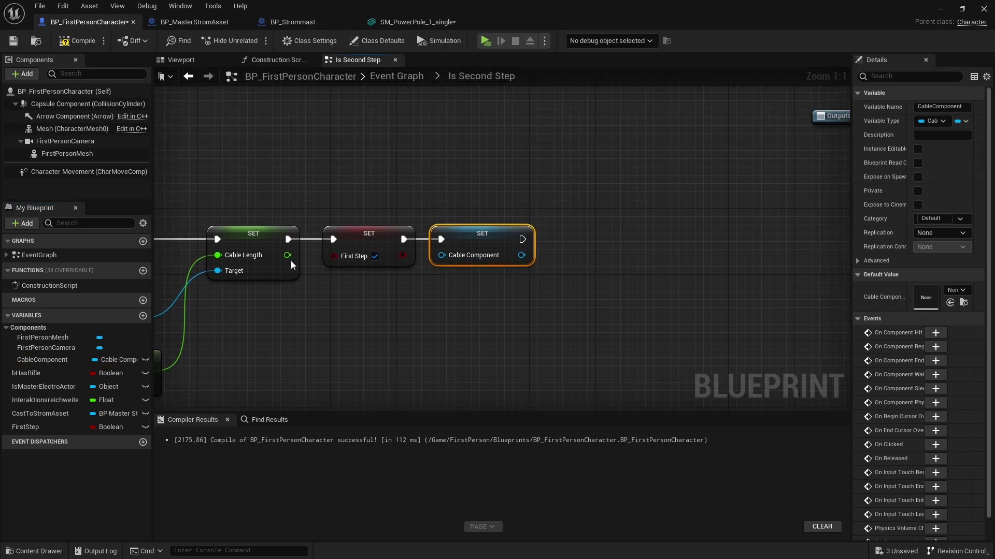
{"action": "right_click_drag", "start_coordinate": [291, 260], "coordinate": [290, 291]}
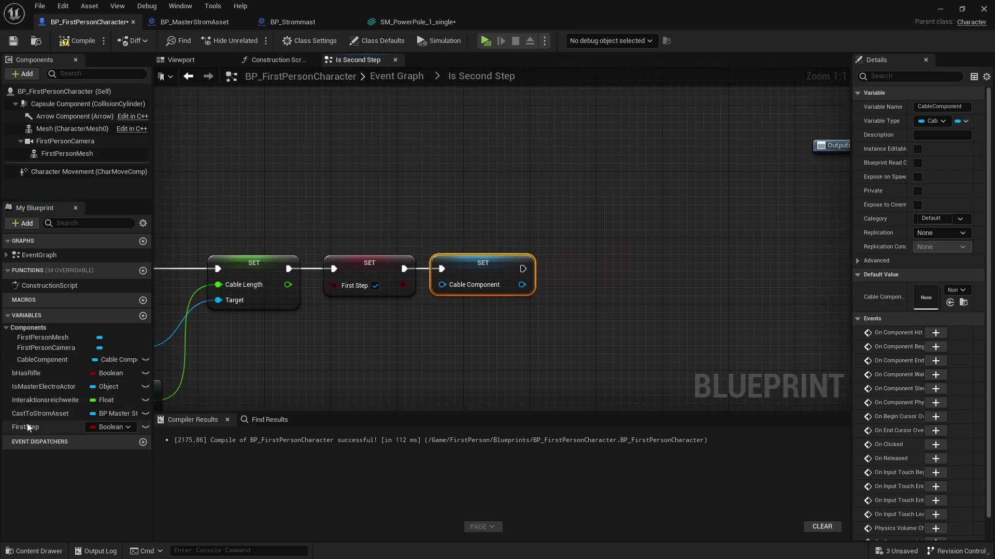
{"action": "left_click_drag", "start_coordinate": [29, 414], "coordinate": [426, 381]}
{"action": "left_click_drag", "start_coordinate": [580, 280], "coordinate": [88, 418]}
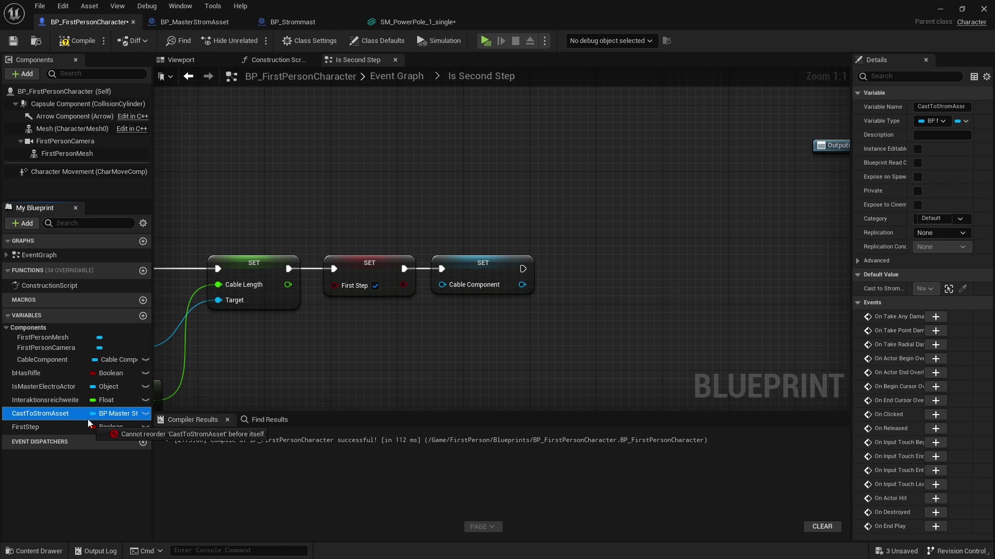
{"action": "mouse_move", "coordinate": [536, 286]}
{"action": "right_mouse_down"}
{"action": "mouse_move", "coordinate": [490, 279]}
{"action": "mouse_move", "coordinate": [477, 292]}
{"action": "right_mouse_up"}
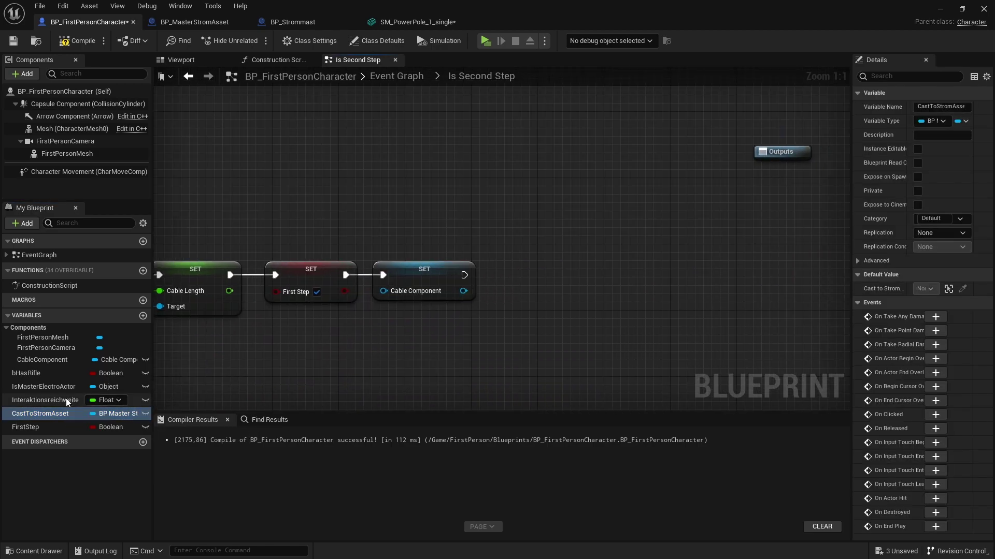
{"action": "mouse_move", "coordinate": [40, 413]}
{"action": "left_mouse_down", "text": "alt"}
{"action": "mouse_move", "coordinate": [517, 282]}
{"action": "mouse_move", "coordinate": [518, 266]}
{"action": "left_mouse_up", "text": "alt"}
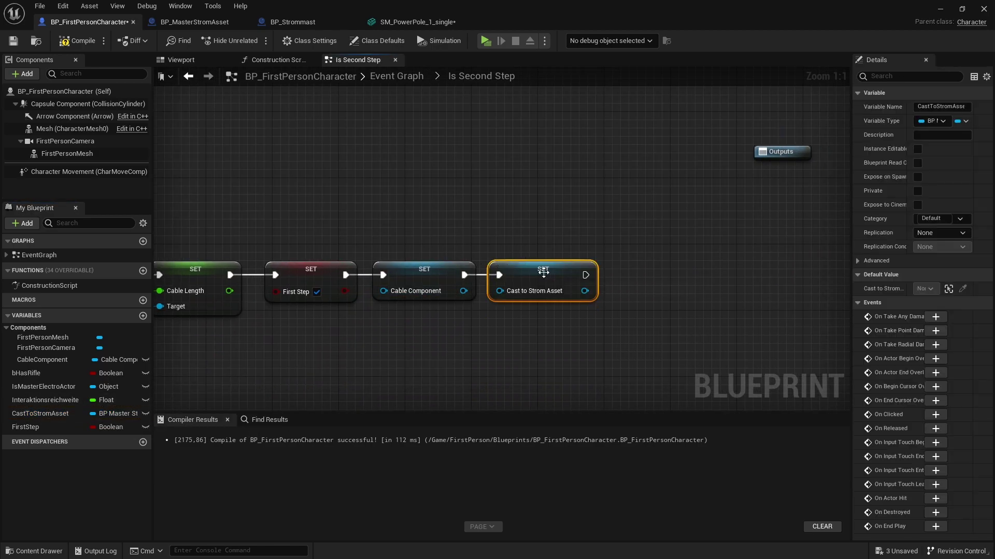
{"action": "left_click", "coordinate": [338, 159]}
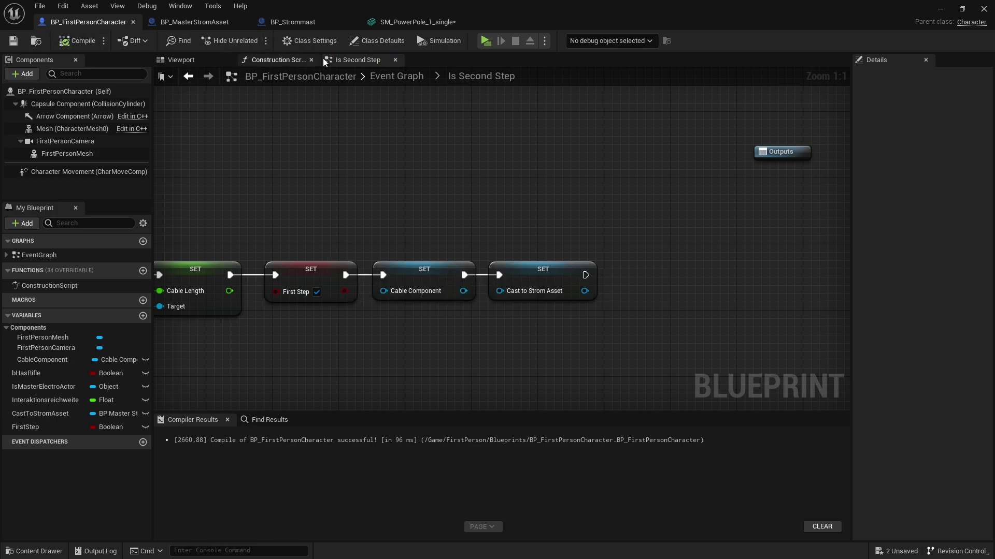
Run a quick test play, then duplicate the power pole further along the level
{"action": "left_click", "coordinate": [487, 41]}
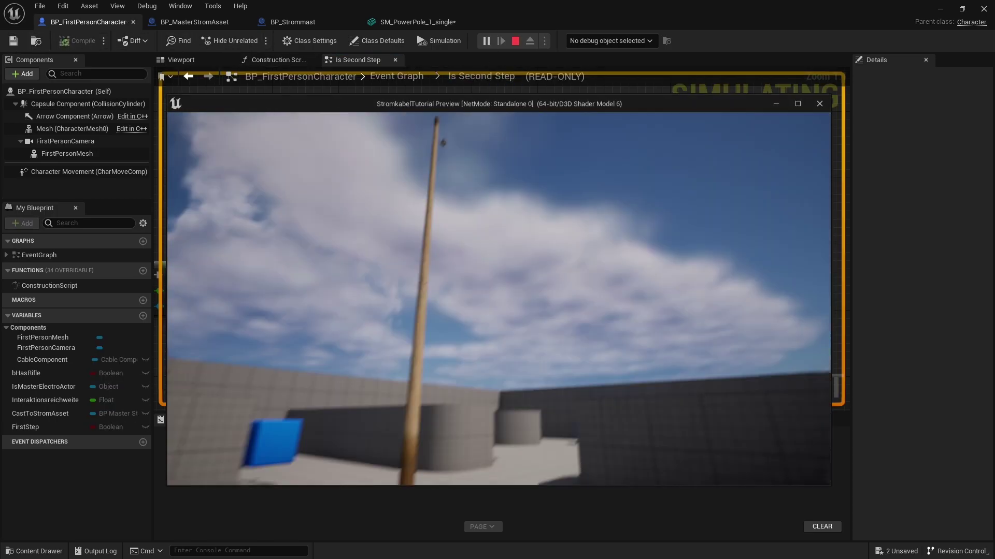
{"action": "key", "text": "Escape"}
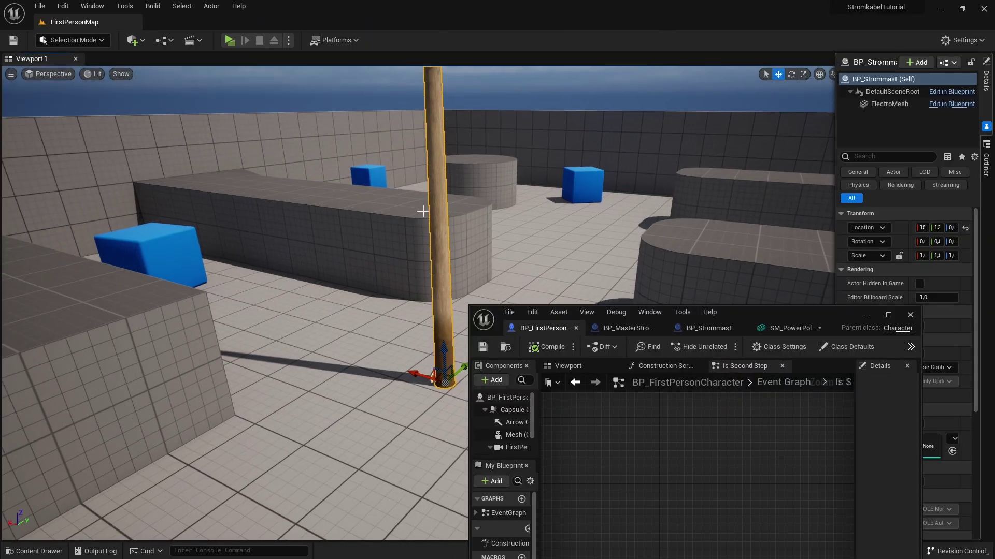
{"action": "right_click_drag", "start_coordinate": [423, 211], "coordinate": [362, 310]}
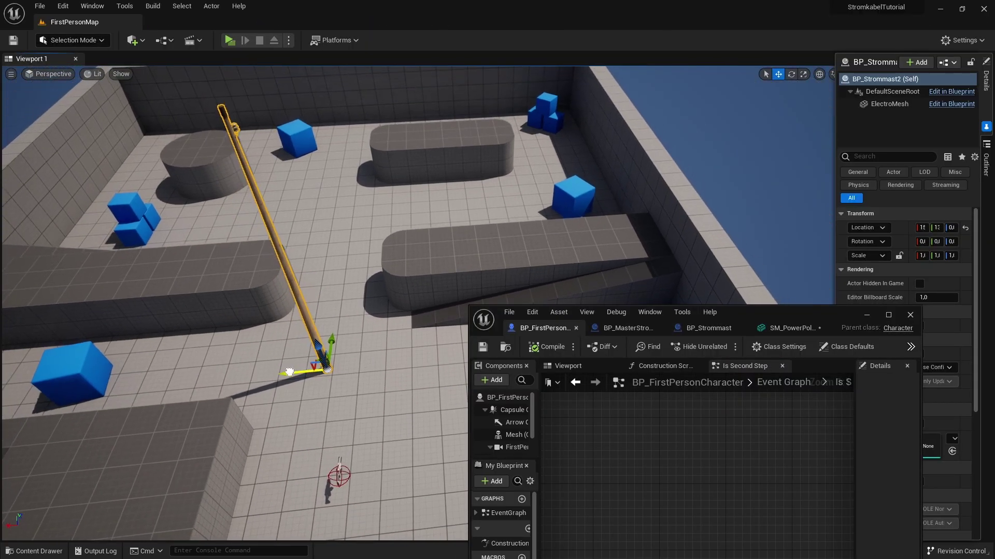
{"action": "left_click_drag", "start_coordinate": [331, 352], "coordinate": [523, 311], "text": "alt"}
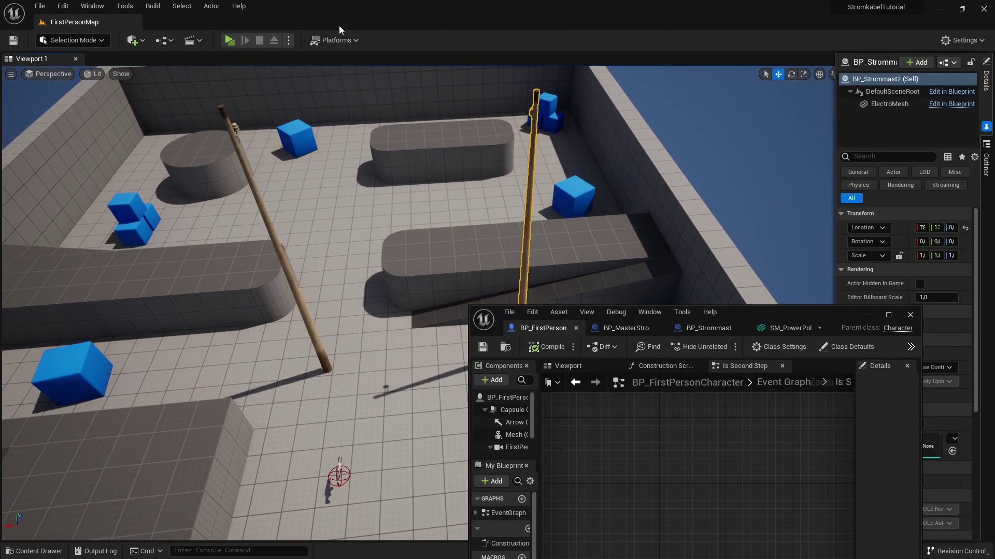
Play again and use wireframe view to confirm the cable hangs between the poles
{"action": "left_click", "coordinate": [234, 37]}
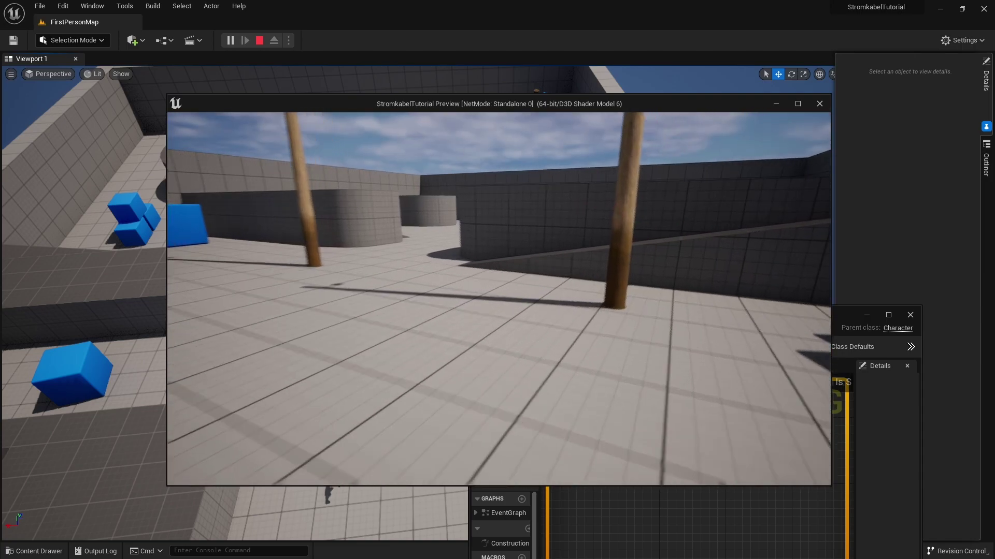
{"action": "key", "text": "w"}
{"action": "key", "text": "F1"}
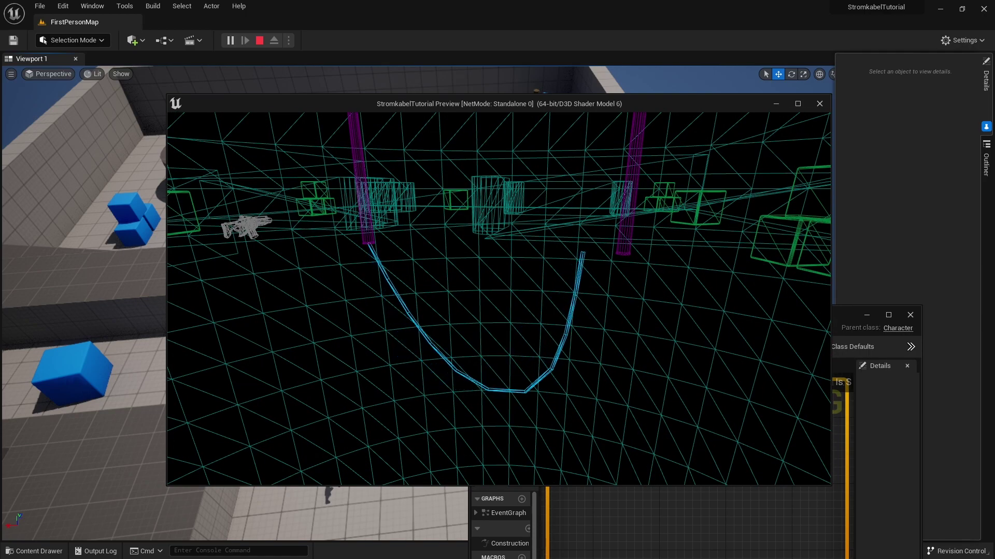
{"action": "key", "text": "Escape"}
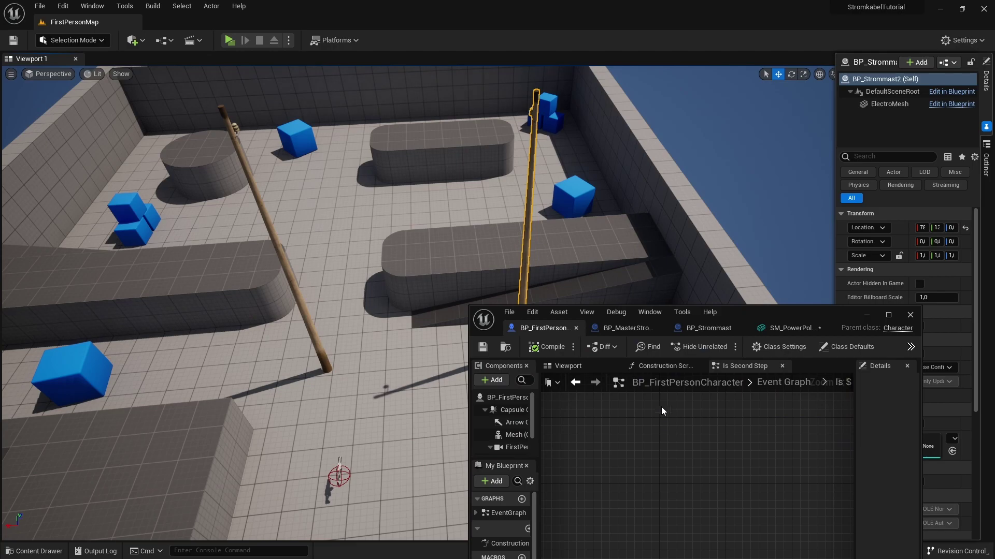
{"action": "left_click_drag", "start_coordinate": [761, 314], "coordinate": [497, 3]}
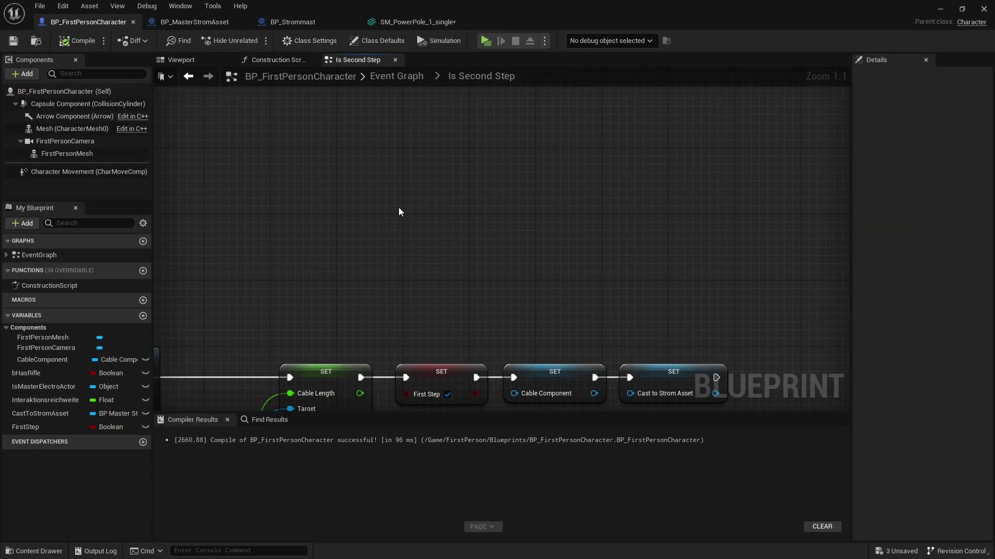
Add a Billboard component under ElectroMesh in BP_MasterStromAsset
{"action": "left_click", "coordinate": [415, 26]}
{"action": "left_click", "coordinate": [195, 24]}
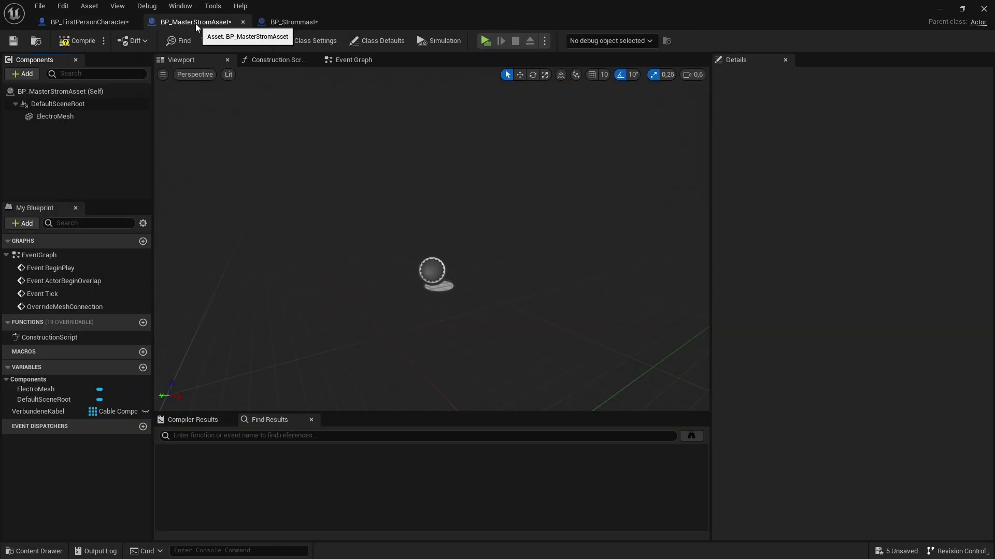
{"action": "left_click", "coordinate": [54, 116]}
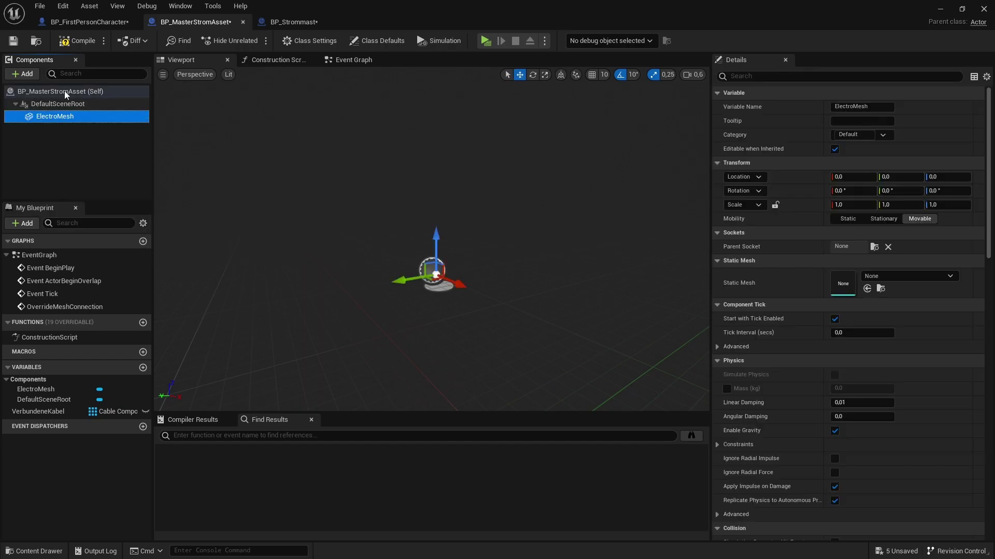
{"action": "left_click", "coordinate": [23, 73]}
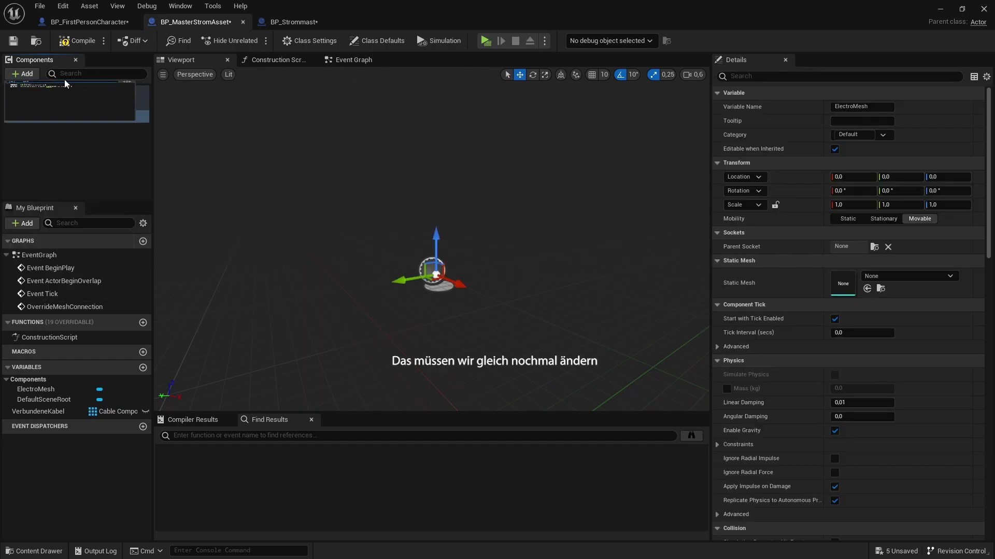
{"action": "key", "text": "BackSpace"}
{"action": "type", "text": "Bill"}
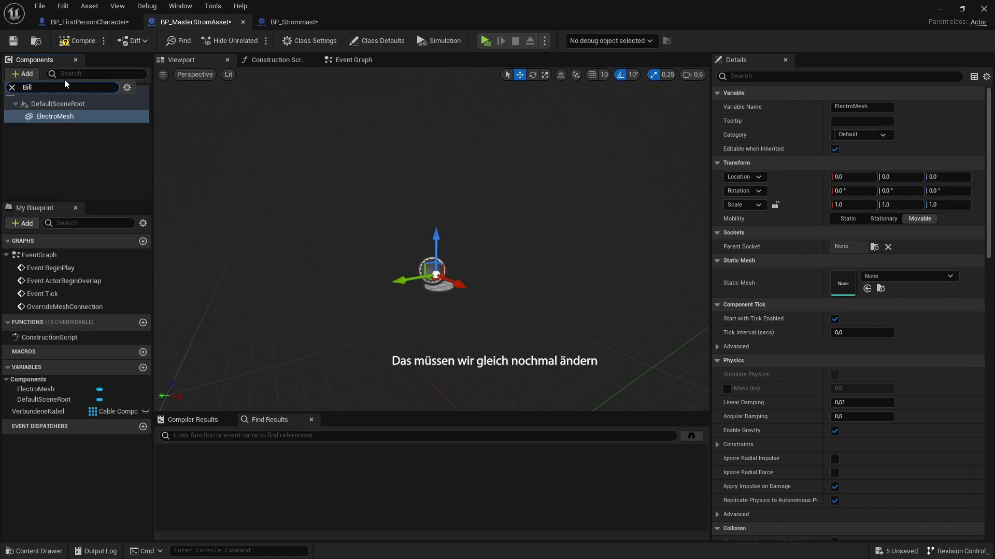
{"action": "type", "text": "b"}
{"action": "left_click", "coordinate": [57, 103]}
{"action": "key", "text": "Return"}
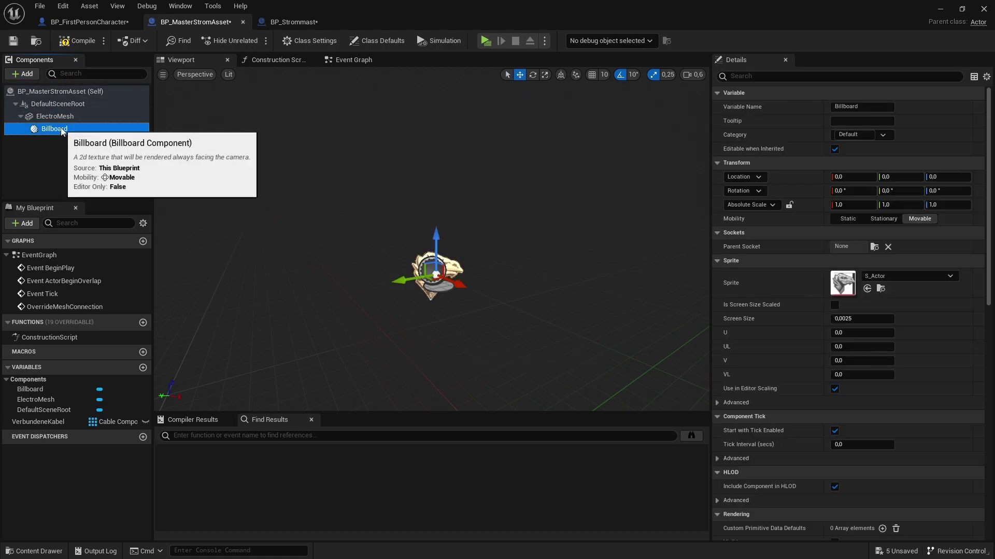
Rename the Billboard to SOCKET and save the master pole blueprint
{"action": "left_click", "coordinate": [66, 129]}
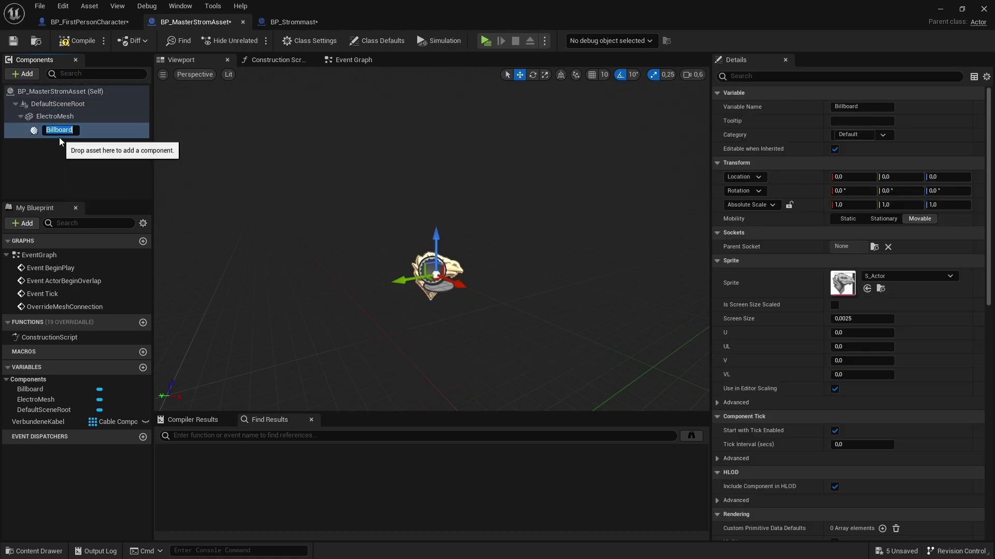
{"action": "type", "text": "SOCKET"}
{"action": "key", "text": "Return"}
{"action": "left_click", "coordinate": [14, 41]}
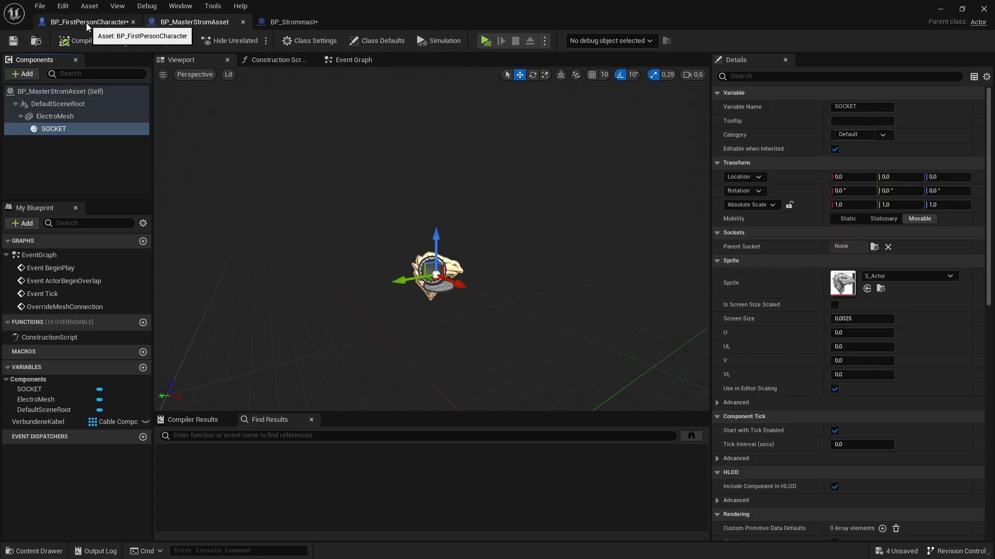
In BP_Strommast, move SOCKET up beside the insulator at Z 951.974509
{"action": "left_click", "coordinate": [314, 23]}
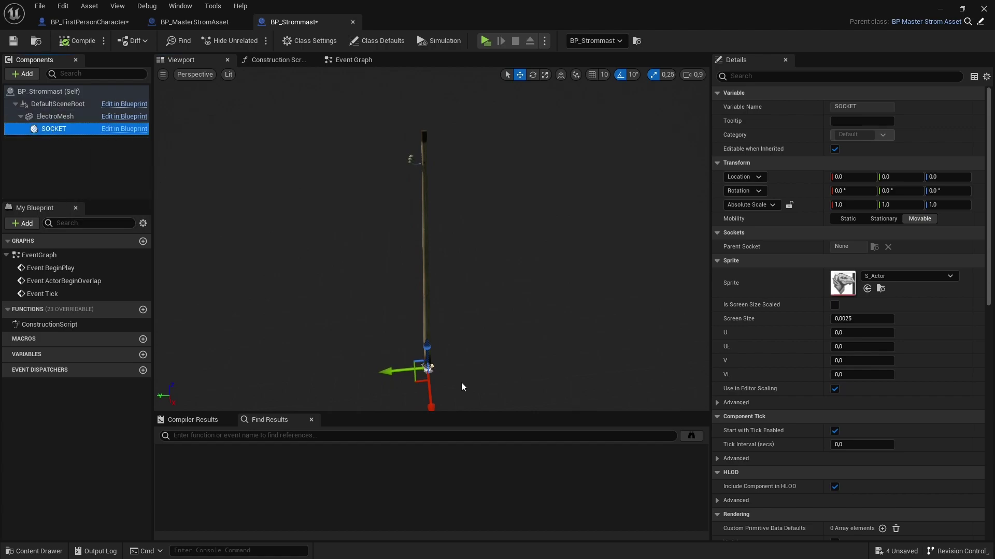
{"action": "left_click_drag", "start_coordinate": [427, 348], "coordinate": [406, 101]}
{"action": "key", "text": "f"}
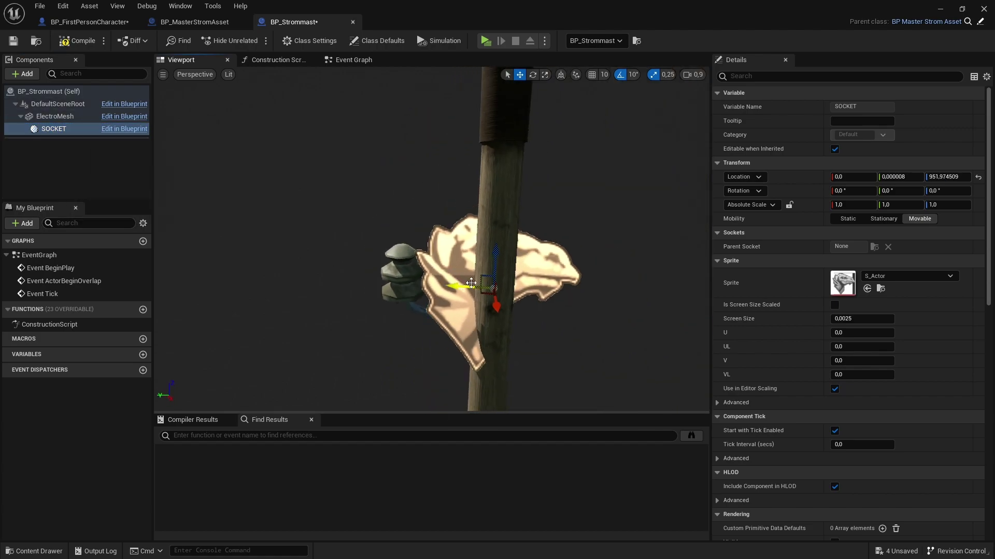
{"action": "left_click_drag", "start_coordinate": [456, 280], "coordinate": [400, 267]}
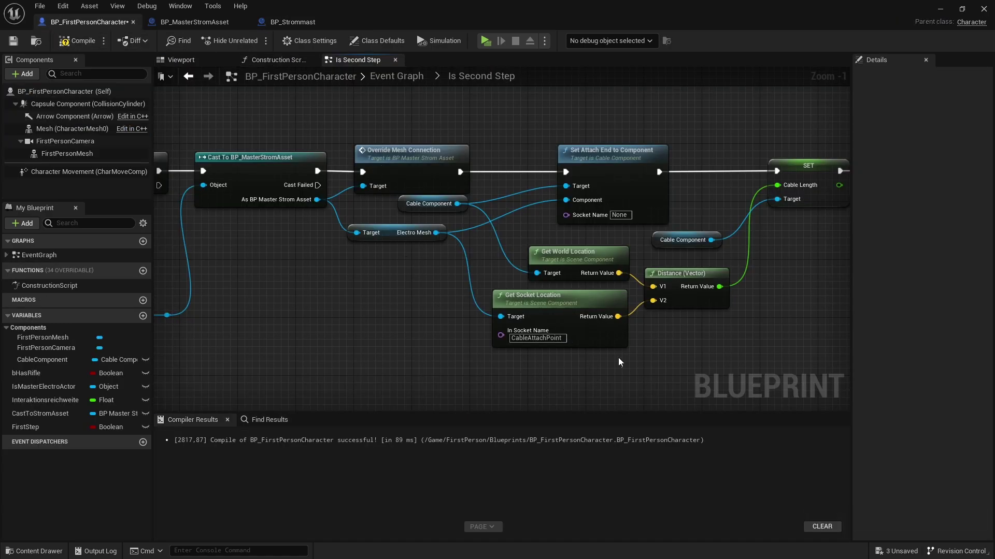
Replace the Electro Mesh and Get Socket Location nodes with a SOCKET getter
{"action": "key", "text": "Delete"}
{"action": "left_click_drag", "start_coordinate": [394, 241], "coordinate": [424, 236]}
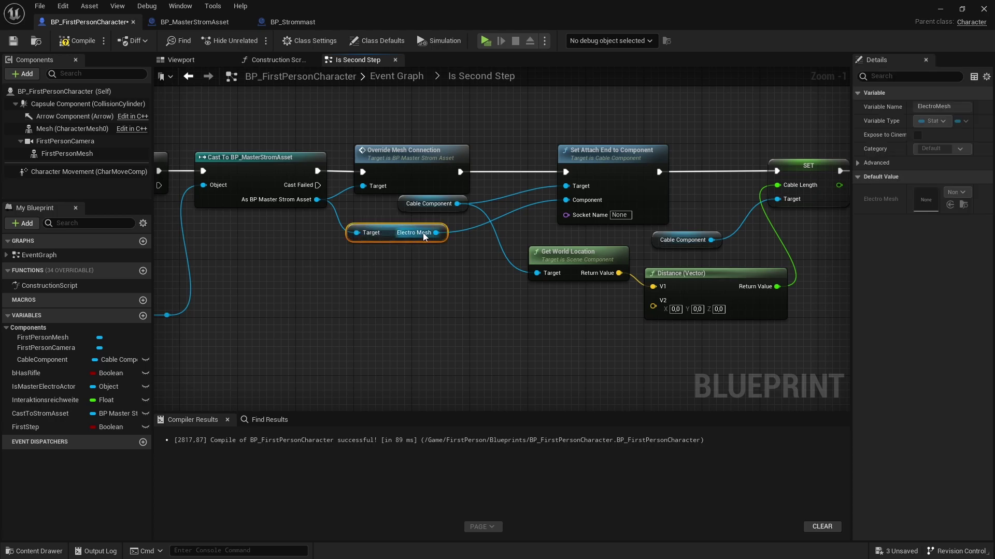
{"action": "key", "text": "Delete"}
{"action": "left_click_drag", "start_coordinate": [316, 199], "coordinate": [341, 207]}
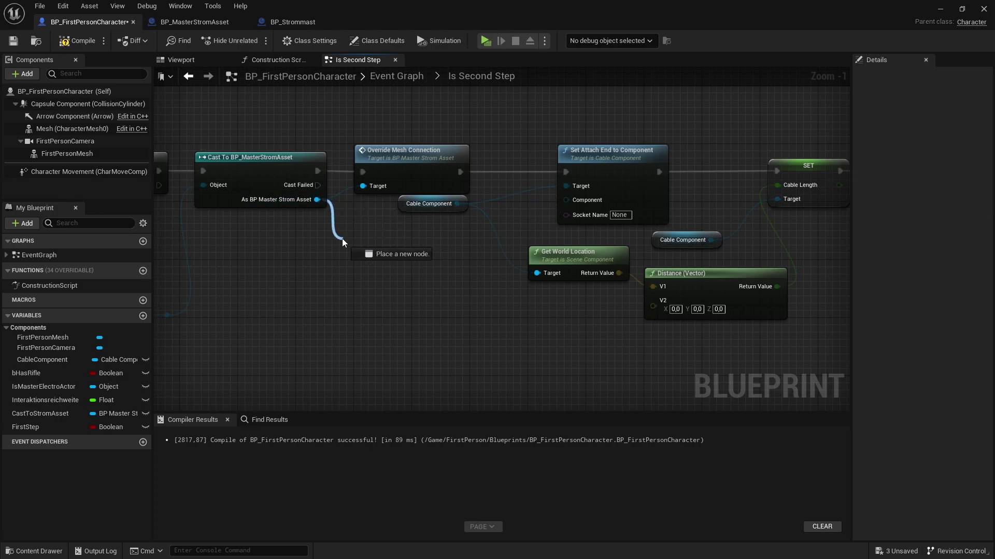
{"action": "left_click_drag", "start_coordinate": [342, 241], "coordinate": [341, 241]}
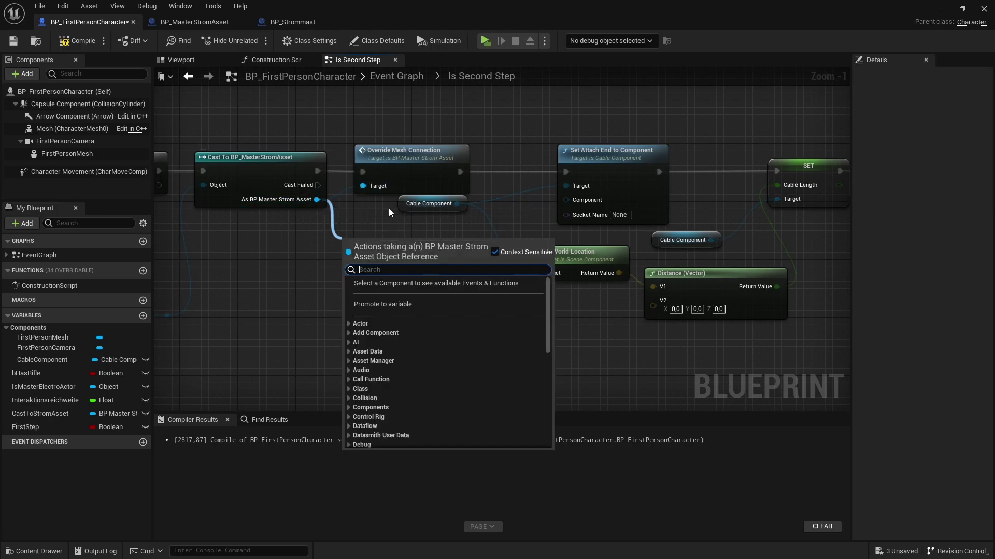
{"action": "type", "text": "get SOCKET"}
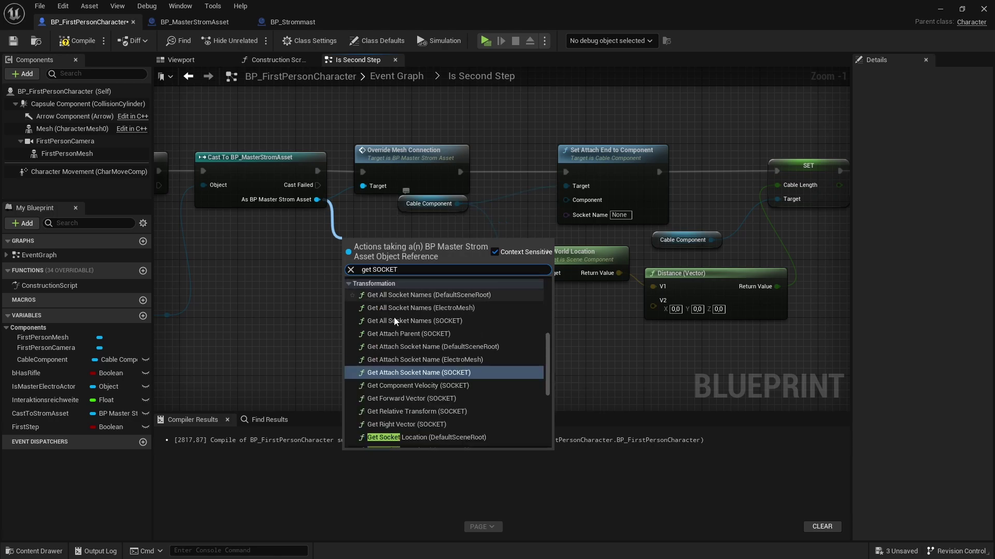
{"action": "scroll", "coordinate": [412, 340], "scroll_direction": "down", "scroll_amount": 5}
{"action": "left_click", "coordinate": [399, 440]}
{"action": "mouse_move", "coordinate": [425, 253]}
{"action": "left_mouse_down"}
{"action": "mouse_move", "coordinate": [447, 247]}
{"action": "mouse_move", "coordinate": [487, 263]}
{"action": "left_mouse_up"}
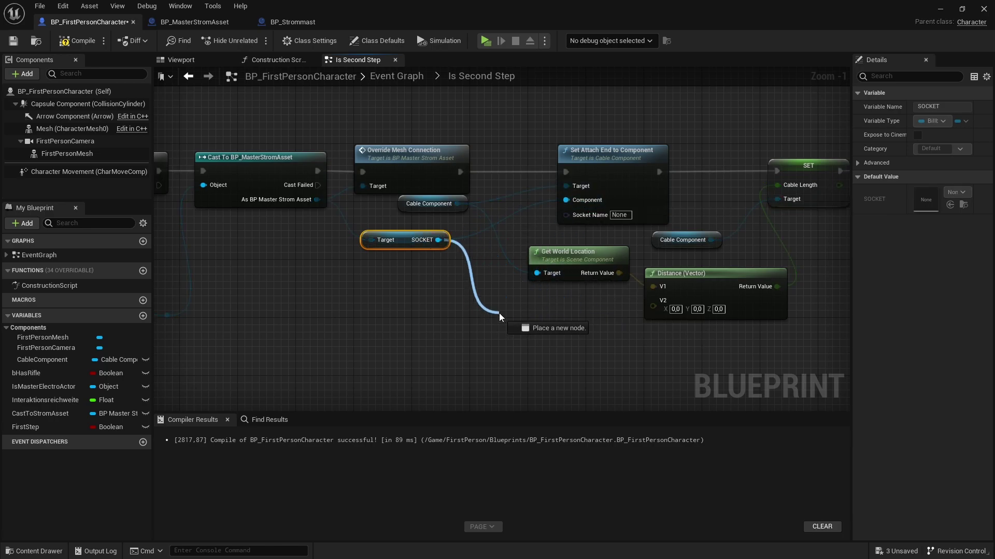
Wire SOCKET into the attach Component, its Get World Location into Distance V2, and compile
{"action": "left_click_drag", "start_coordinate": [607, 325], "coordinate": [499, 313]}
{"action": "type", "text": "get world loca"}
{"action": "key", "text": "Return"}
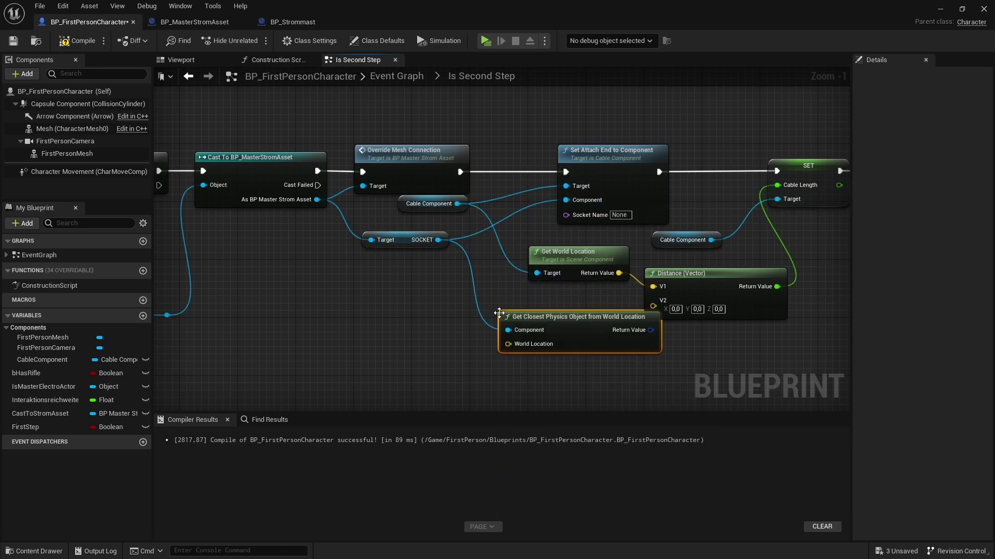
{"action": "key", "text": "Delete"}
{"action": "left_click_drag", "start_coordinate": [438, 240], "coordinate": [566, 200]}
{"action": "left_click_drag", "start_coordinate": [438, 240], "coordinate": [458, 314]}
{"action": "type", "text": "get"}
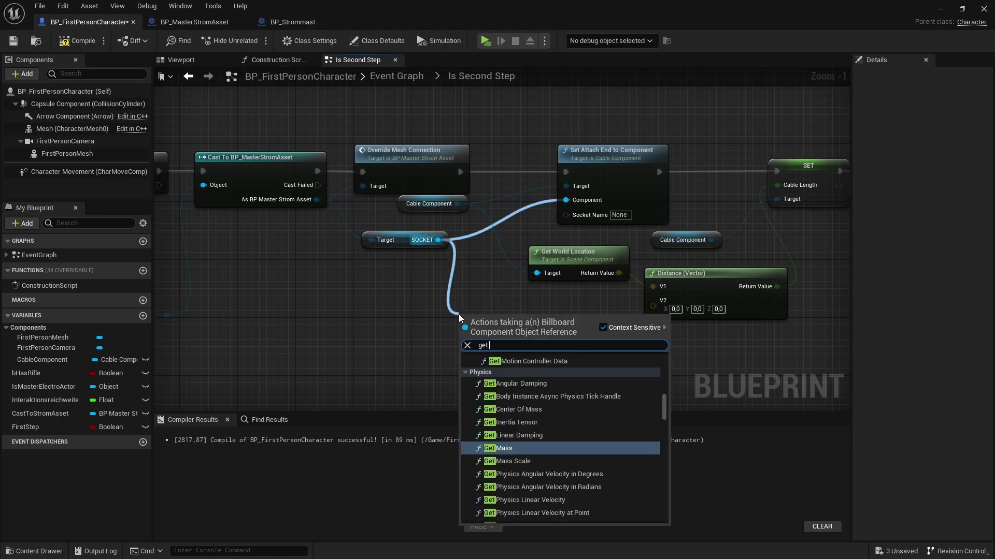
{"action": "type", "text": " world loca"}
{"action": "key", "text": "Return"}
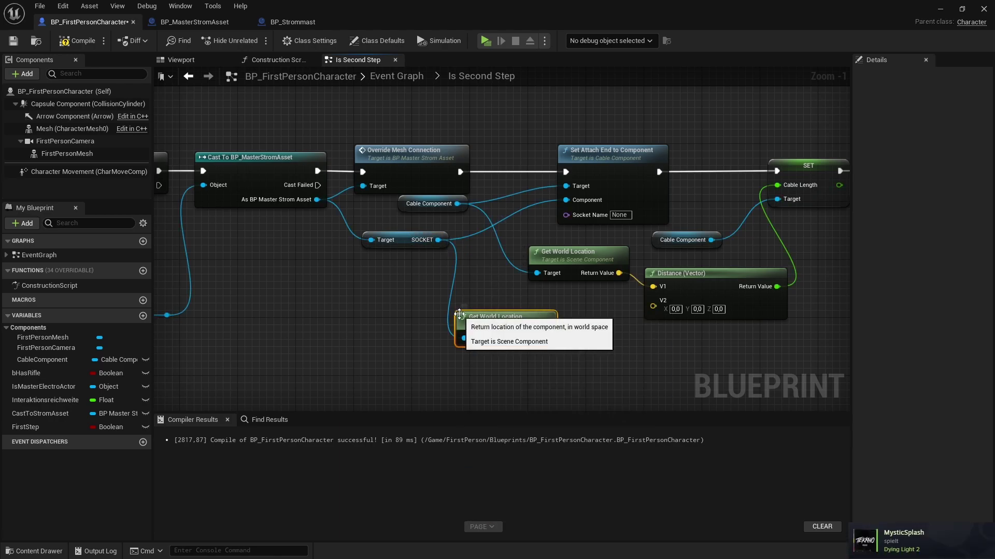
{"action": "left_click_drag", "start_coordinate": [551, 336], "coordinate": [652, 301]}
{"action": "left_click_drag", "start_coordinate": [506, 325], "coordinate": [586, 302]}
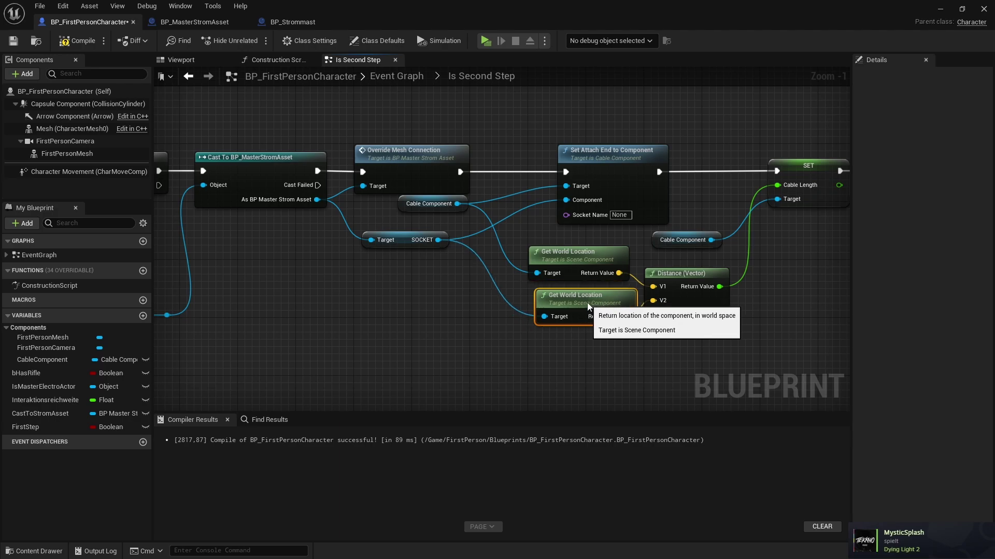
{"action": "left_click", "coordinate": [409, 244]}
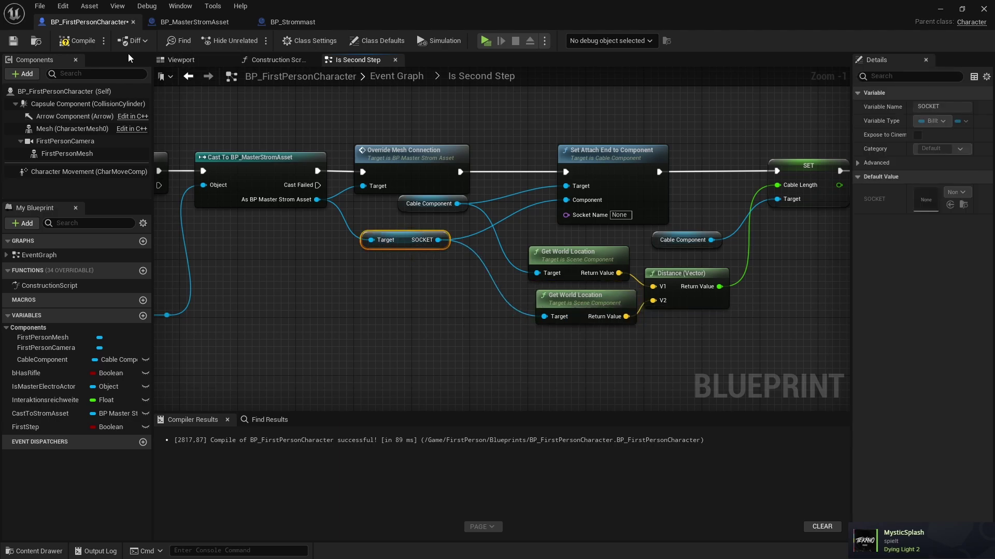
{"action": "left_click", "coordinate": [75, 41]}
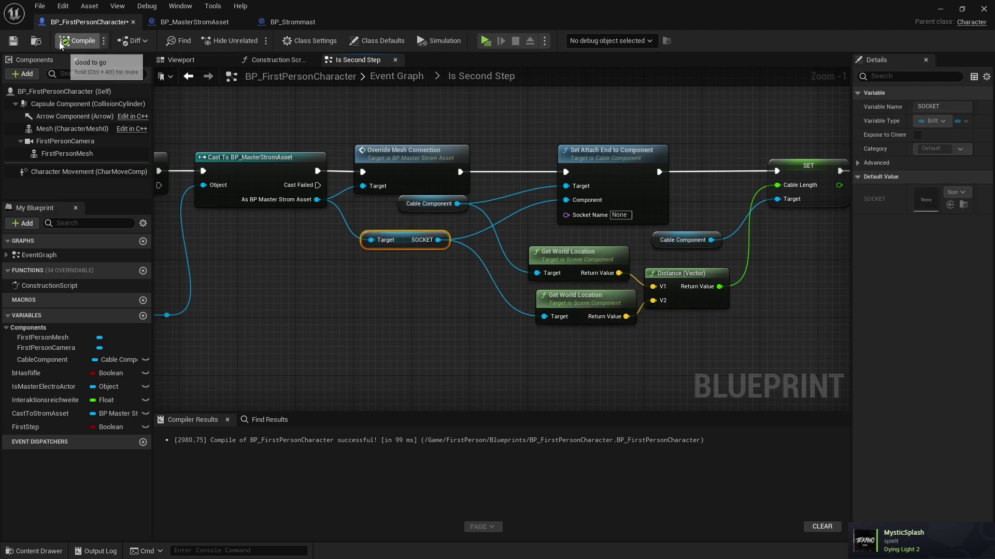
In the isFirstStep graph, delete the Electro Mesh and Get Socket Location nodes
{"action": "left_click", "coordinate": [404, 78]}
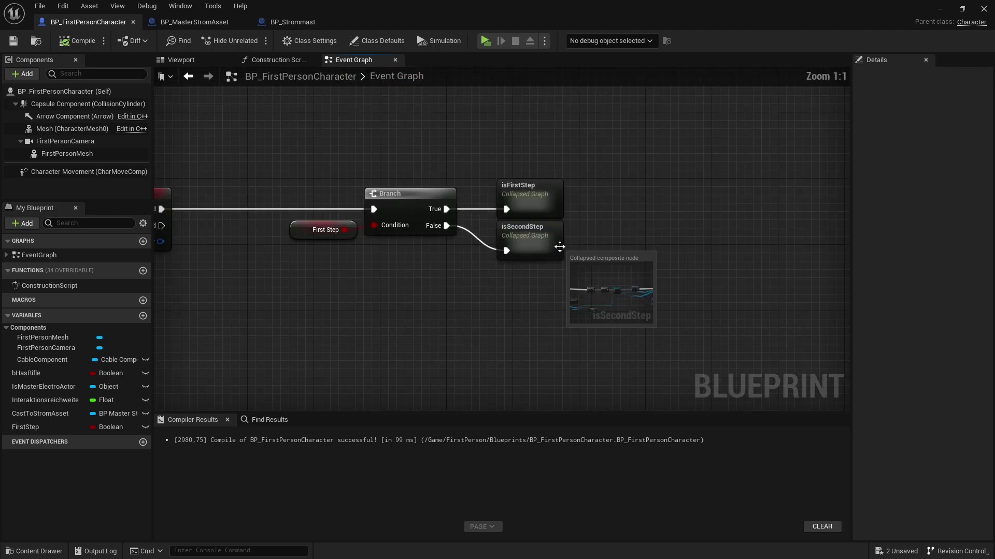
{"action": "double_click", "coordinate": [537, 195]}
{"action": "scroll", "coordinate": [633, 241], "scroll_direction": "up", "scroll_amount": 4}
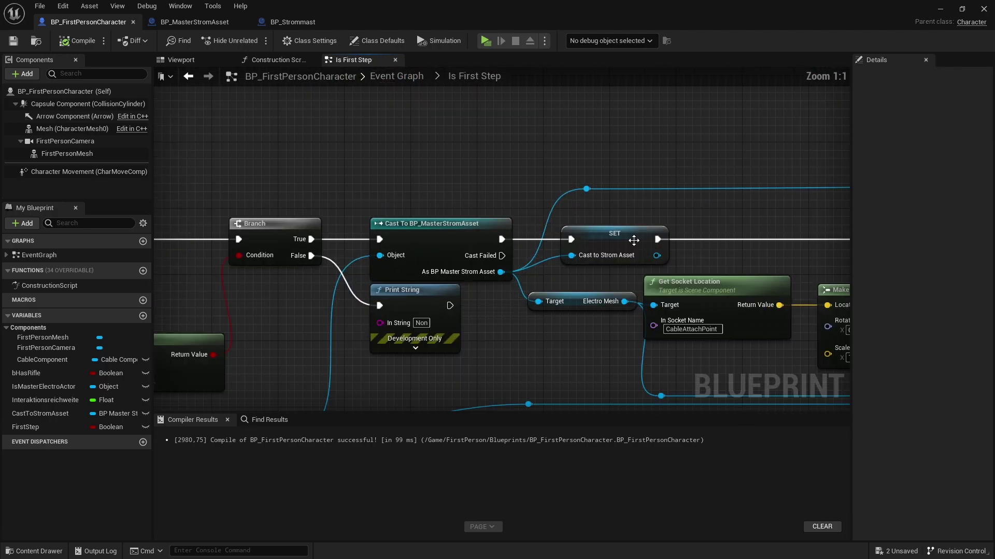
{"action": "right_click_drag", "start_coordinate": [295, 371], "coordinate": [212, 328]}
{"action": "left_click", "coordinate": [544, 254]}
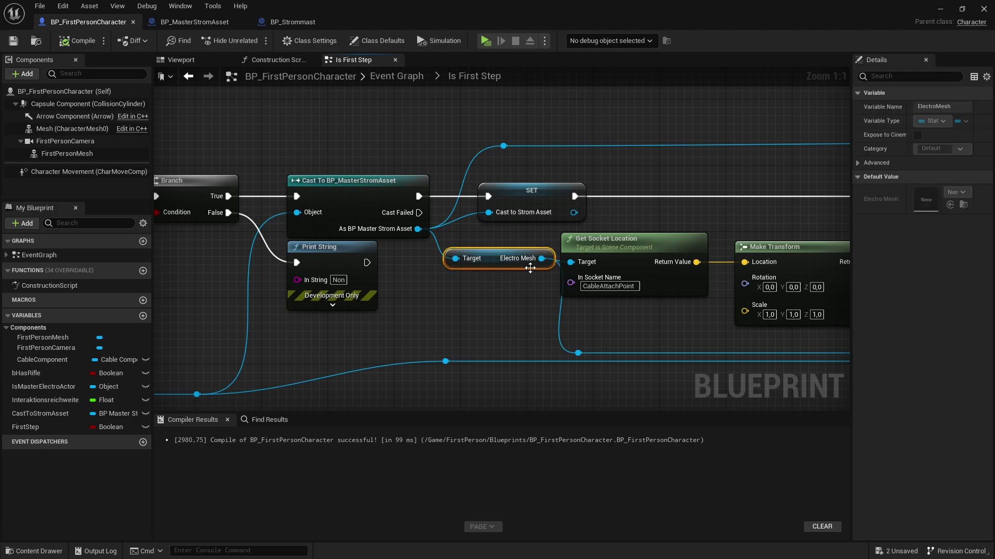
{"action": "right_click_drag", "start_coordinate": [544, 254], "coordinate": [487, 266]}
{"action": "left_click_drag", "start_coordinate": [458, 302], "coordinate": [518, 275]}
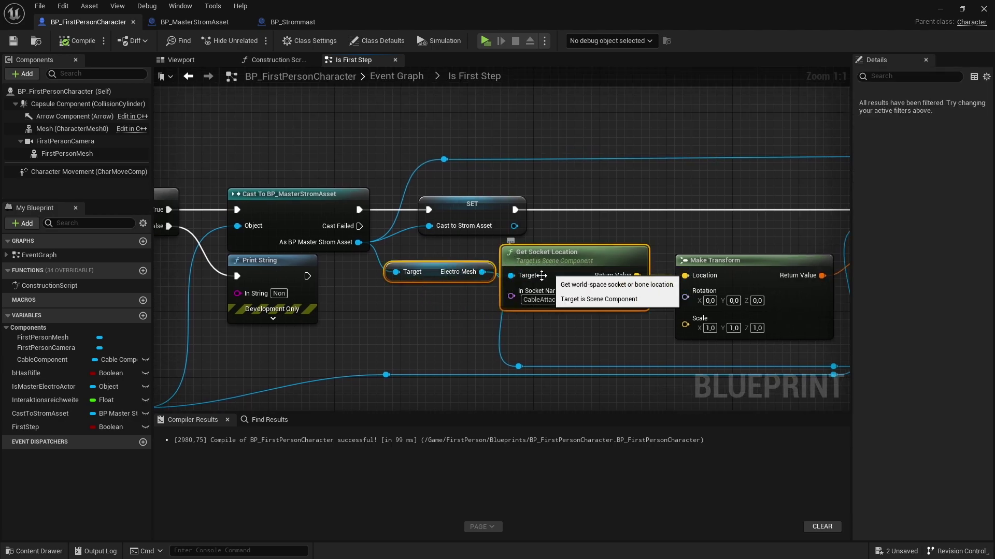
{"action": "key", "text": "Delete"}
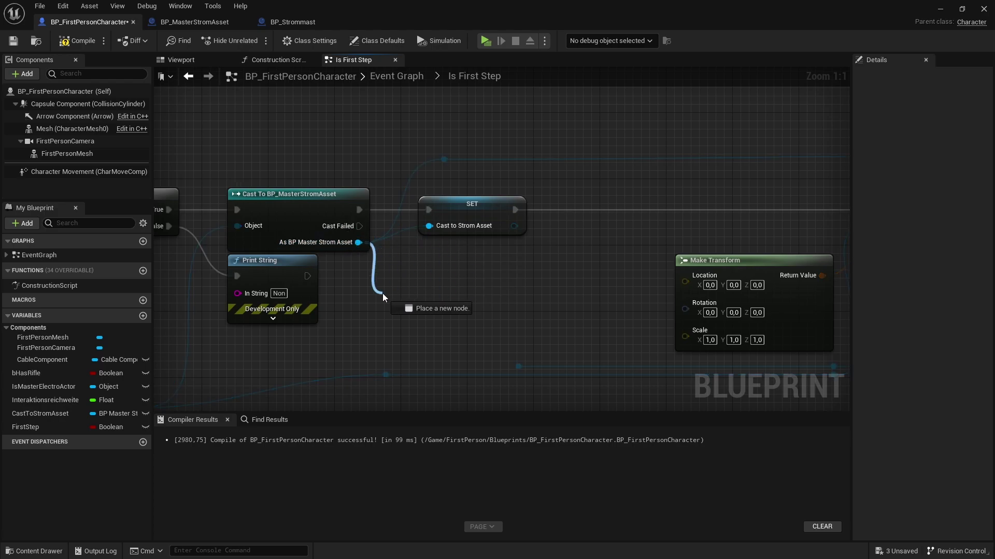
Add a SOCKET getter from the cast result
{"action": "left_click_drag", "start_coordinate": [347, 248], "coordinate": [382, 293]}
{"action": "key", "text": "ctrl+v"}
{"action": "key", "text": "Escape"}
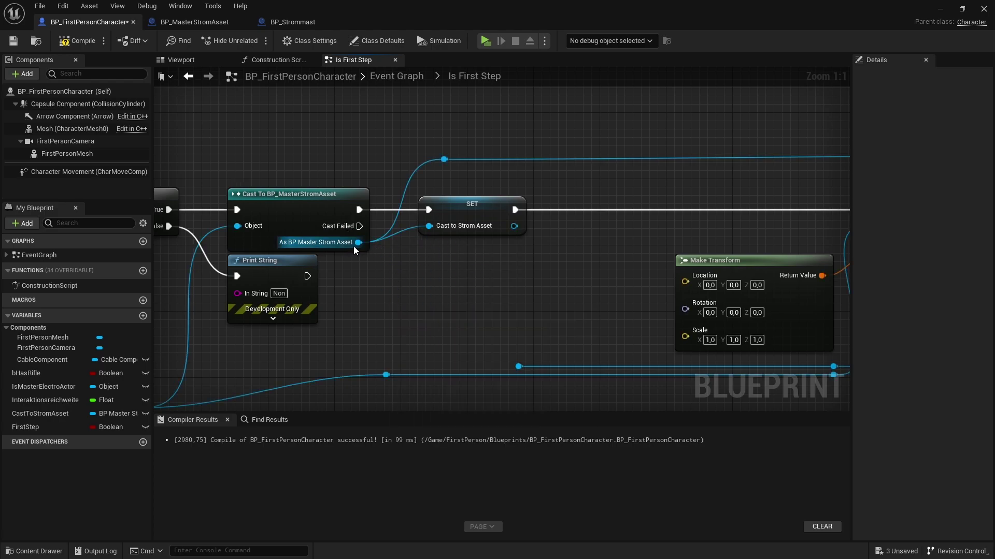
{"action": "left_click_drag", "start_coordinate": [357, 242], "coordinate": [406, 284]}
{"action": "type", "text": "GET SOCKET"}
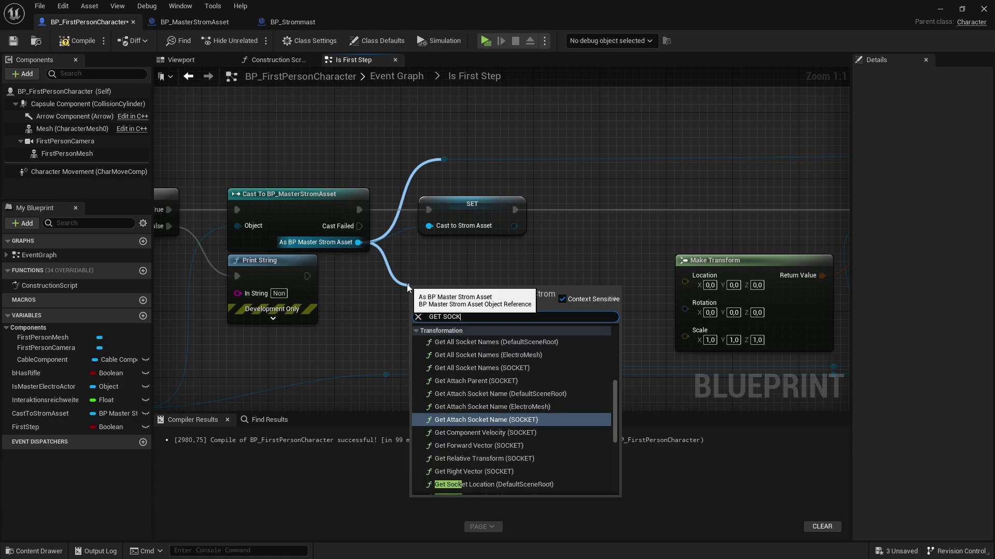
{"action": "scroll", "coordinate": [463, 485], "scroll_direction": "down", "scroll_amount": 3}
{"action": "left_click", "coordinate": [459, 489]}
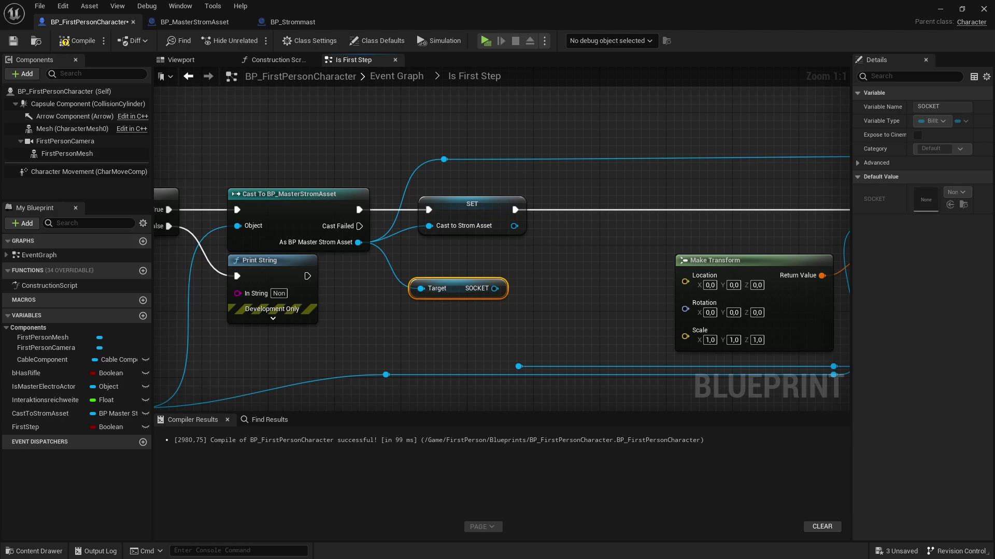
Feed SOCKET's Get World Location into Make Transform's Location and wire SOCKET toward Add Cable Component
{"action": "left_click_drag", "start_coordinate": [495, 288], "coordinate": [564, 289]}
{"action": "type", "text": "get wor"}
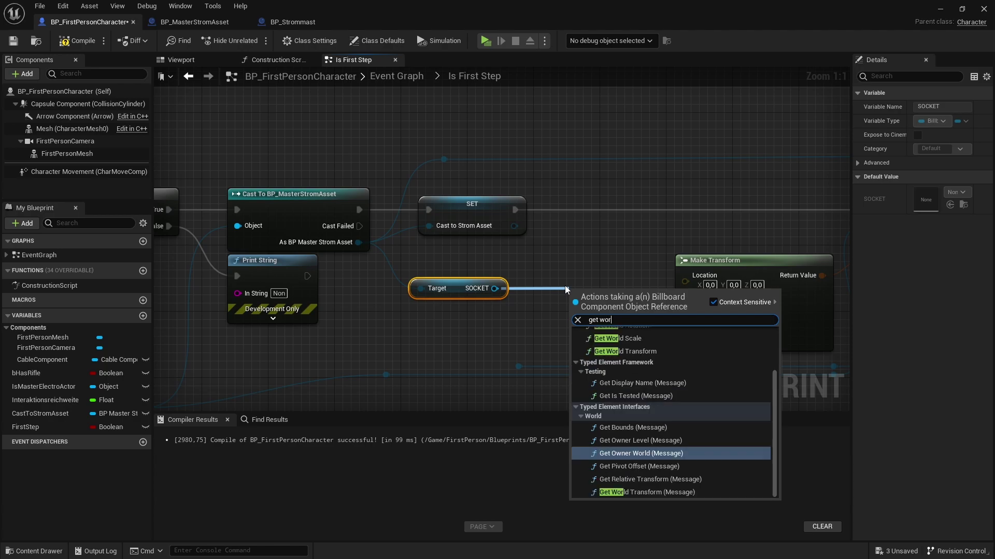
{"action": "type", "text": "ld loca"}
{"action": "key", "text": "Return"}
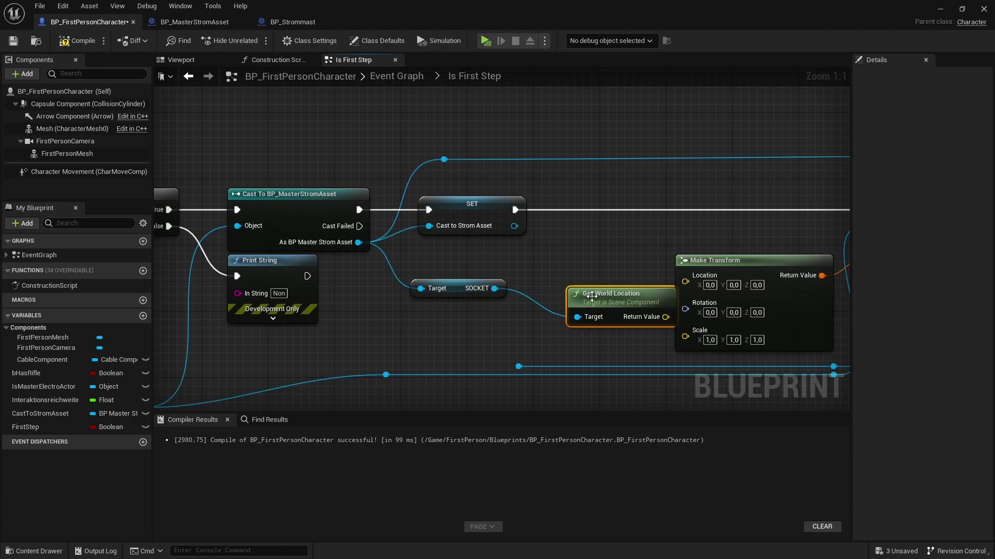
{"action": "mouse_move", "coordinate": [590, 291]}
{"action": "left_mouse_down"}
{"action": "mouse_move", "coordinate": [541, 260]}
{"action": "mouse_move", "coordinate": [684, 275]}
{"action": "left_mouse_up"}
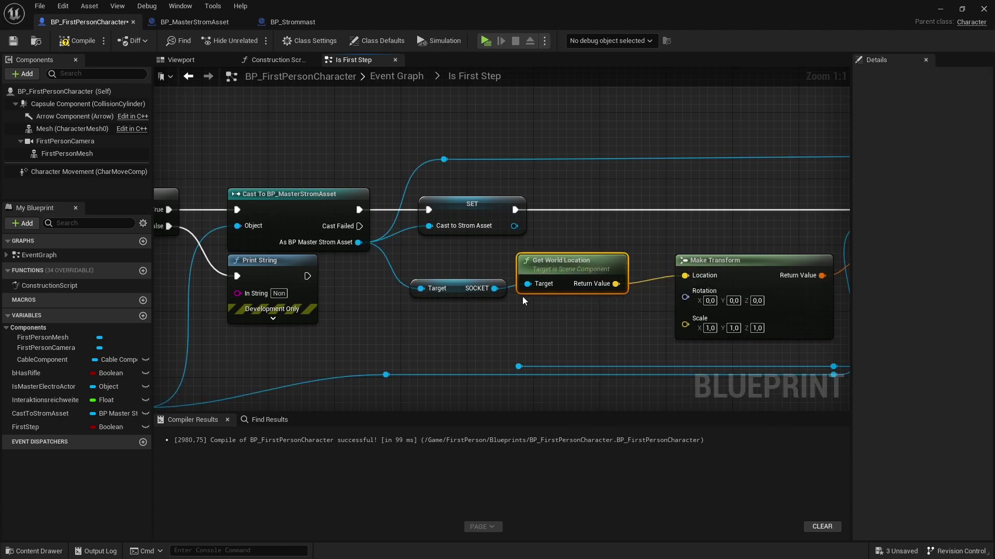
{"action": "left_click_drag", "start_coordinate": [494, 289], "coordinate": [519, 366]}
{"action": "right_click_drag", "start_coordinate": [601, 358], "coordinate": [364, 342]}
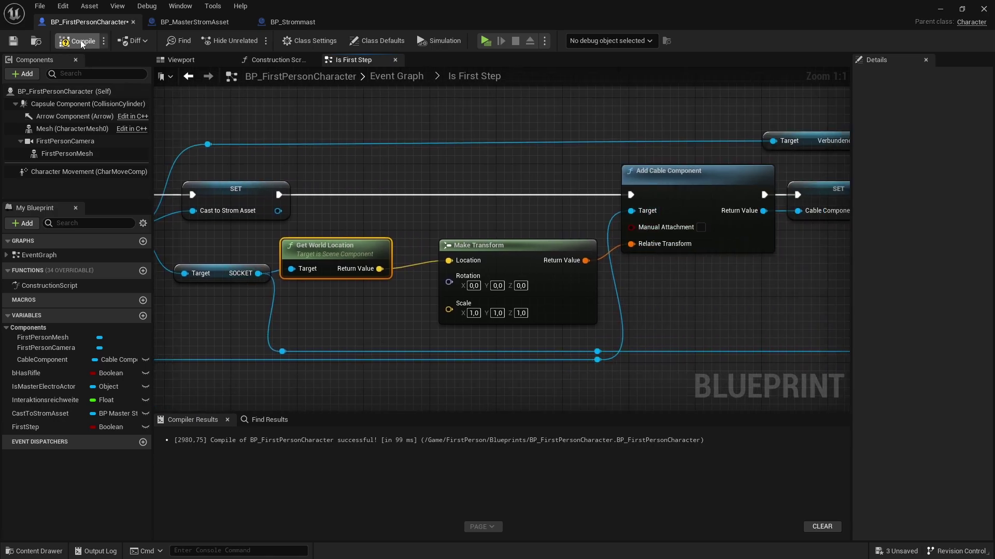
Test-play, checking the cable between poles in wireframe, then stop and bring up BP_MasterStromAsset
{"action": "left_click", "coordinate": [485, 40]}
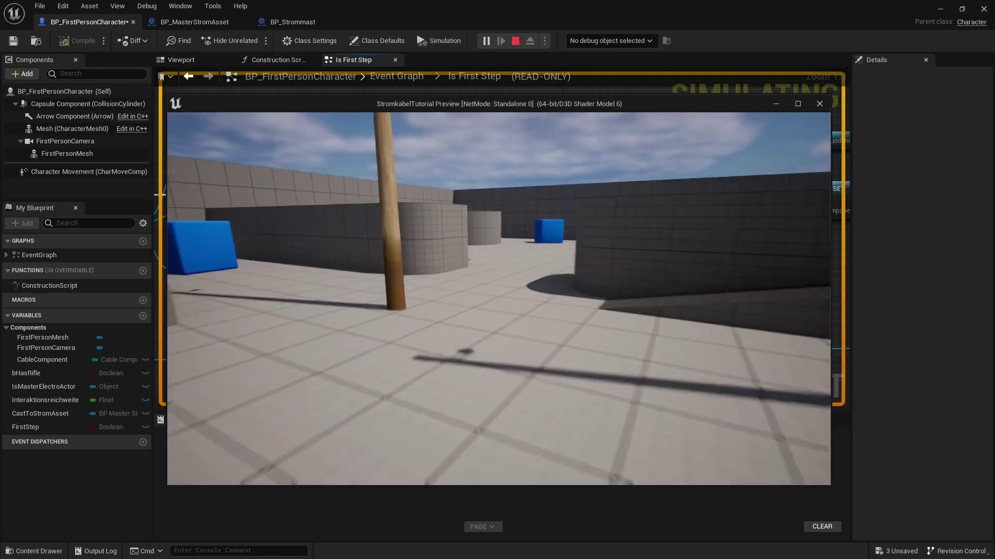
{"action": "key", "text": "w"}
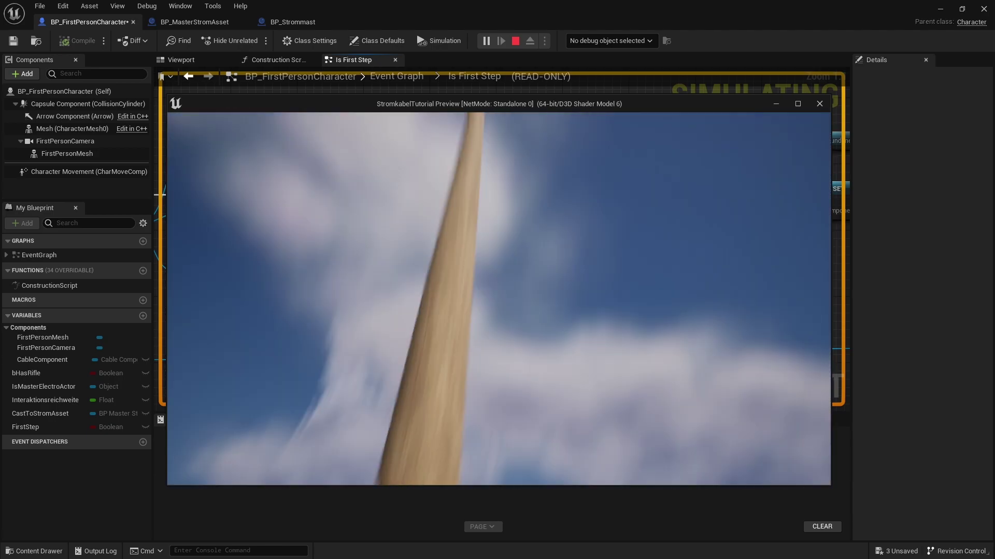
{"action": "key", "text": "w"}
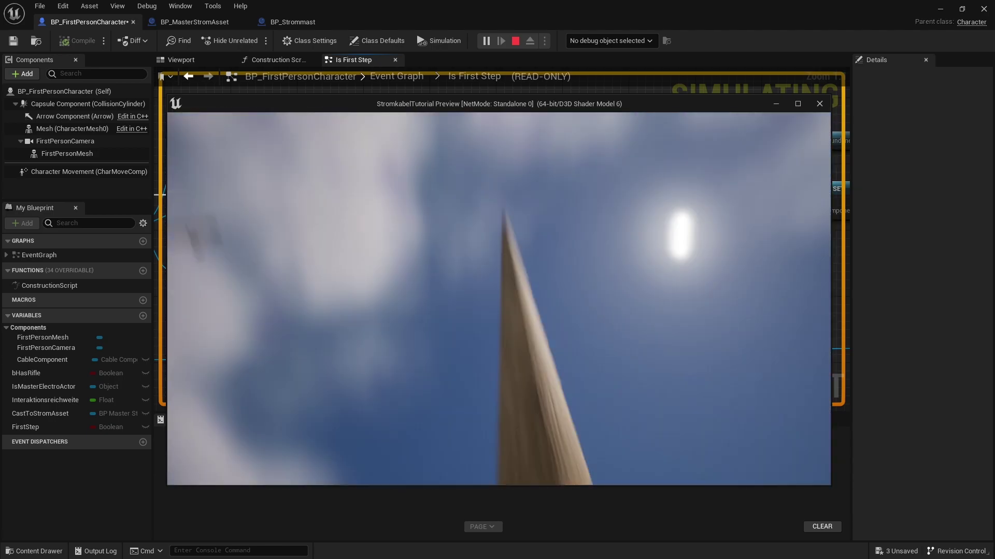
{"action": "key", "text": "F2"}
{"action": "key", "text": "F3"}
{"action": "key", "text": "F4"}
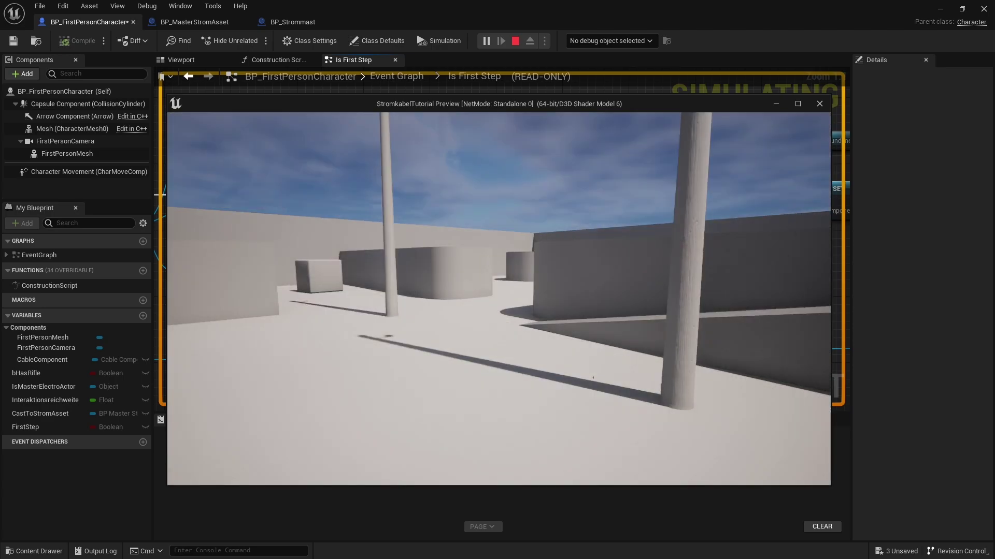
{"action": "key", "text": "F1"}
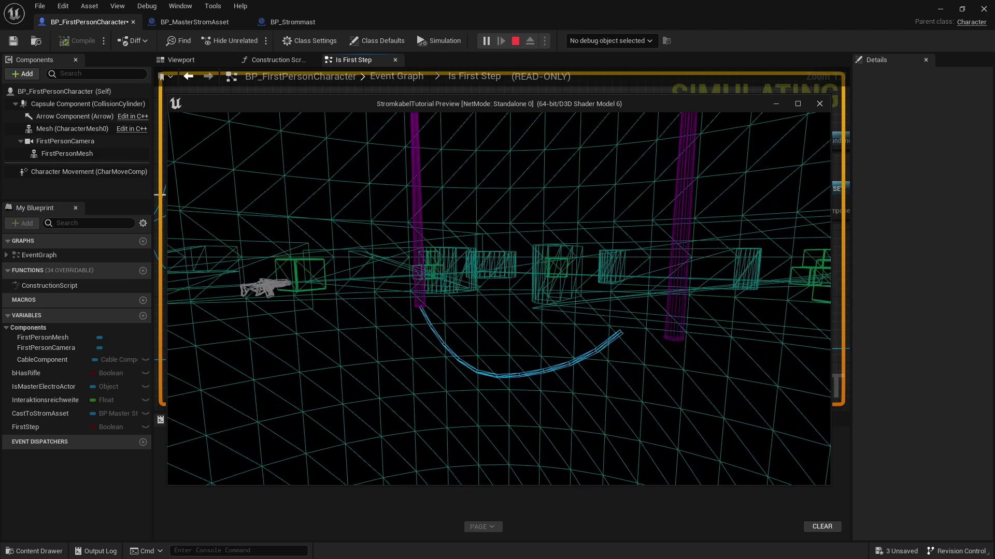
{"action": "key", "text": "Escape"}
{"action": "key", "text": "ctrl+Tab"}
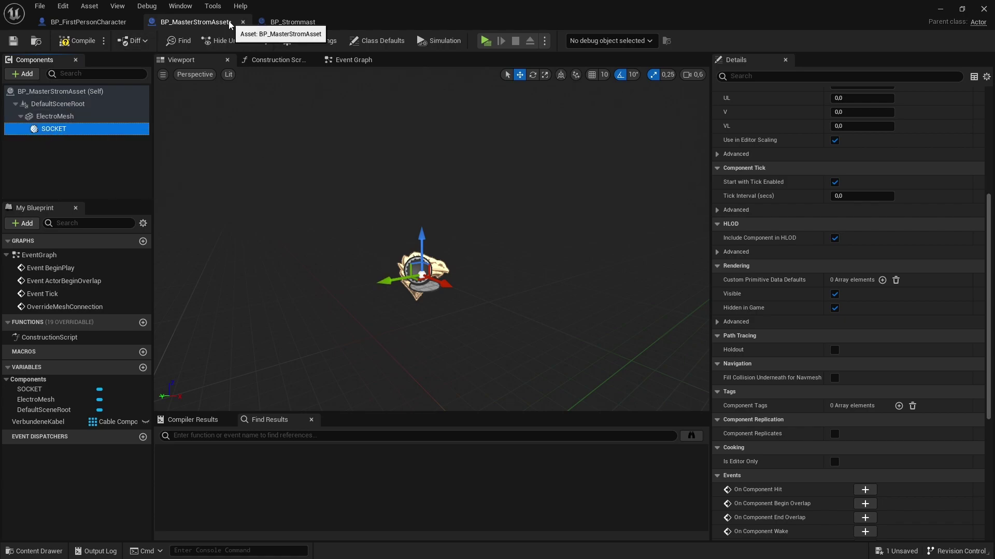
Replace SOCKET with a Scene component named SOCKET under ElectroMesh and compile
{"action": "key", "text": "Delete"}
{"action": "left_click", "coordinate": [45, 119]}
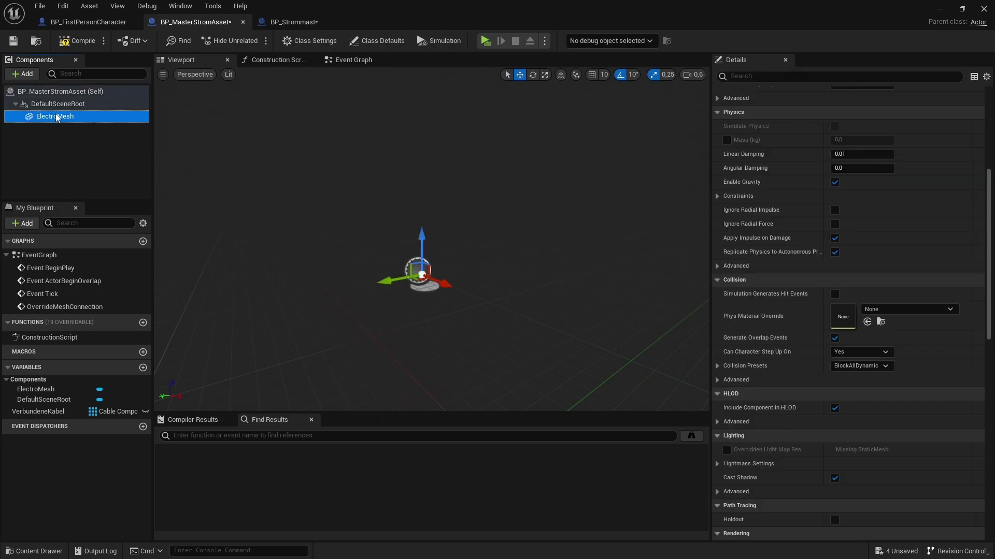
{"action": "left_click", "coordinate": [26, 74]}
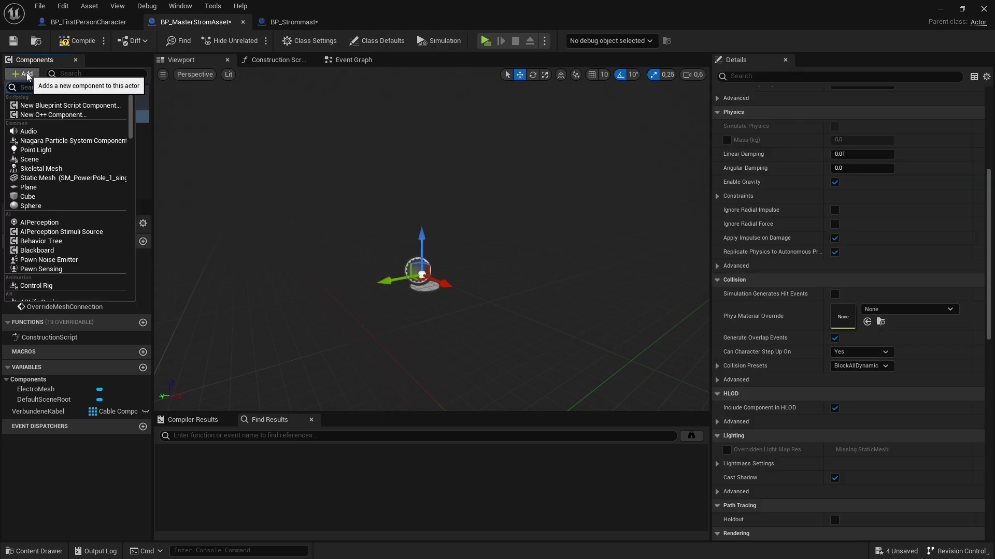
{"action": "type", "text": "Scene"}
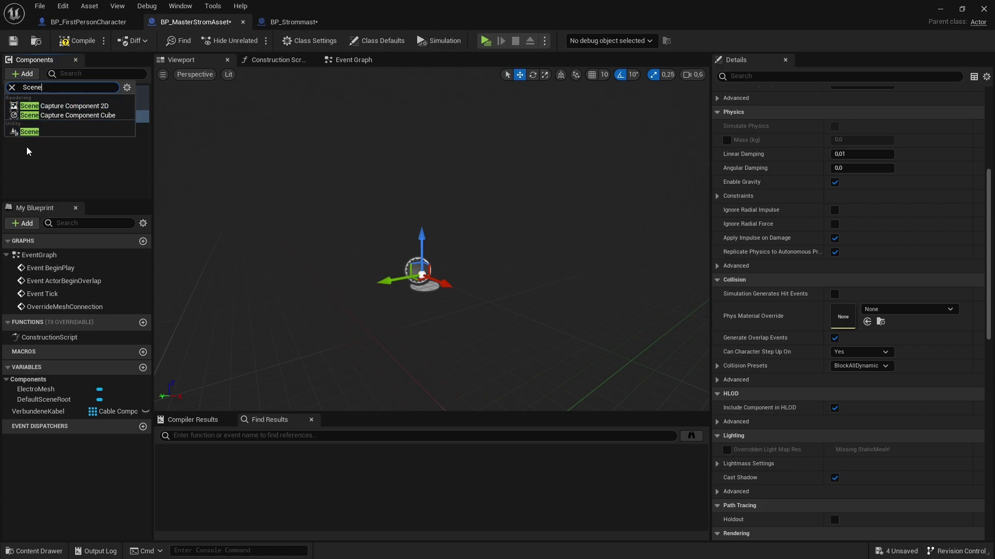
{"action": "left_click", "coordinate": [29, 135]}
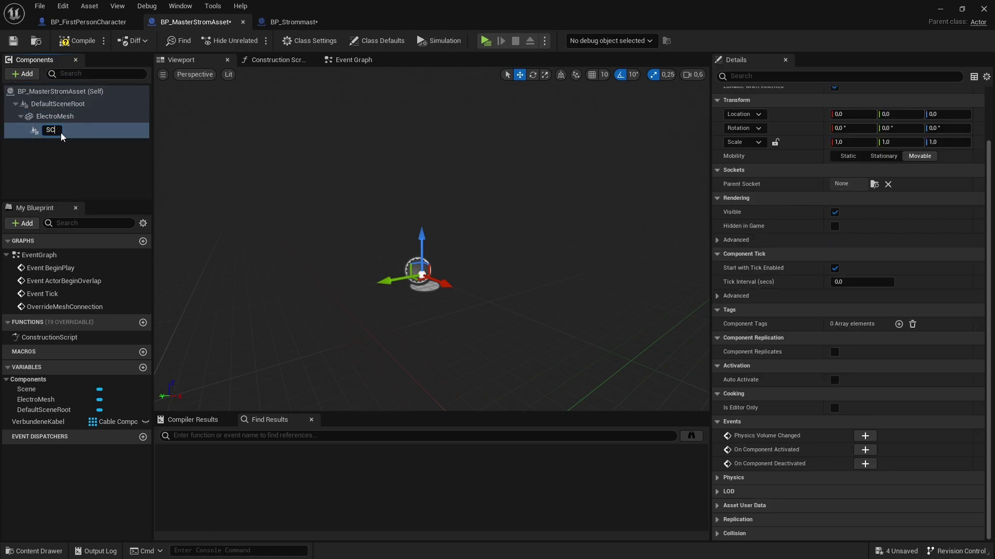
{"action": "type", "text": "CKET"}
{"action": "key", "text": "Return"}
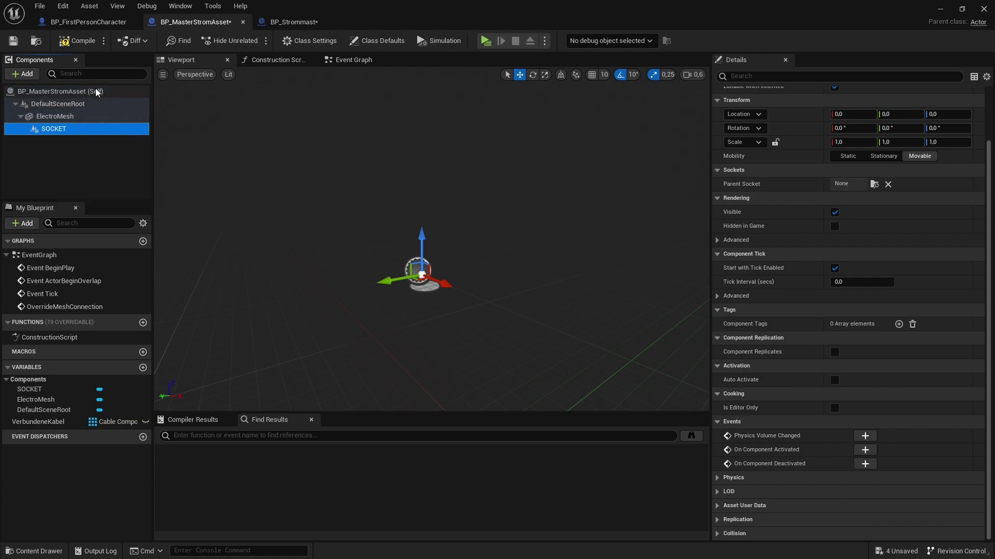
{"action": "left_click", "coordinate": [78, 41]}
In BP_Strommast, move SOCKET onto the insulator at Y 38.505462, Z 951.99037
{"action": "left_click", "coordinate": [293, 22]}
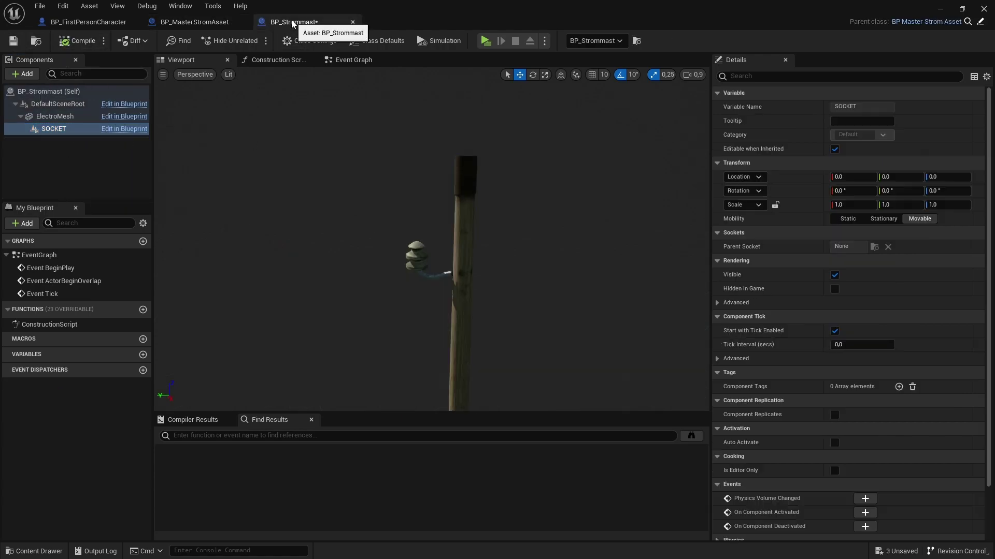
{"action": "double_click", "coordinate": [80, 129]}
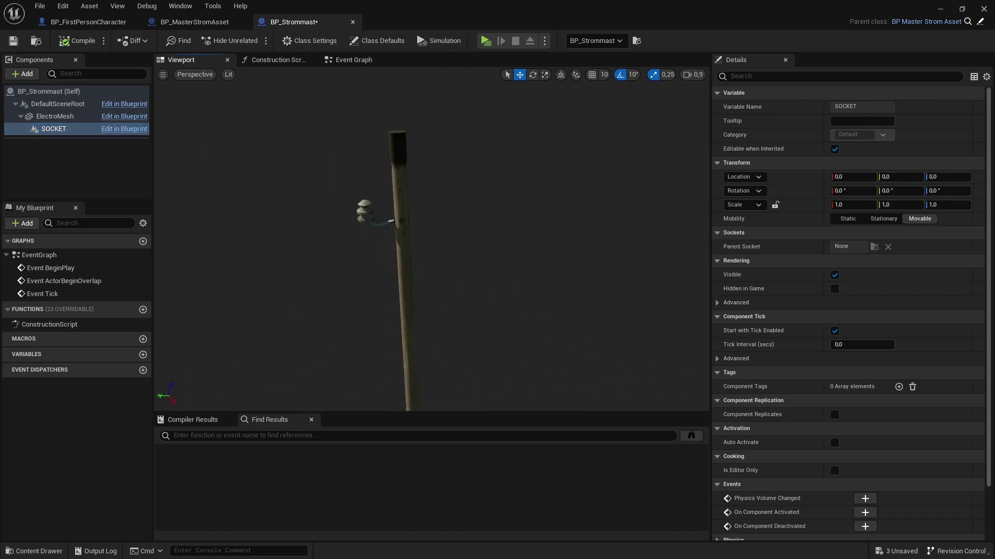
{"action": "left_click_drag", "start_coordinate": [427, 334], "coordinate": [428, 111]}
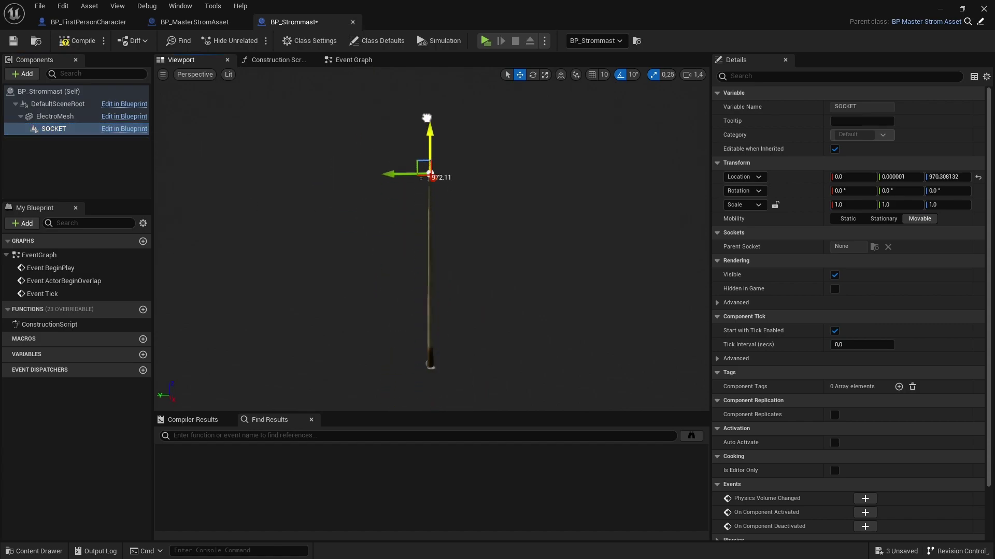
{"action": "key", "text": "f"}
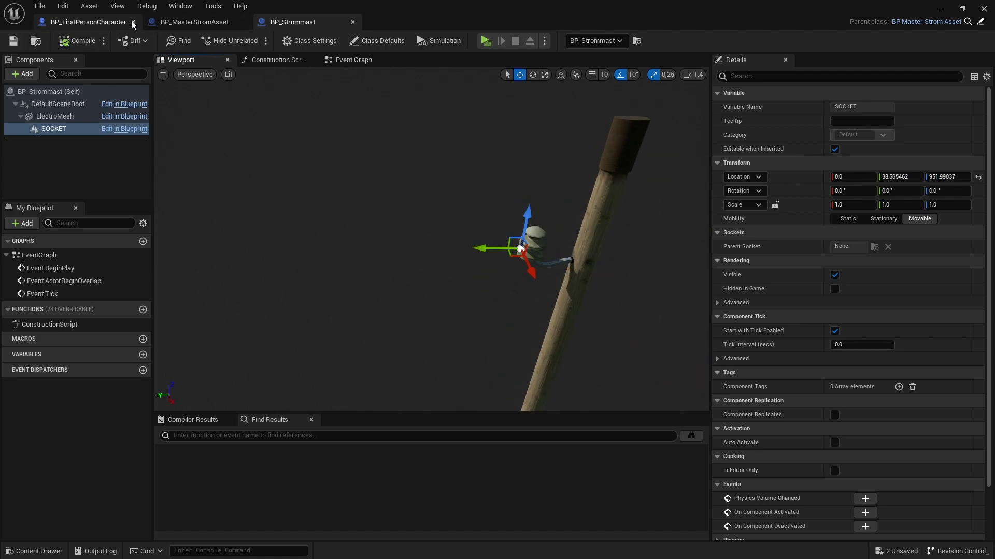
In Is First Step, connect SOCKET to Get World Location's Target and the reroute node, then save
{"action": "left_click", "coordinate": [109, 23]}
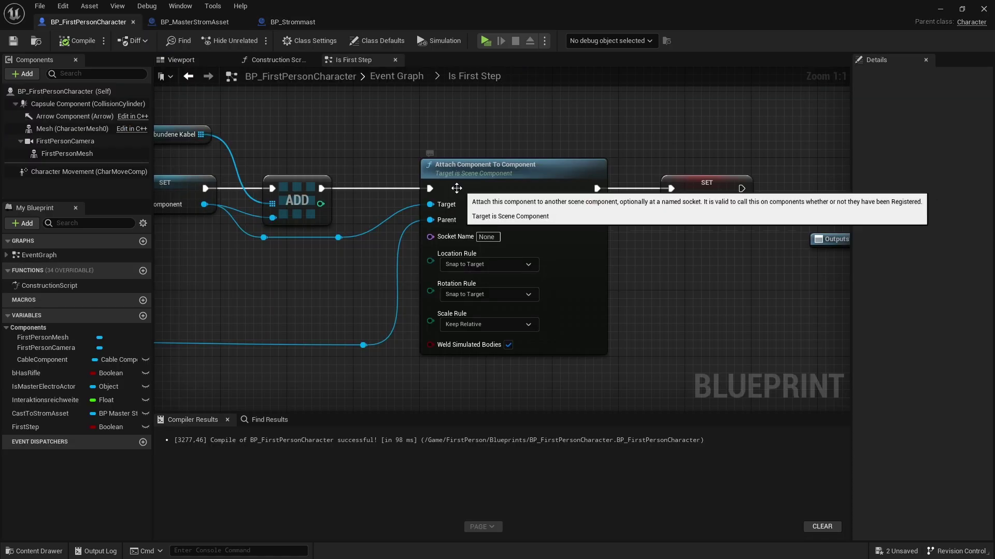
{"action": "right_click_drag", "start_coordinate": [430, 188], "coordinate": [715, 189]}
{"action": "right_click_drag", "start_coordinate": [218, 244], "coordinate": [490, 247]}
{"action": "mouse_move", "coordinate": [505, 236]}
{"action": "left_mouse_down"}
{"action": "mouse_move", "coordinate": [552, 234]}
{"action": "mouse_move", "coordinate": [530, 315]}
{"action": "mouse_move", "coordinate": [497, 246]}
{"action": "left_mouse_up"}
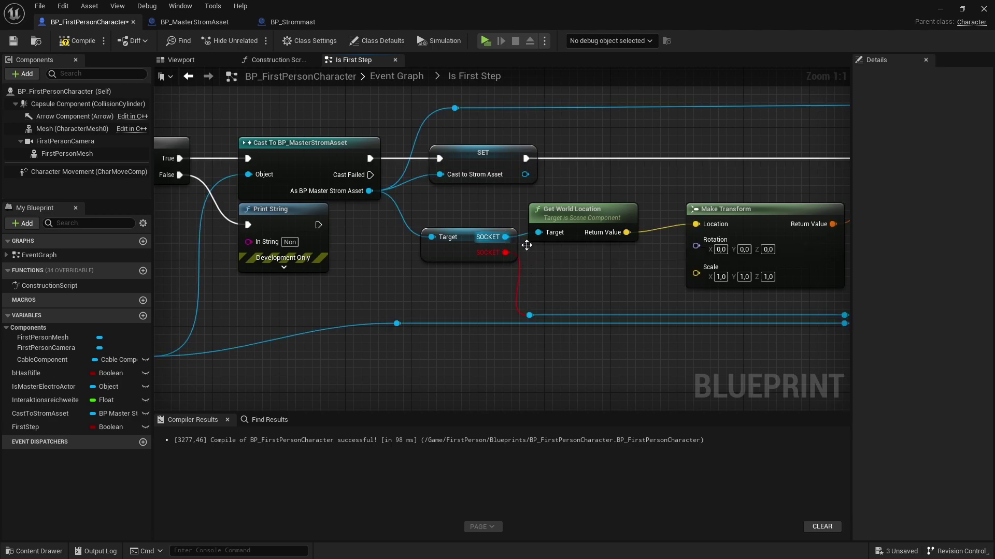
{"action": "right_click_drag", "start_coordinate": [612, 300], "coordinate": [451, 299]}
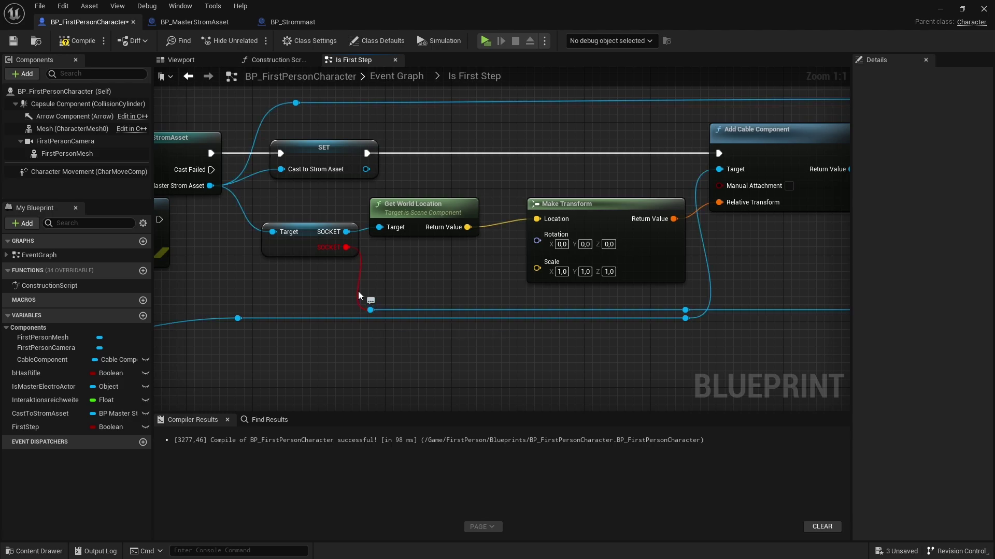
{"action": "left_click_drag", "start_coordinate": [346, 232], "coordinate": [370, 310]}
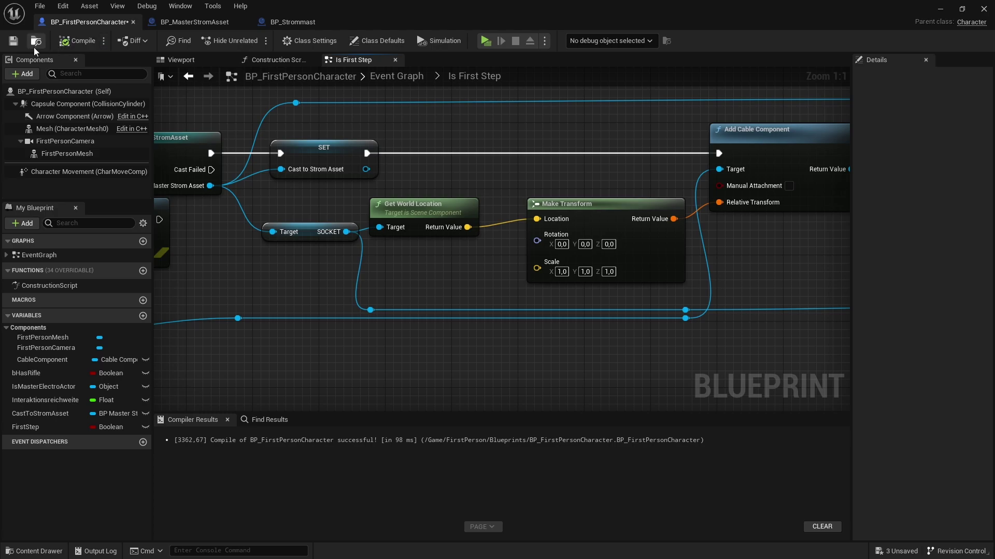
{"action": "left_click", "coordinate": [14, 40]}
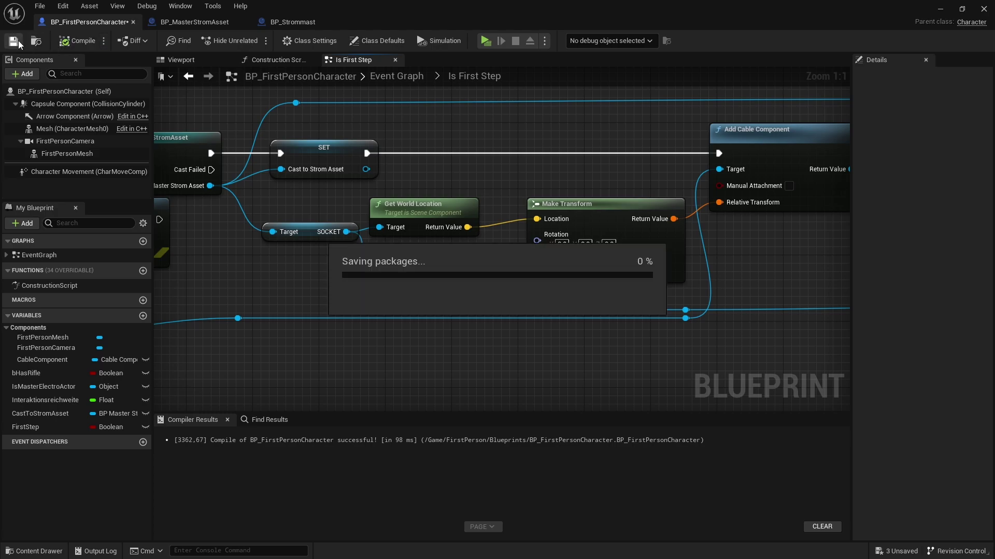
Check the SOCKET node in Is Second Step, recompile, and launch a Play session
{"action": "left_click", "coordinate": [405, 78]}
{"action": "scroll", "coordinate": [538, 227], "scroll_direction": "up", "scroll_amount": 3}
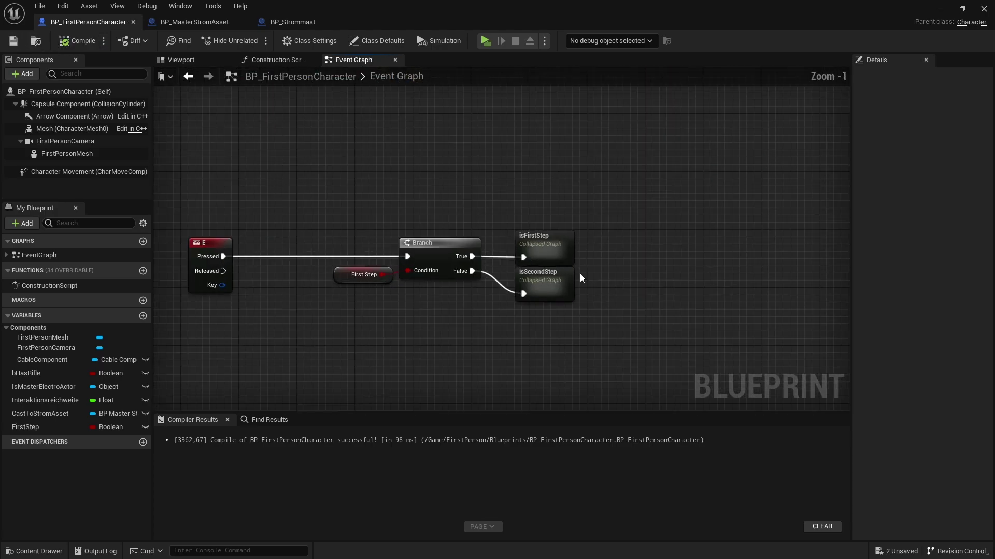
{"action": "double_click", "coordinate": [546, 277]}
{"action": "scroll", "coordinate": [339, 223], "scroll_direction": "up", "scroll_amount": 1}
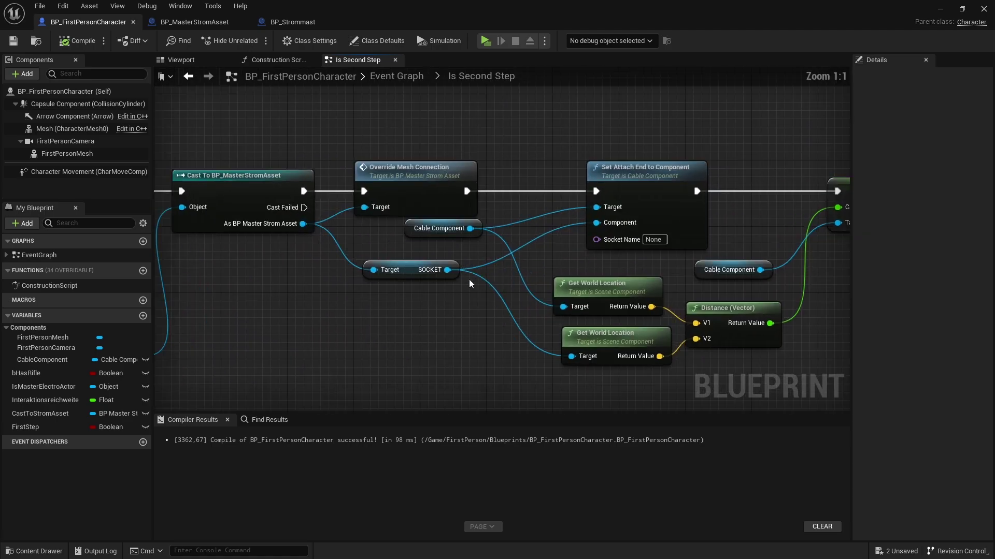
{"action": "right_click_drag", "start_coordinate": [339, 223], "coordinate": [261, 202]}
{"action": "left_click", "coordinate": [351, 260]}
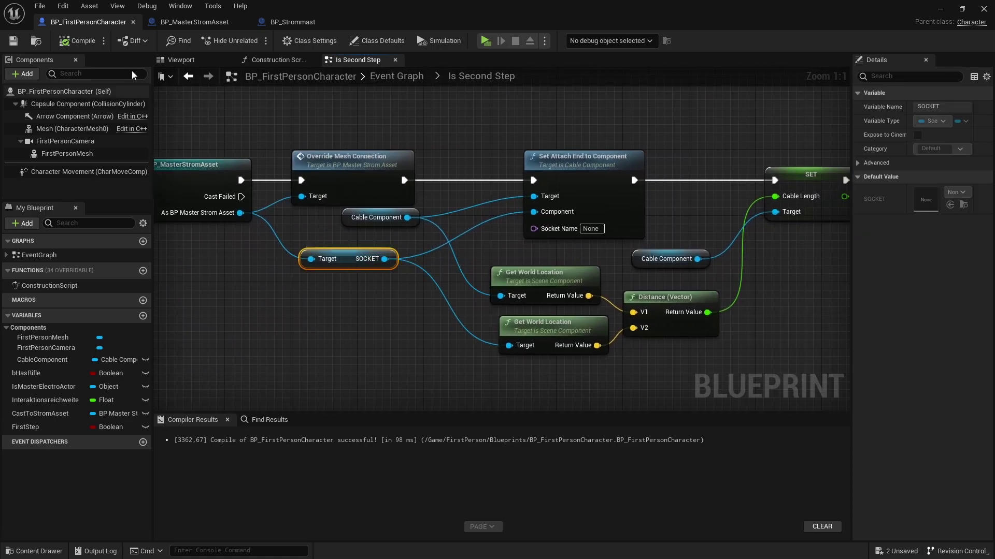
{"action": "left_click", "coordinate": [77, 40]}
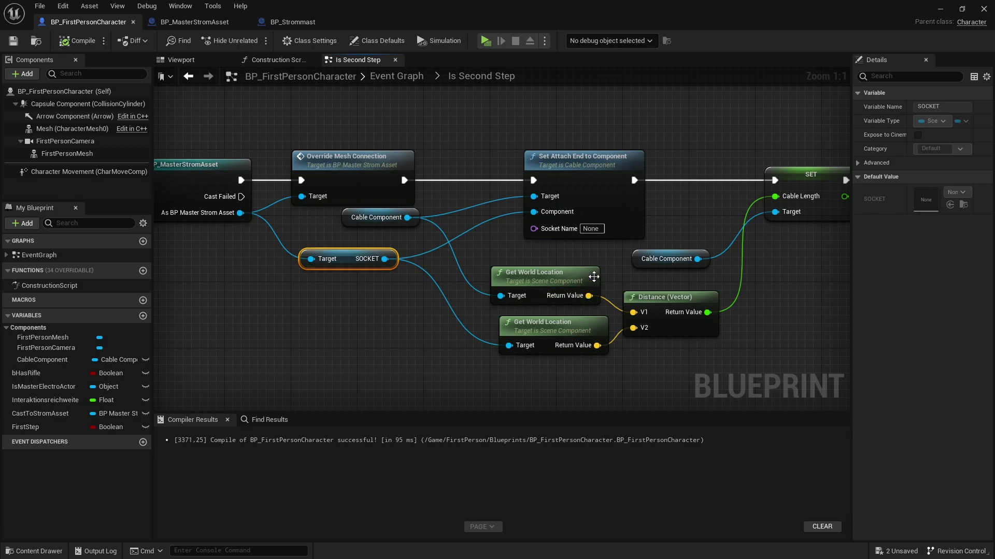
{"action": "left_click", "coordinate": [485, 41]}
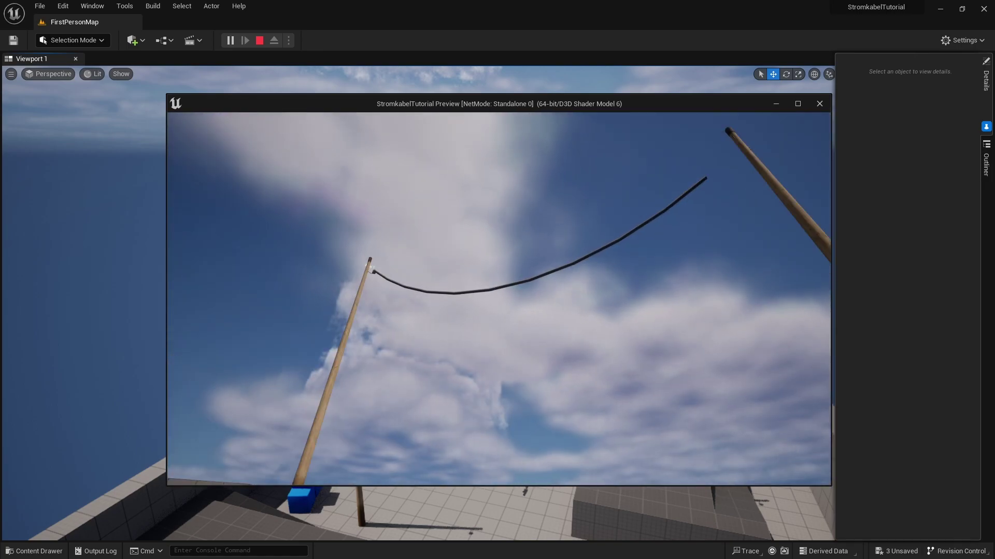
End the play session and return to the BP_FirstPersonCharacter Blueprint editor
{"action": "key", "text": "Escape"}
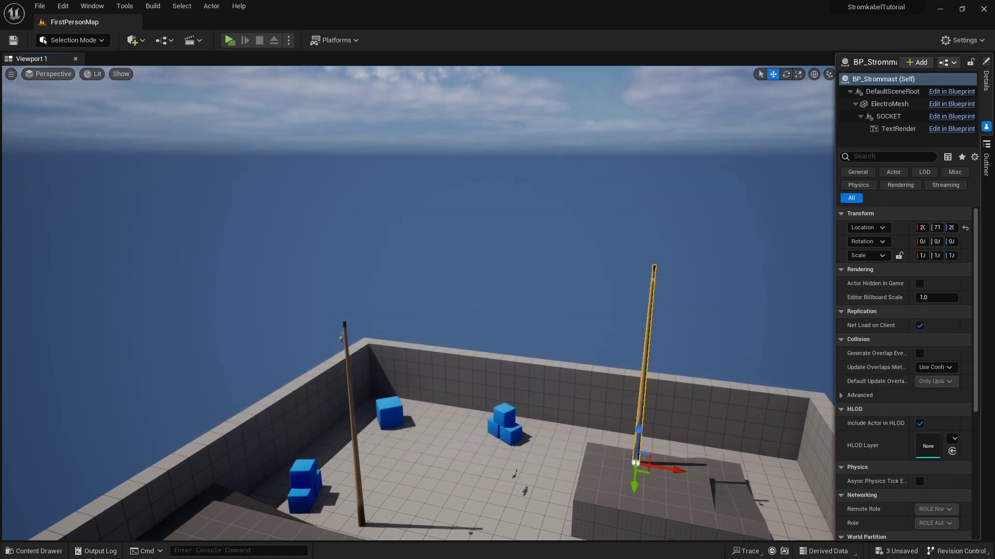
{"action": "key", "text": "alt+Tab"}
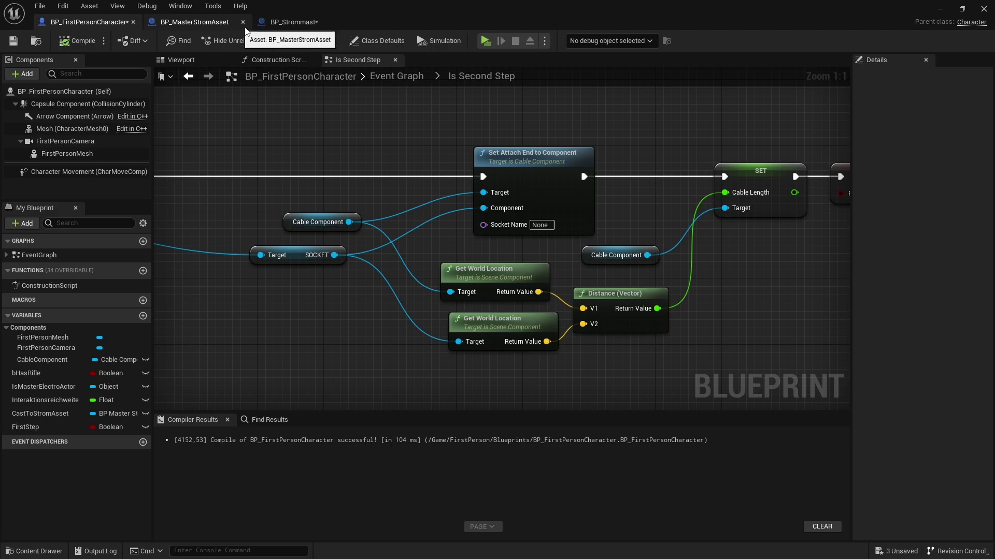
{"action": "left_click", "coordinate": [228, 23]}
{"action": "left_click", "coordinate": [53, 130]}
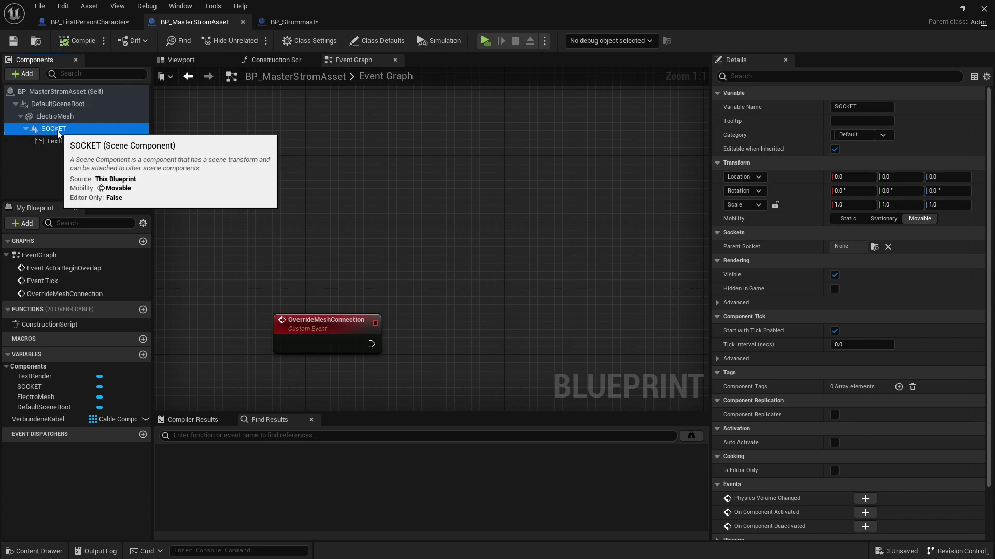
{"action": "key", "text": "alt+Tab"}
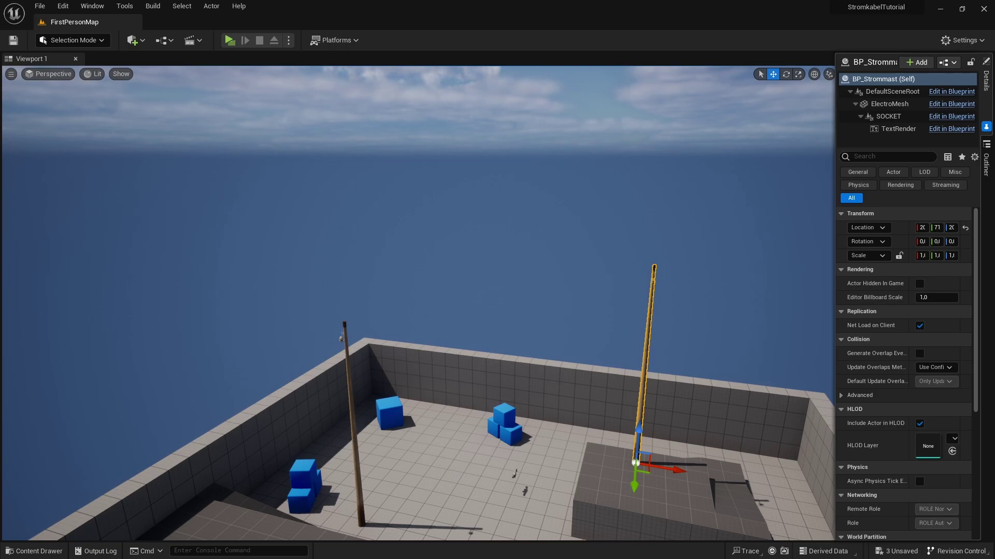
{"action": "key", "text": "alt+Tab"}
{"action": "key", "text": "alt+Tab"}
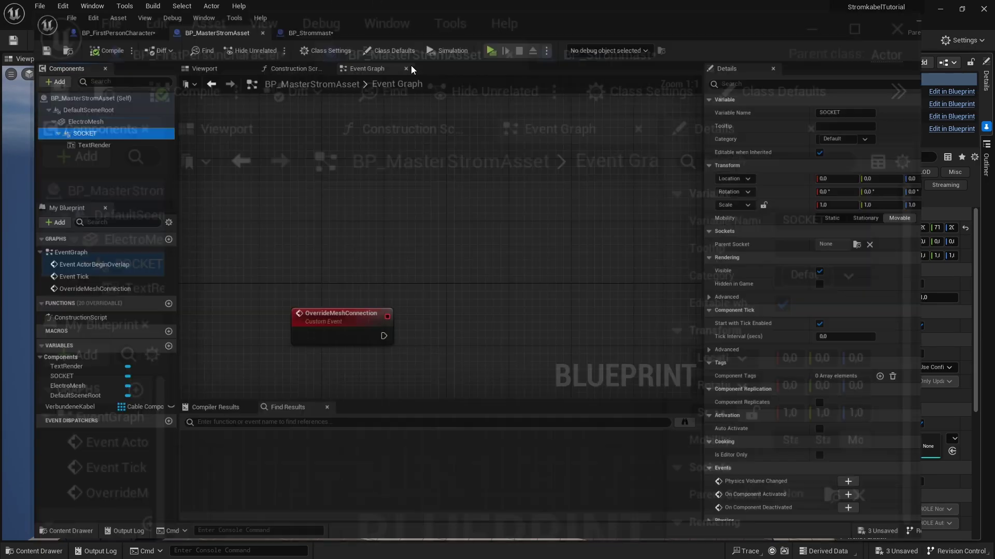